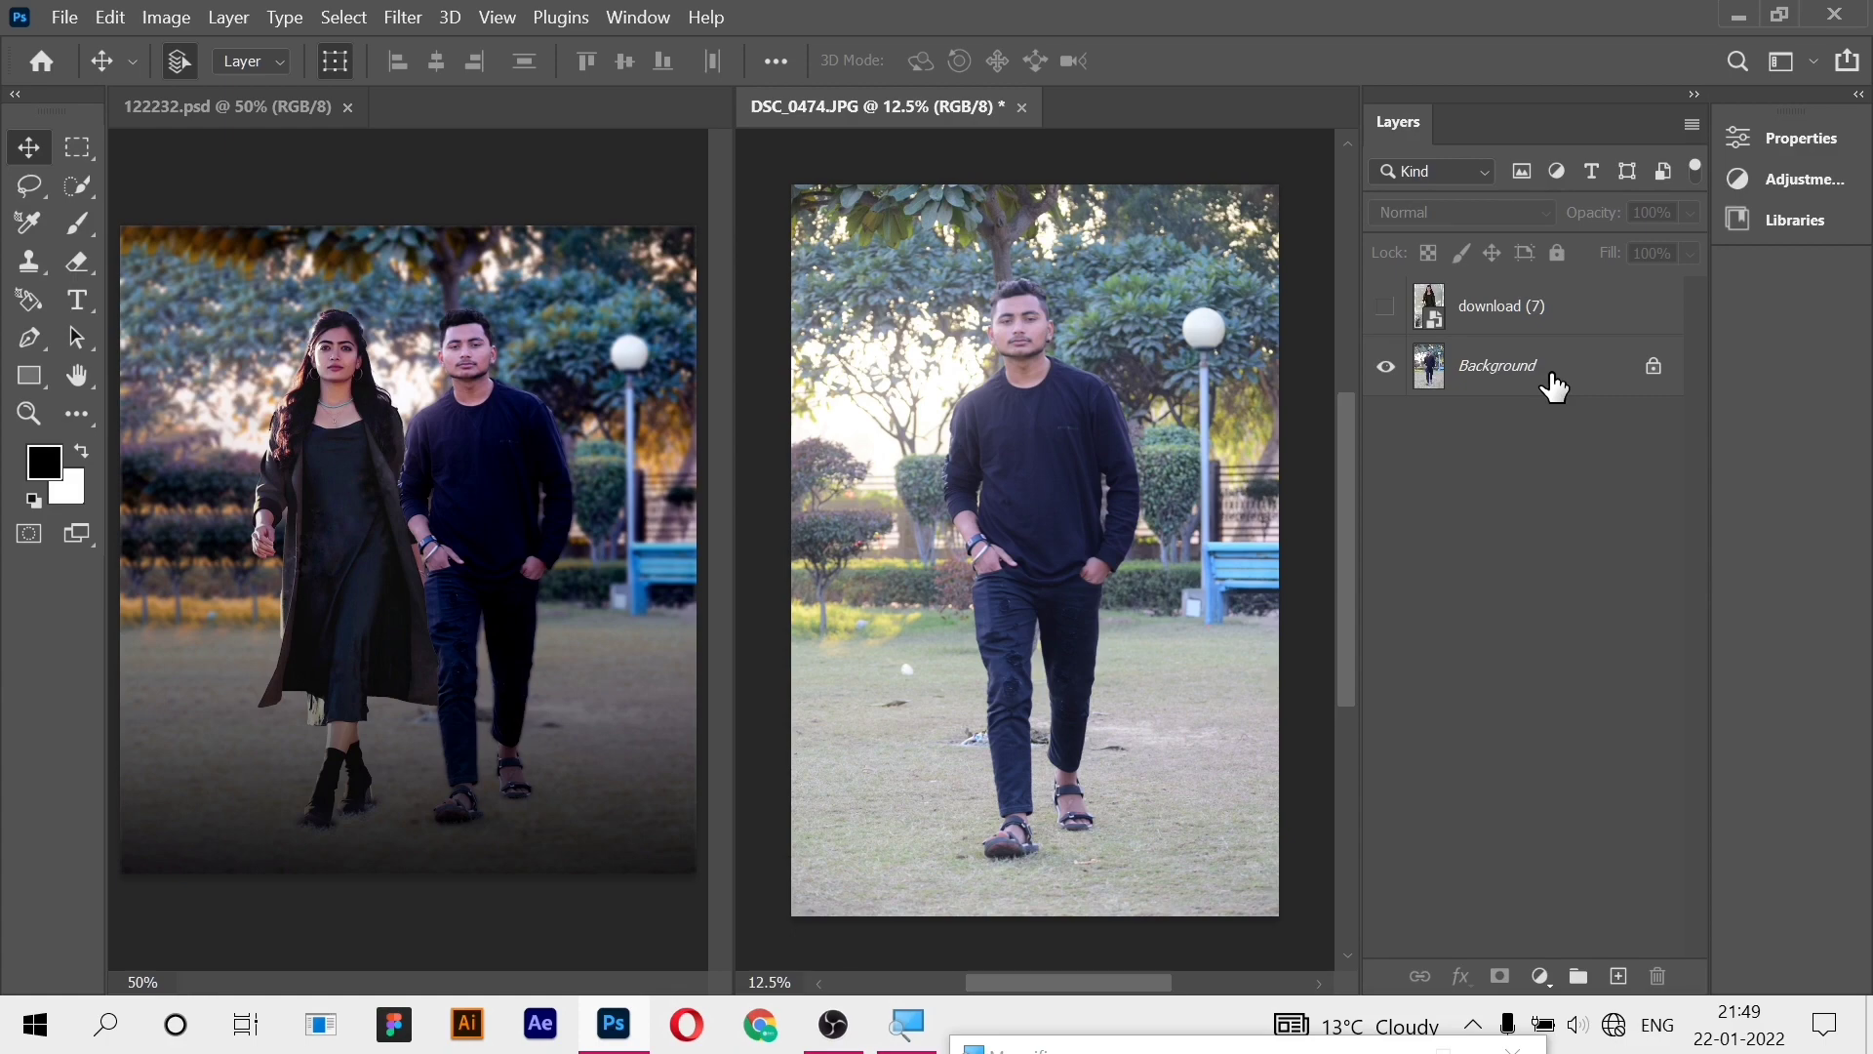
- Unlock the Background layer and extend the canvas past the photo's left edge with the Crop tool, leaving a transparent strip
left_click(1553, 386)
left_click(1653, 366)
left_click(77, 413)
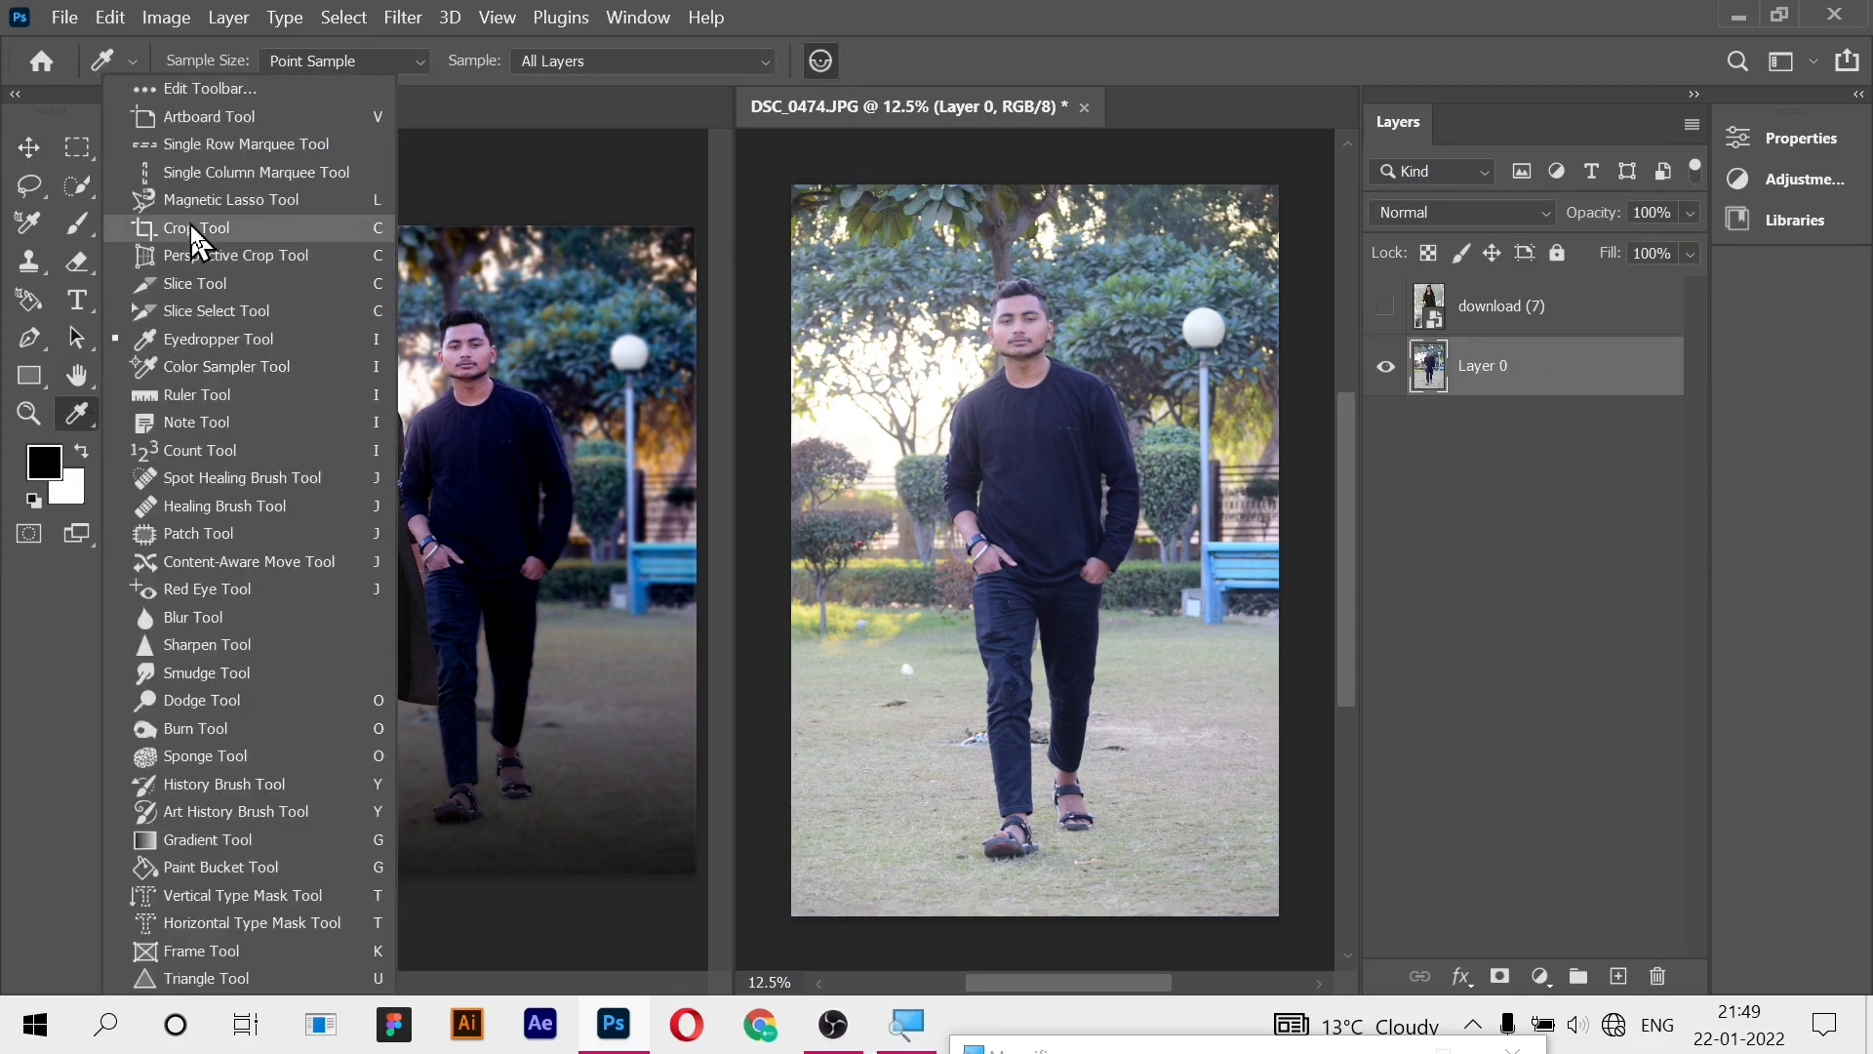
left_click(197, 229)
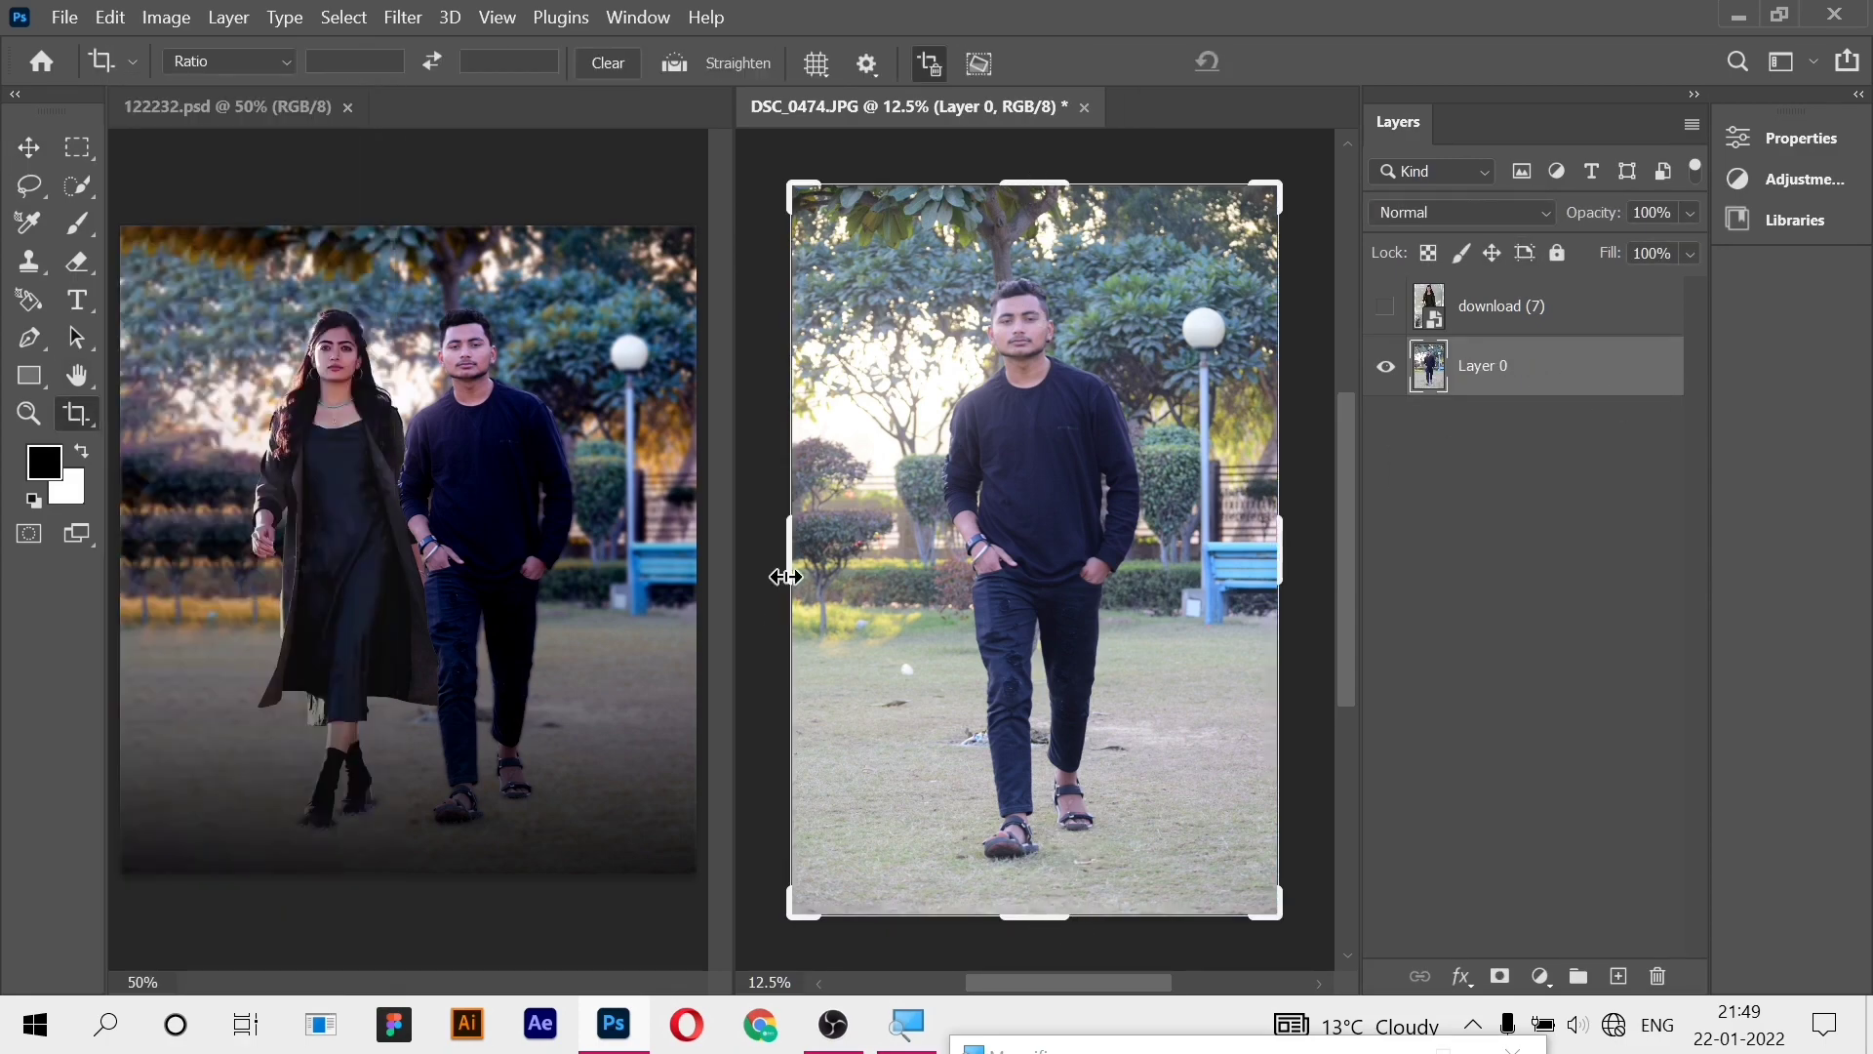
left_click_drag(781, 572, 744, 585)
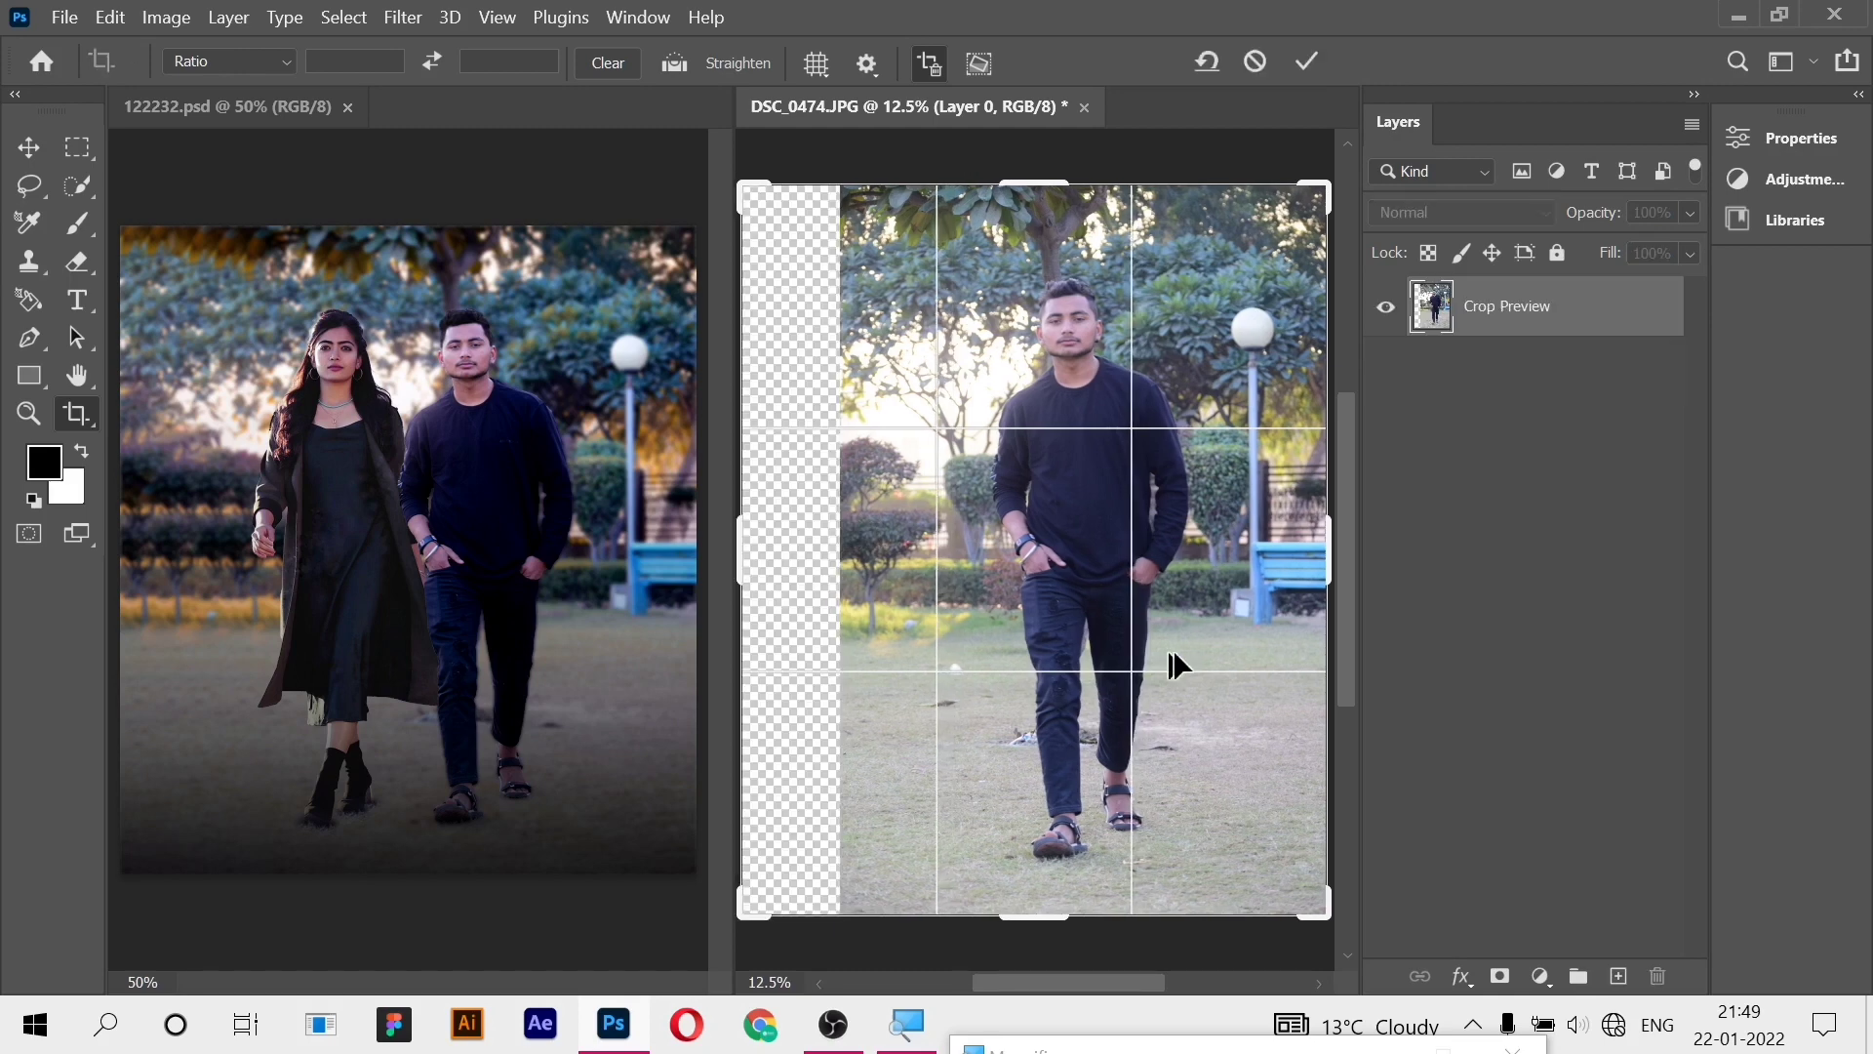
key("ctrl+minus")
scroll(1134, 638, "up", 2)
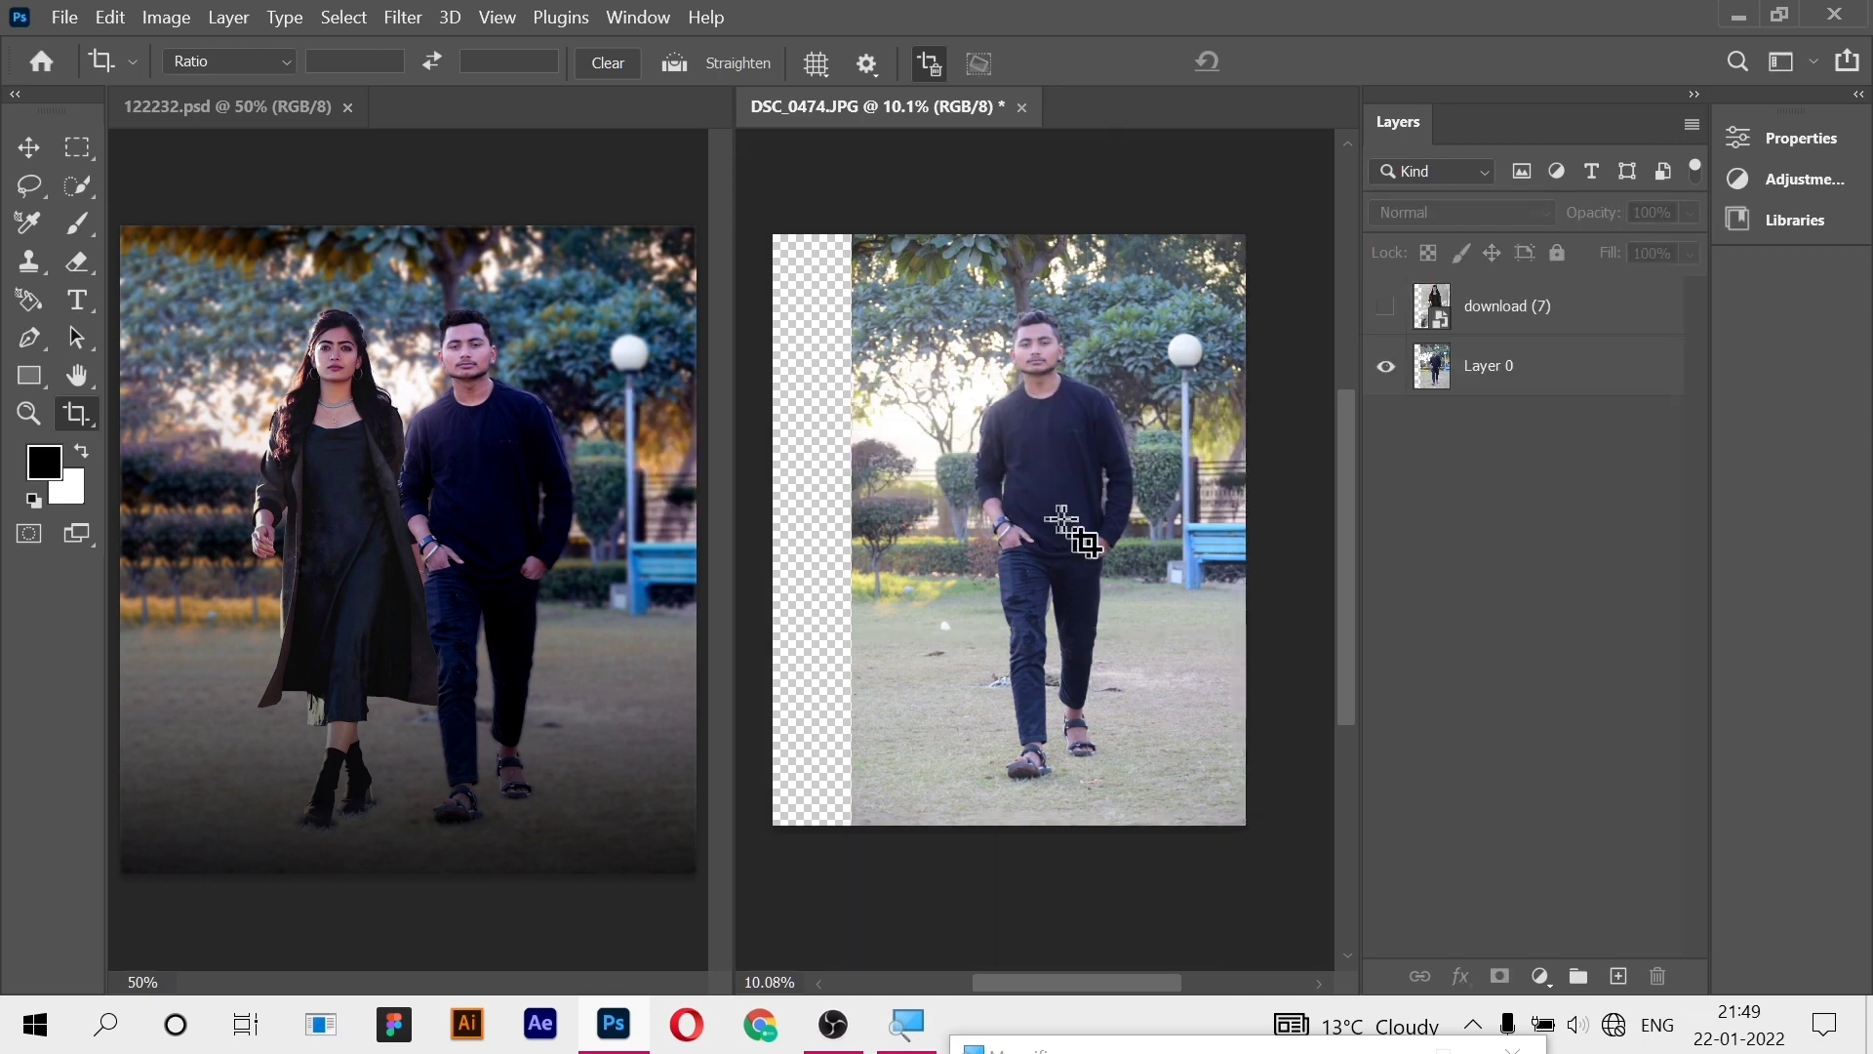
left_click_drag(766, 527, 737, 527)
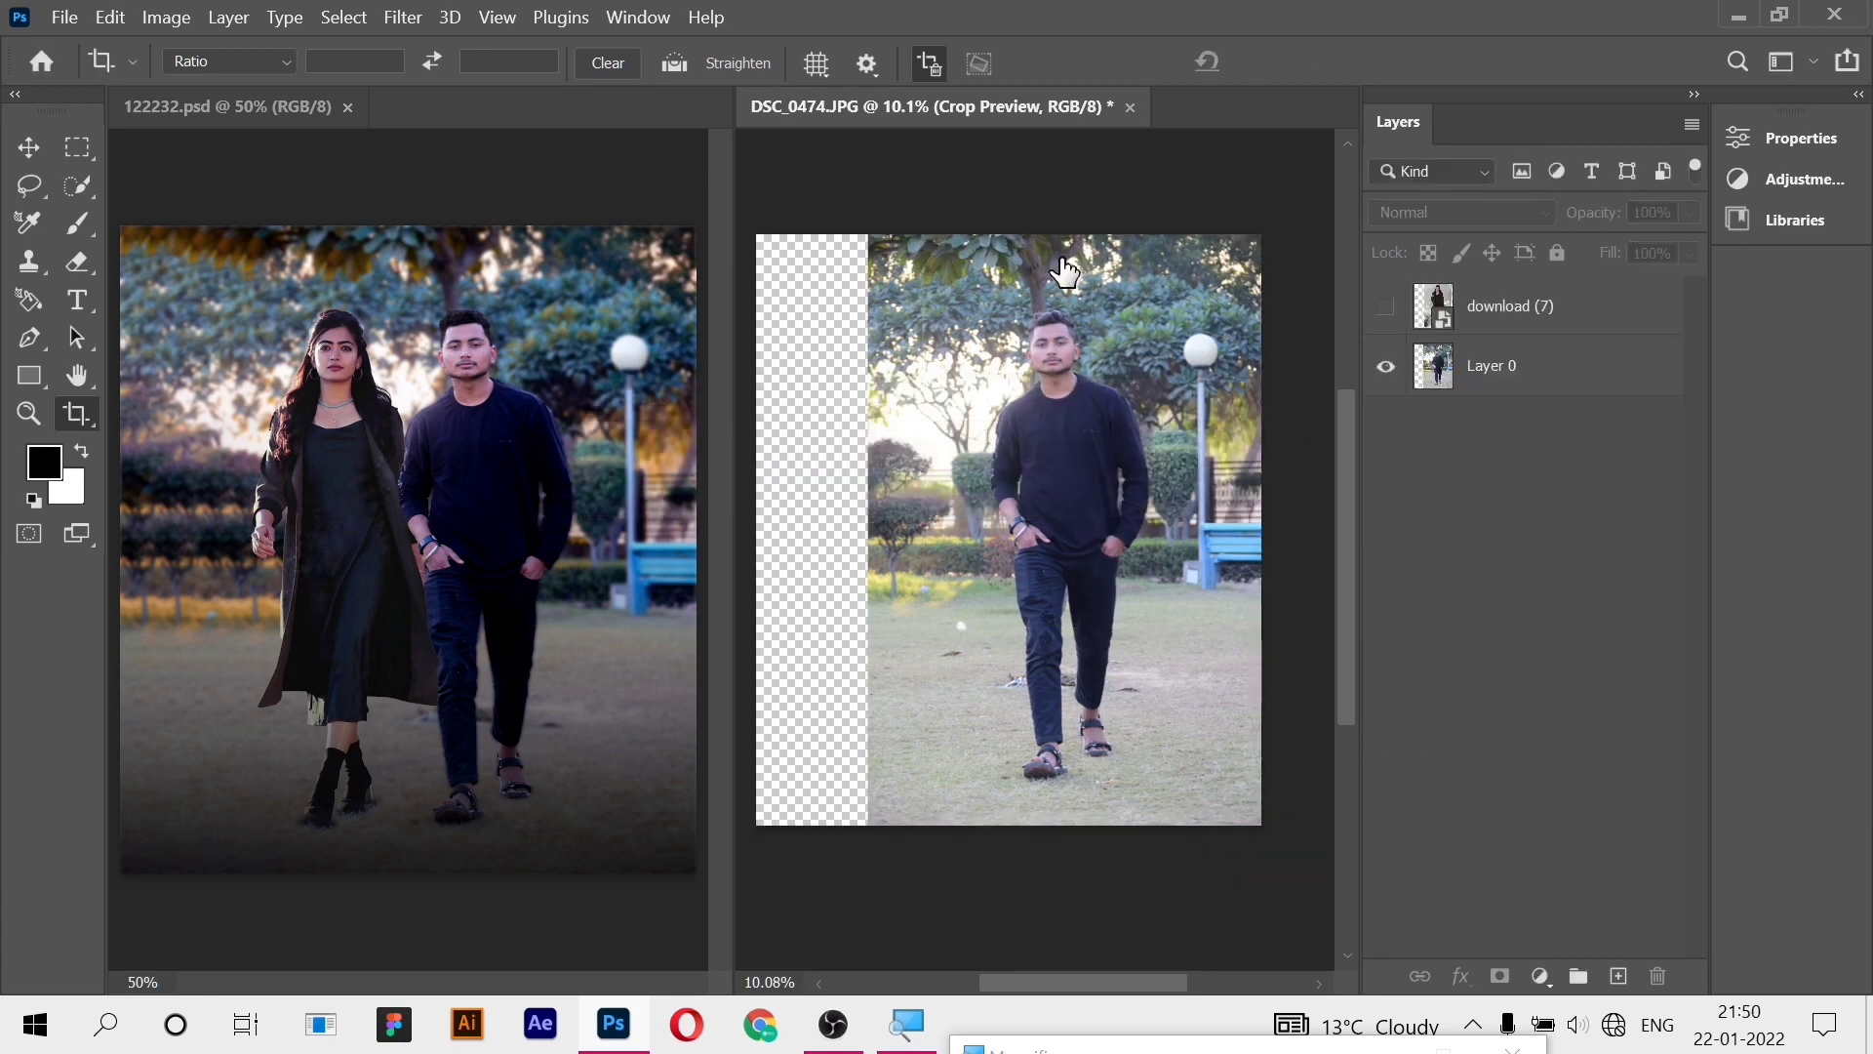
- Select the full-height transparent strip along the photo's left edge with the Rectangular Marquee tool
right_click(70, 190)
right_click(84, 149)
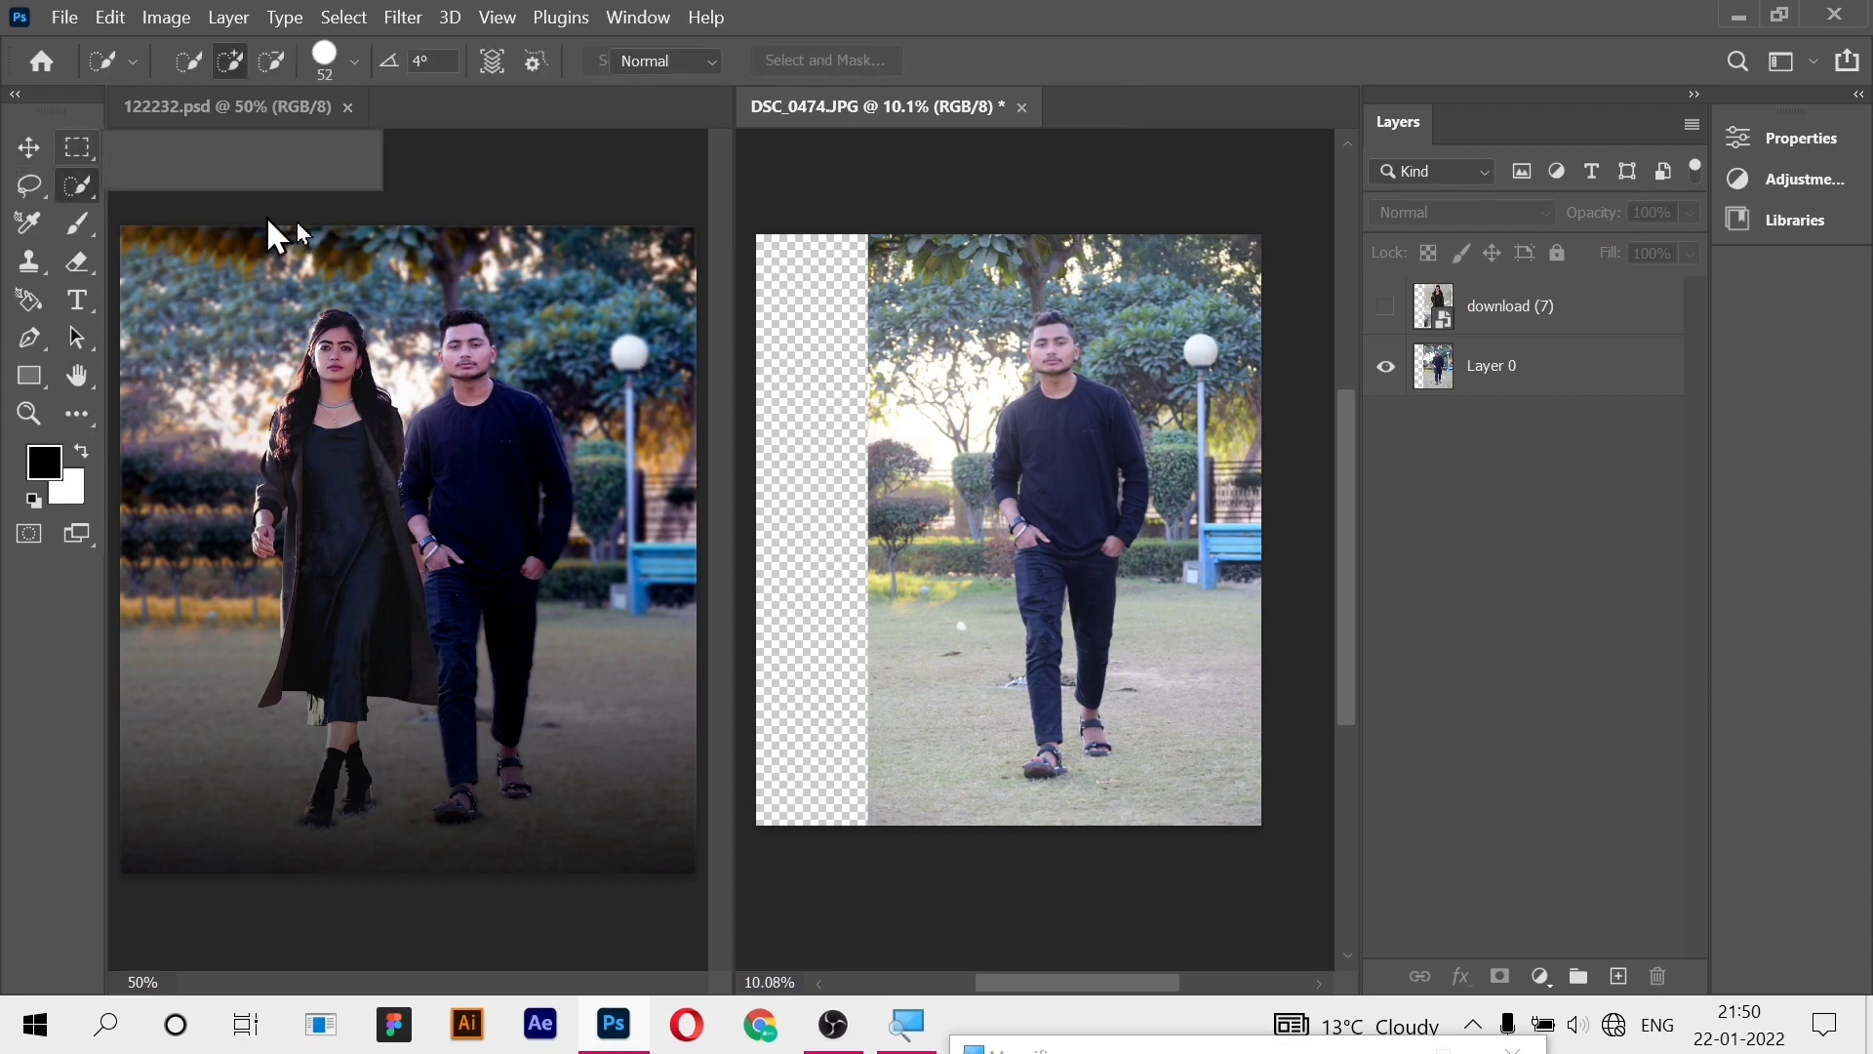
key("super+plus")
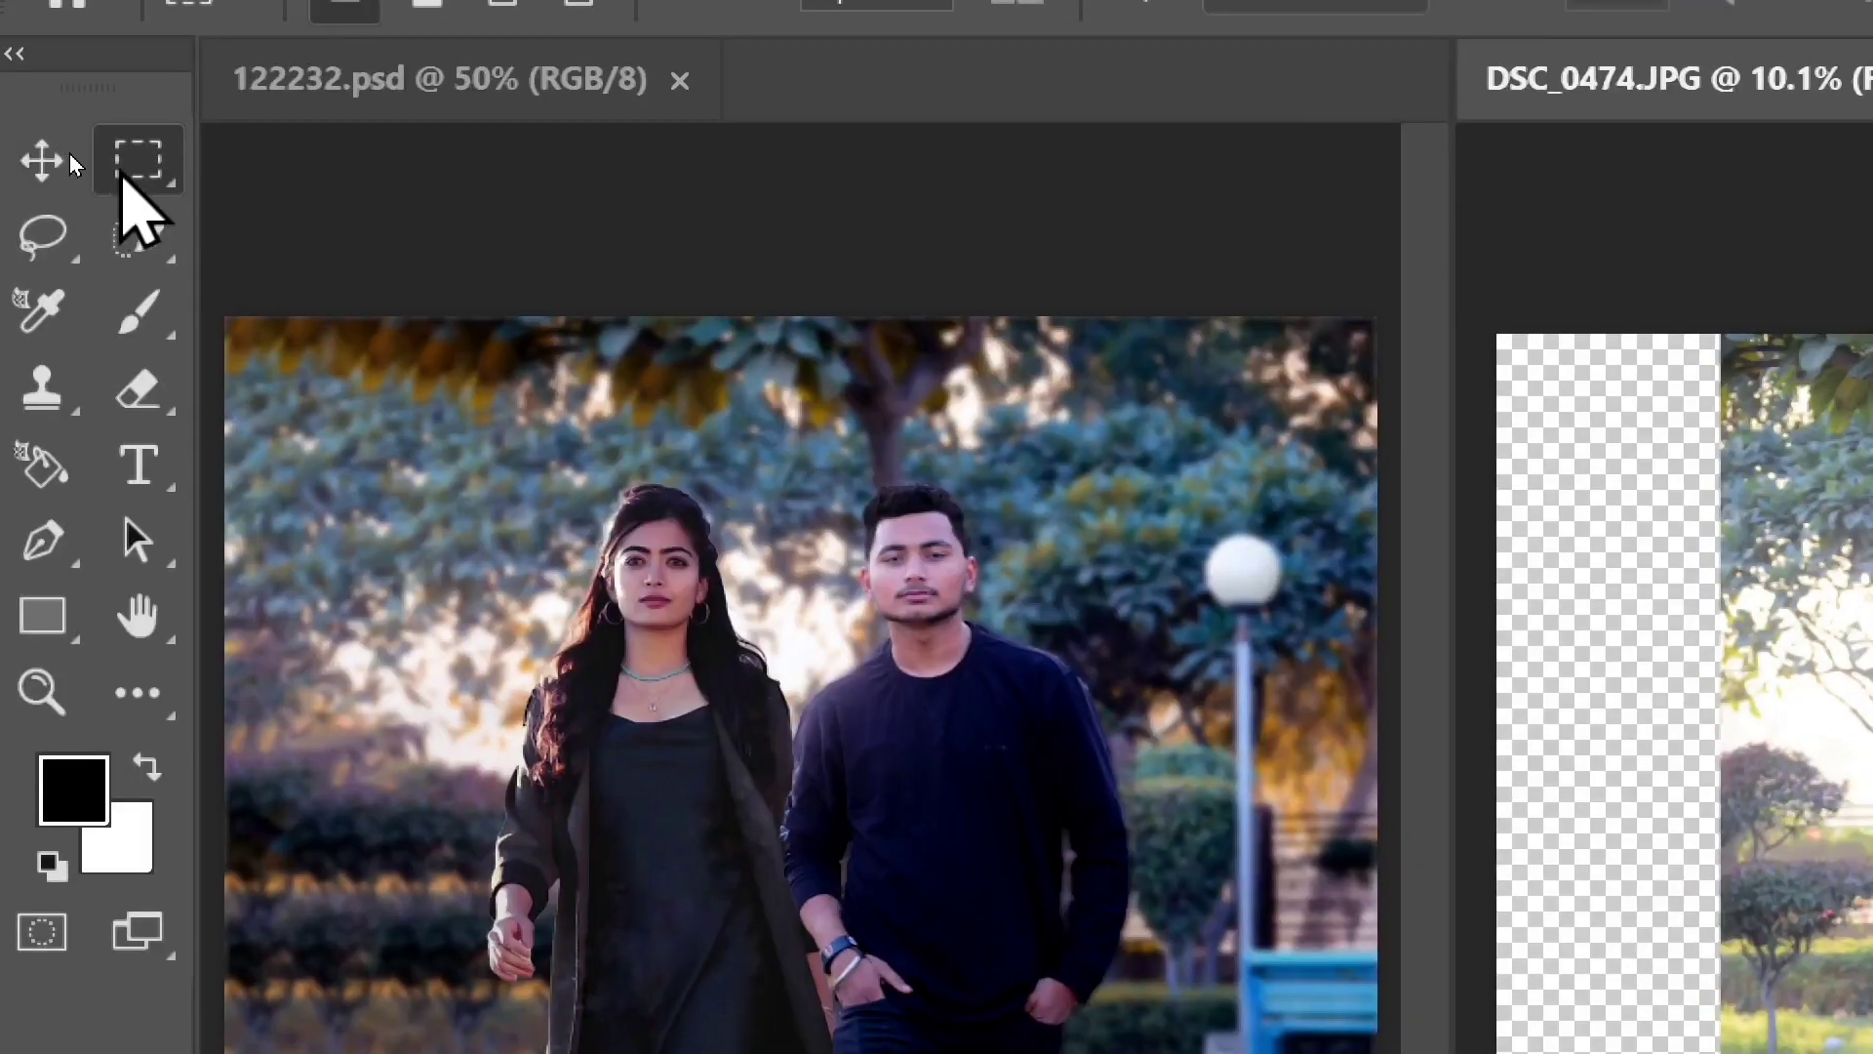
key("super+minus")
left_click_drag(756, 236, 873, 845)
- Fill the selected strip on Layer 0 with Content-Aware Fill, output to a new layer, and deselect
right_click(787, 509)
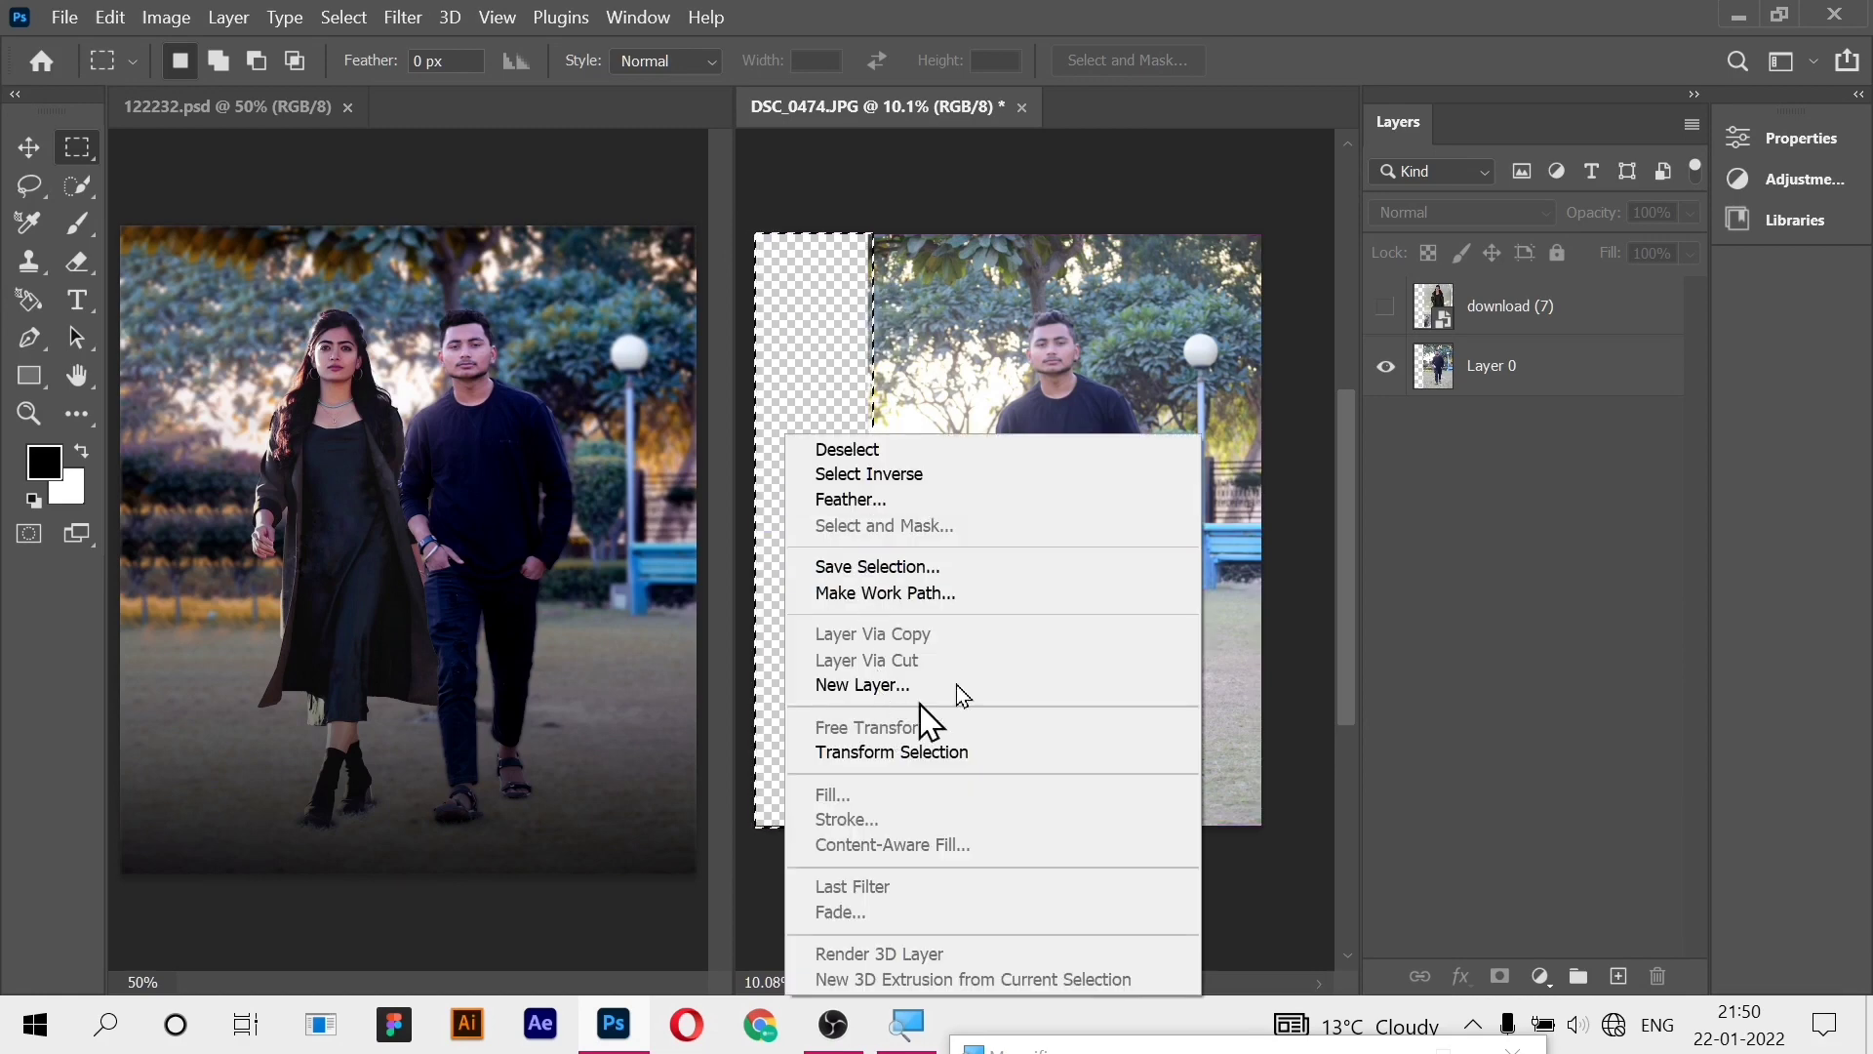
left_click(1512, 308)
left_click(1524, 361)
right_click(853, 421)
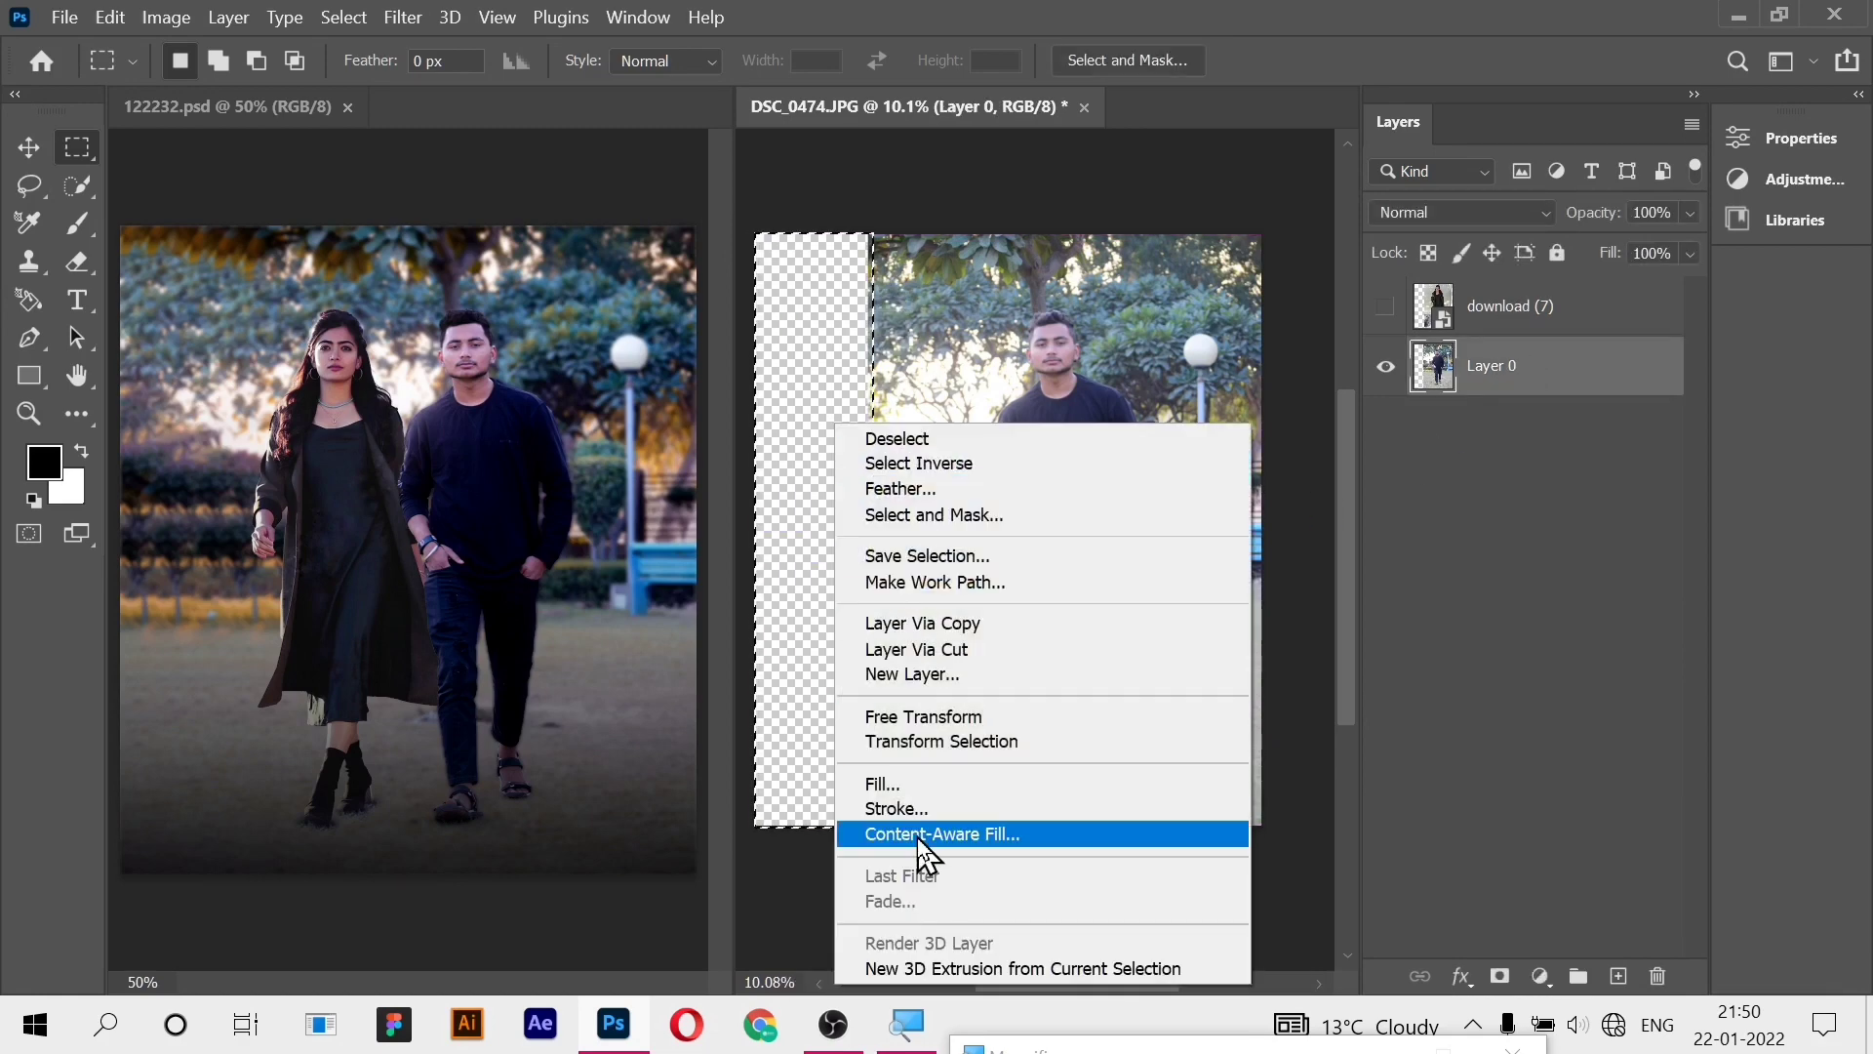
key("super+plus")
left_click(918, 838)
key("super+minus")
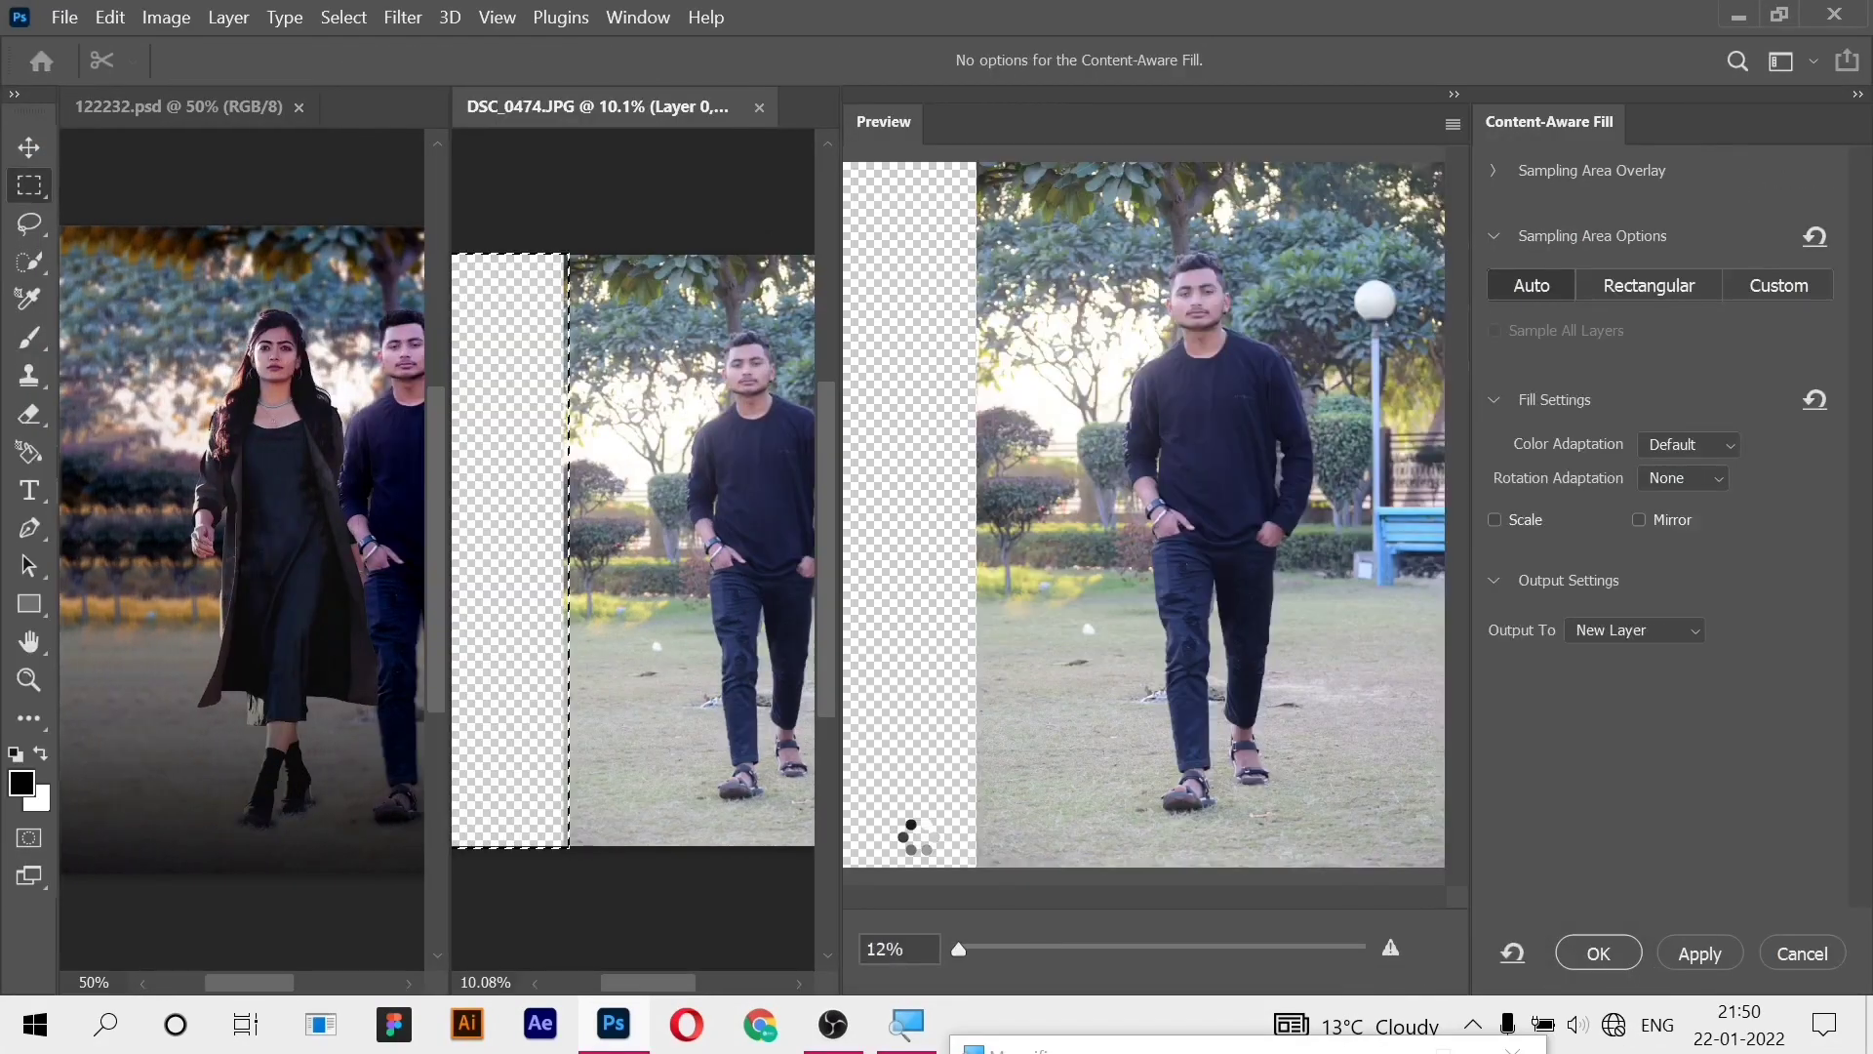
key("super+plus")
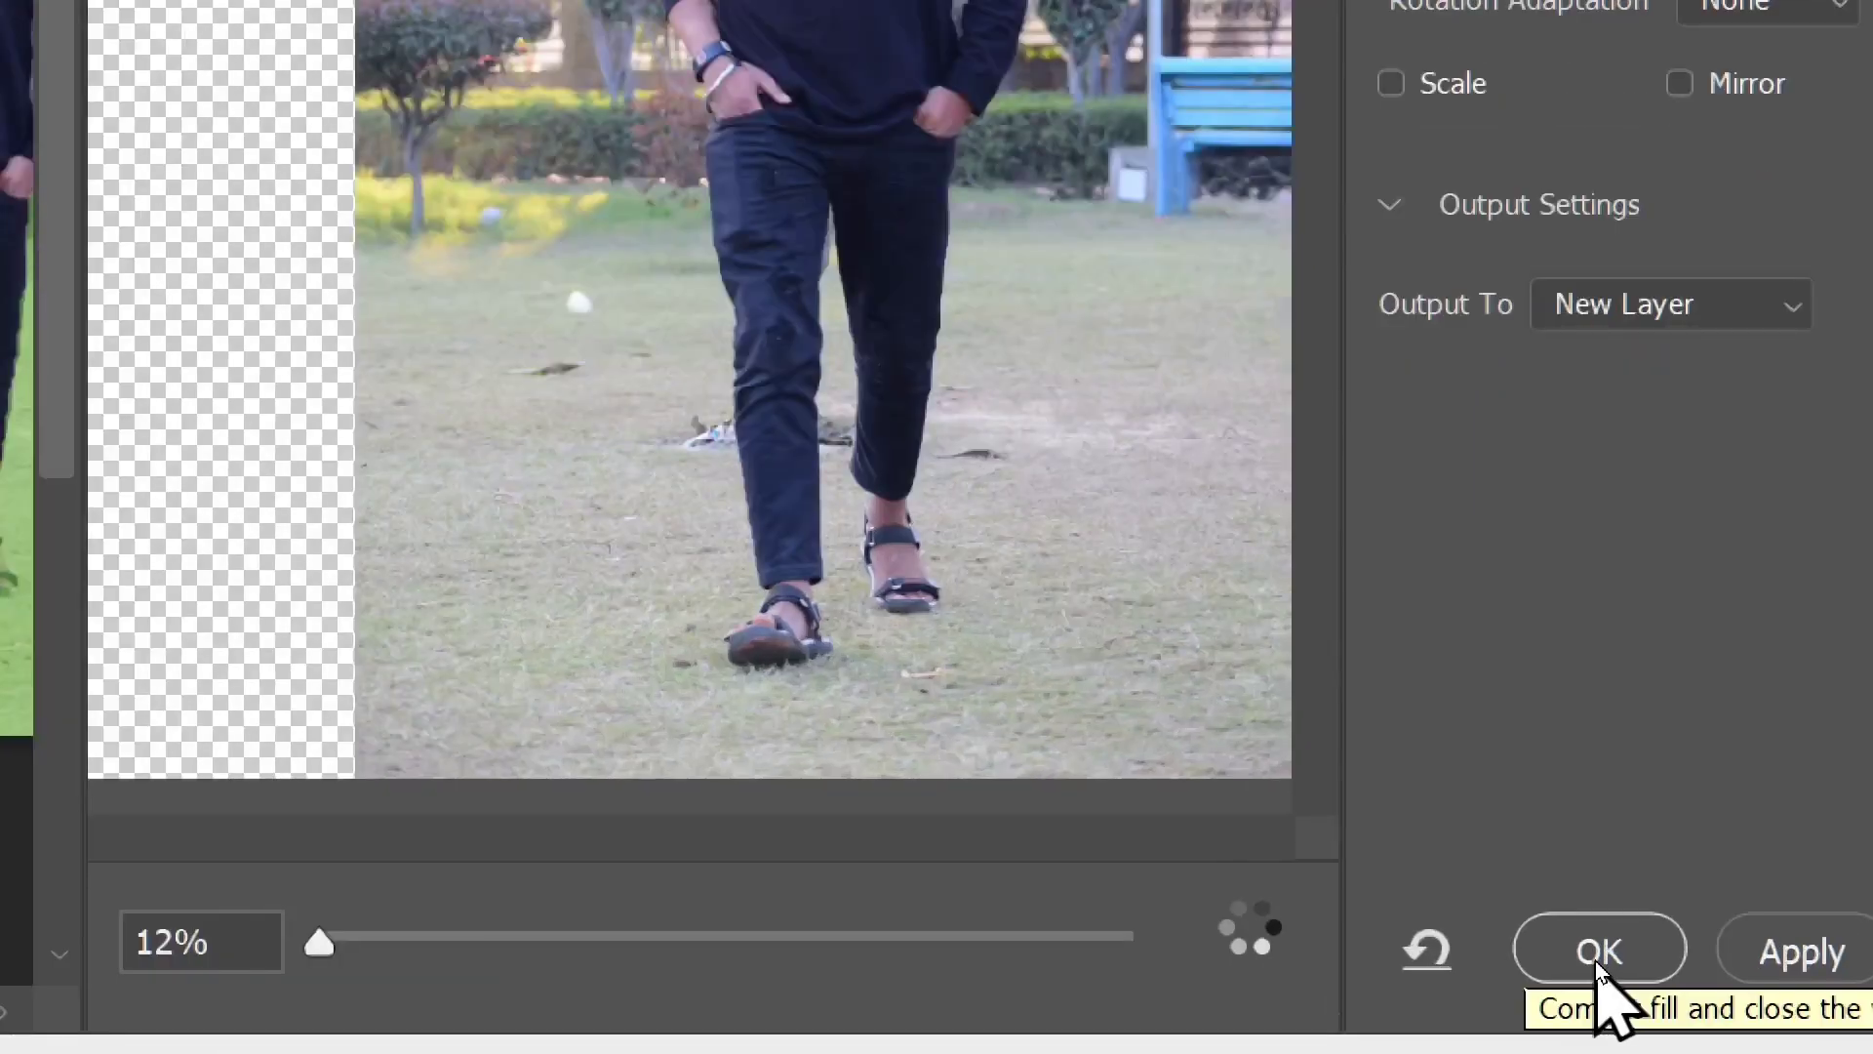
left_click(1595, 960)
key("super+minus")
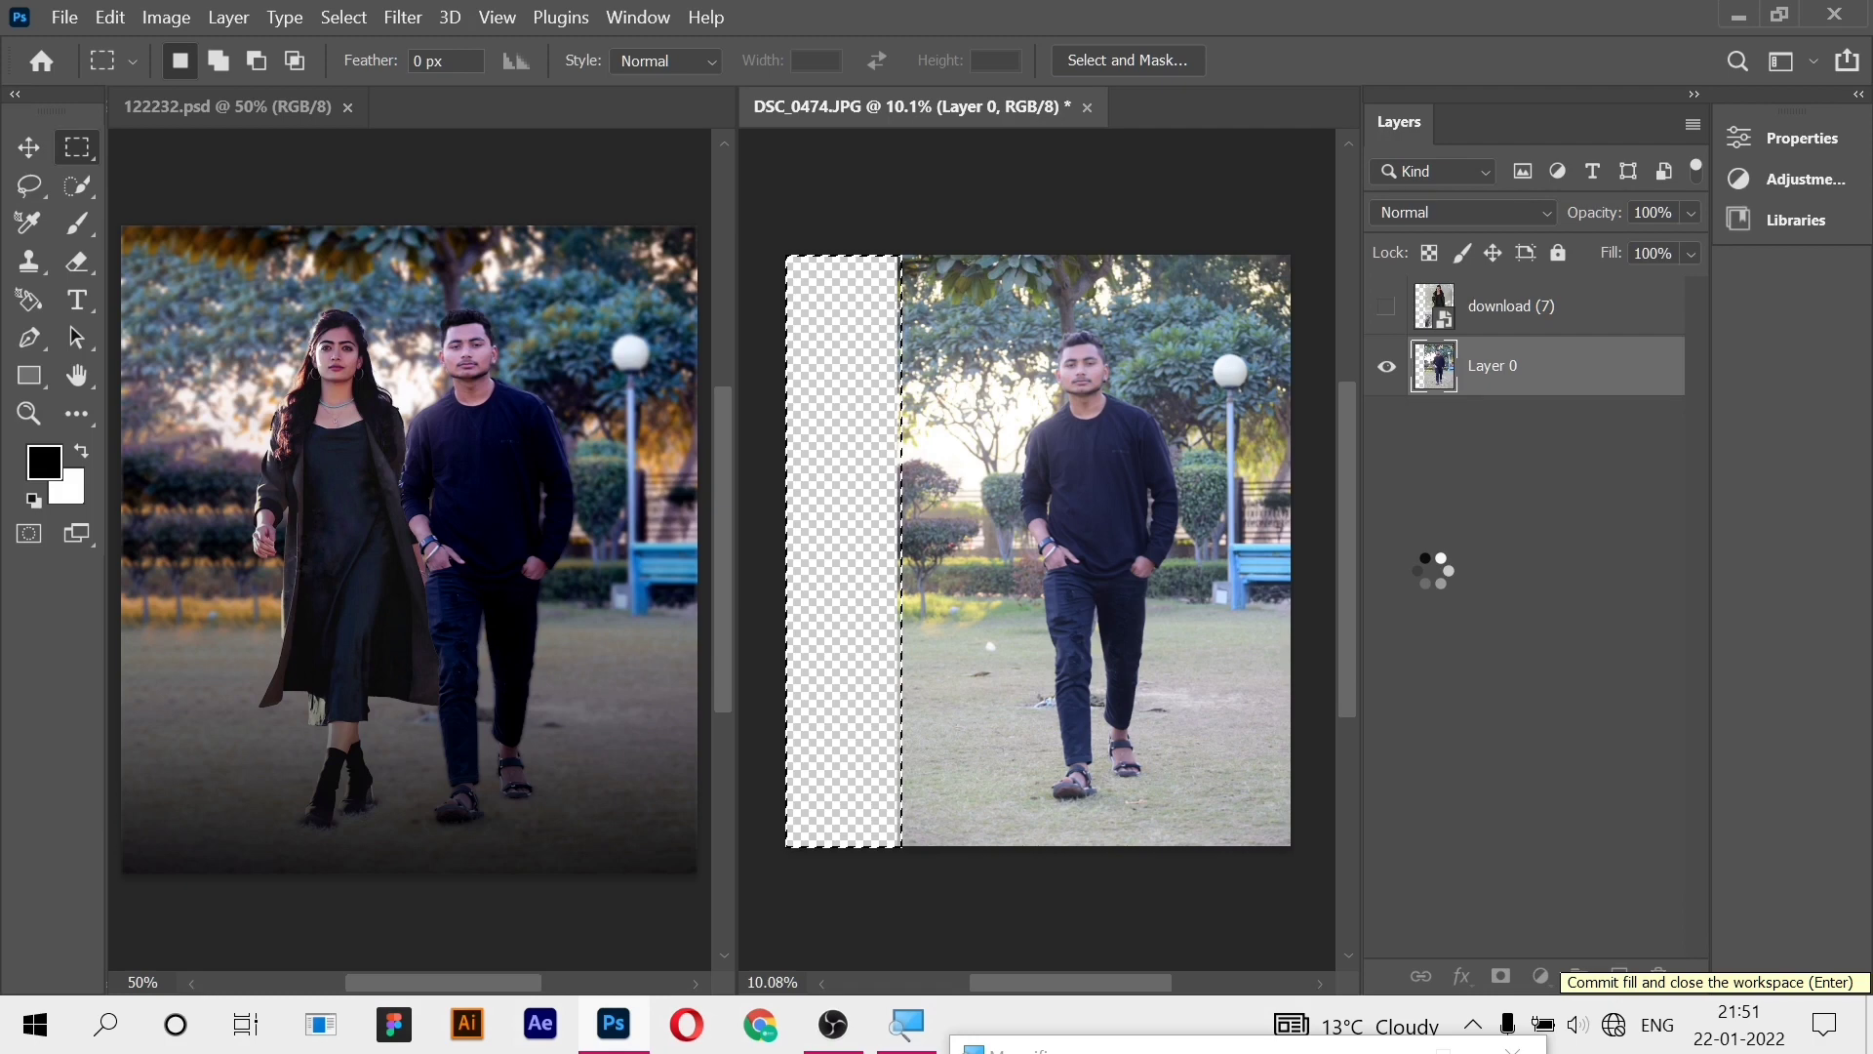
key("ctrl+d")
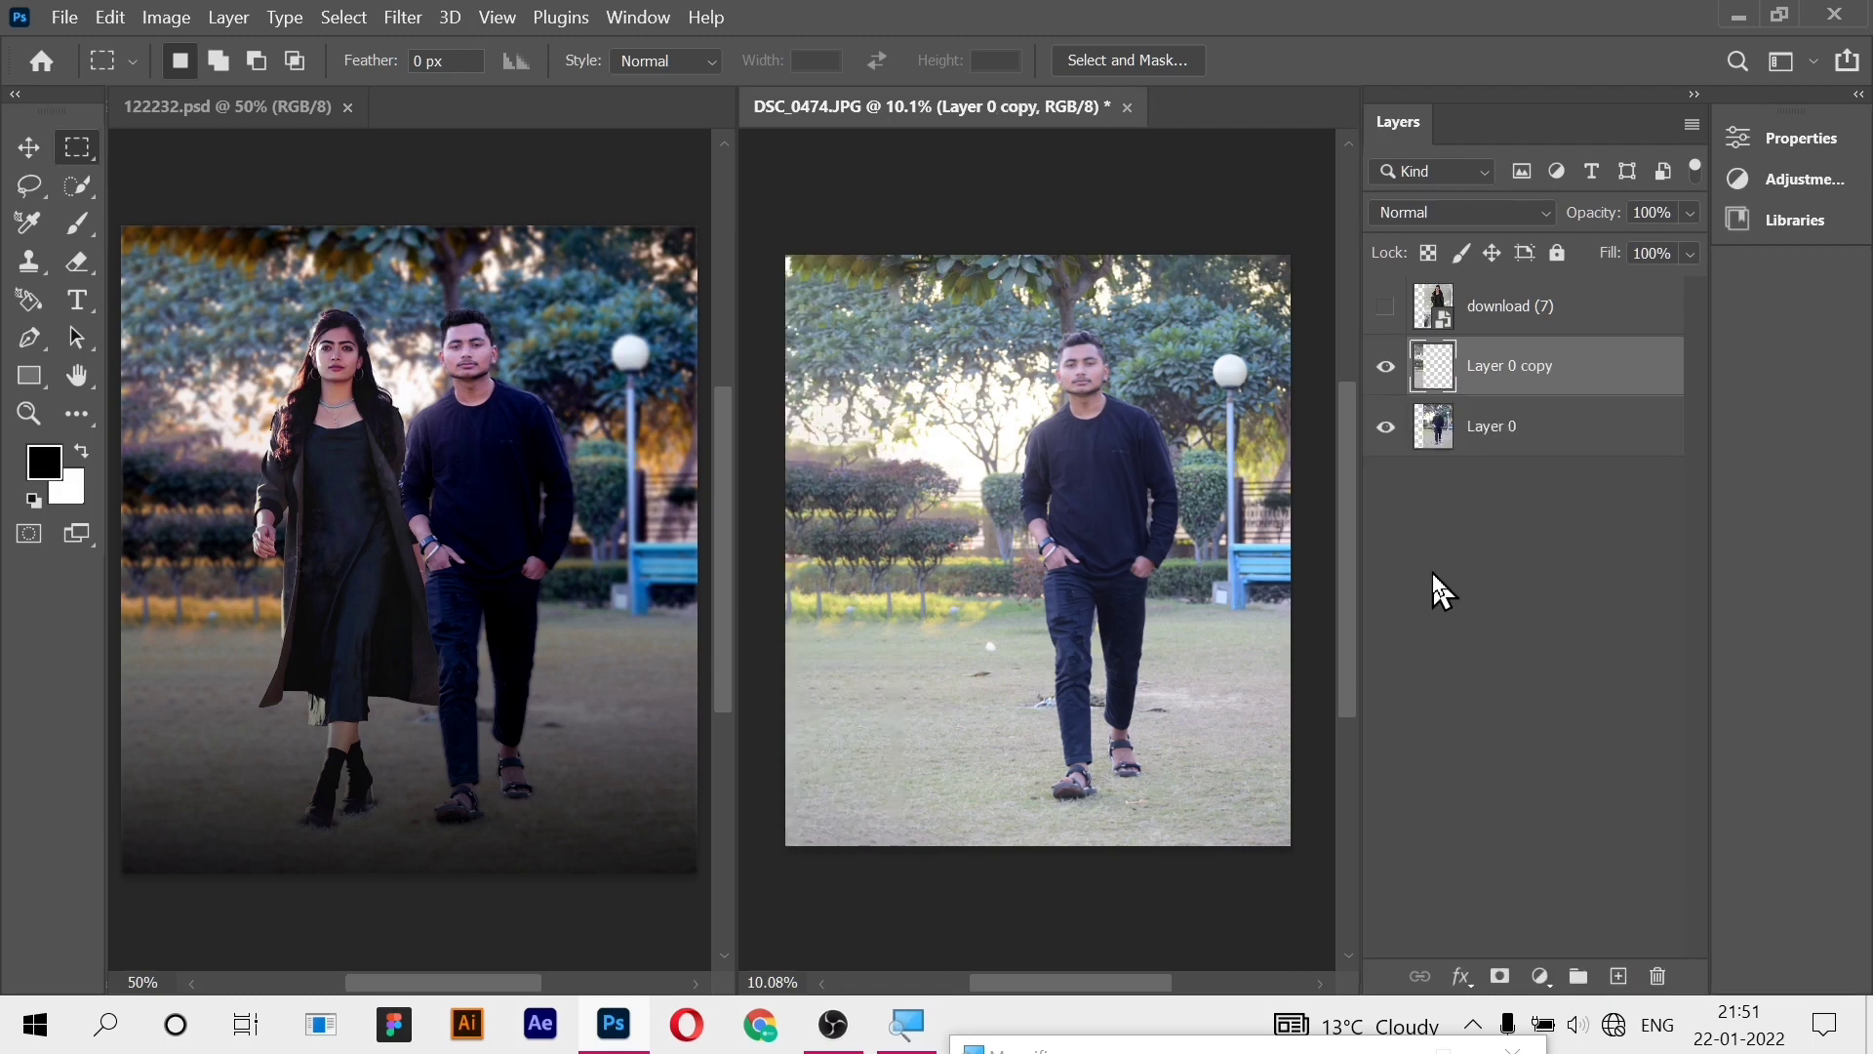
- Show the download (7) layer and select the woman on it with Select Subject
left_click(1497, 432)
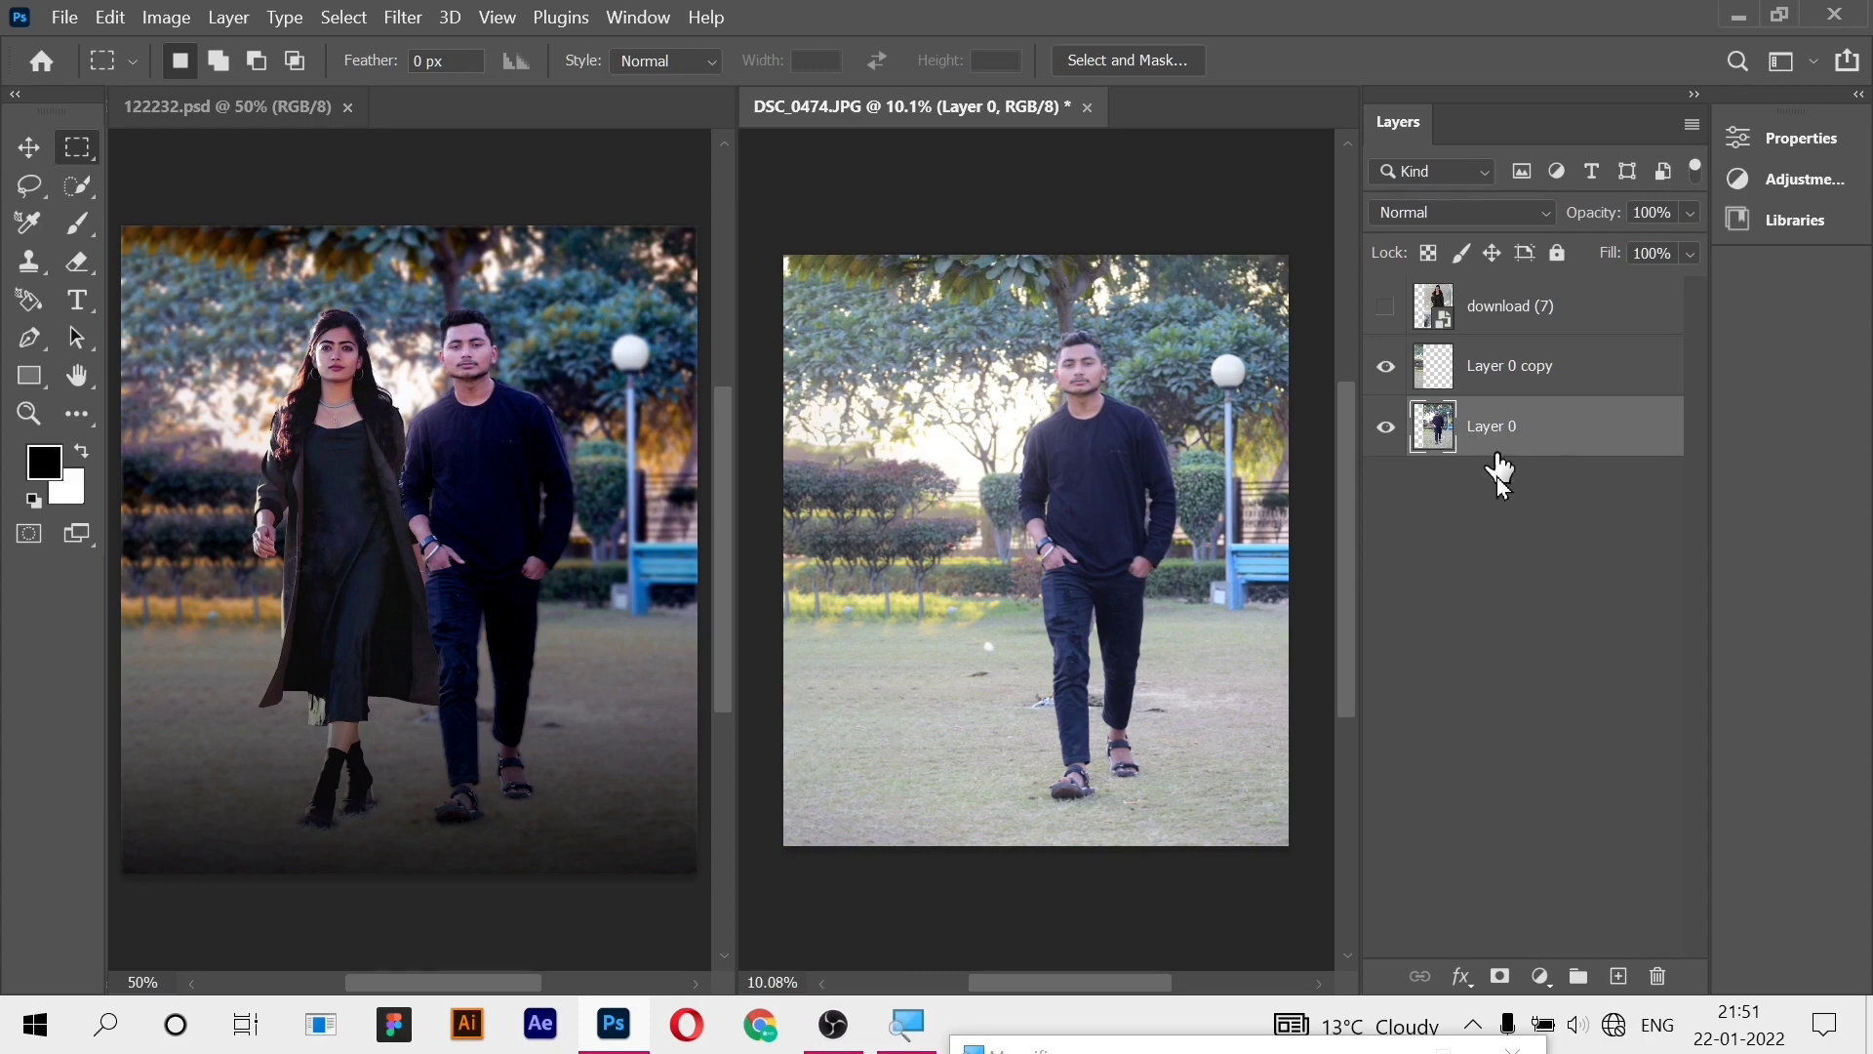
left_click(1517, 308)
left_click(1386, 306)
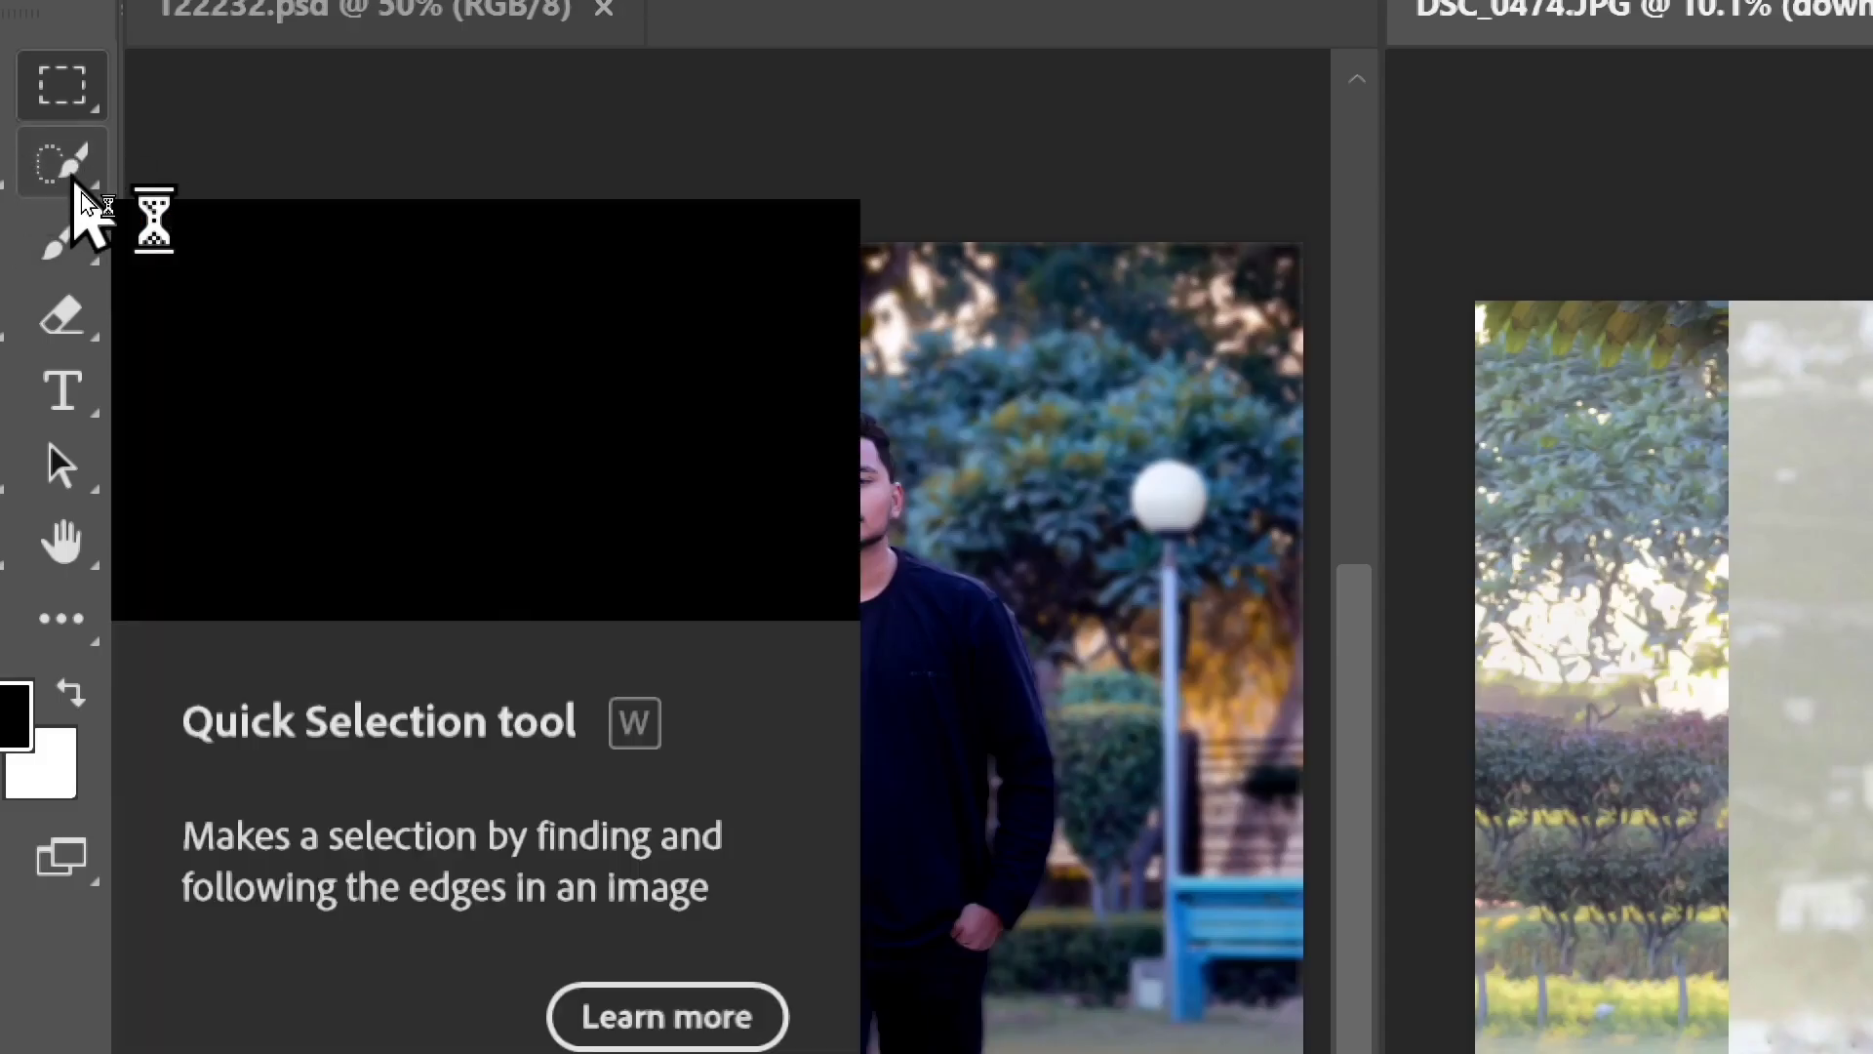
right_click(84, 195)
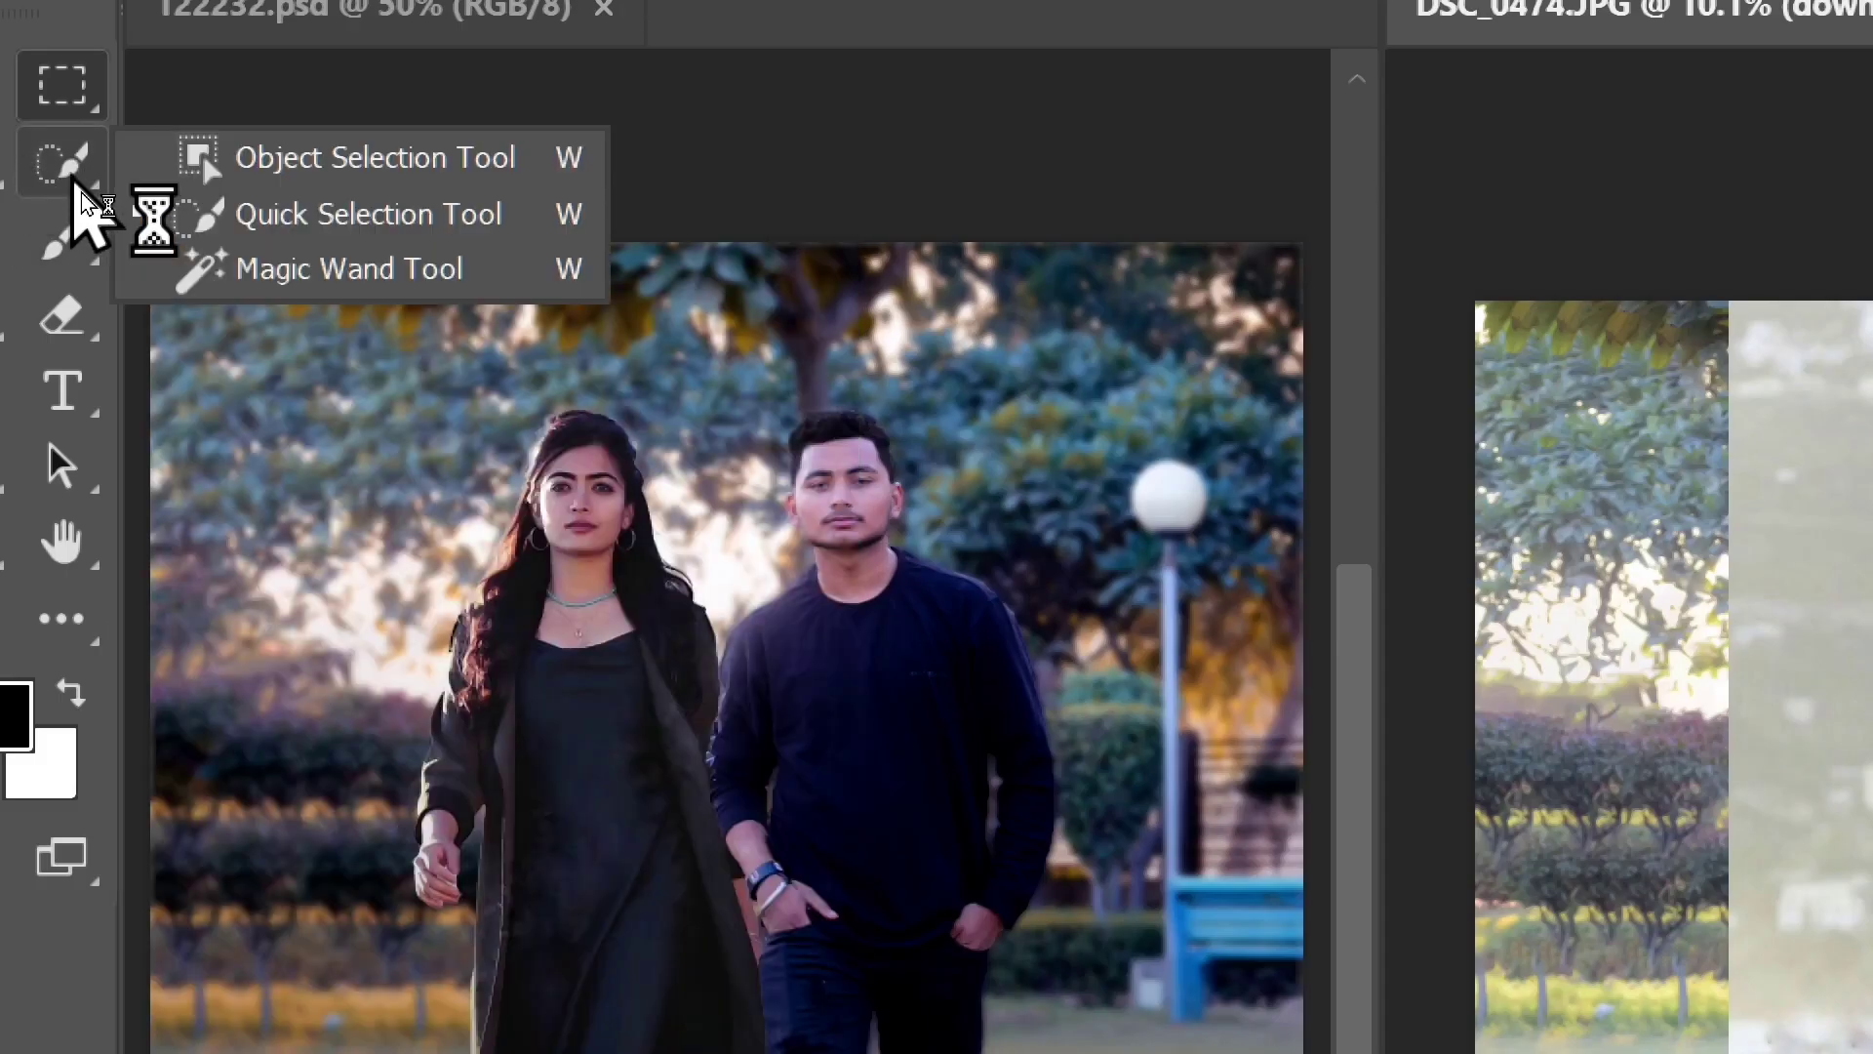
left_click(80, 191)
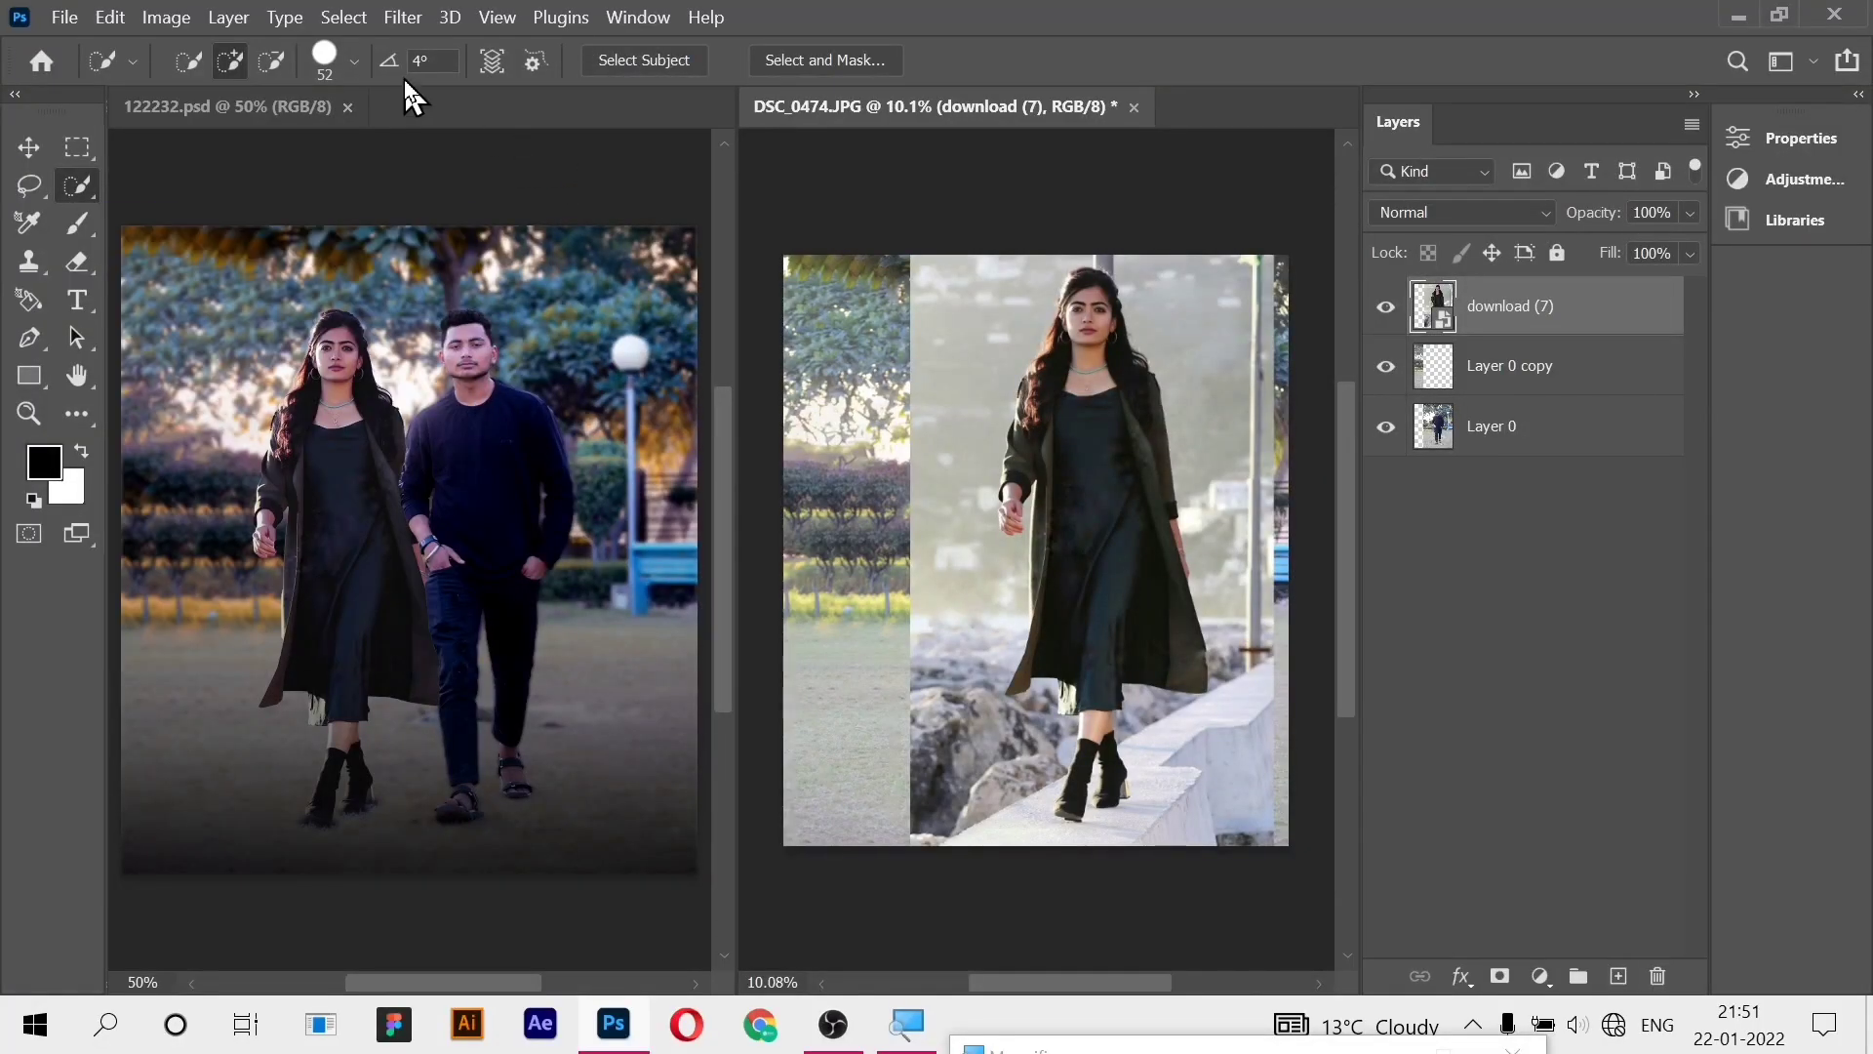
left_click(643, 59)
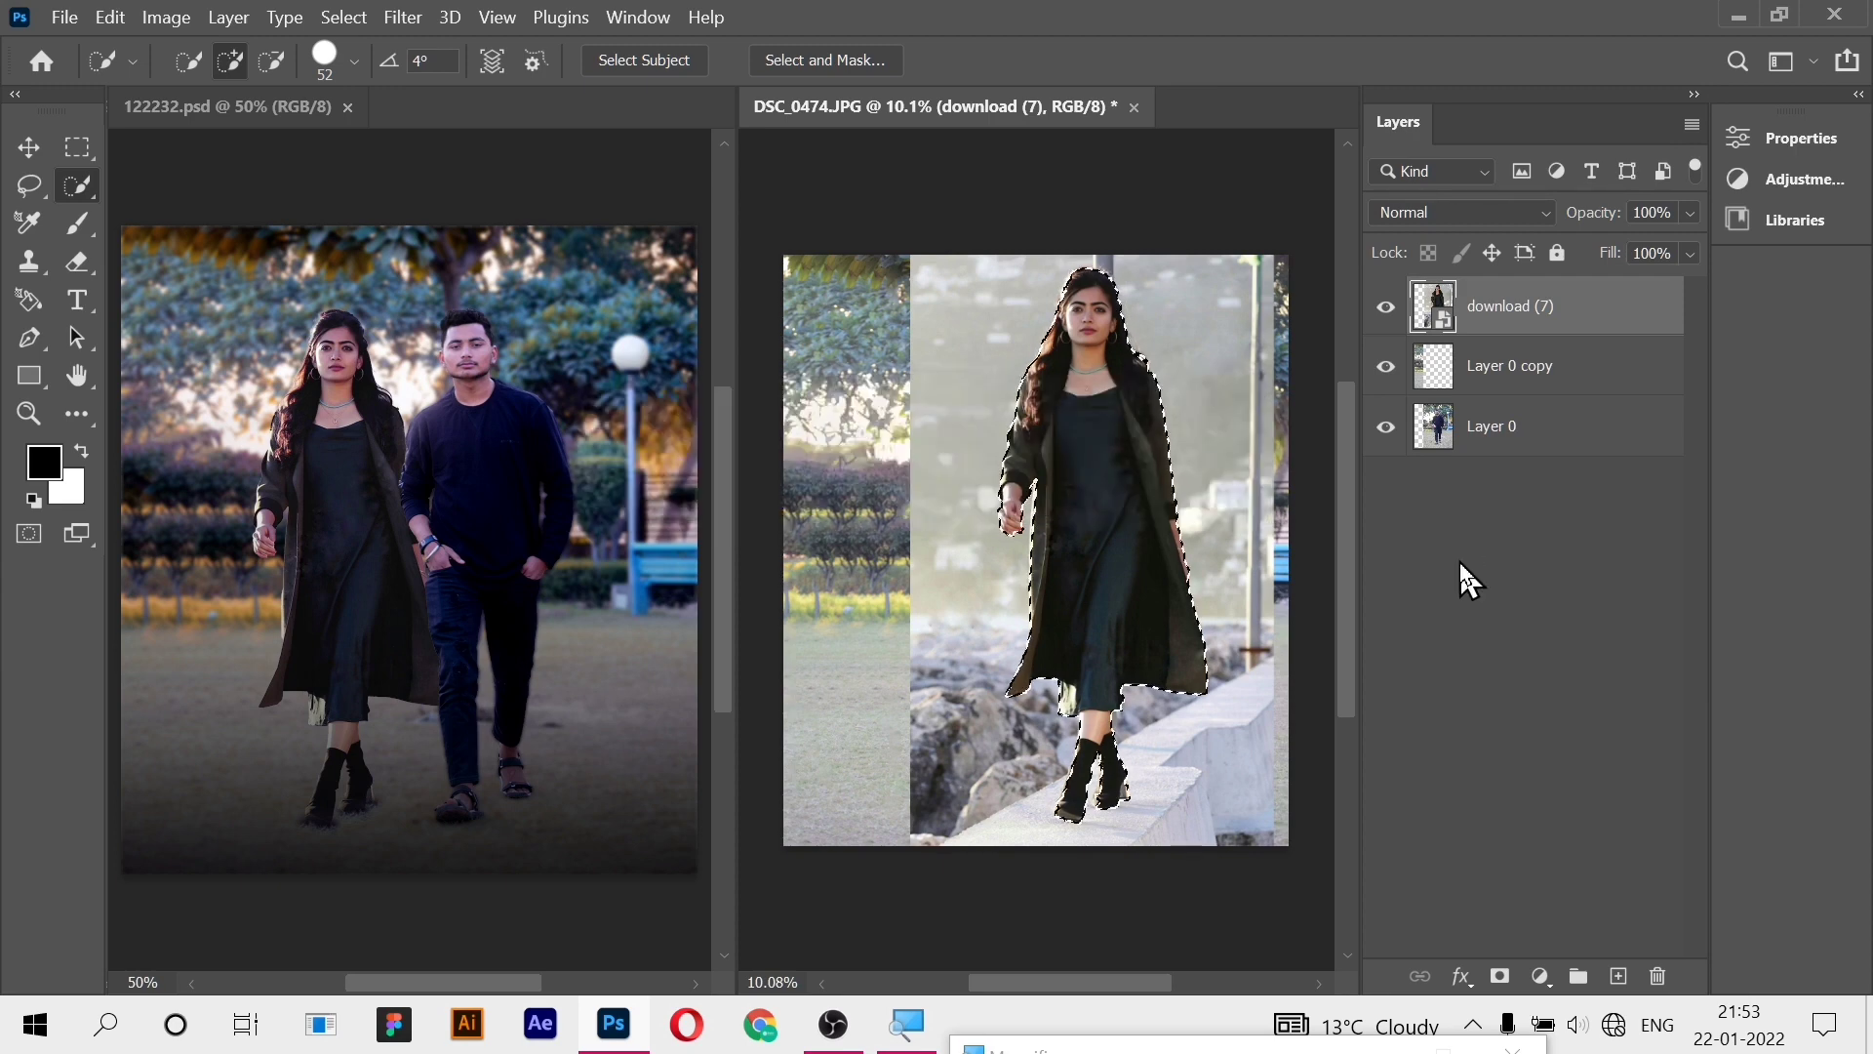
- Add the missing edges of the woman's boots to the selection with the Quick Selection tool
scroll(1117, 836, "up", 5)
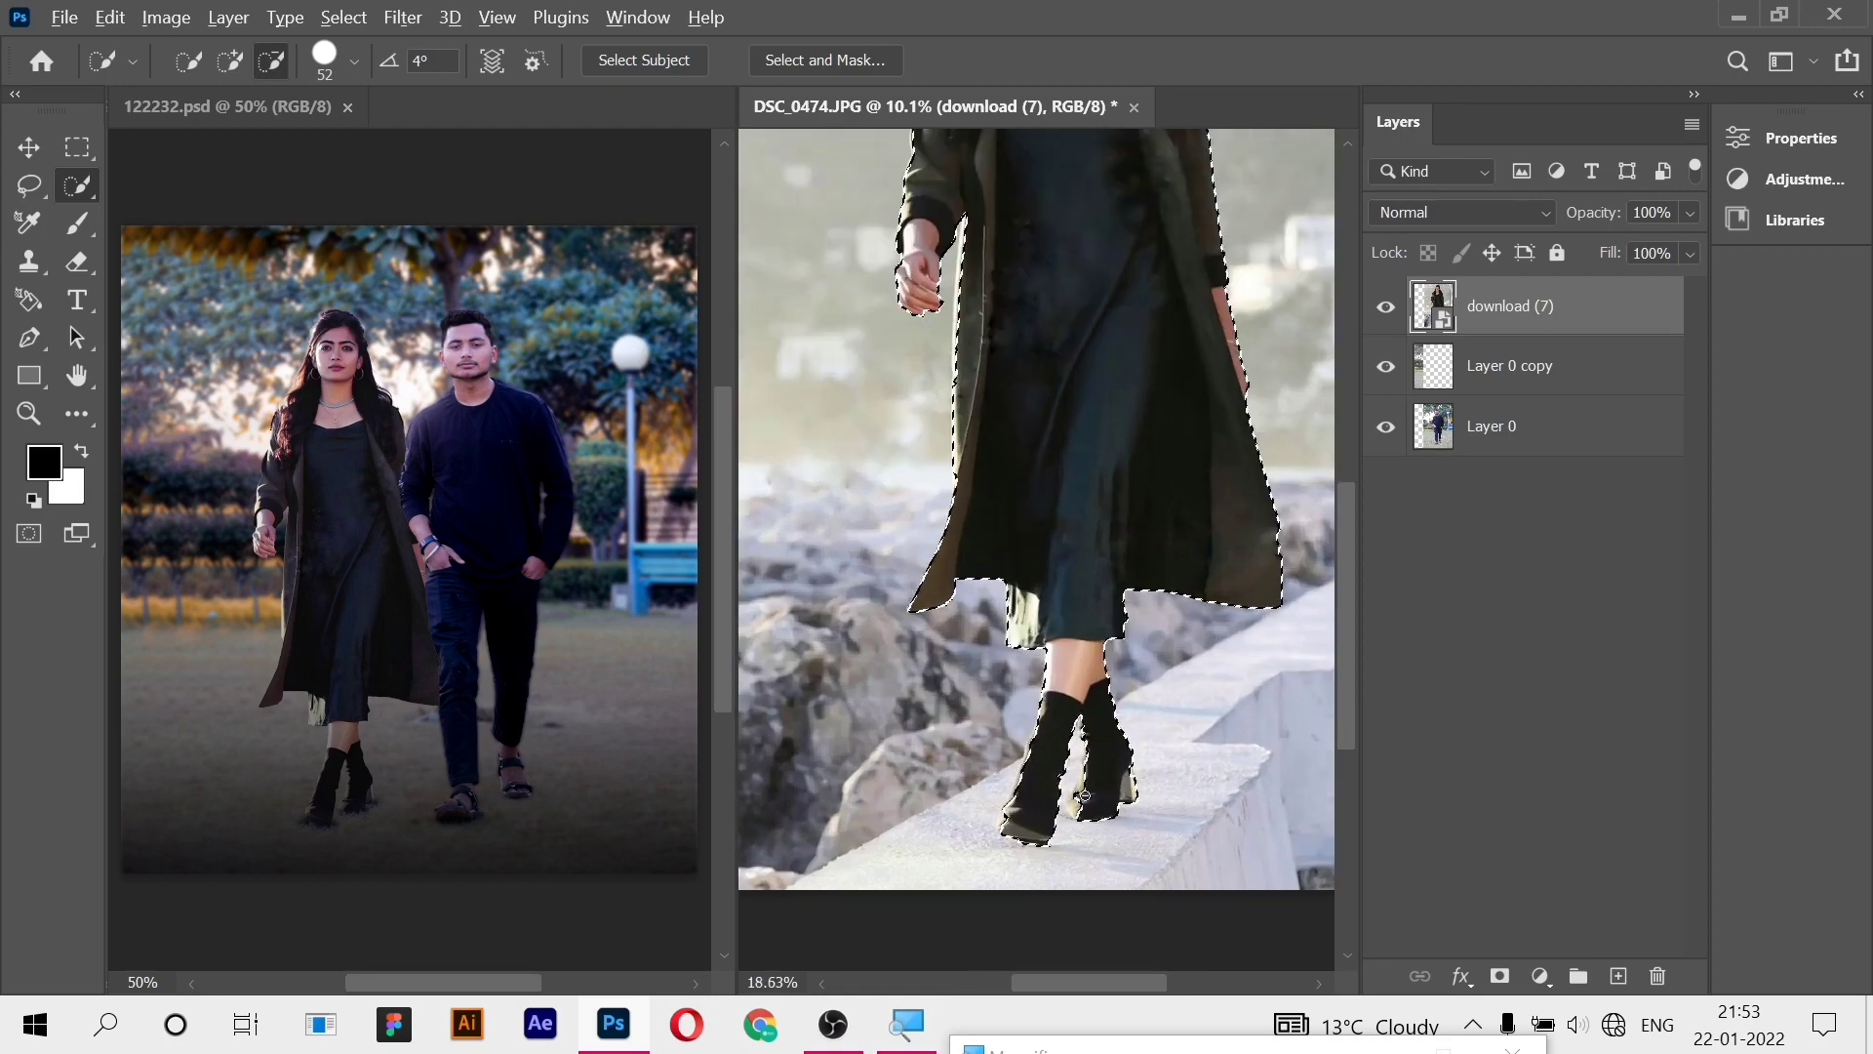
scroll(1052, 784, "up", 2)
left_click(230, 60)
scroll(1087, 594, "up", 3)
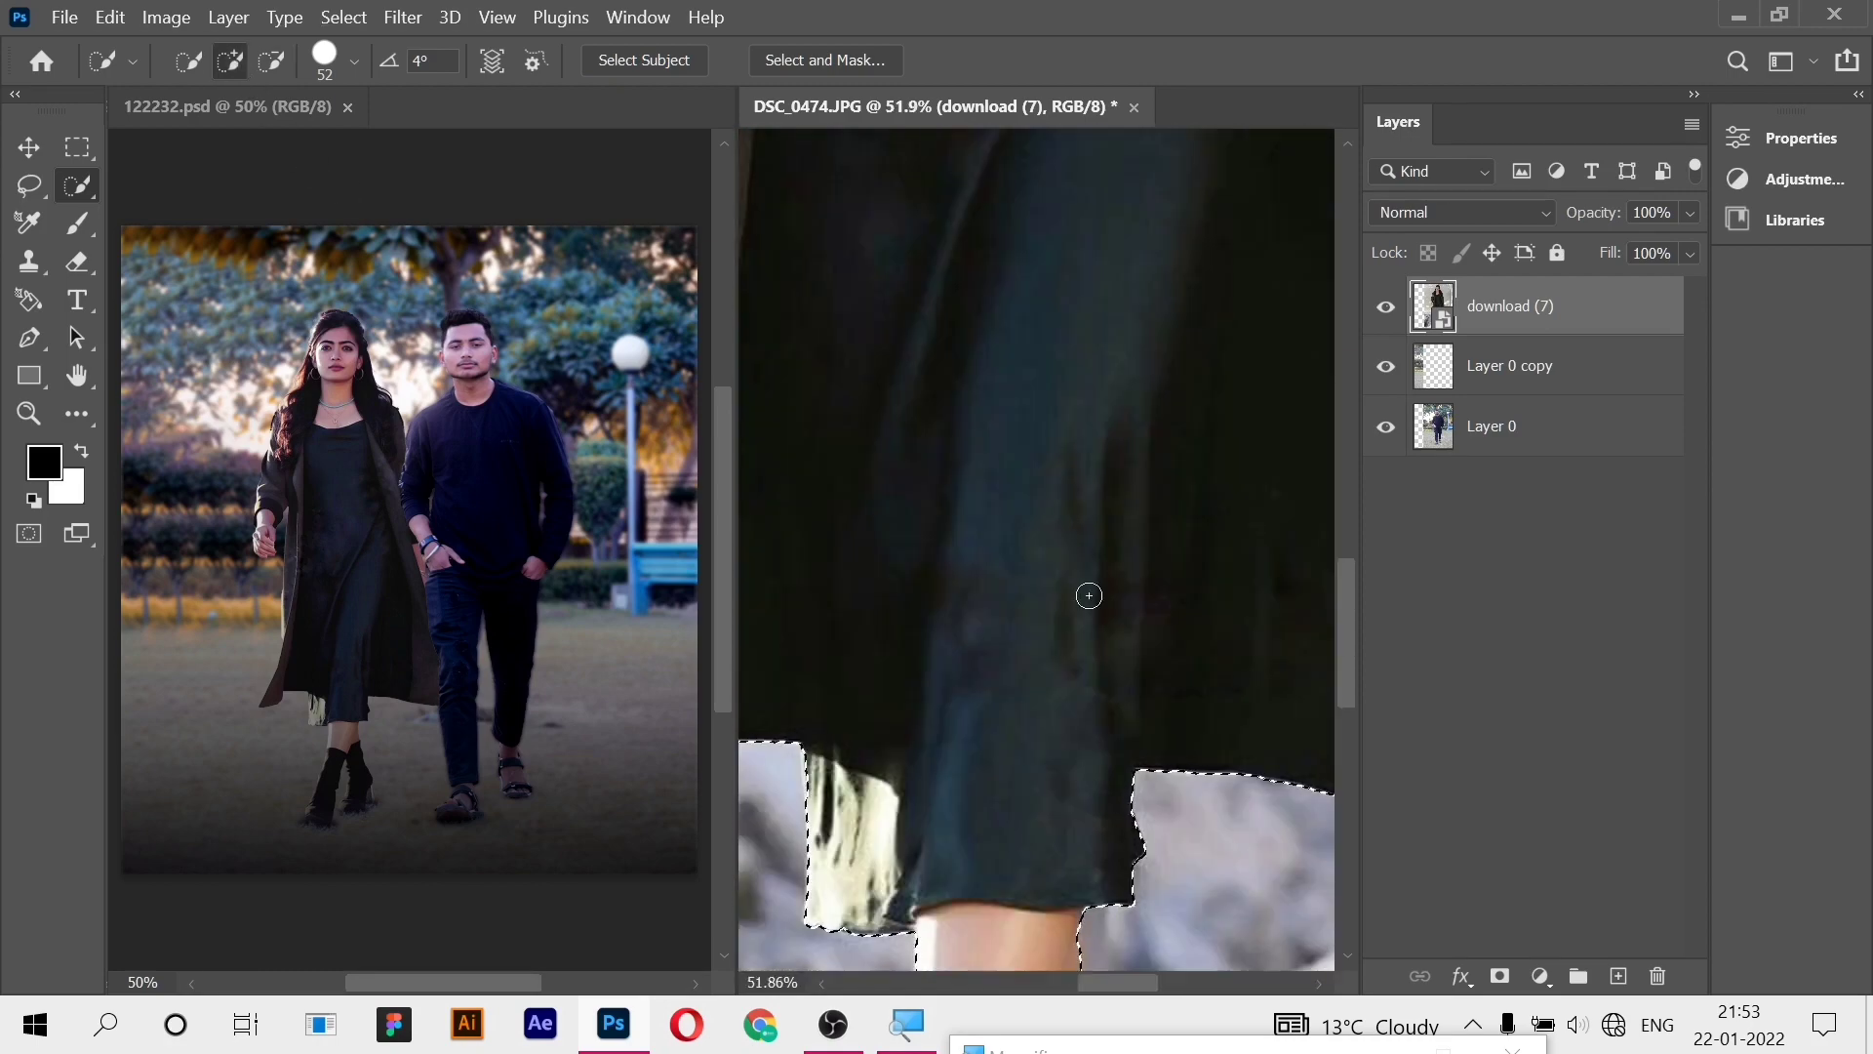
scroll(1087, 594, "down", 3)
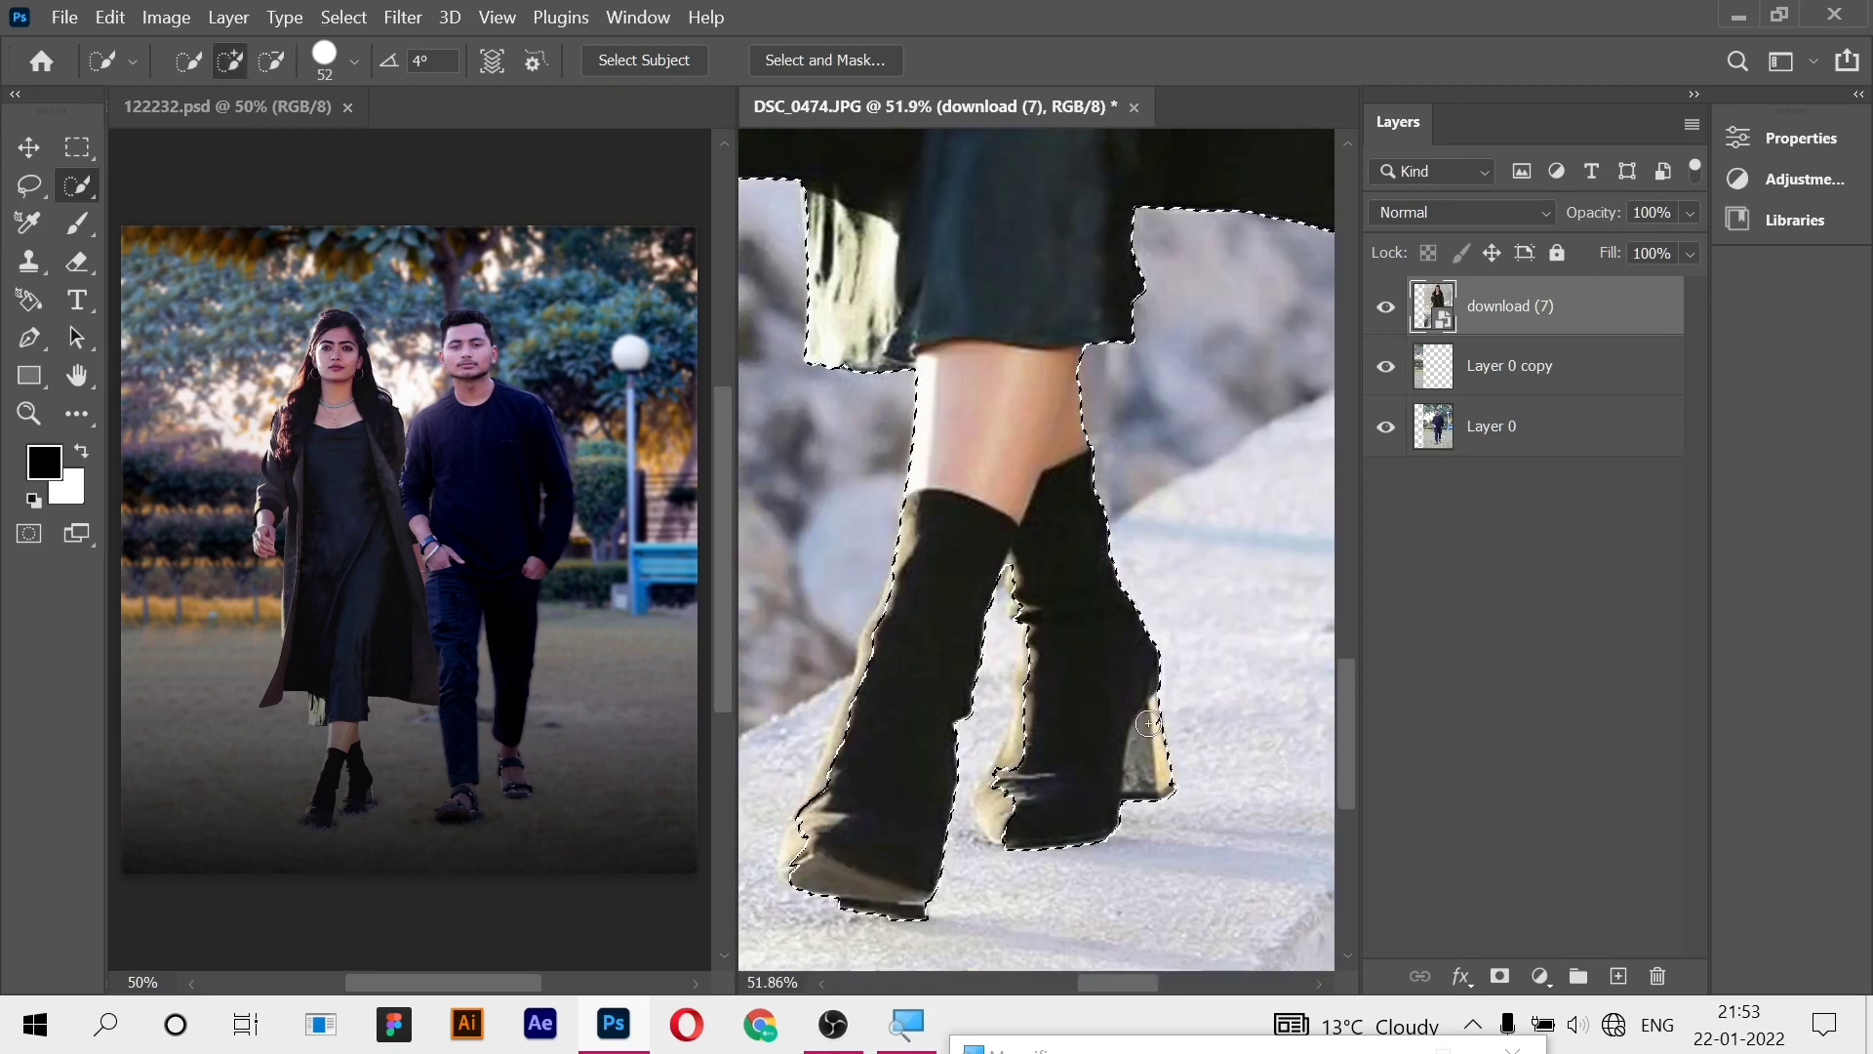
left_click(230, 61)
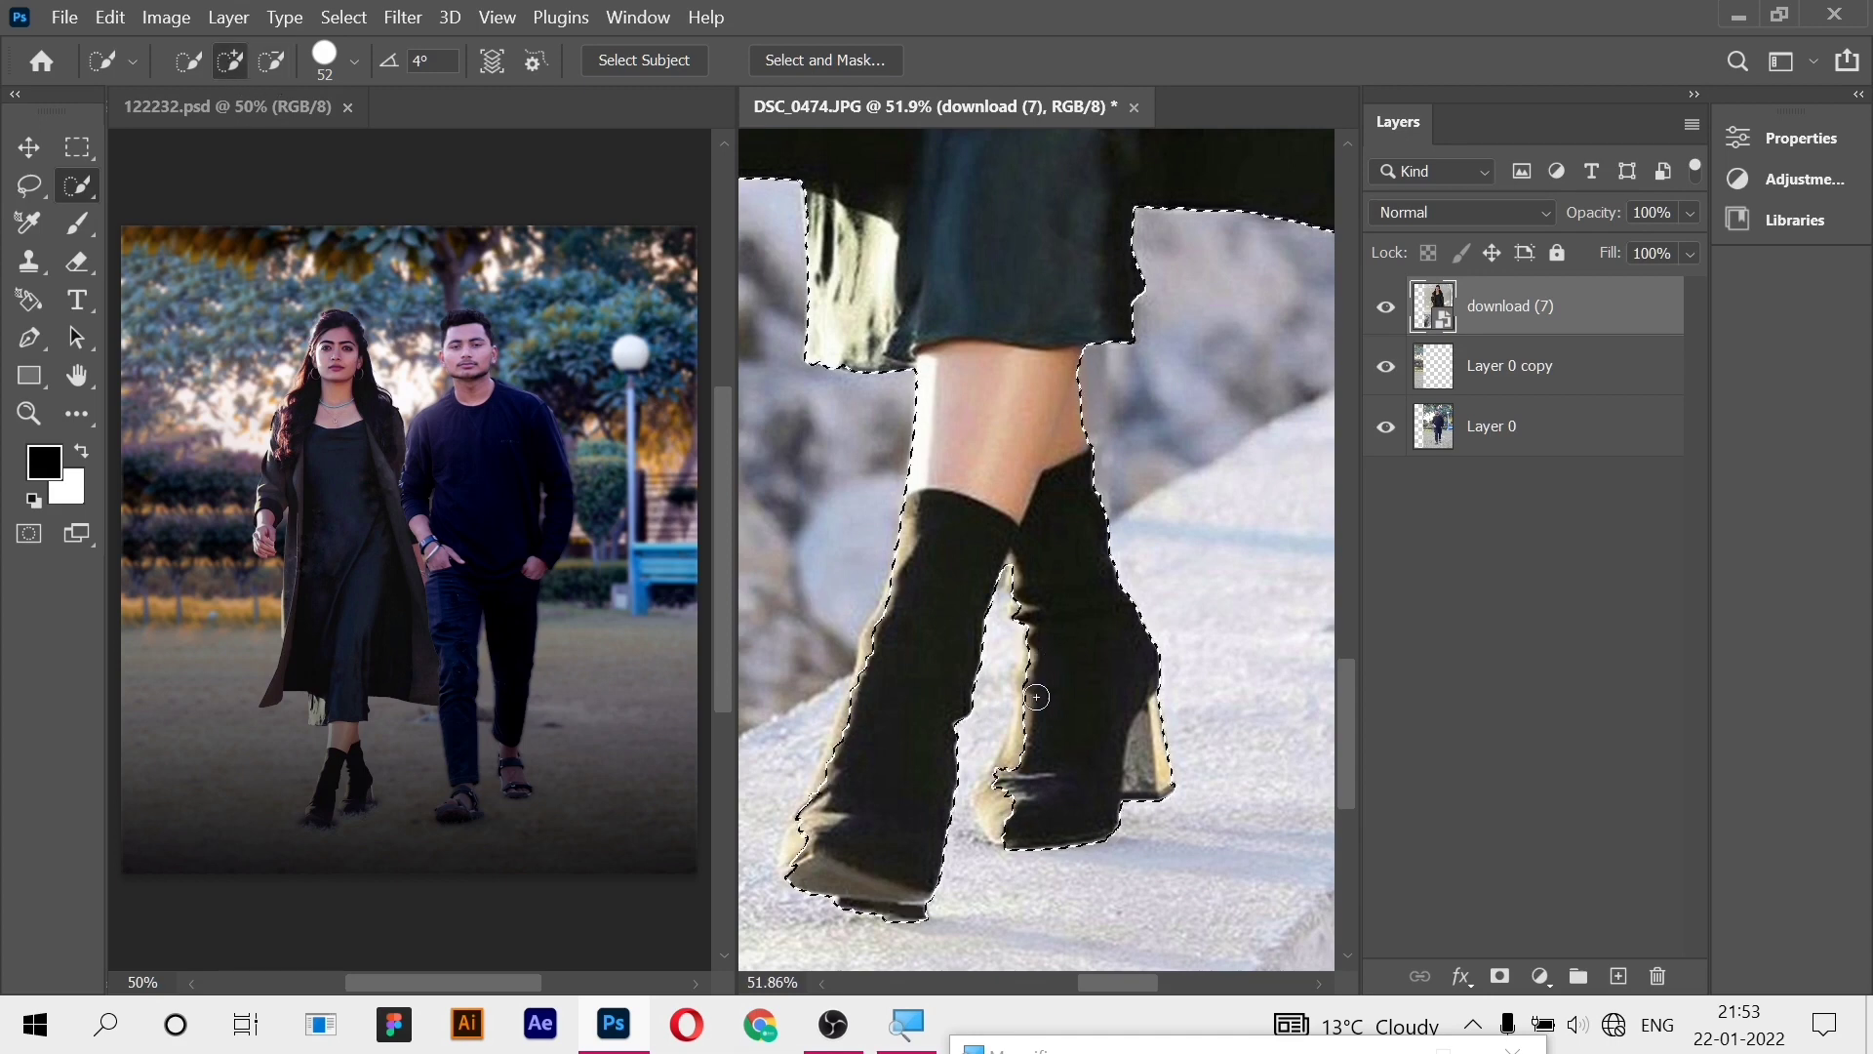
scroll(1005, 780, "down", 1)
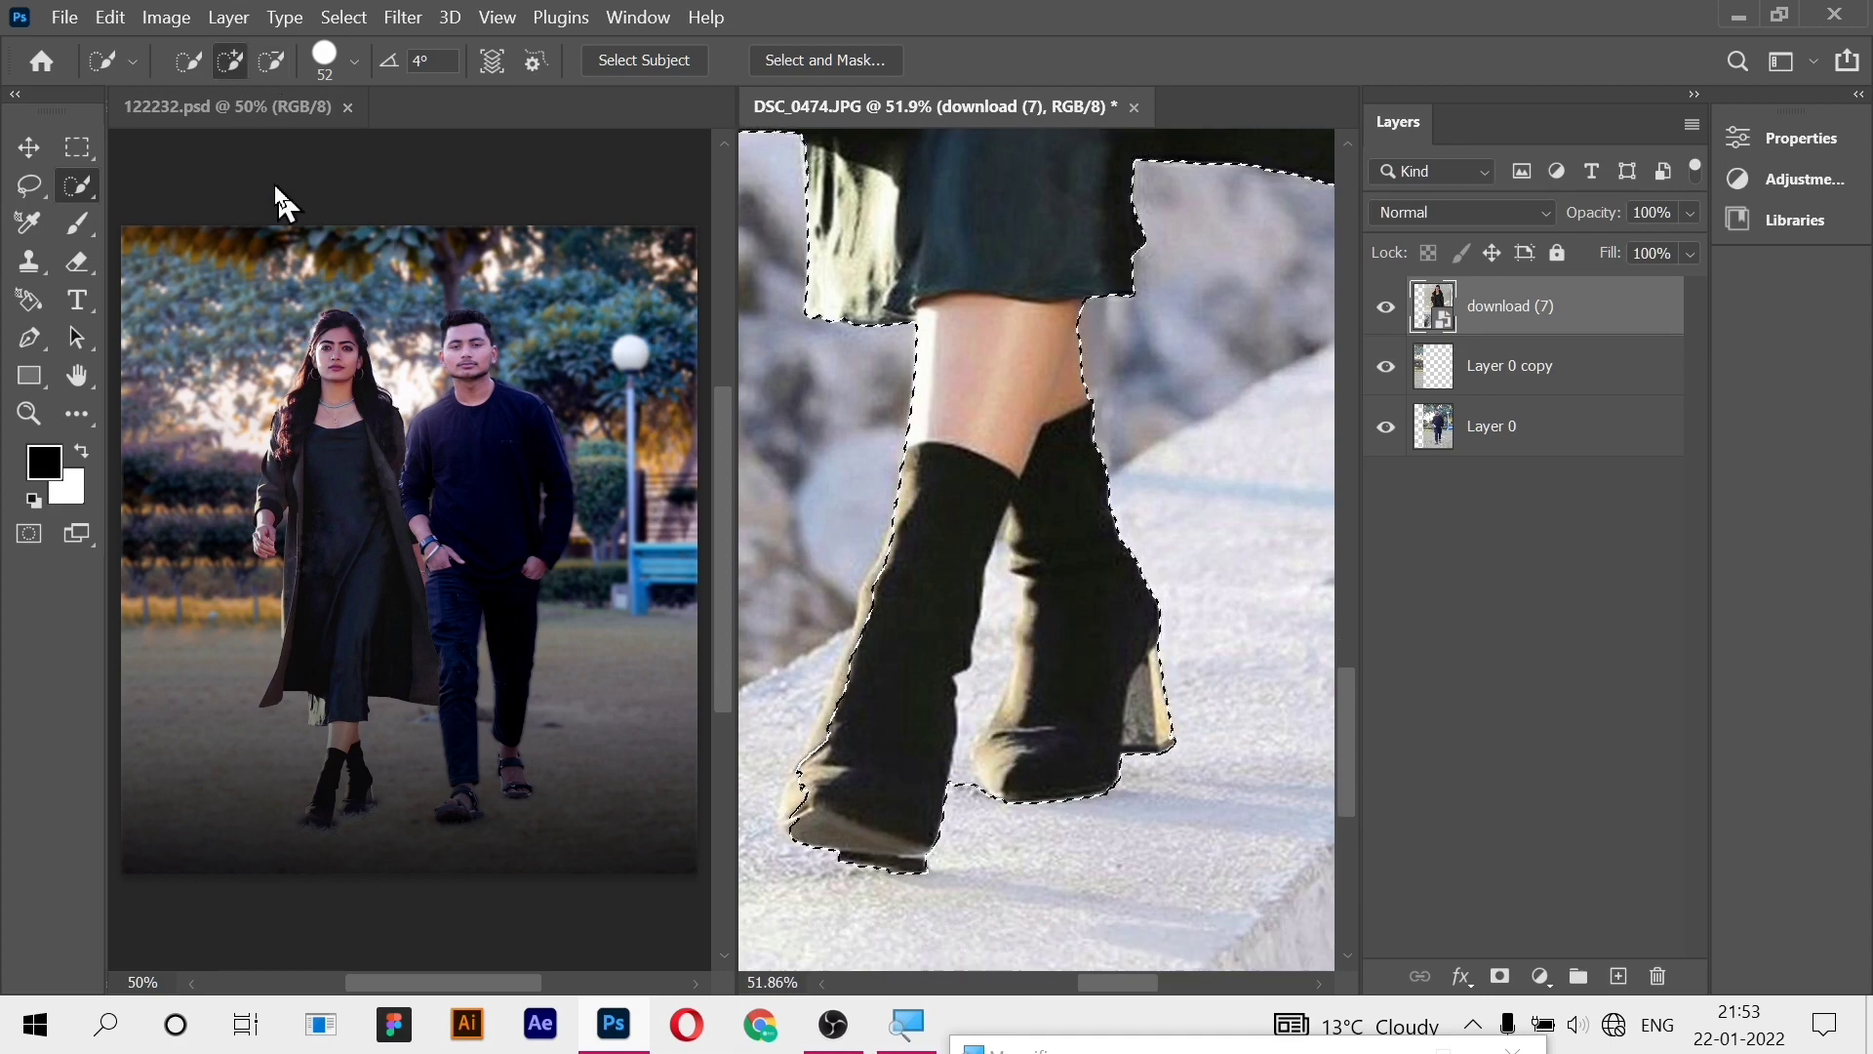
- Subtract the gap between the boots from the selection with a Quick Selection brush of size 24
left_click(271, 60)
left_click(354, 62)
left_click_drag(238, 158, 224, 158)
left_click(975, 683)
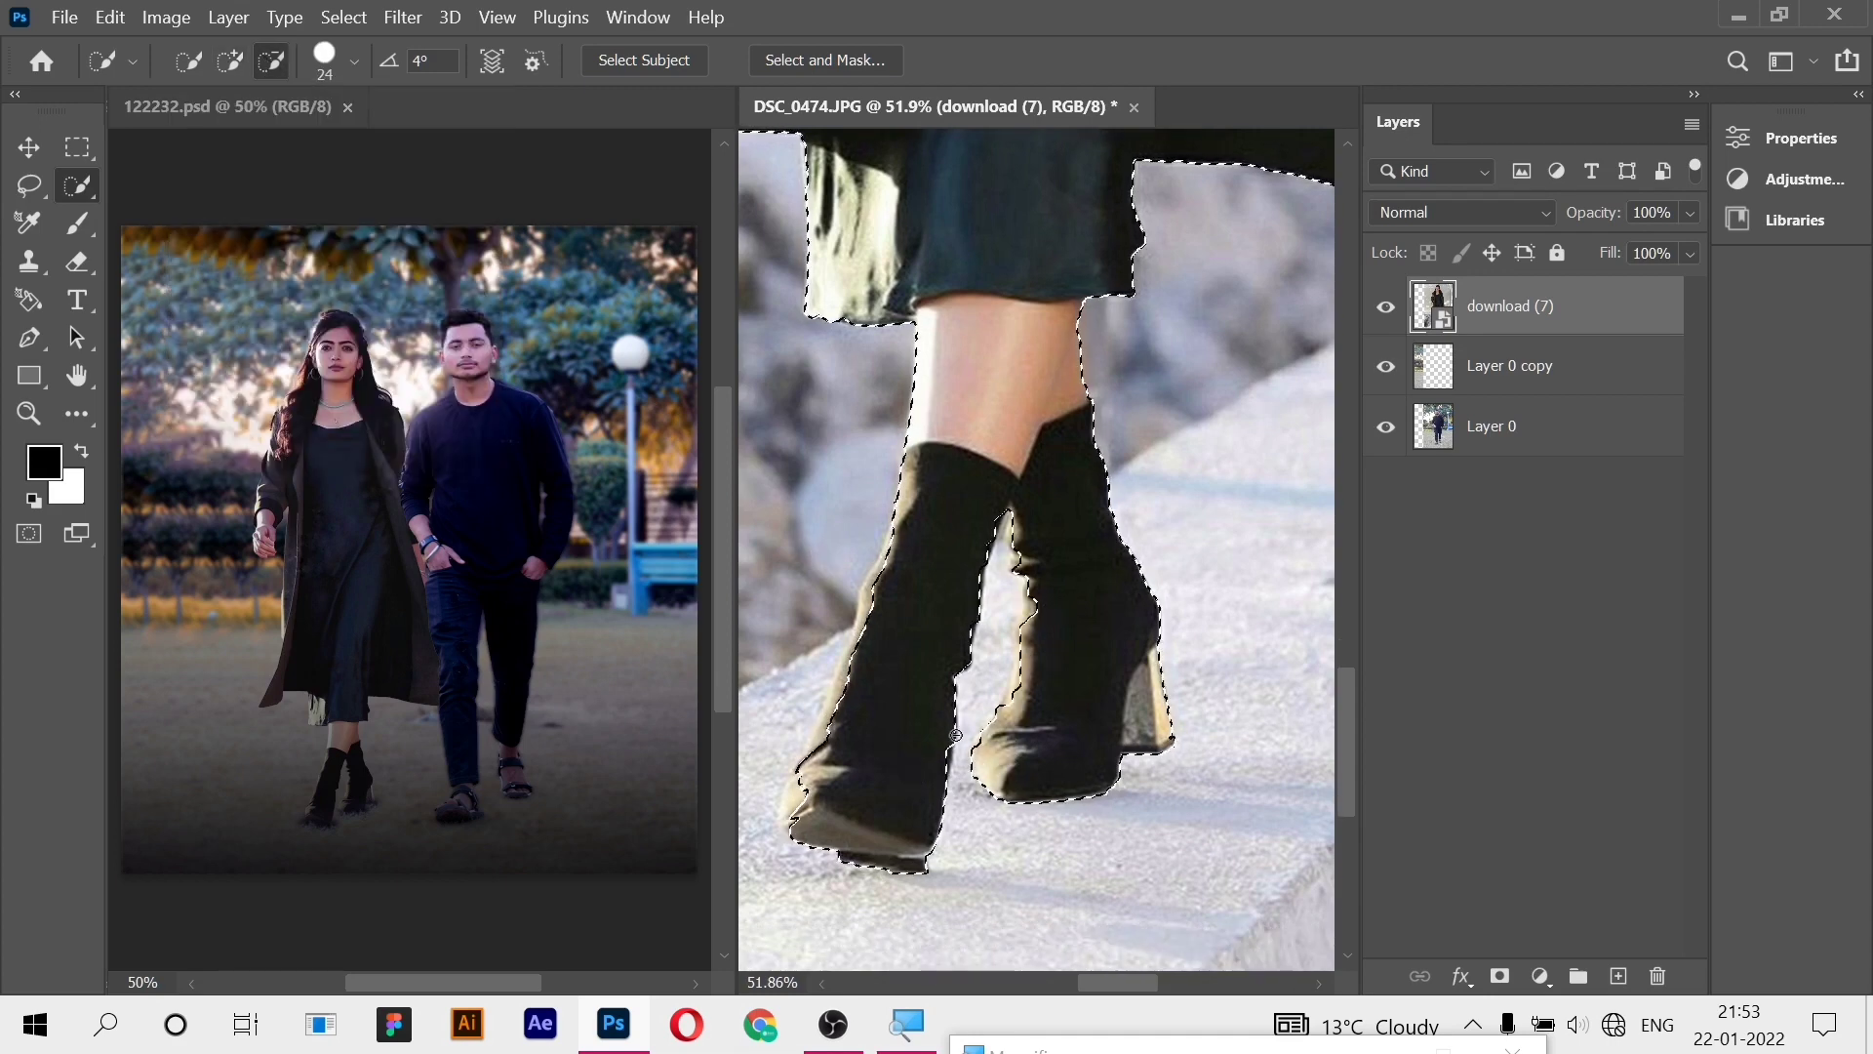
left_click(231, 63)
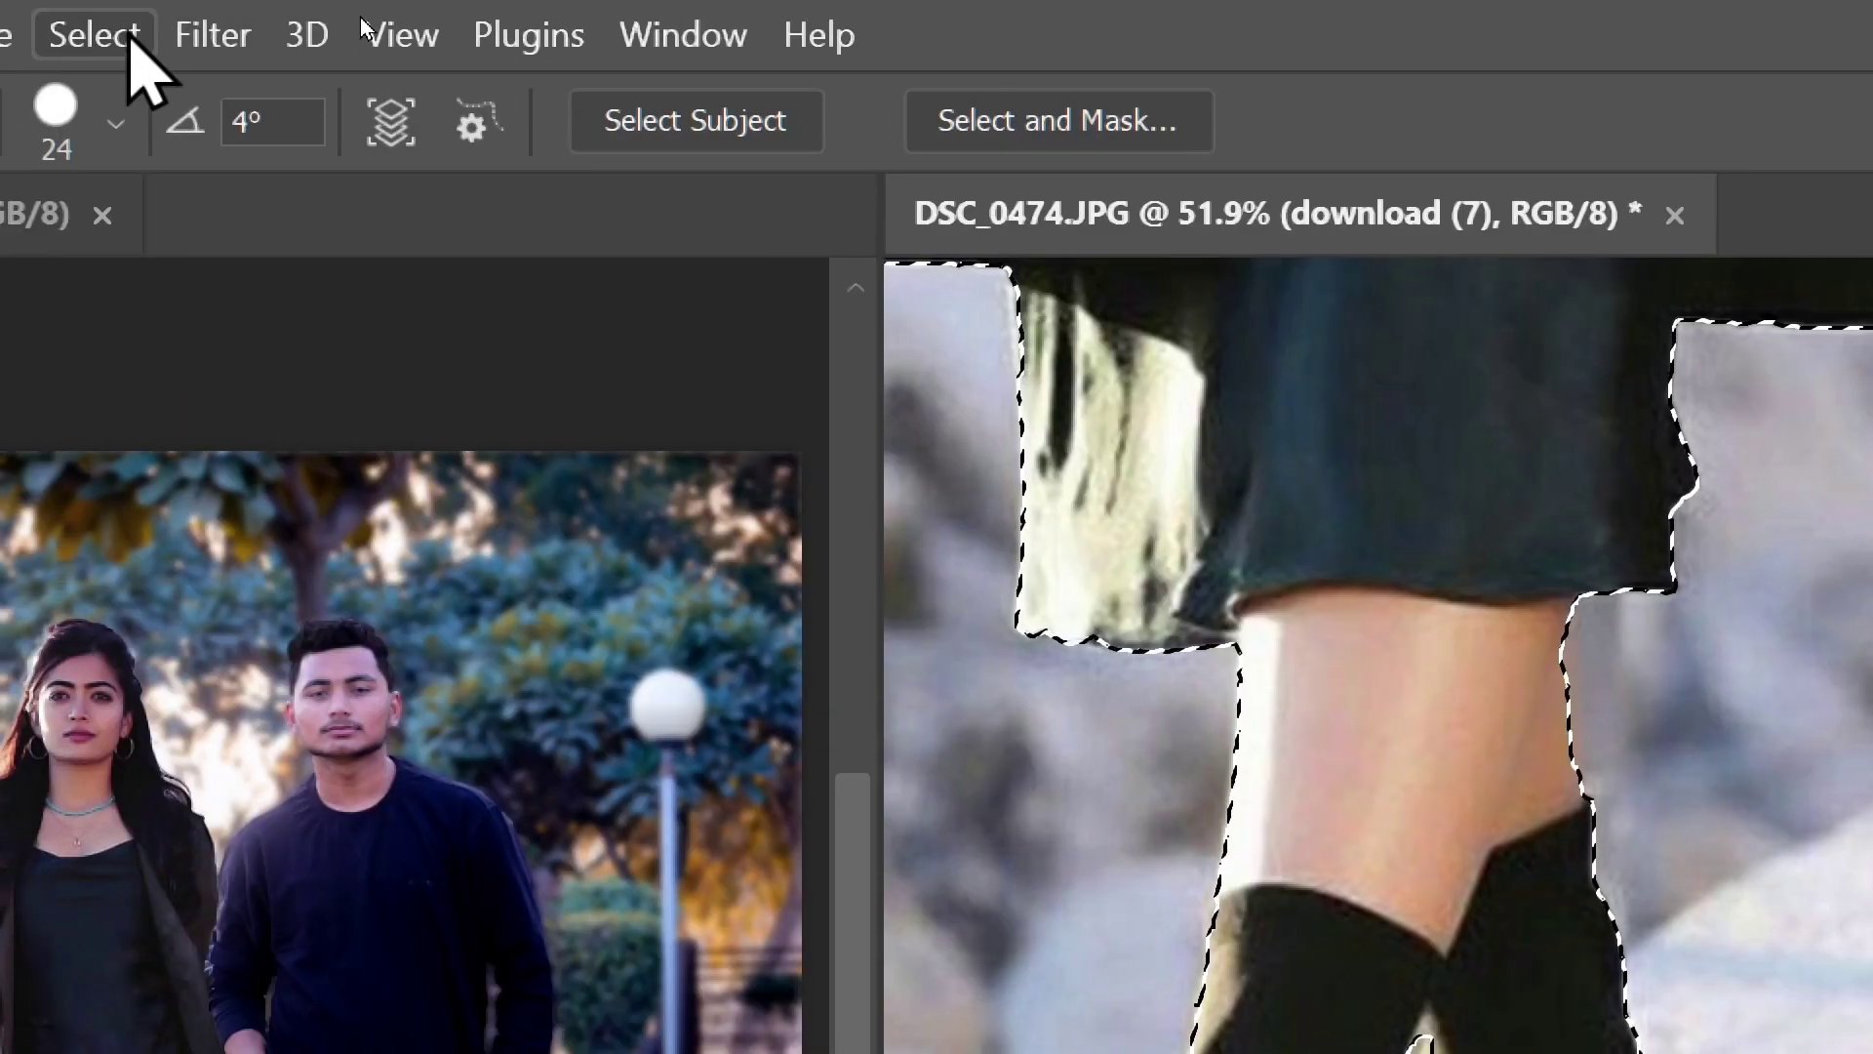
- Refine the selection edge with Smooth 5 and output the woman to a new layer
left_click(130, 35)
left_click(284, 765, "shift")
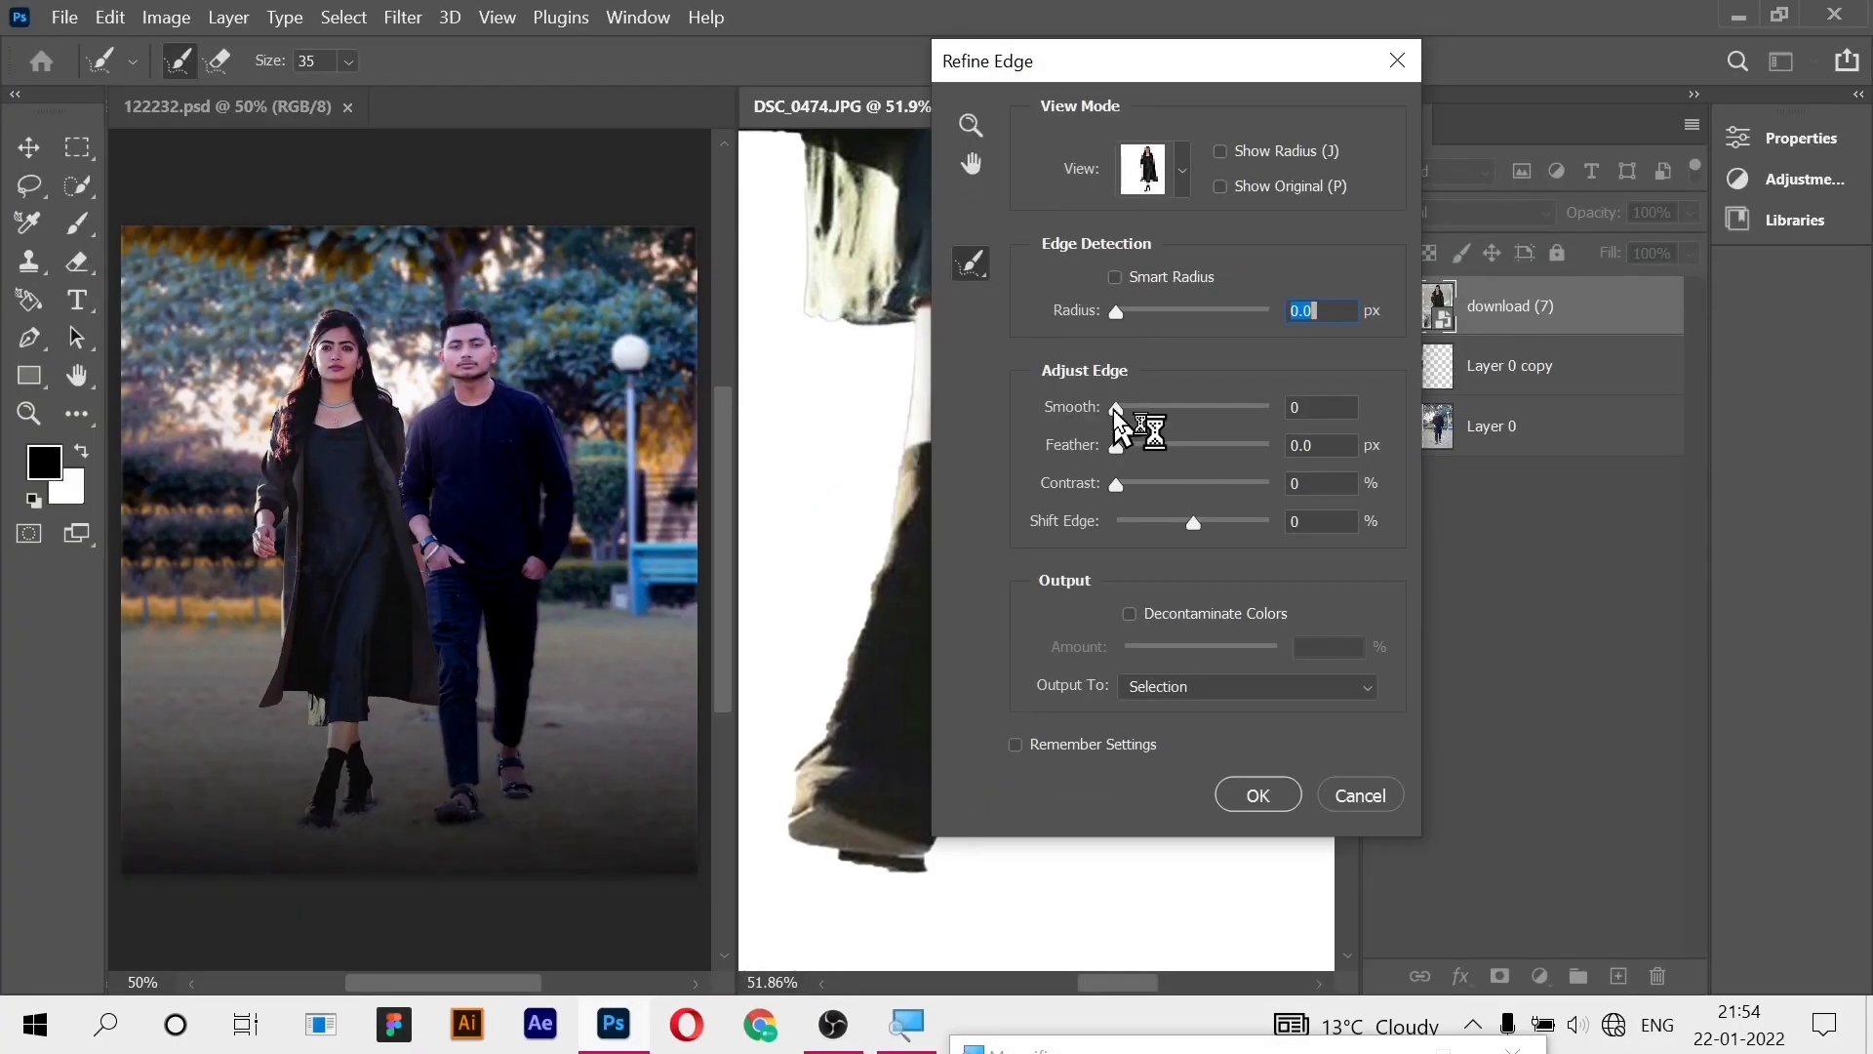
left_click_drag(604, 726, 629, 732)
left_click_drag(1129, 413, 1123, 415)
left_click(1211, 683)
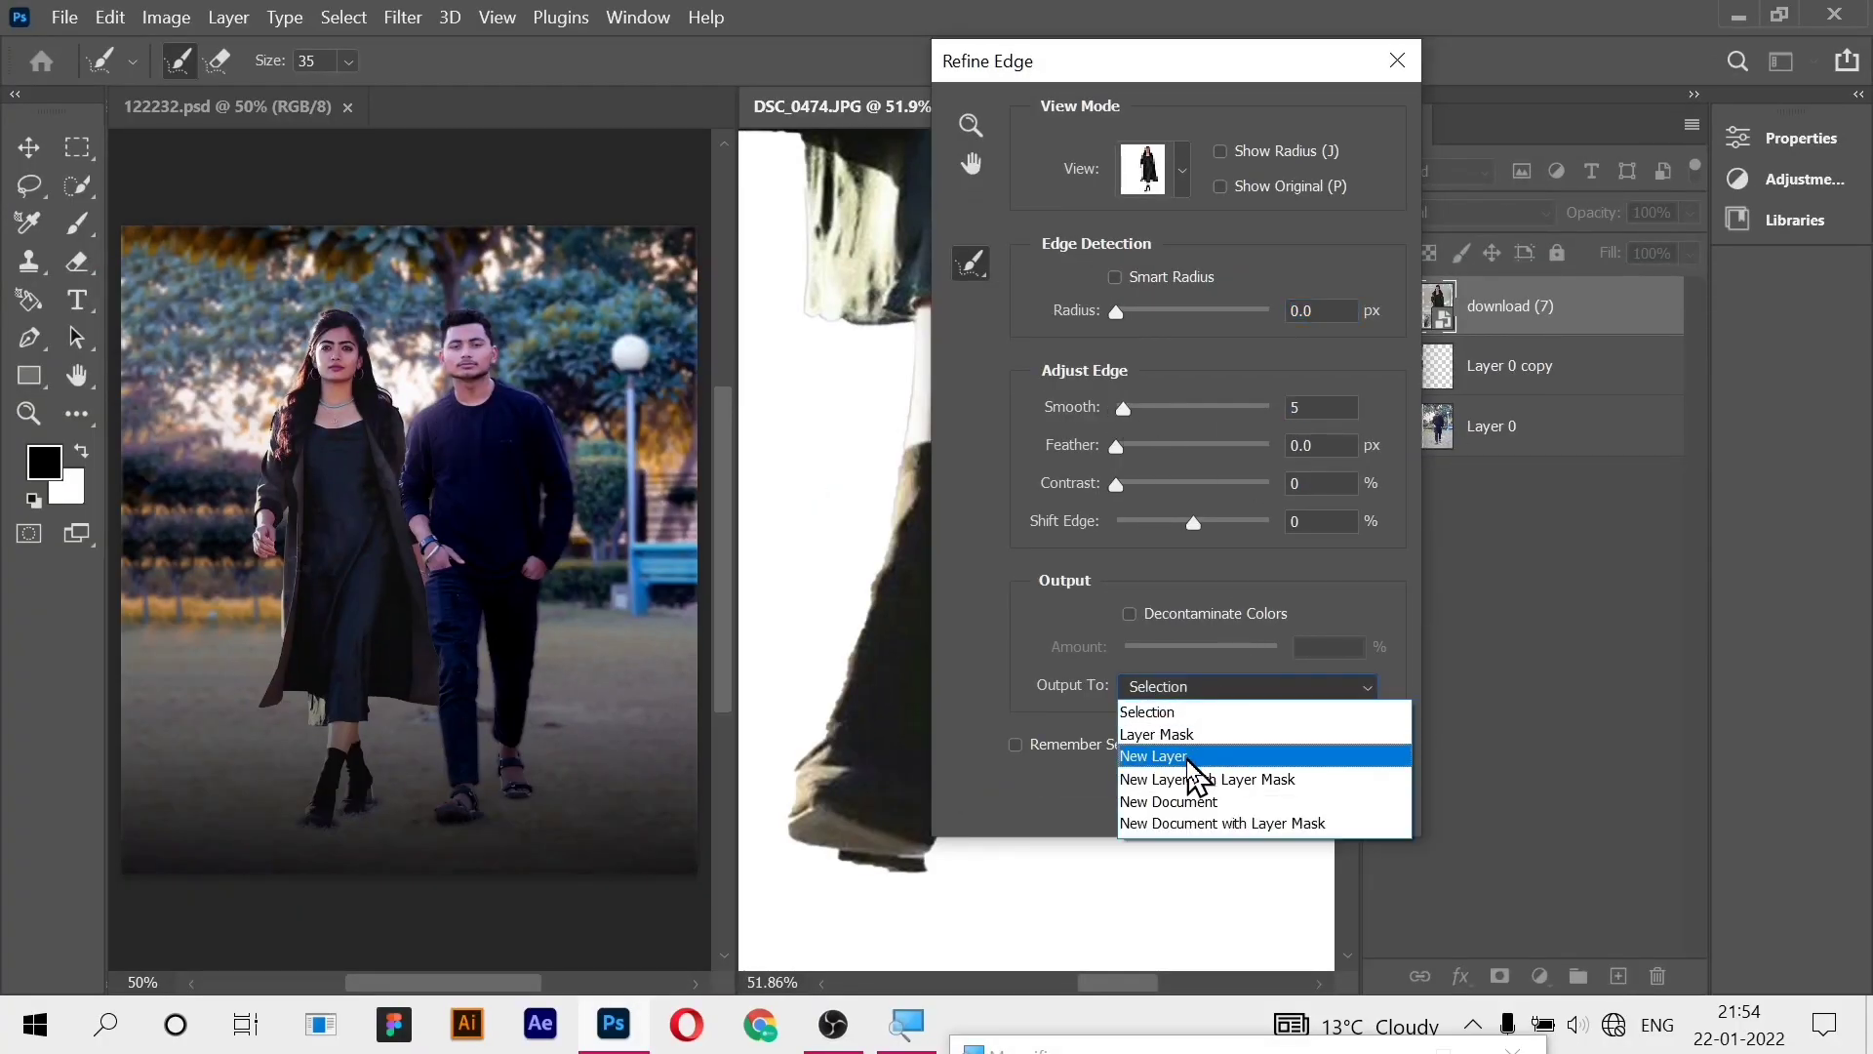
left_click(1192, 758)
left_click(1268, 795)
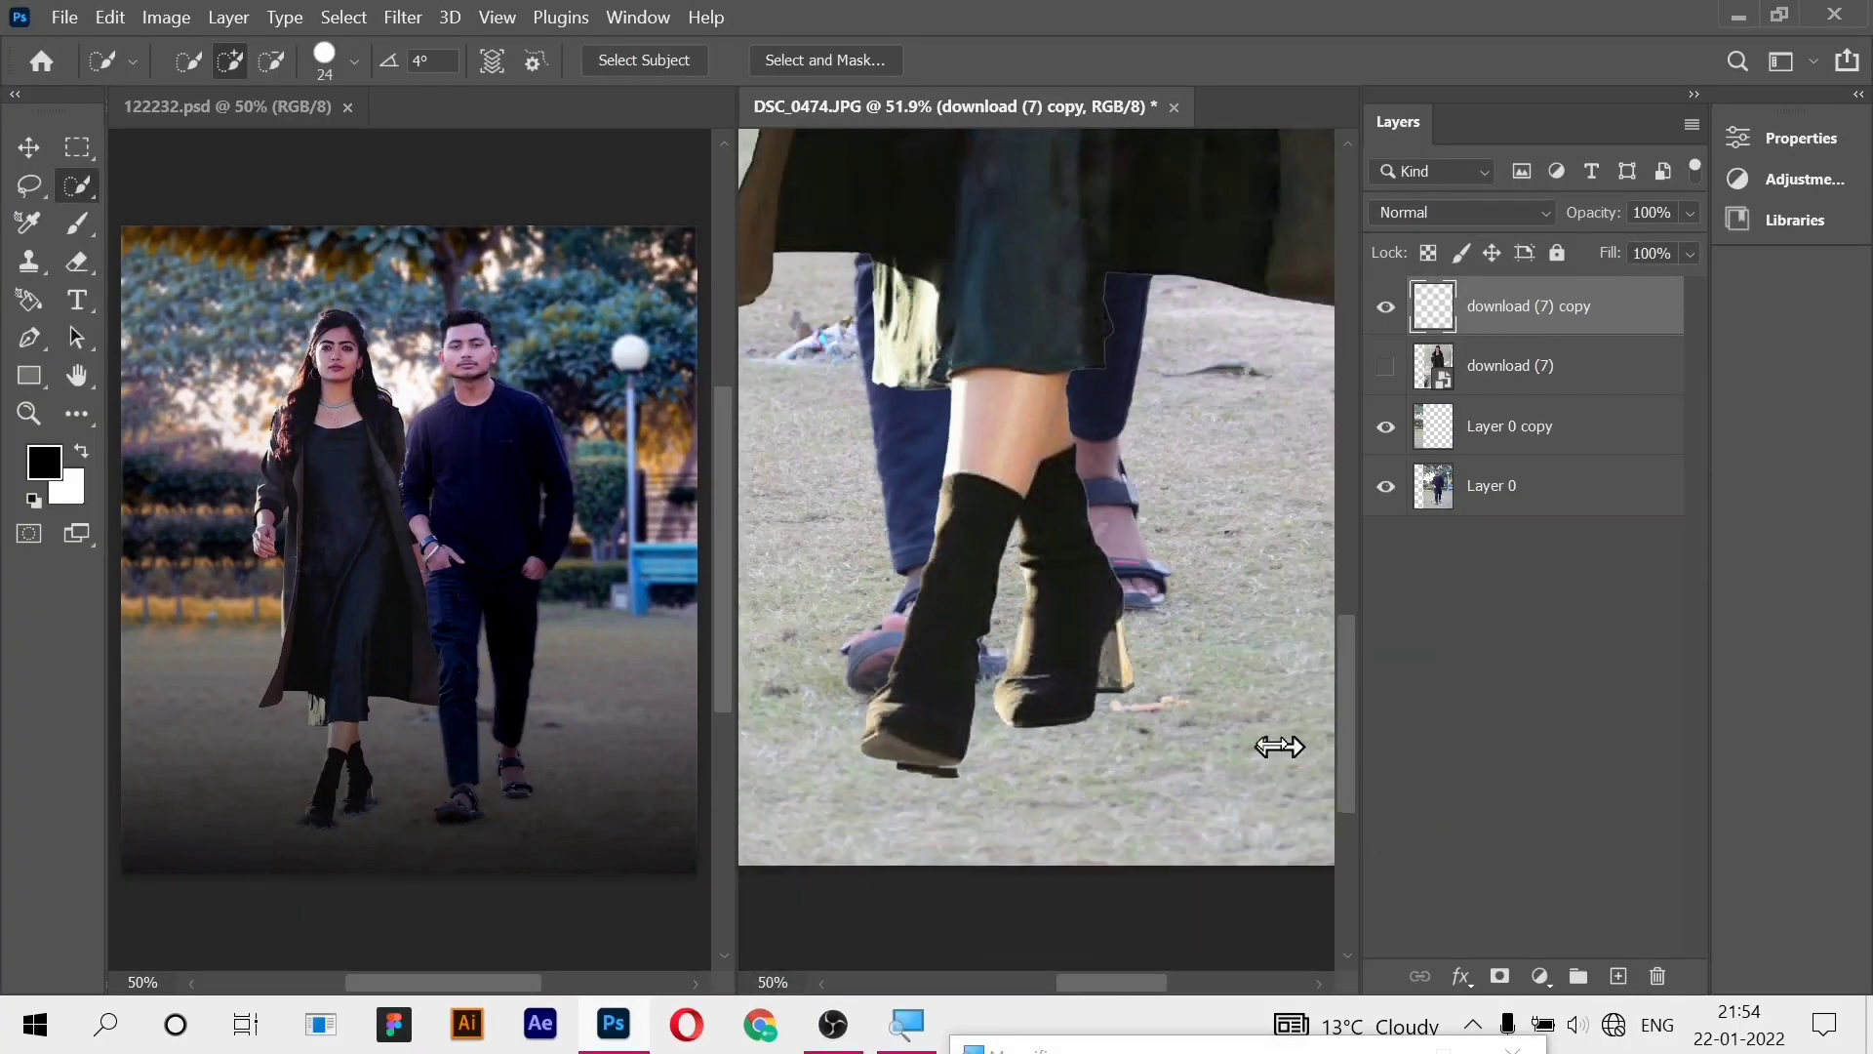
- Scale the woman cutout to about 84% and place it beside the man on his left in the picture
scroll(1224, 746, "down", 4)
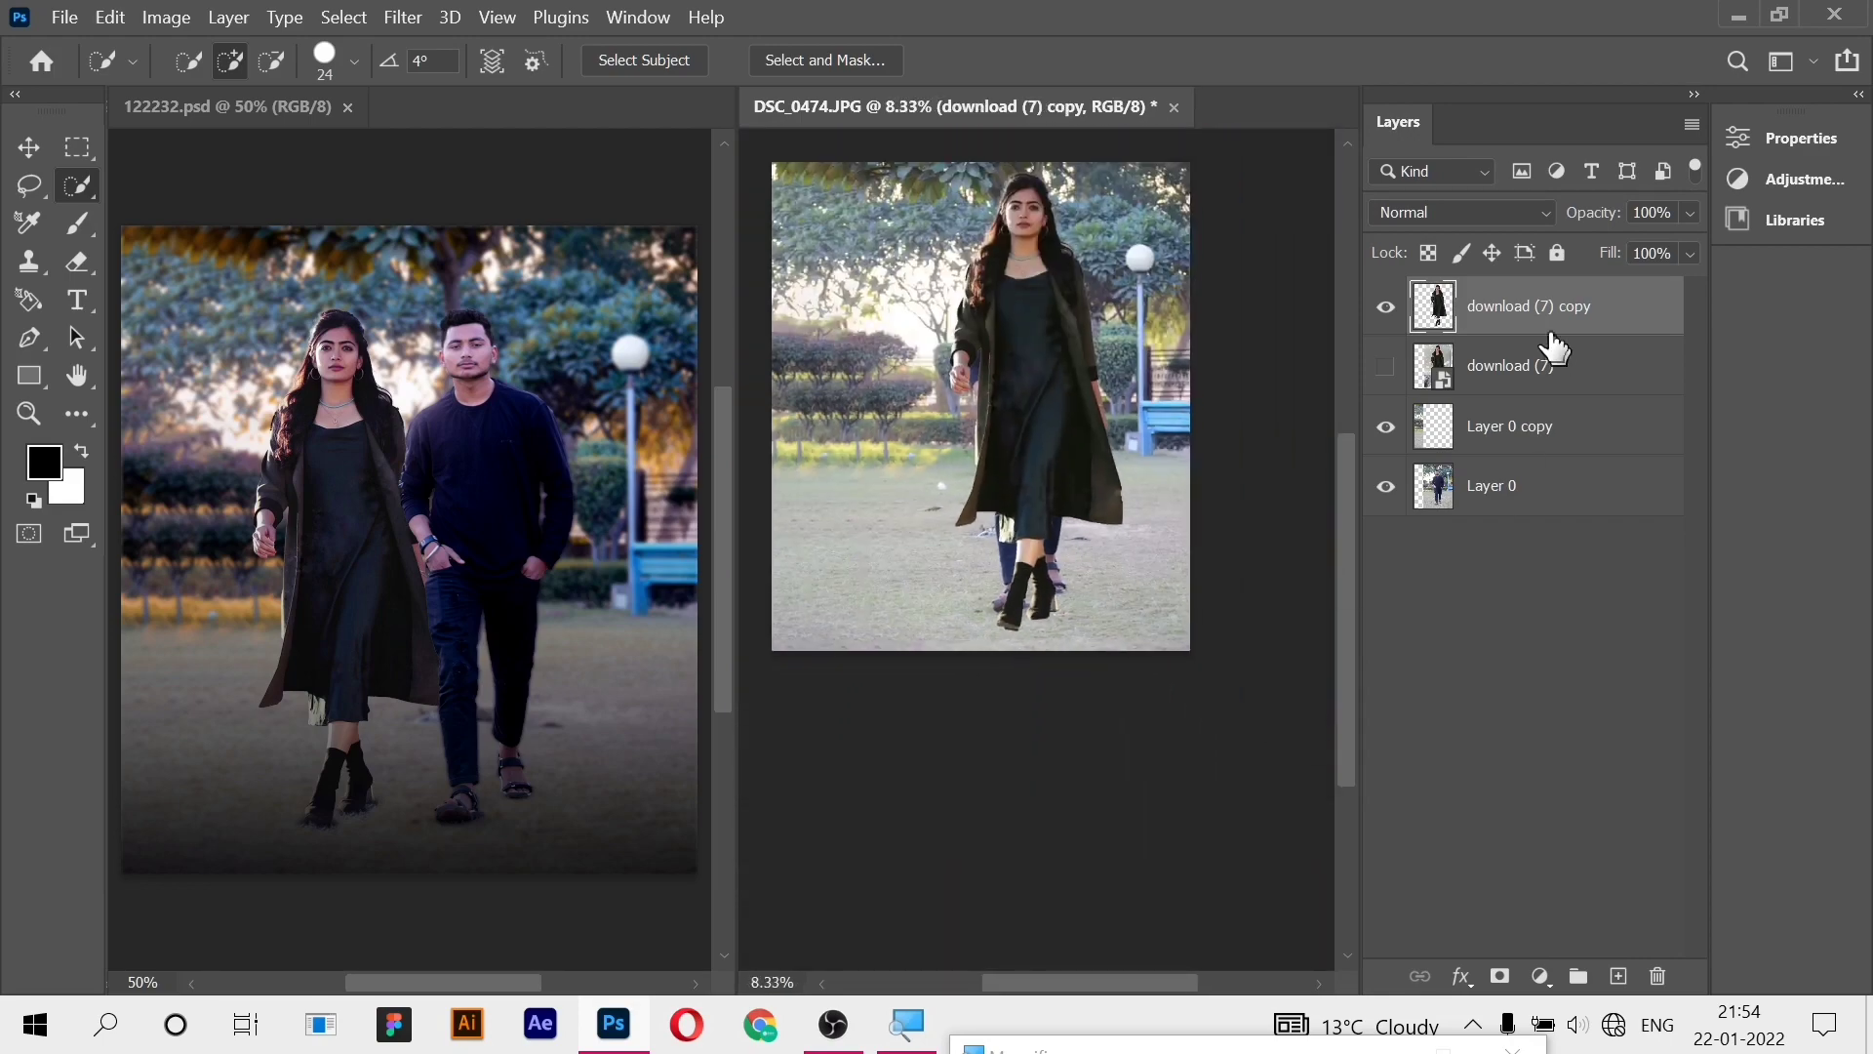
left_click(29, 147)
left_click_drag(1122, 401, 1095, 401)
left_click_drag(1029, 404, 958, 419)
key("Left")
key("Left")
key("Left")
key("Left")
key("Left")
key("Left")
key("Left")
key("Left")
key("Left")
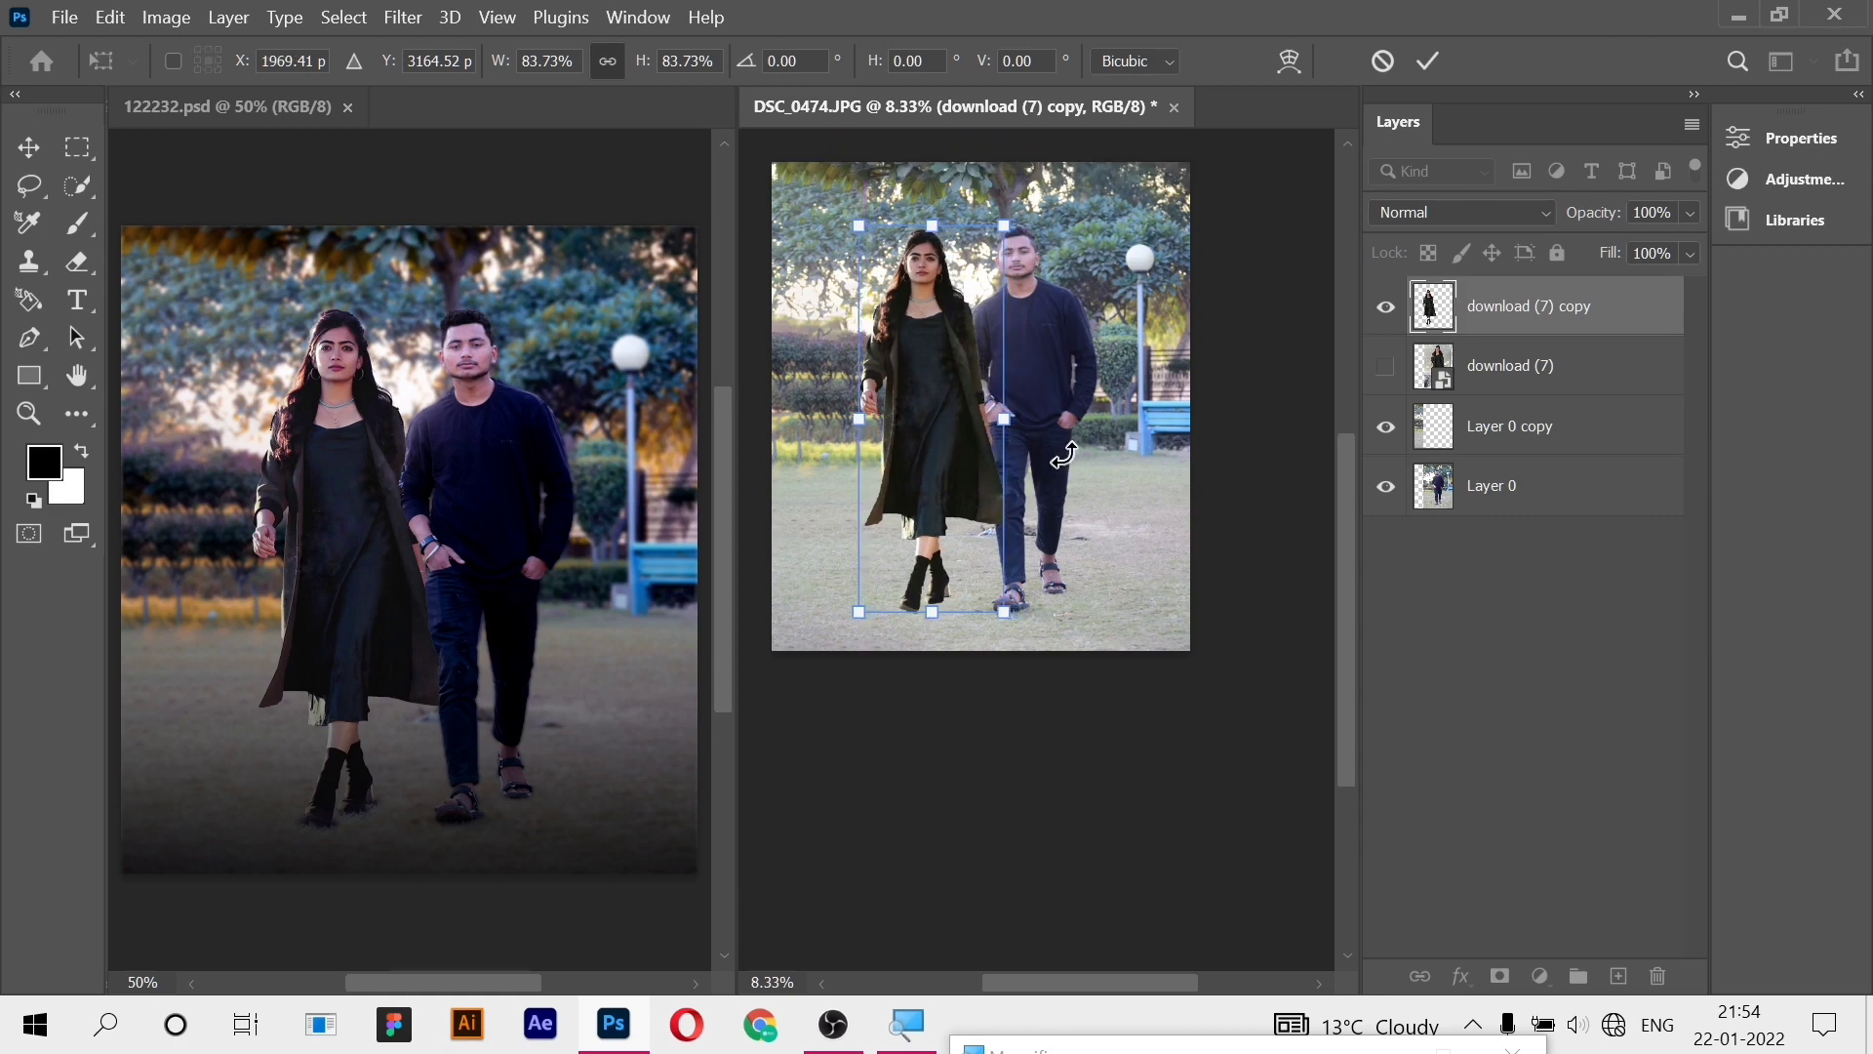
- Enlarge the woman cutout to about 86%, nudge it slightly left and apply the transform
scroll(1066, 454, "up", 1)
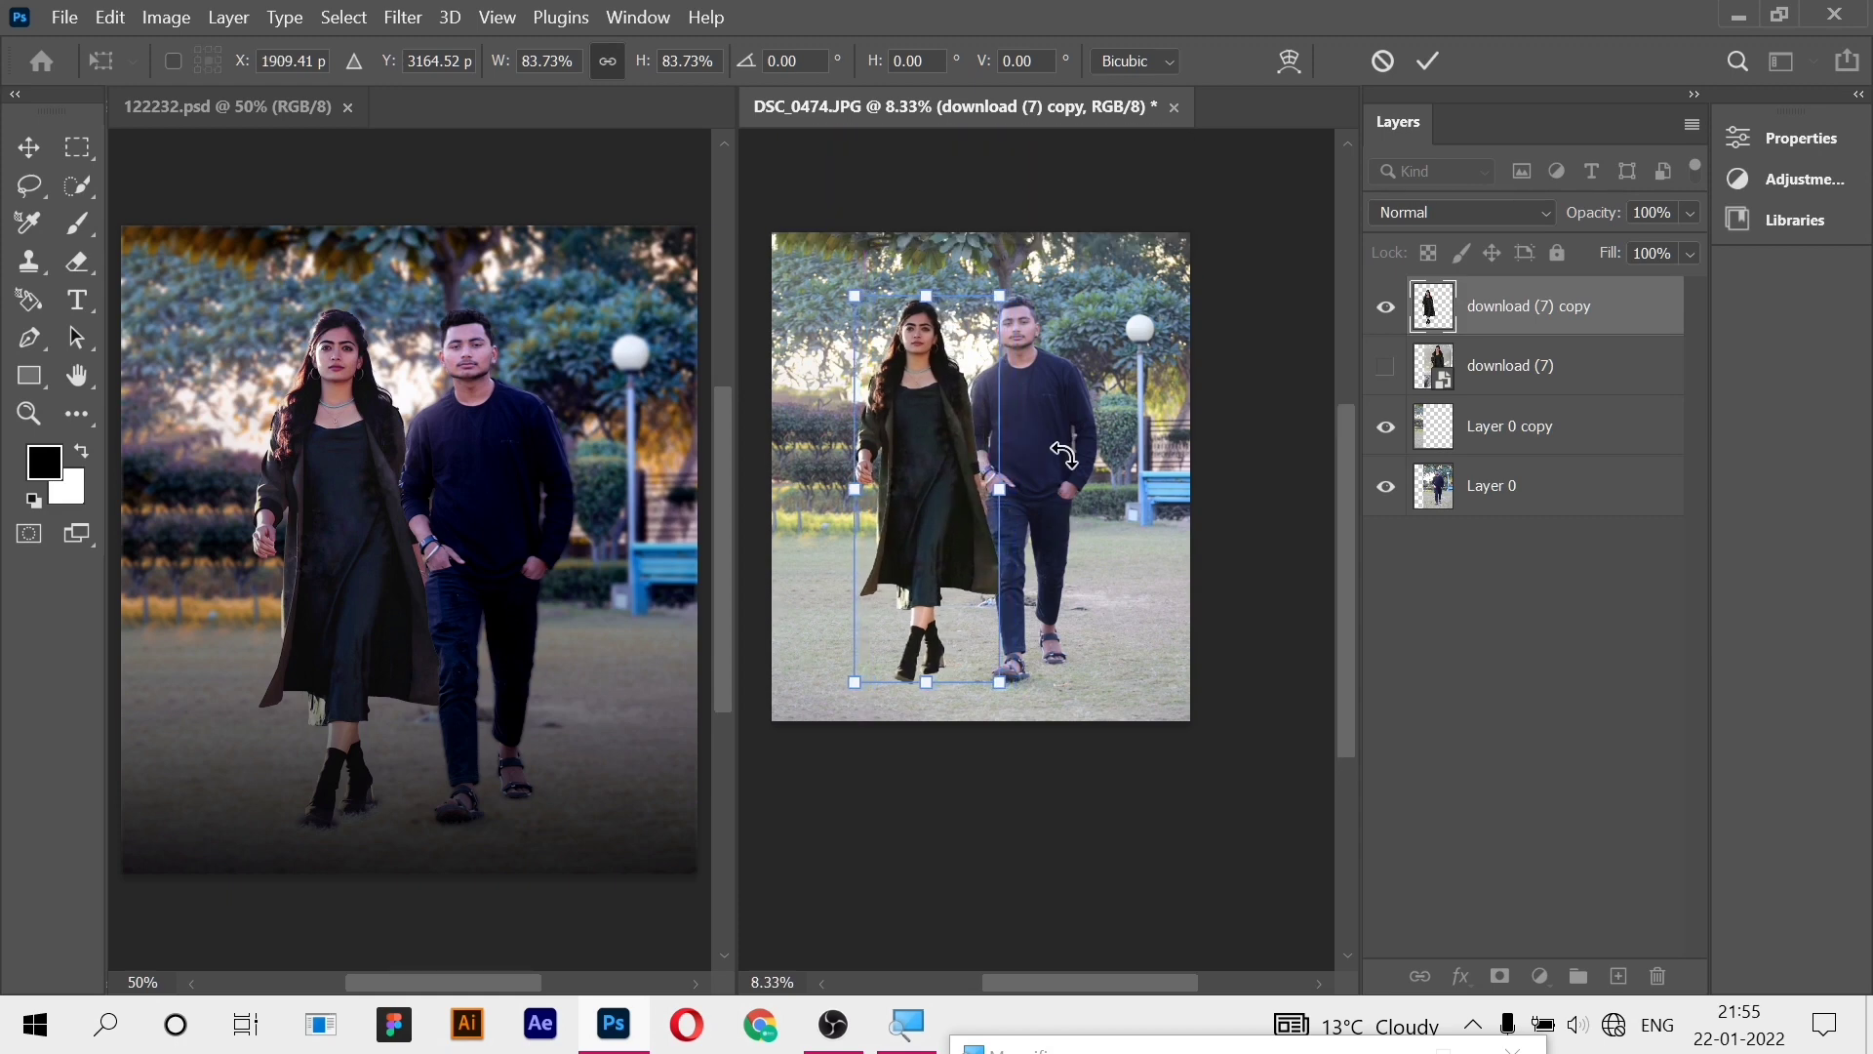
scroll(1054, 530, "left", 1)
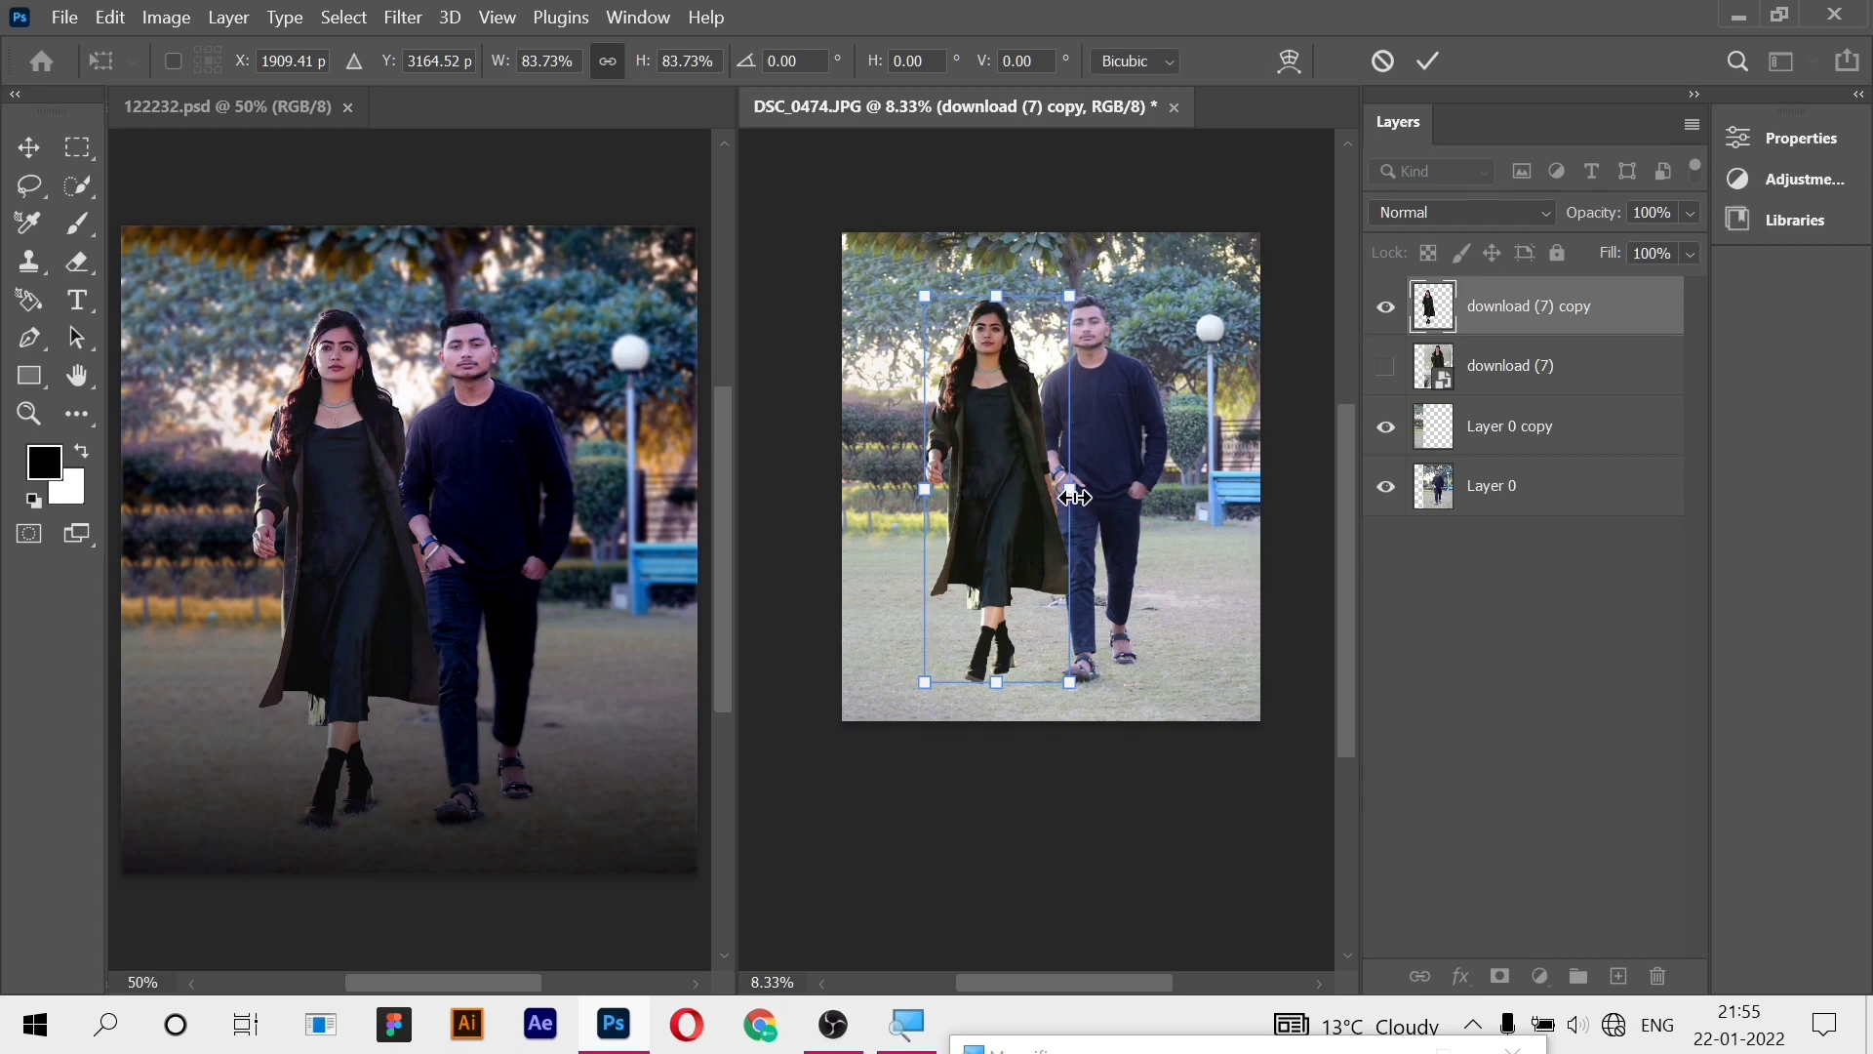
left_click_drag(1075, 498, 1077, 496)
key("Left")
key("Left")
key("Left")
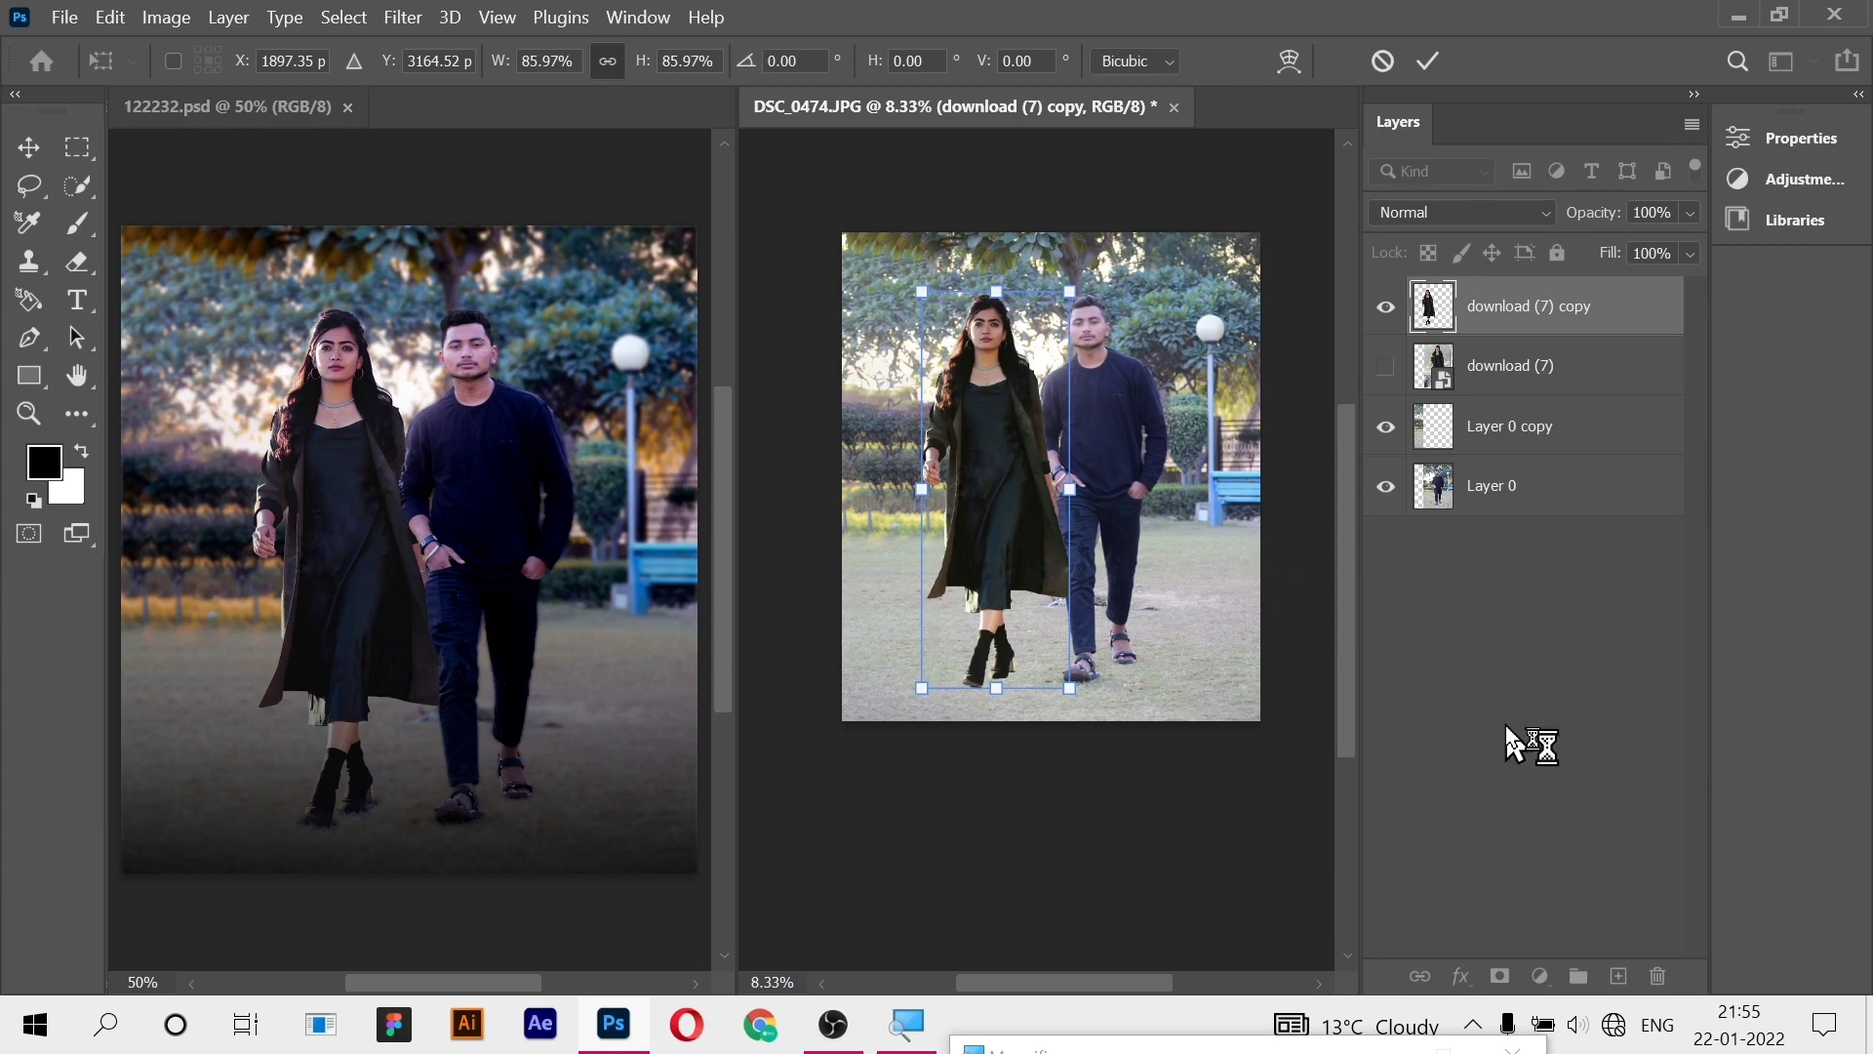
left_click(1460, 598)
- Hide the woman cutout and select the man's body on Layer 0 with a 73 px Quick Selection brush
left_click(1503, 480)
left_click(1382, 308)
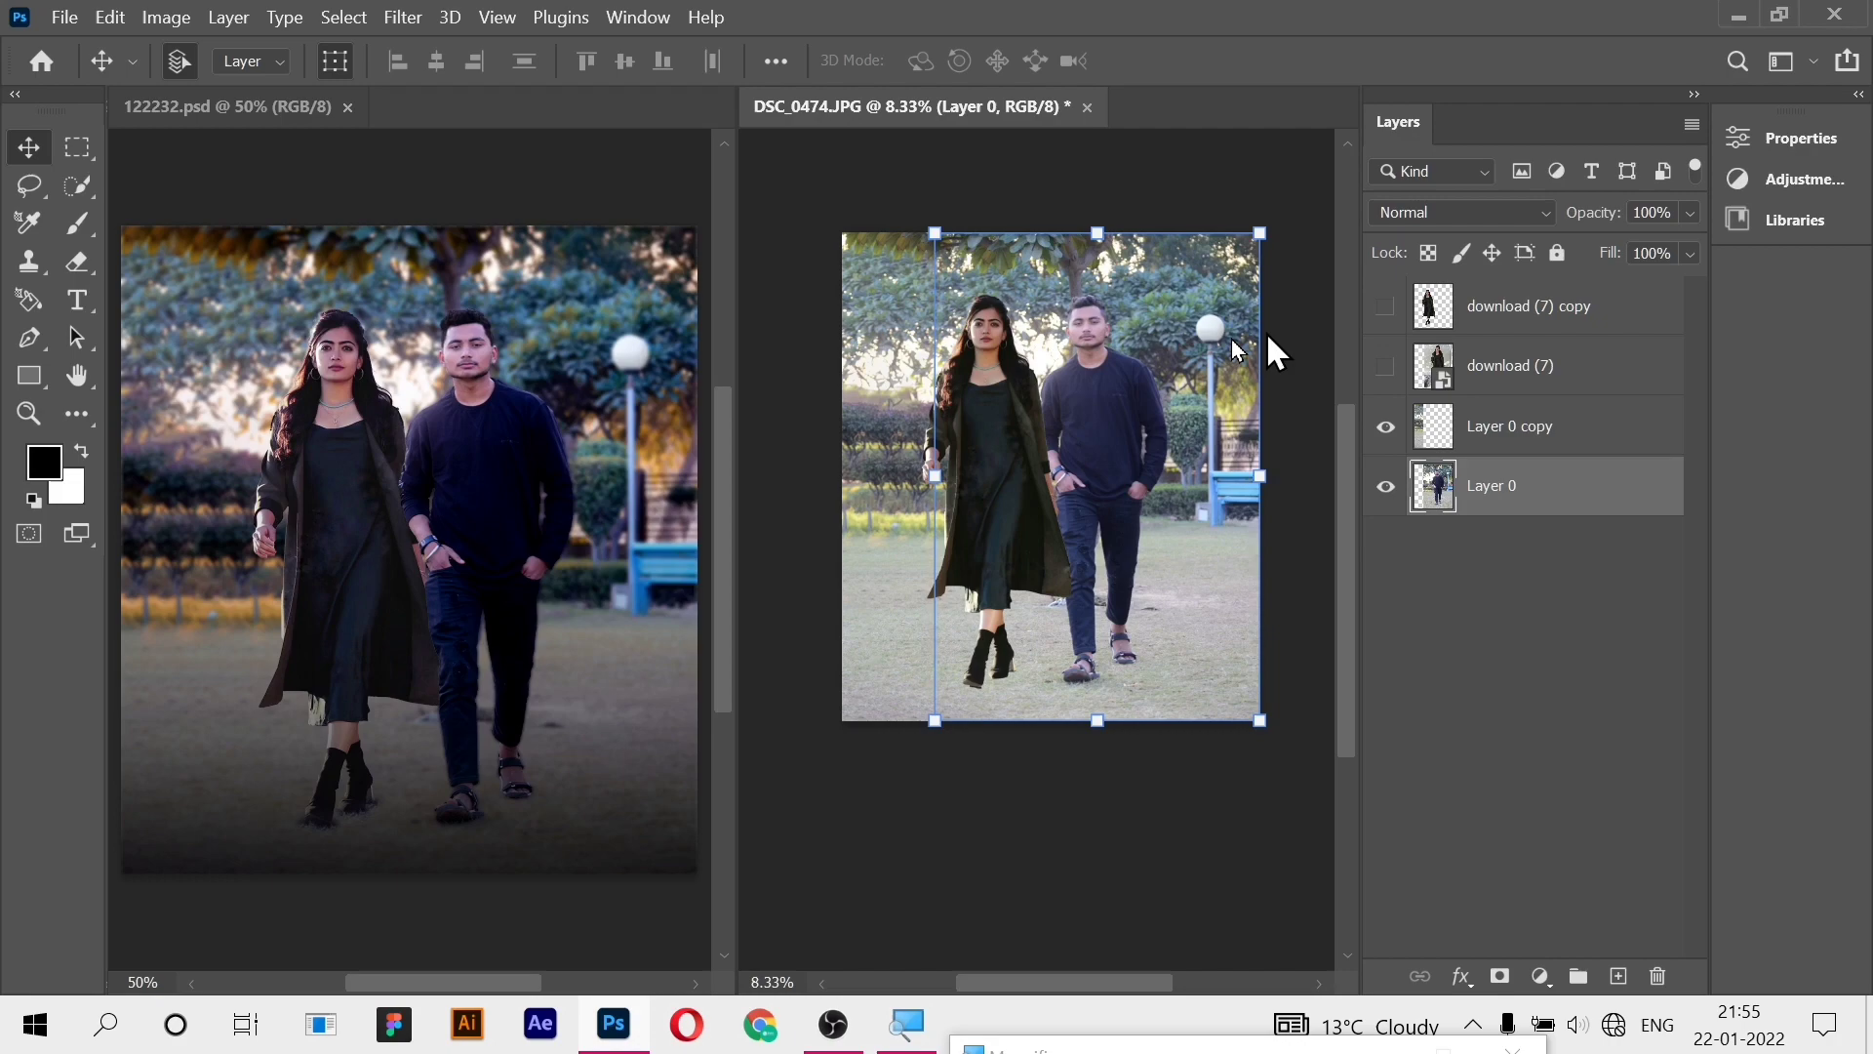
left_click(70, 190)
scroll(1092, 383, "up", 7)
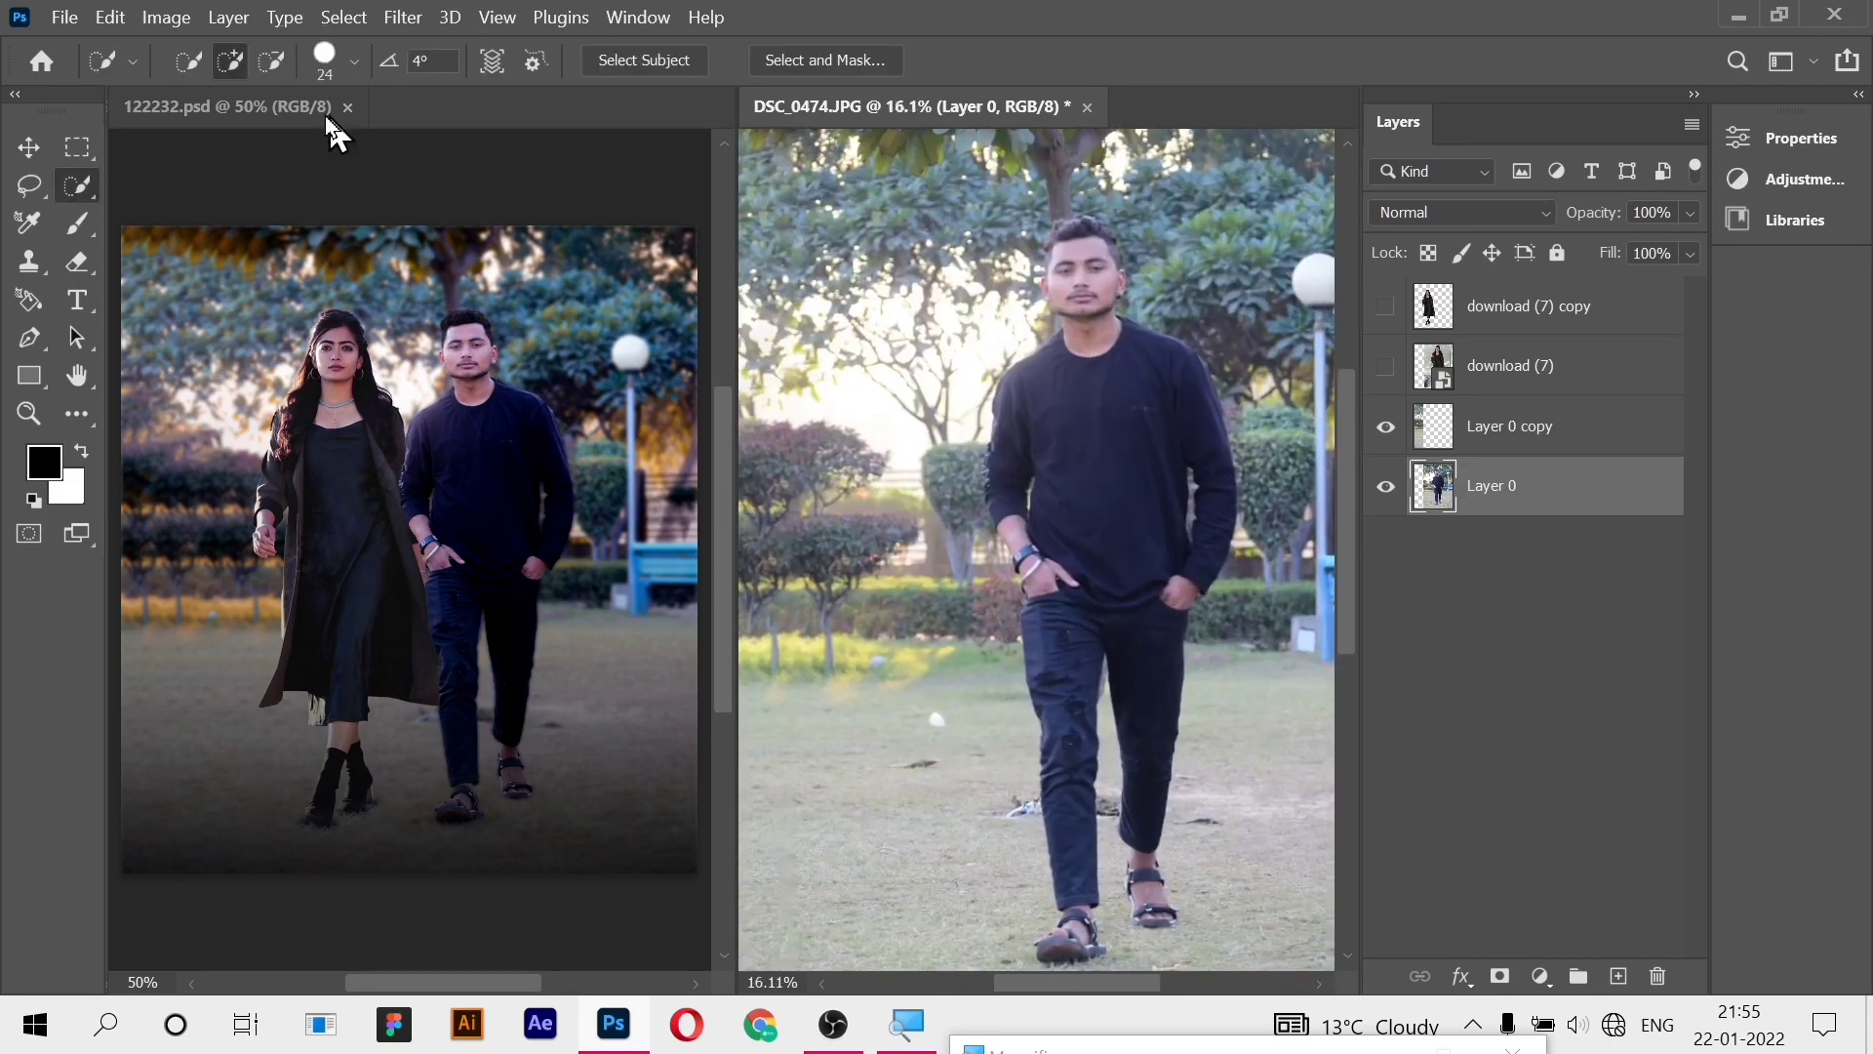
left_click(353, 61)
left_click_drag(223, 144, 282, 146)
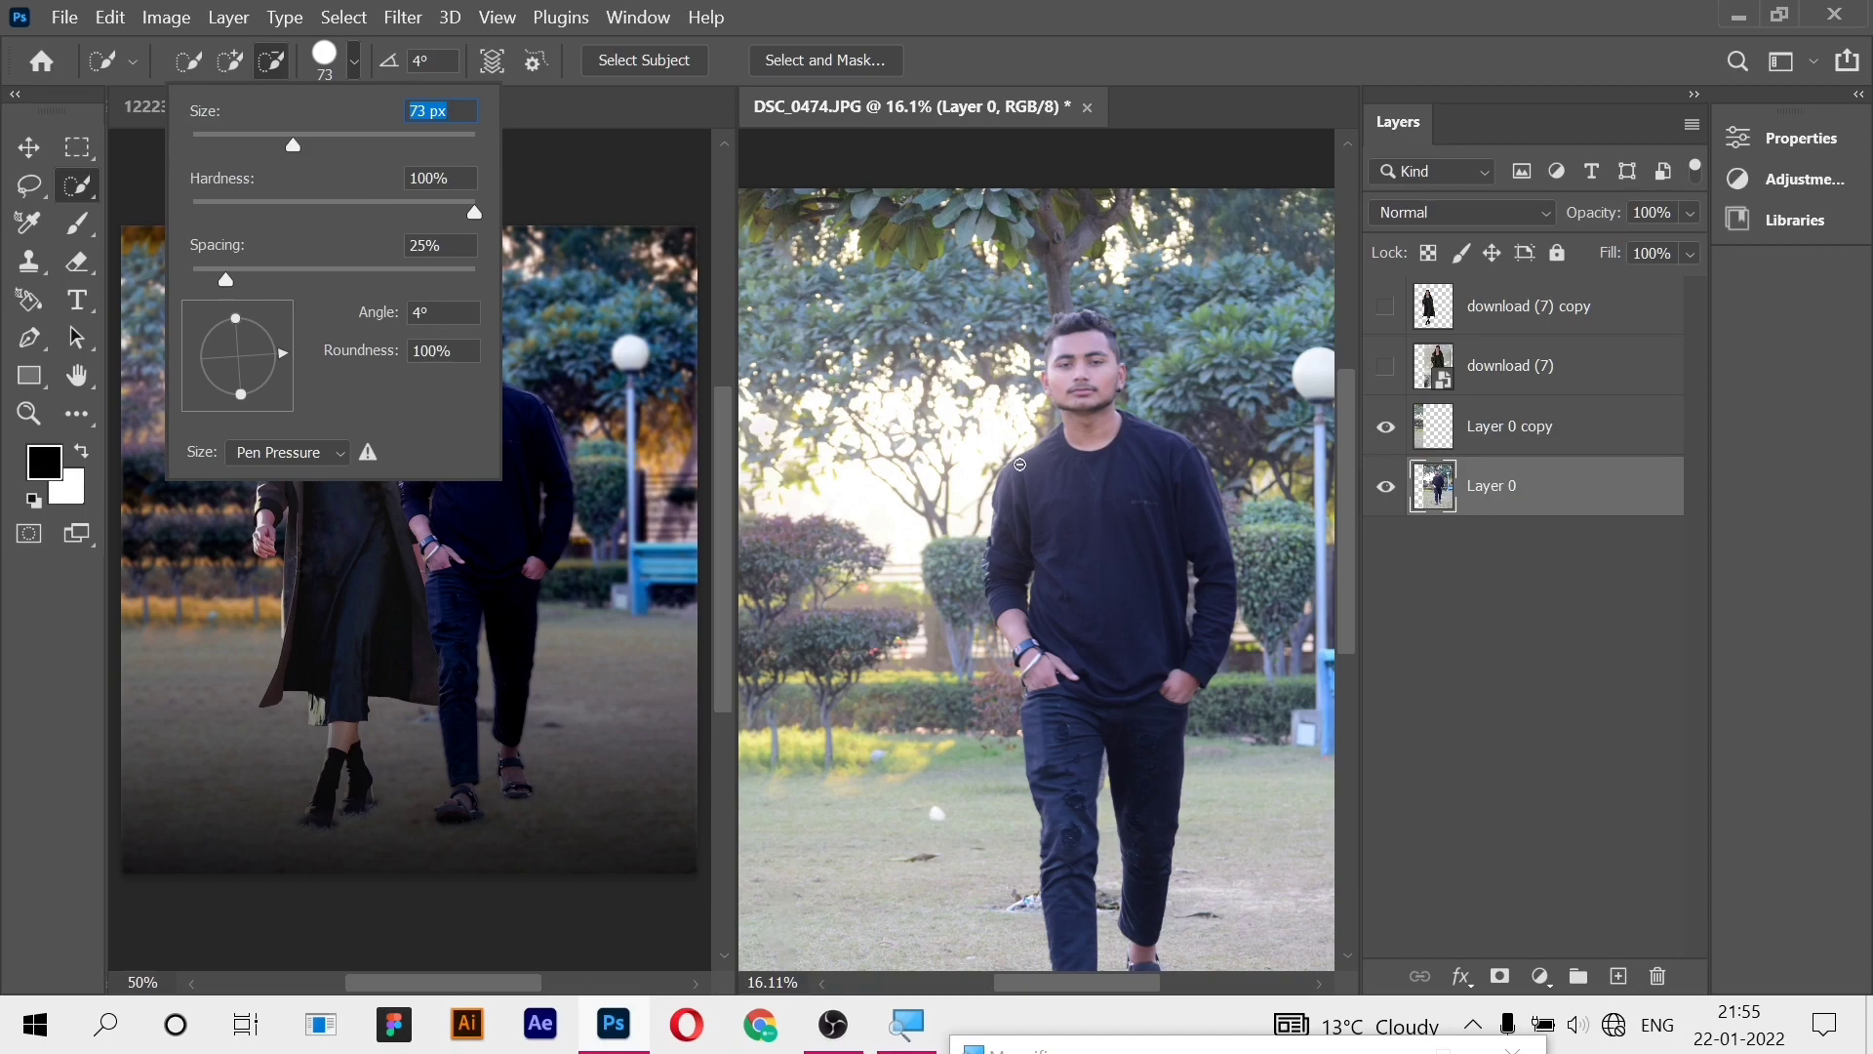
mouse_move(1020, 465)
left_mouse_down()
mouse_move(1017, 572)
mouse_move(1059, 642)
left_mouse_up()
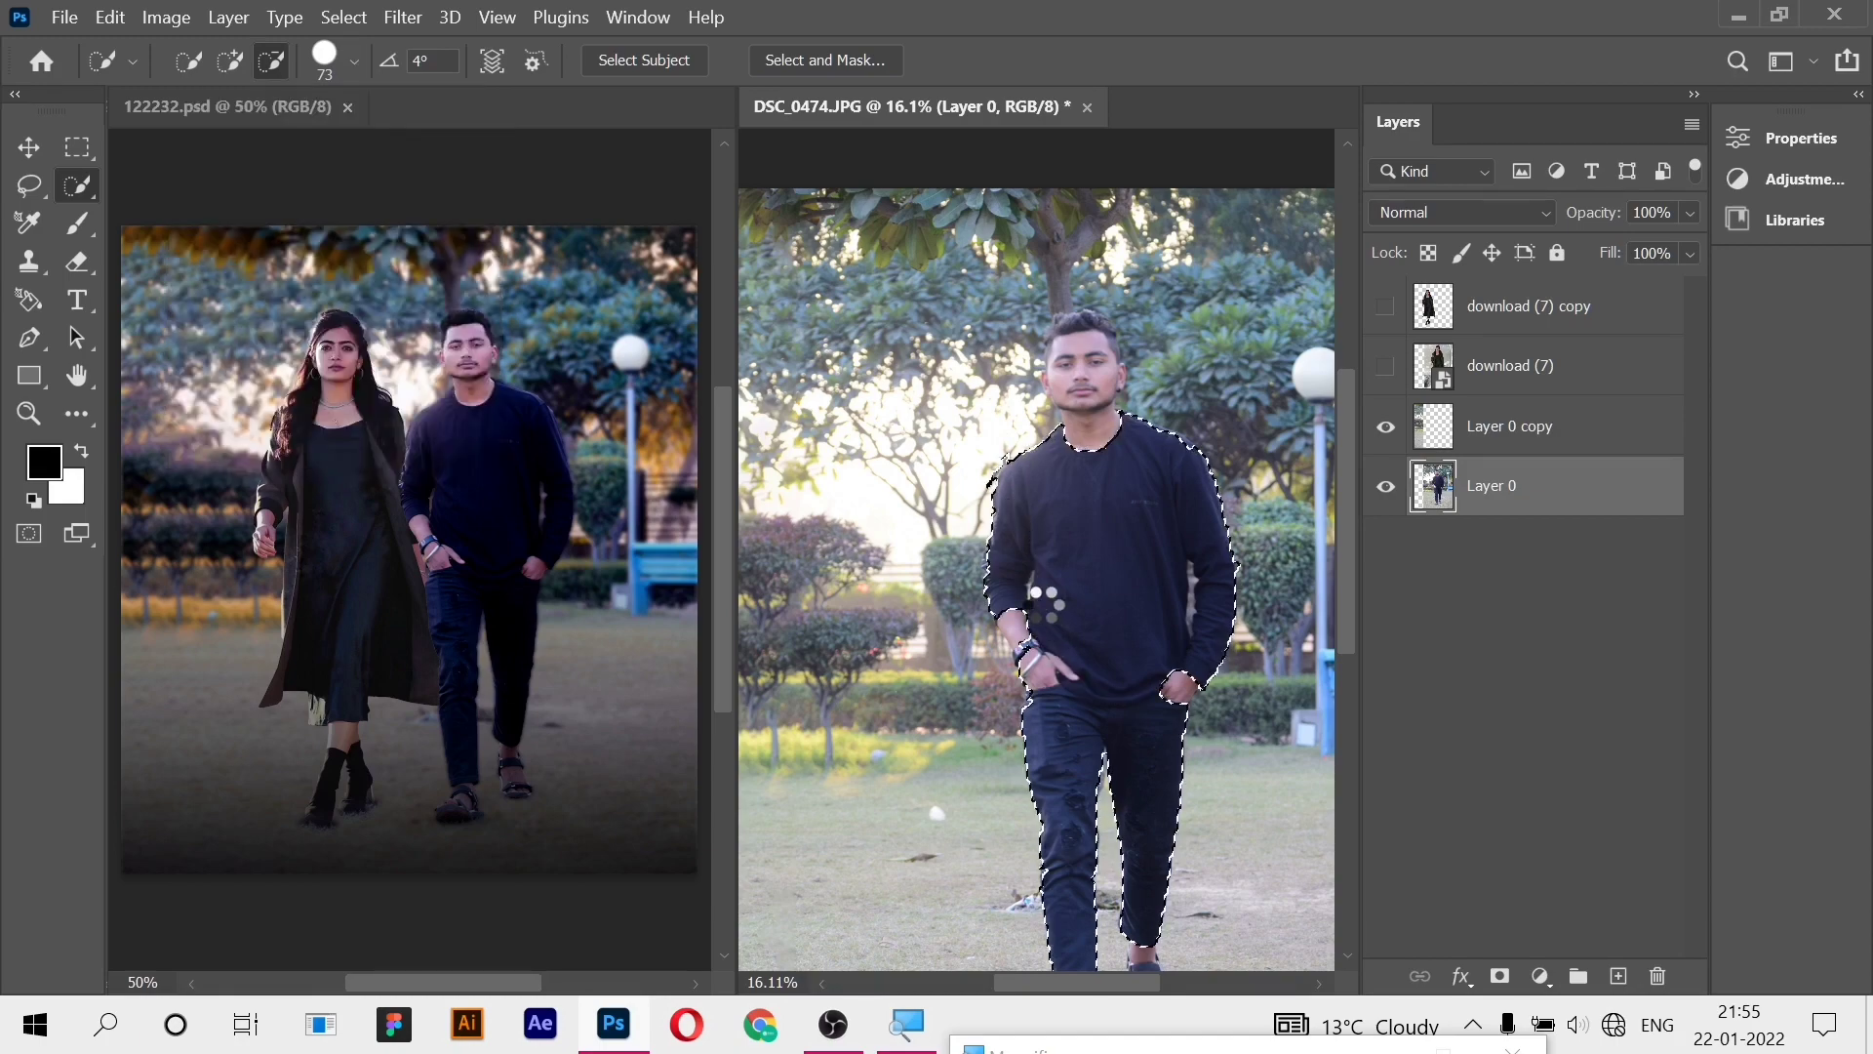
scroll(1039, 595, "down", 2)
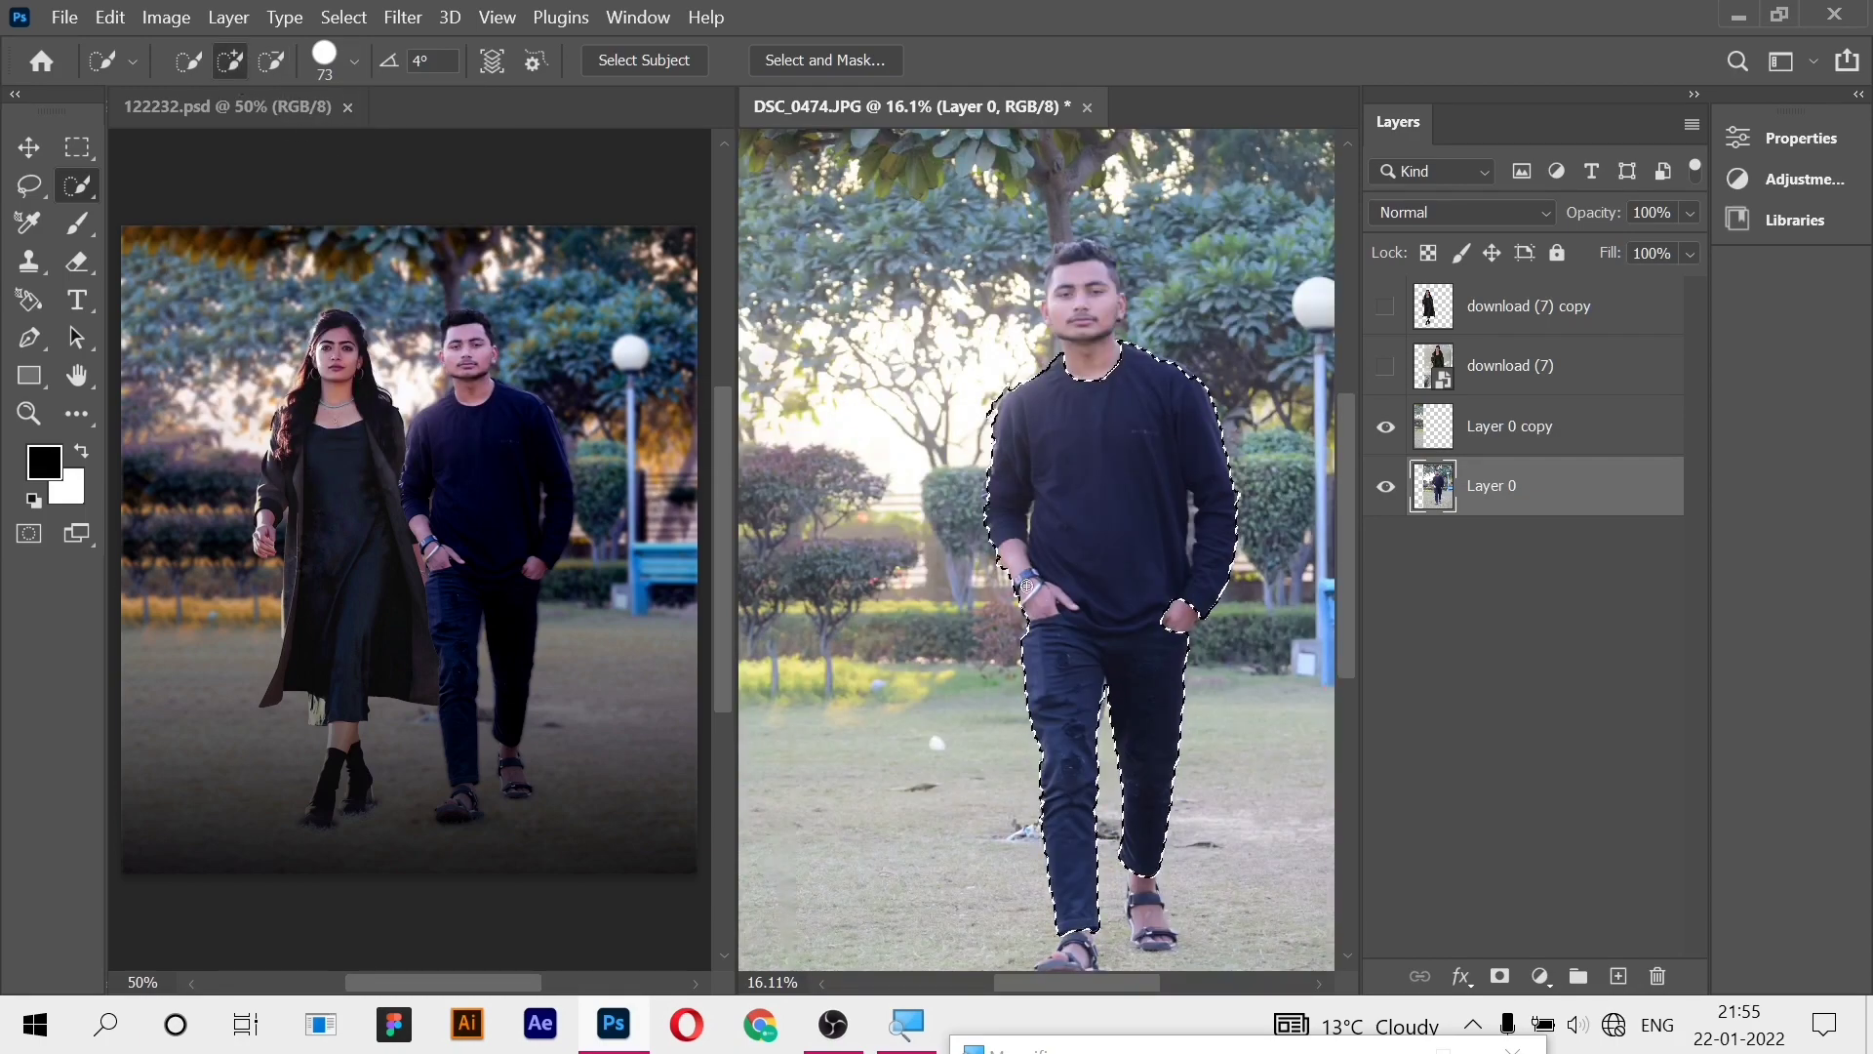
left_click(1027, 586)
scroll(991, 415, "up", 2)
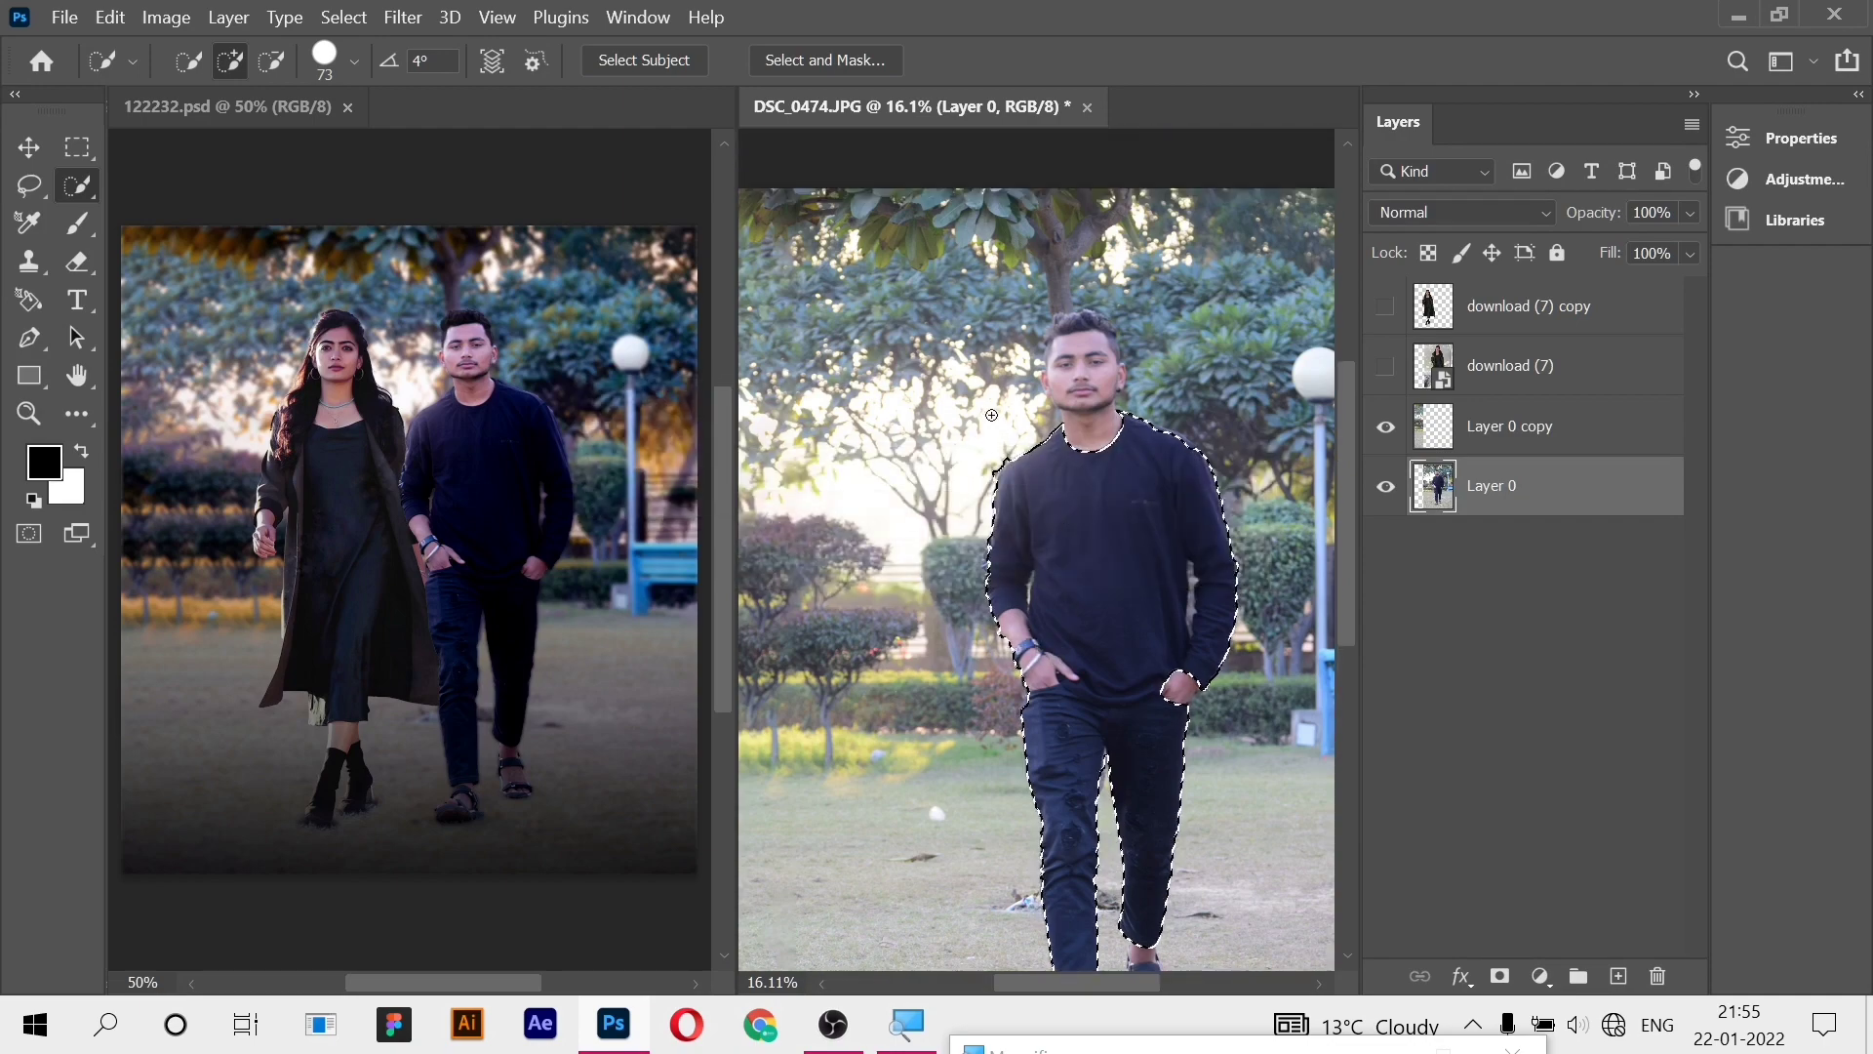
scroll(992, 414, "up", 4)
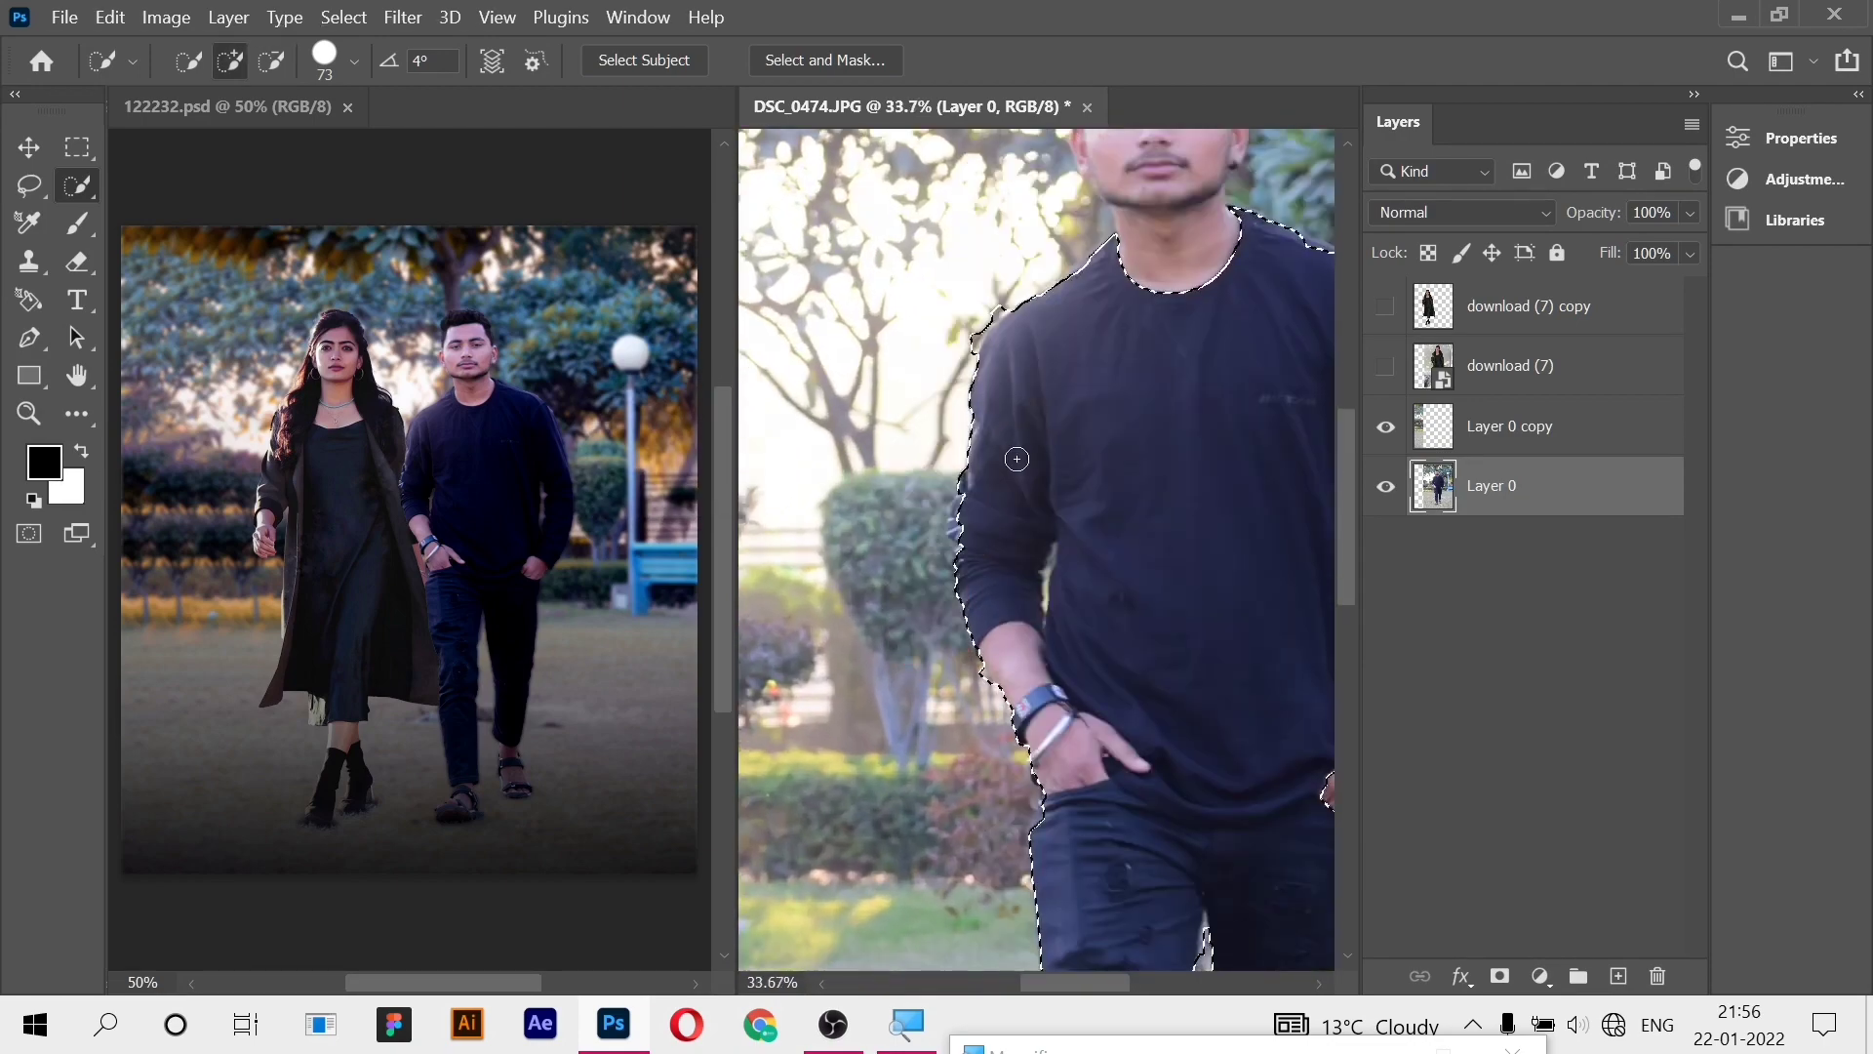
- Subtract the stray background beside the man's shoulder from the selection and return the brush to adding
left_click(271, 60)
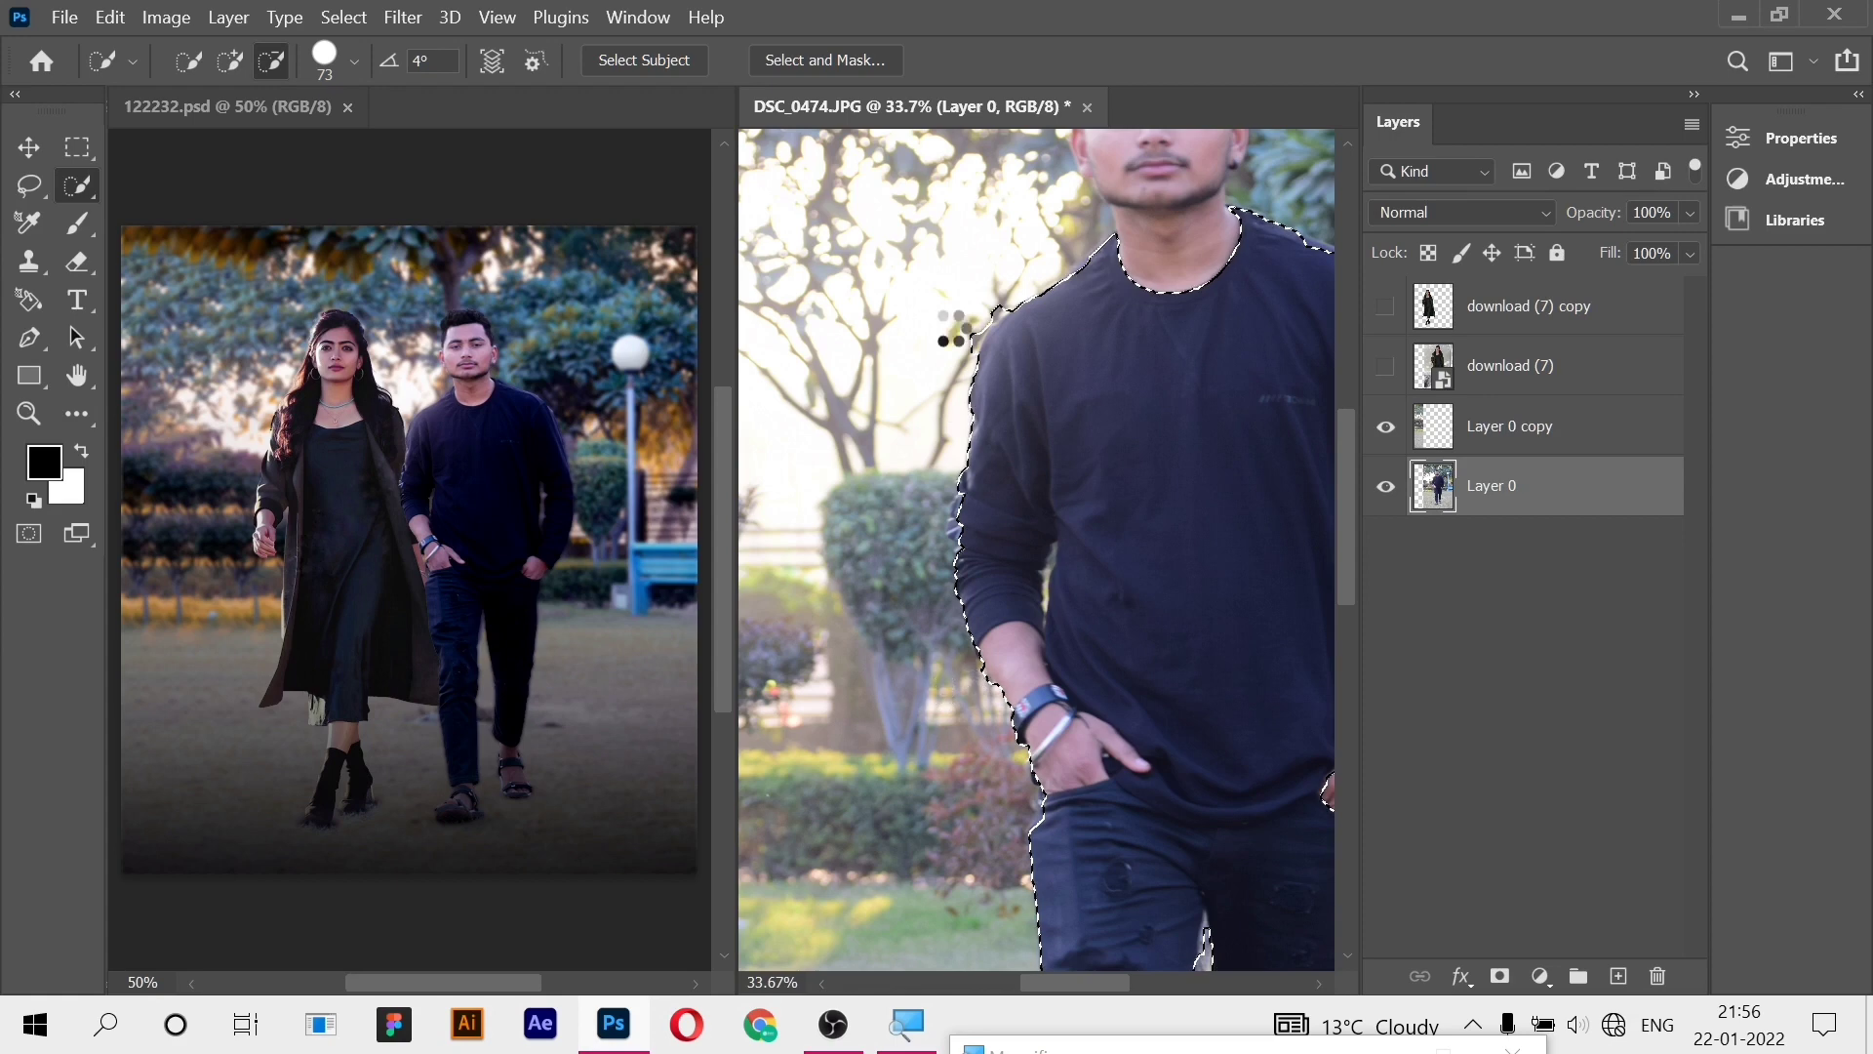
left_click_drag(965, 343, 1007, 316)
left_click(231, 60)
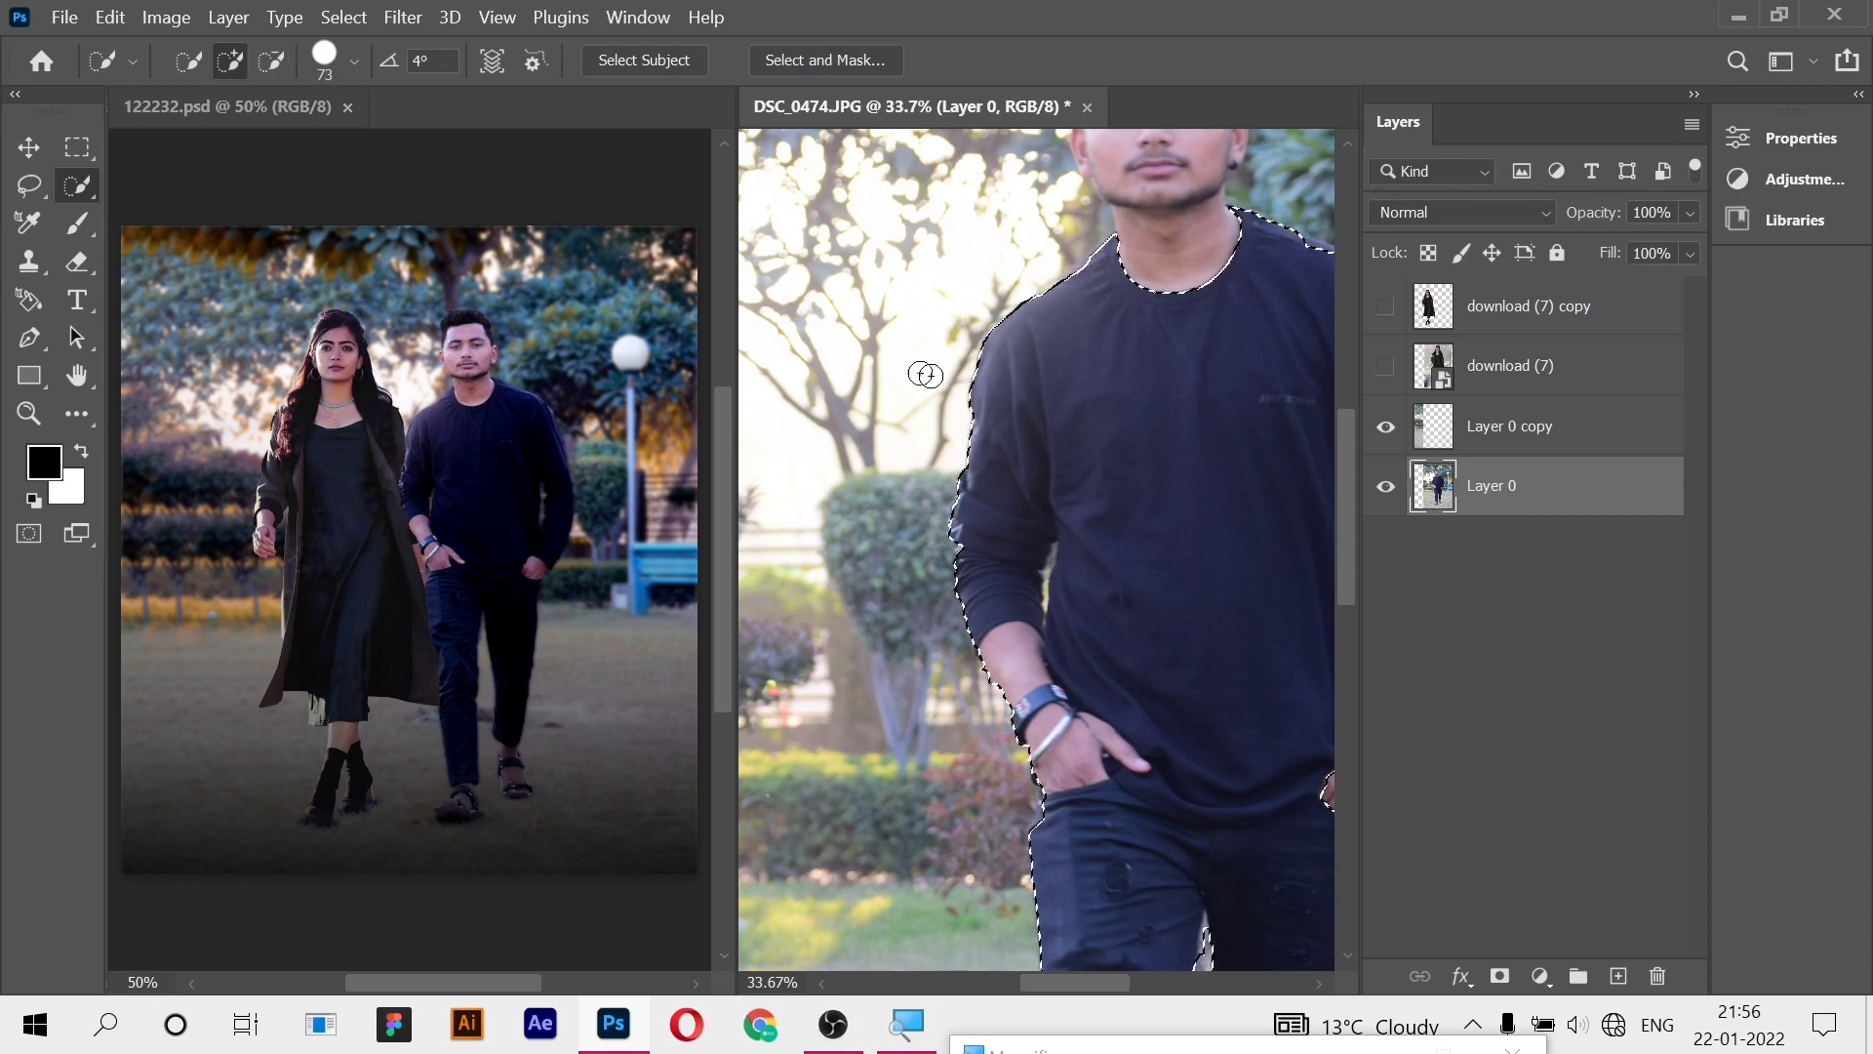
- Show the woman cutout again, erase her coat where it overlaps the man's leg inside the selection, and deselect
left_click(1384, 314)
left_click(77, 262)
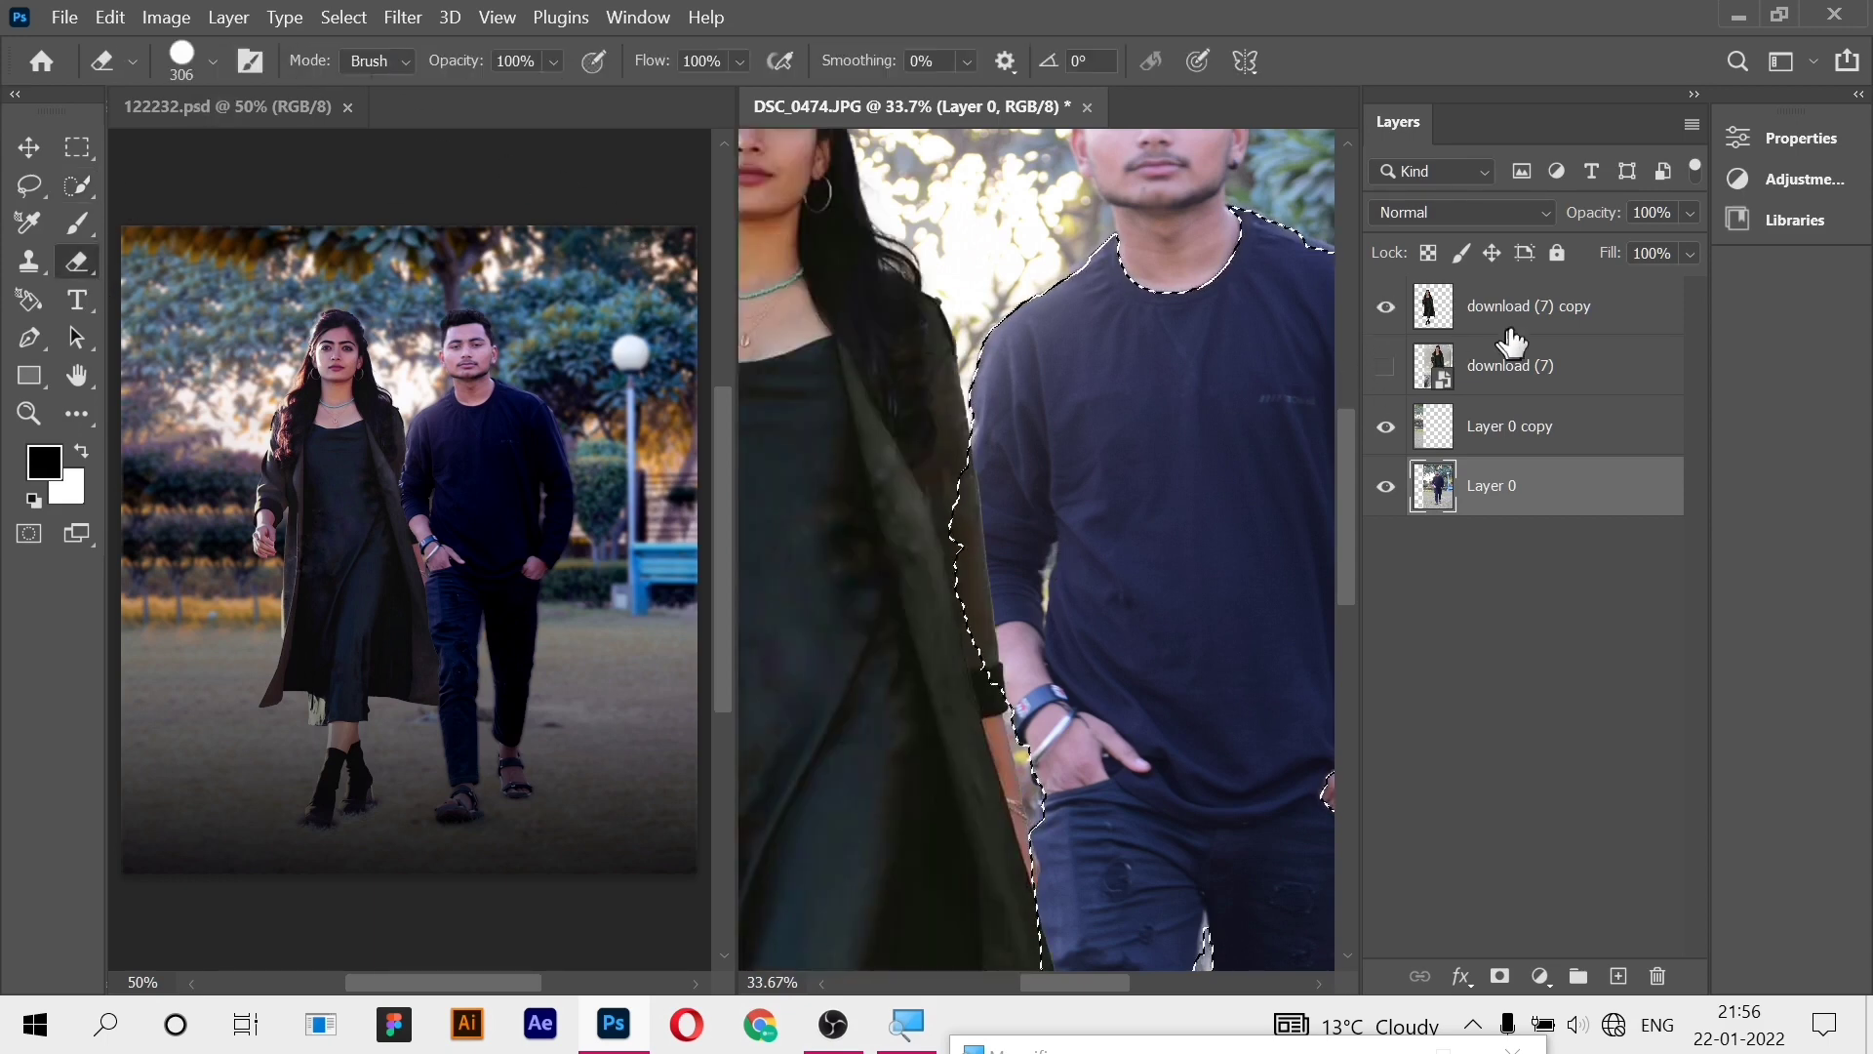
left_click(1522, 310)
scroll(1038, 556, "down", 5)
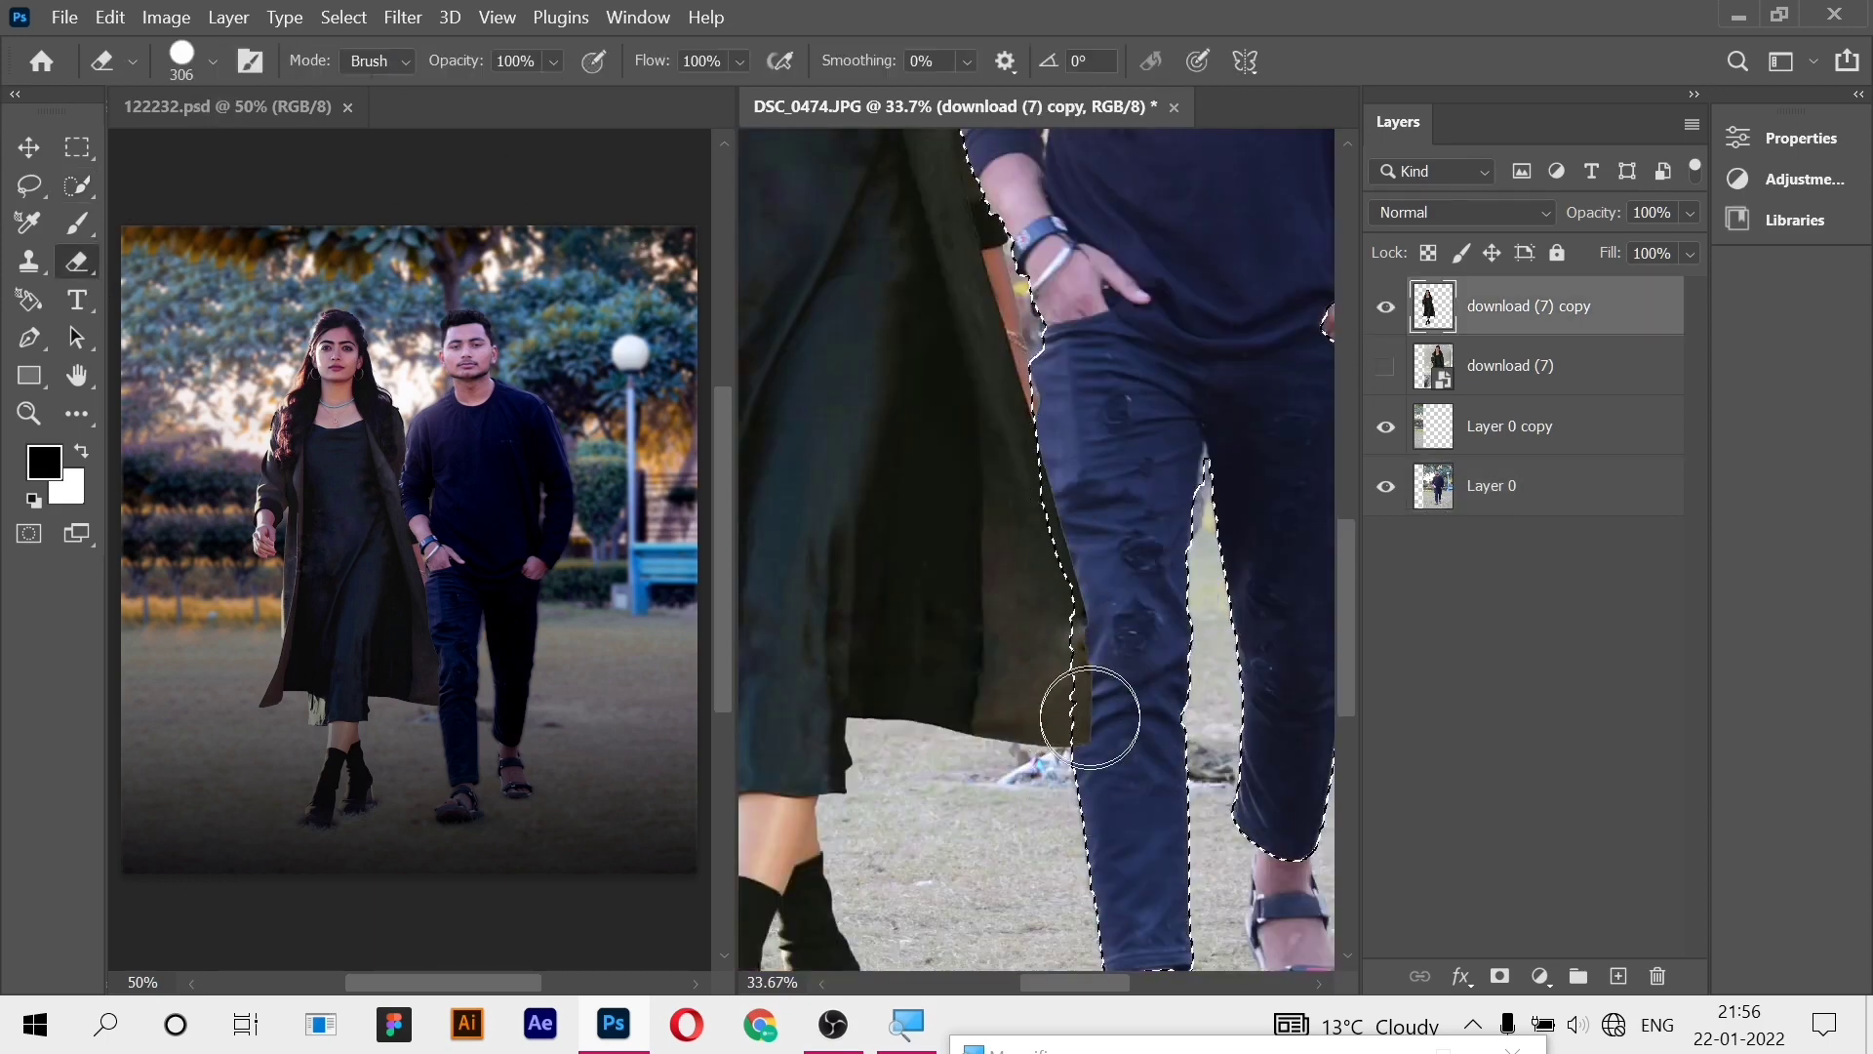
key("ctrl+d")
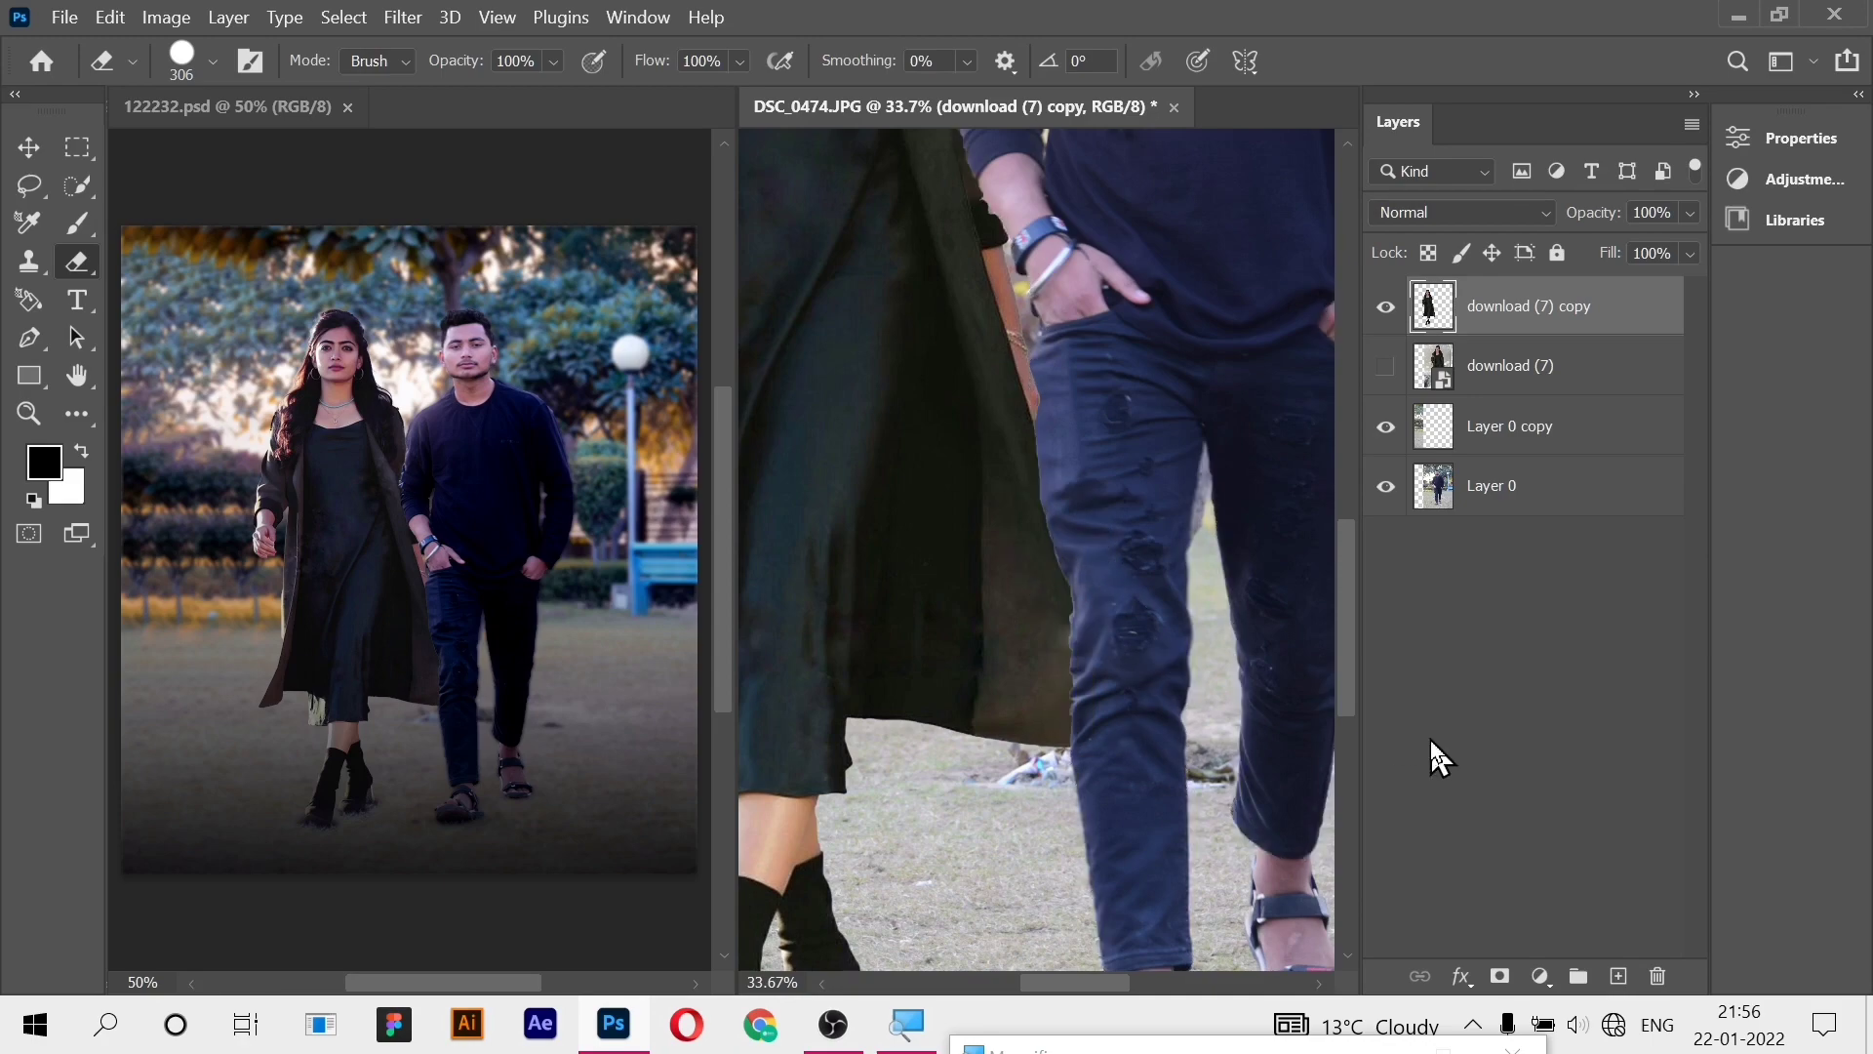
- Scale the woman cutout down proportionally to 96.70%
key("ctrl+minus")
key("ctrl+minus")
key("ctrl+minus")
key("ctrl+minus")
key("ctrl+minus")
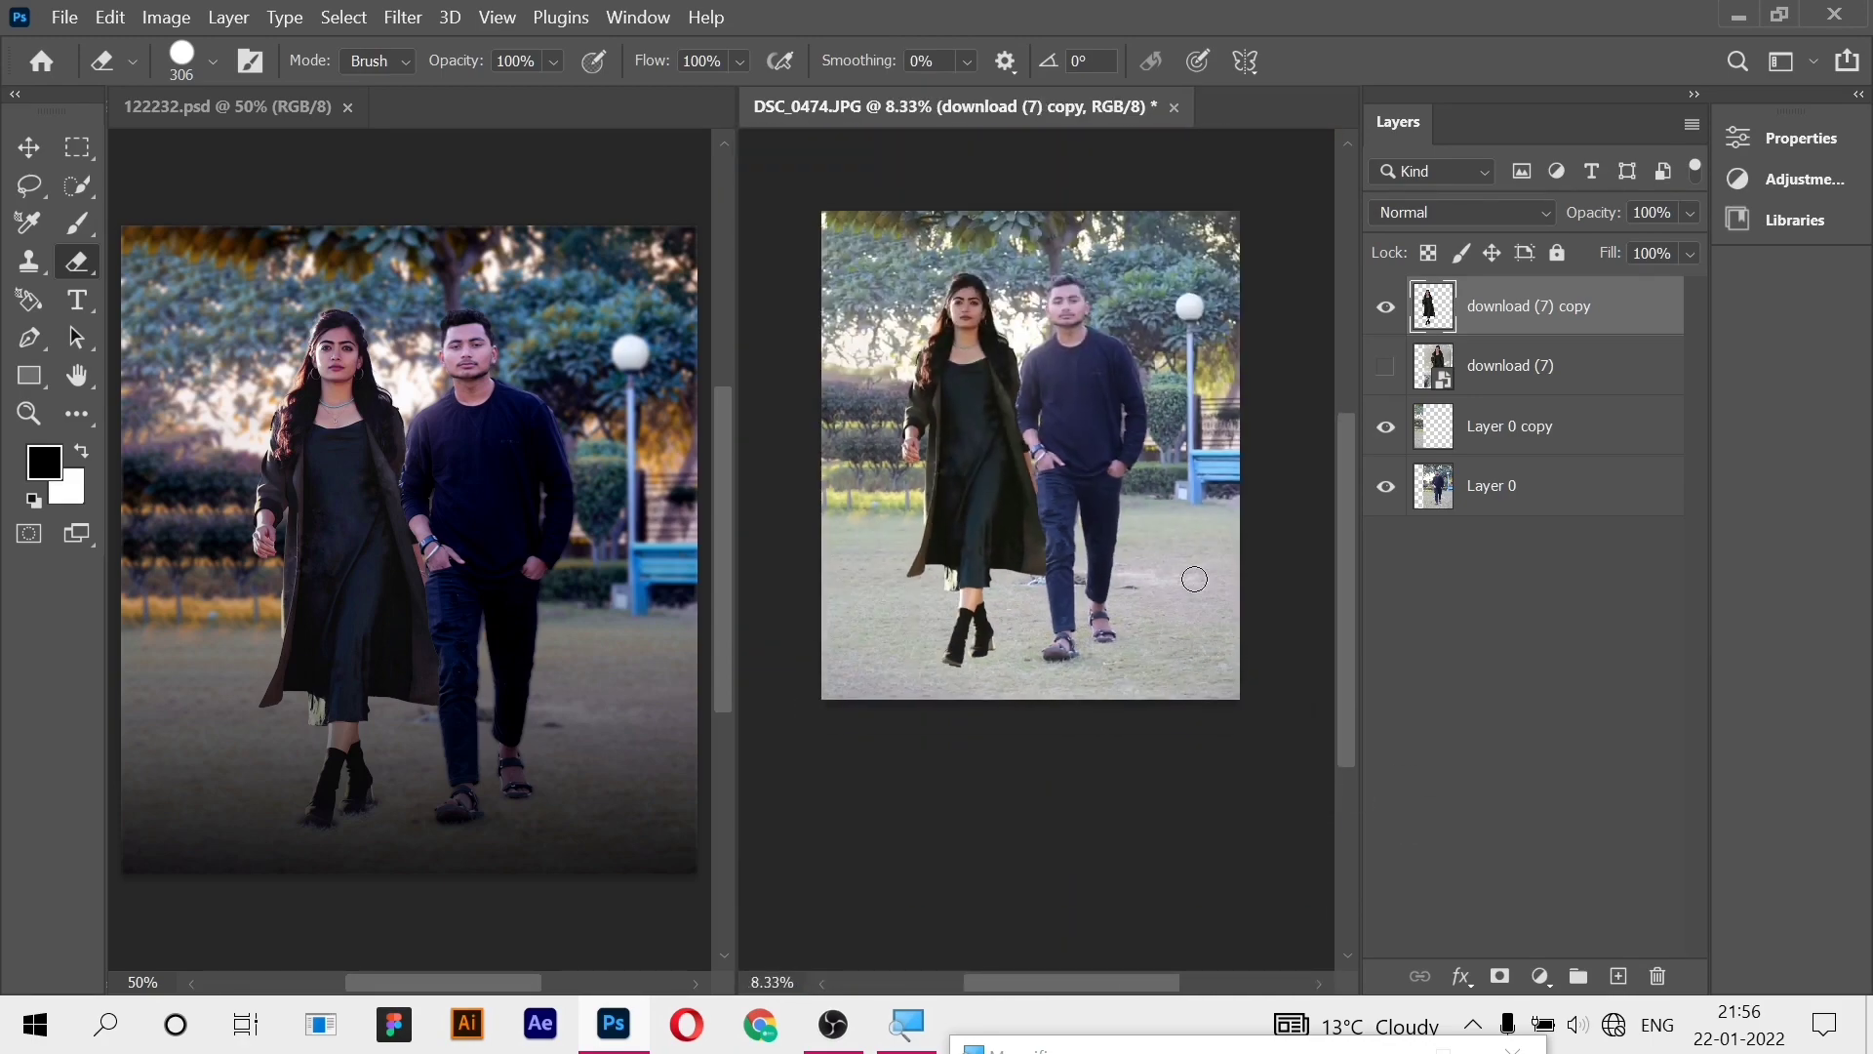
left_click(28, 147)
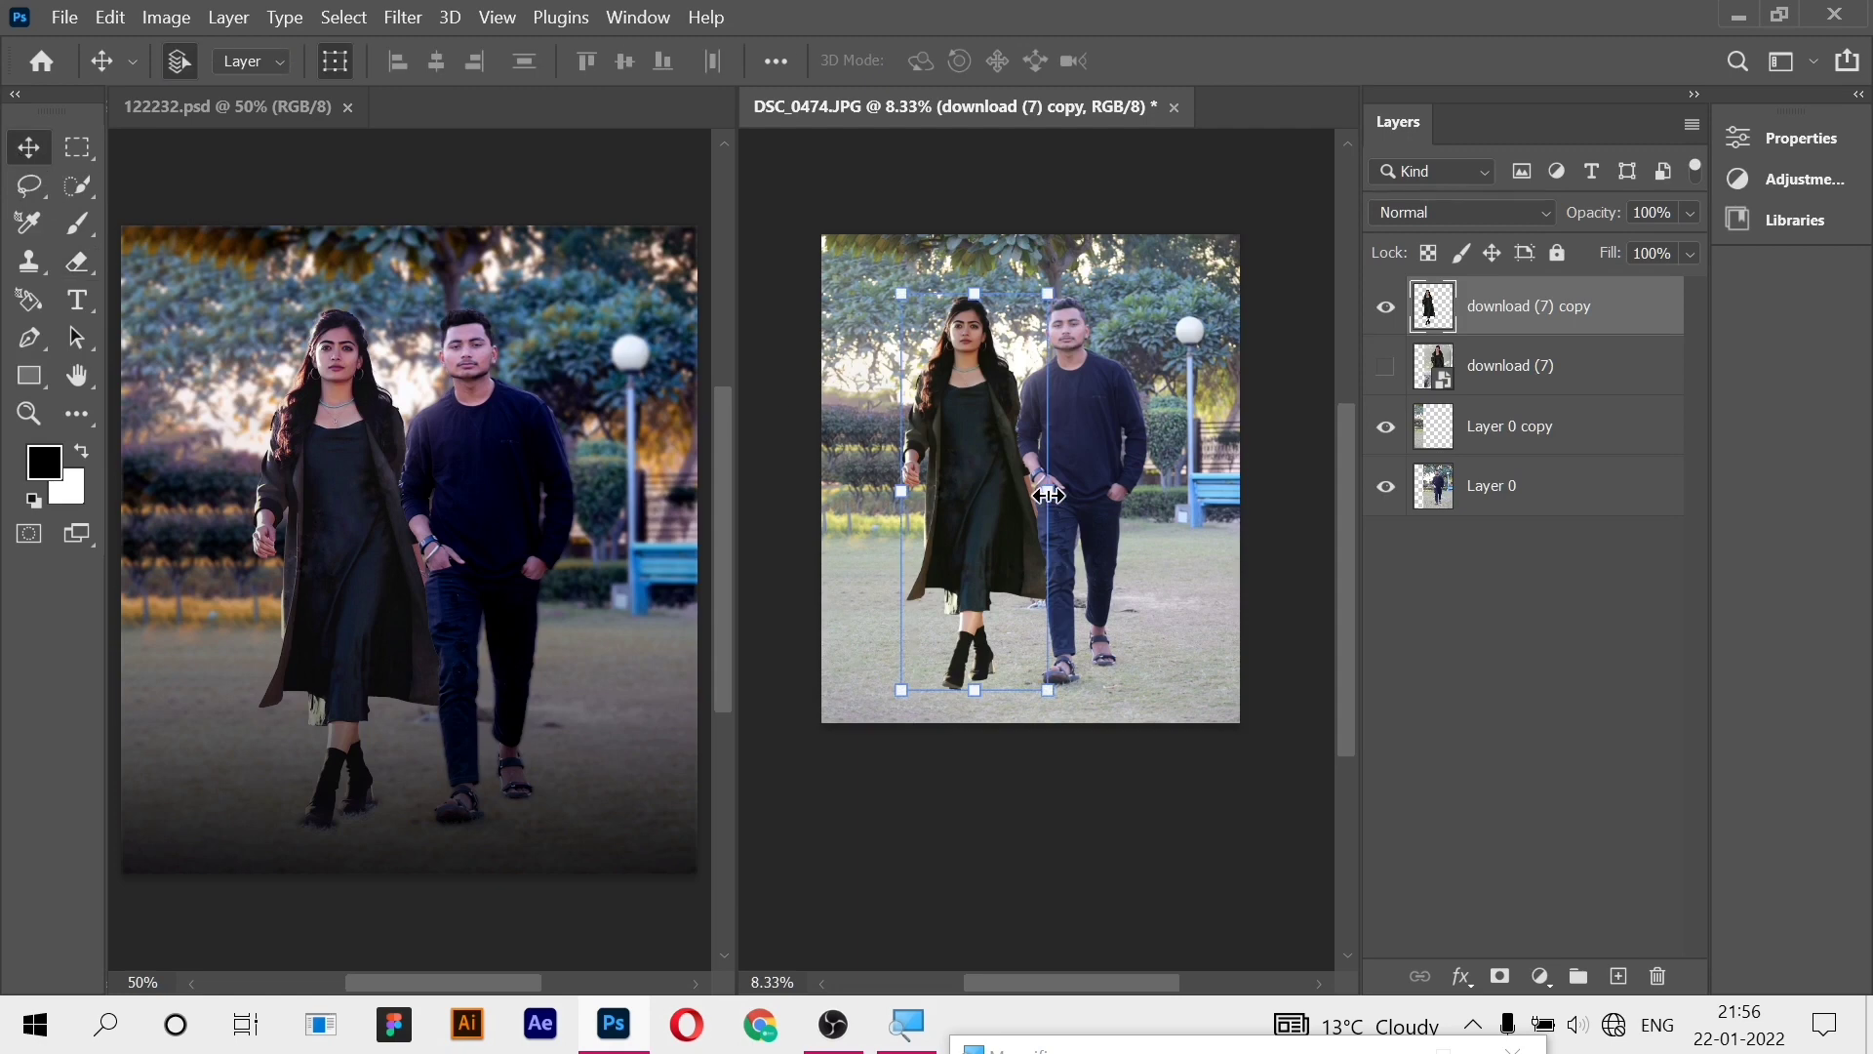
left_click_drag(1049, 496, 1043, 496)
key("ctrl+plus")
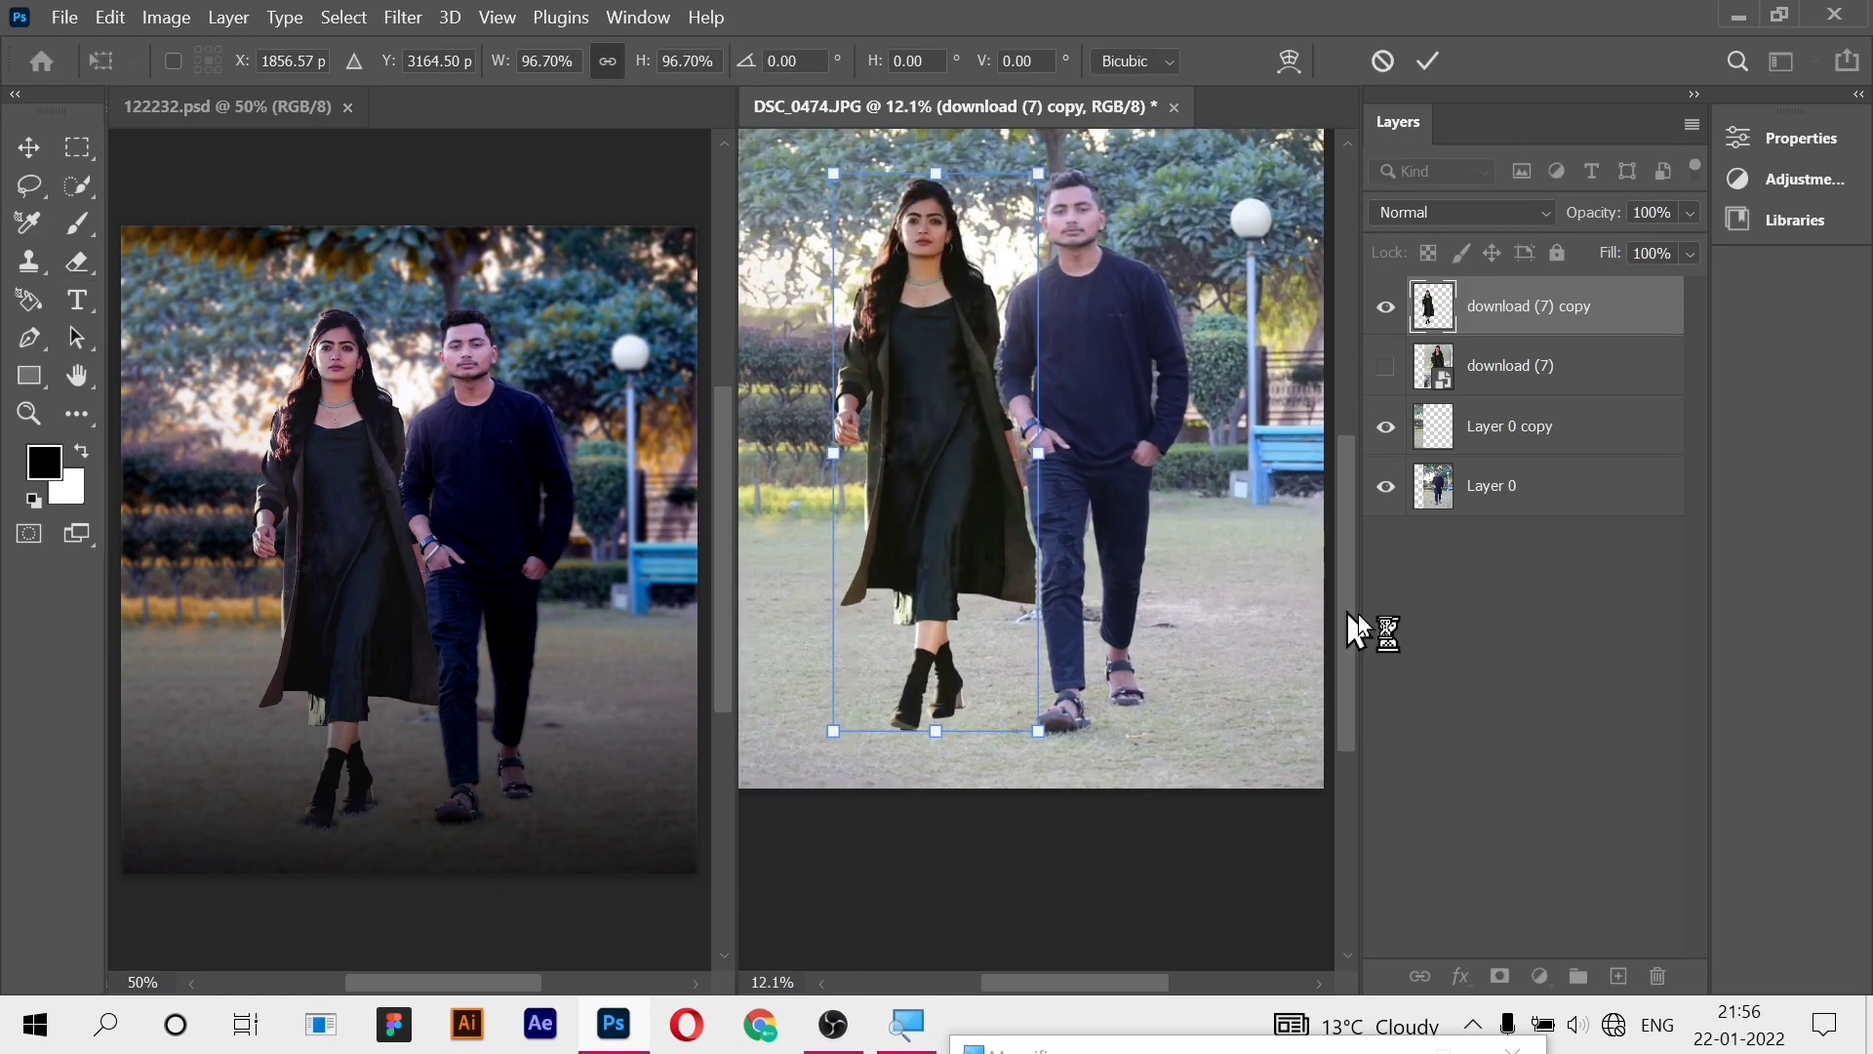
- Nudge the woman cutout closer to the man and apply the transform
key("shift+Right")
key("shift+Right")
key("shift+Right")
key("shift+Right")
key("shift+Right")
key("shift+Right")
key("shift+Right")
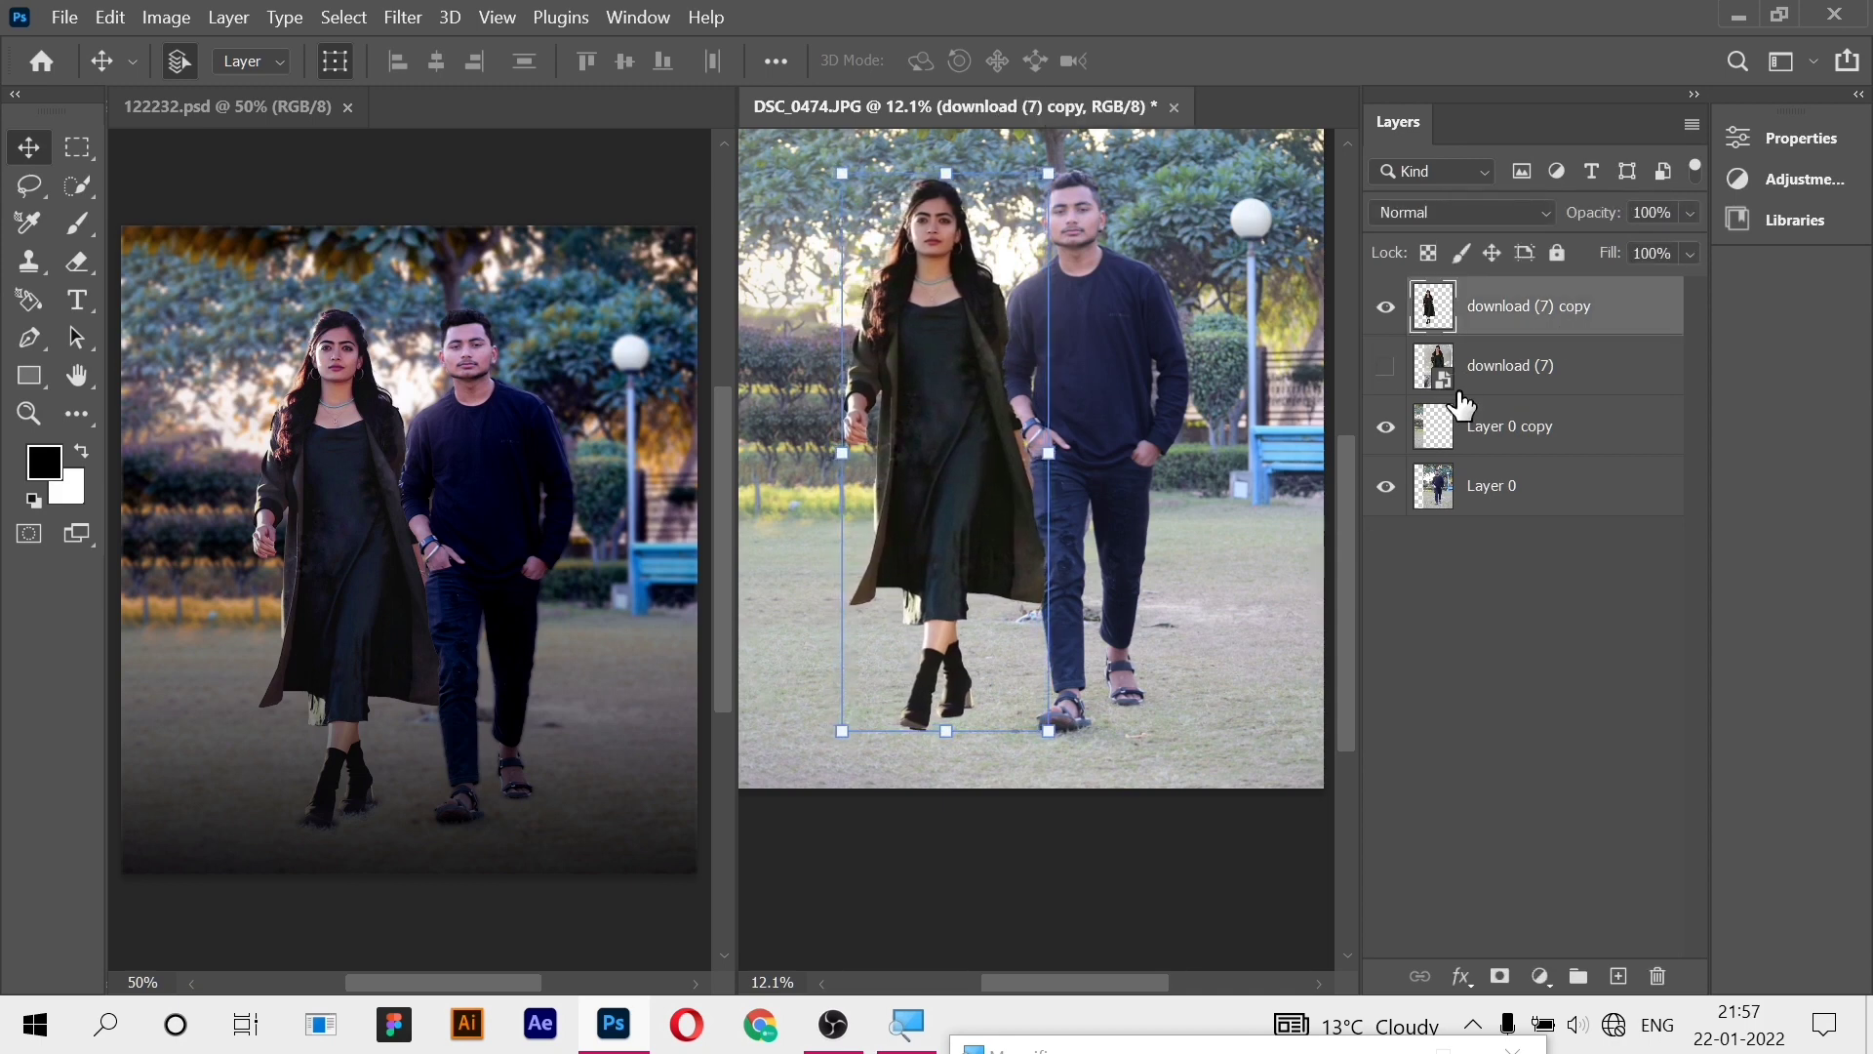
left_click(1366, 644)
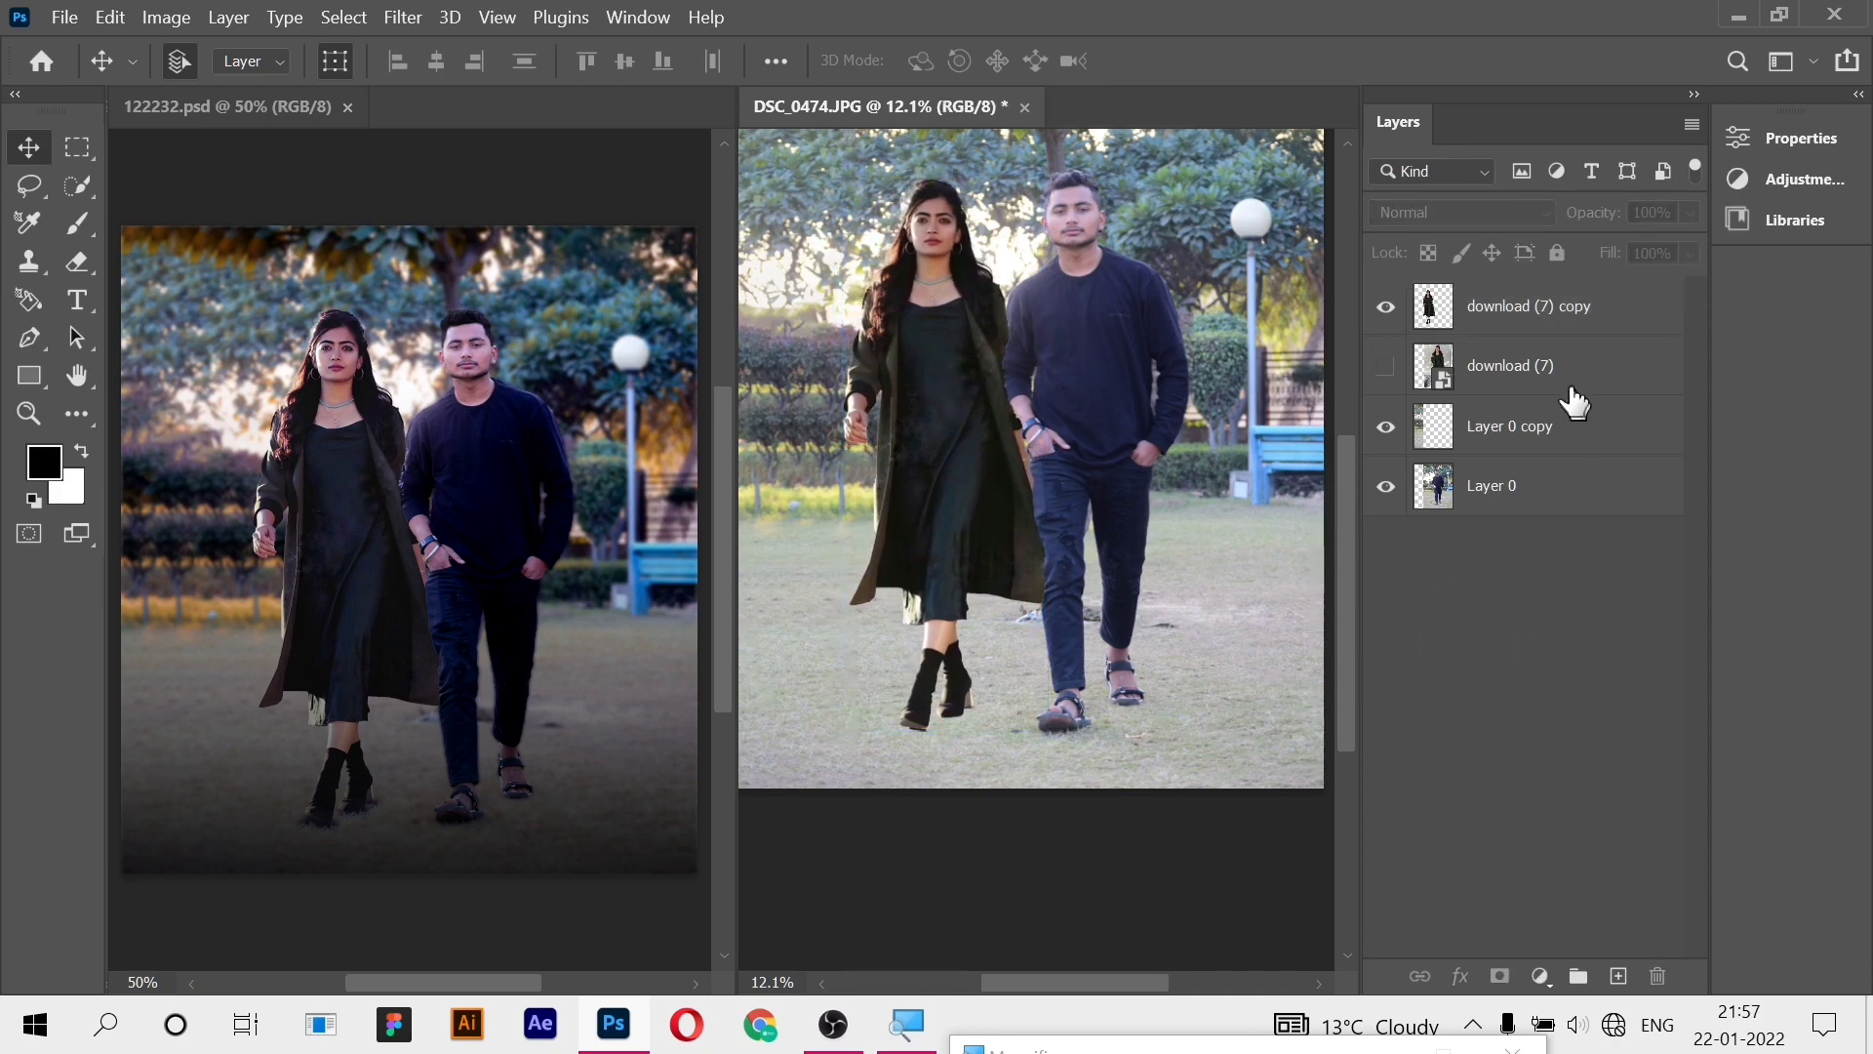
- Clone grass from beside the man's sandal over the soles of the woman's boots with a size 228 Clone Stamp brush
left_click(1551, 312)
left_click(29, 262)
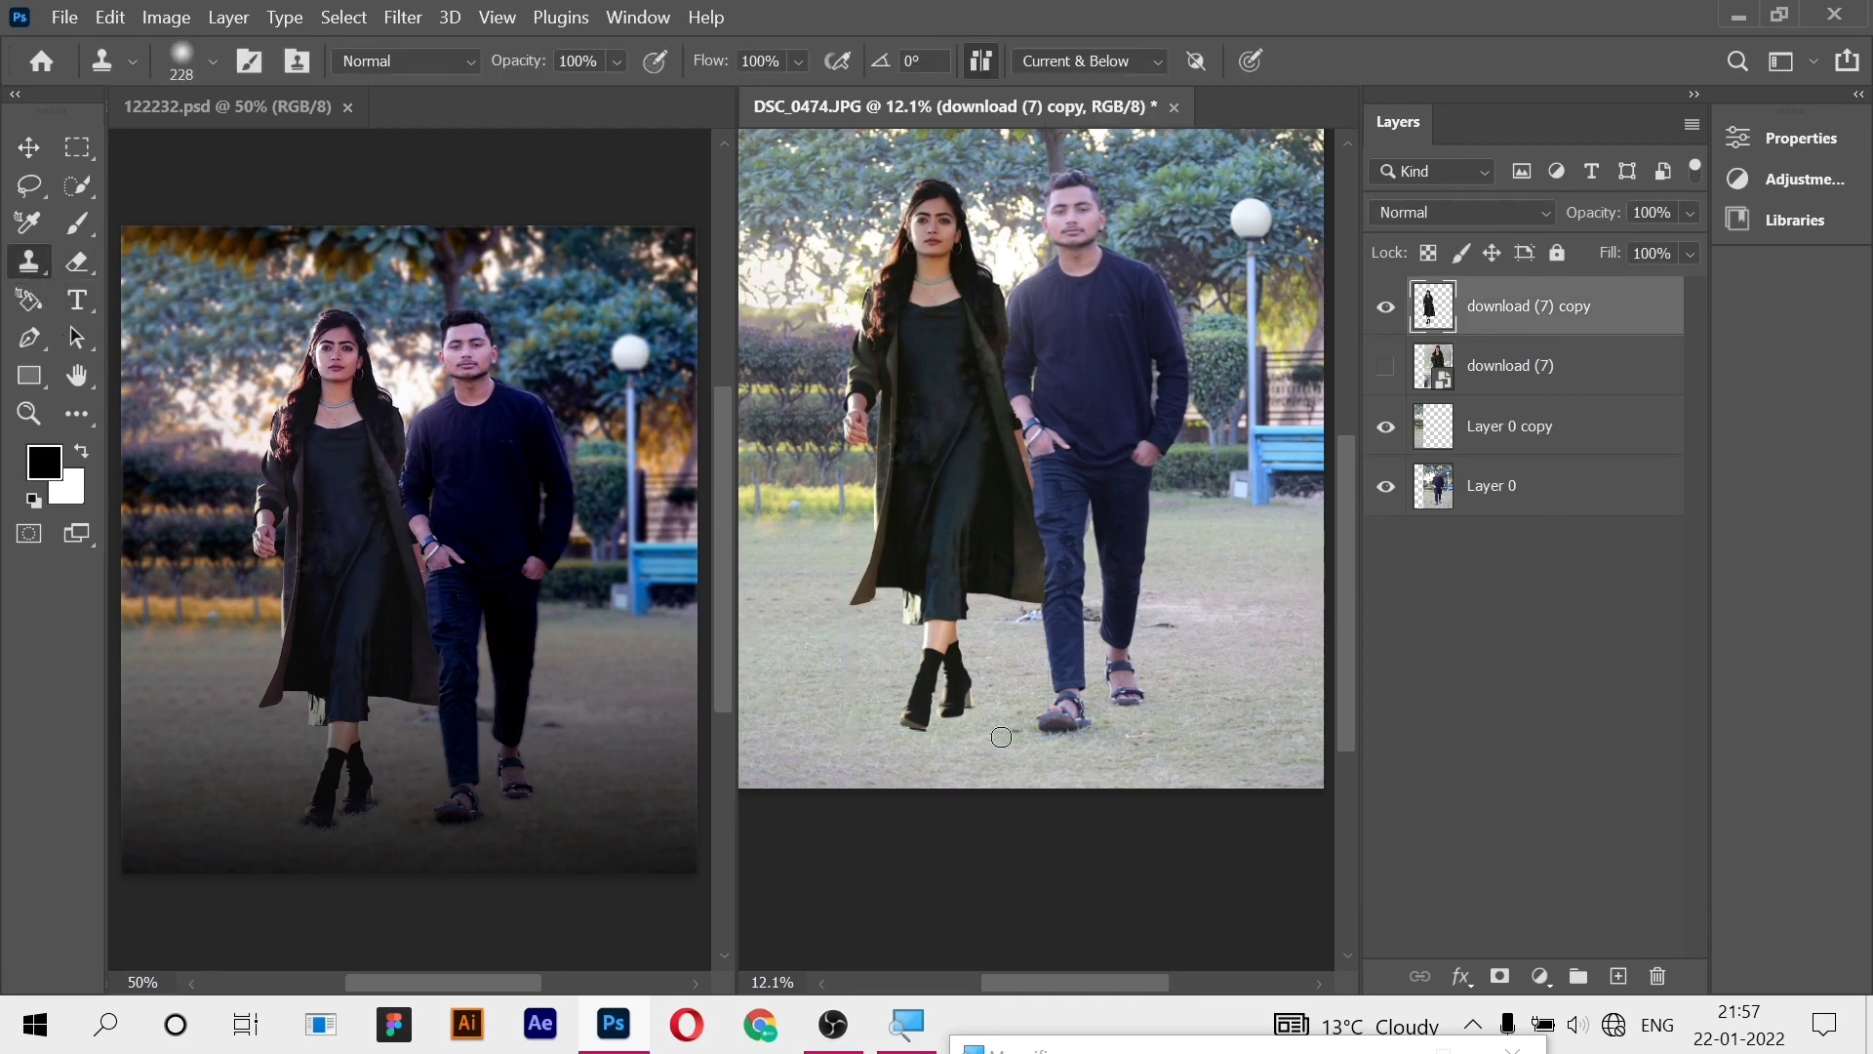
scroll(1024, 744, "up", 1)
scroll(1025, 744, "up", 3)
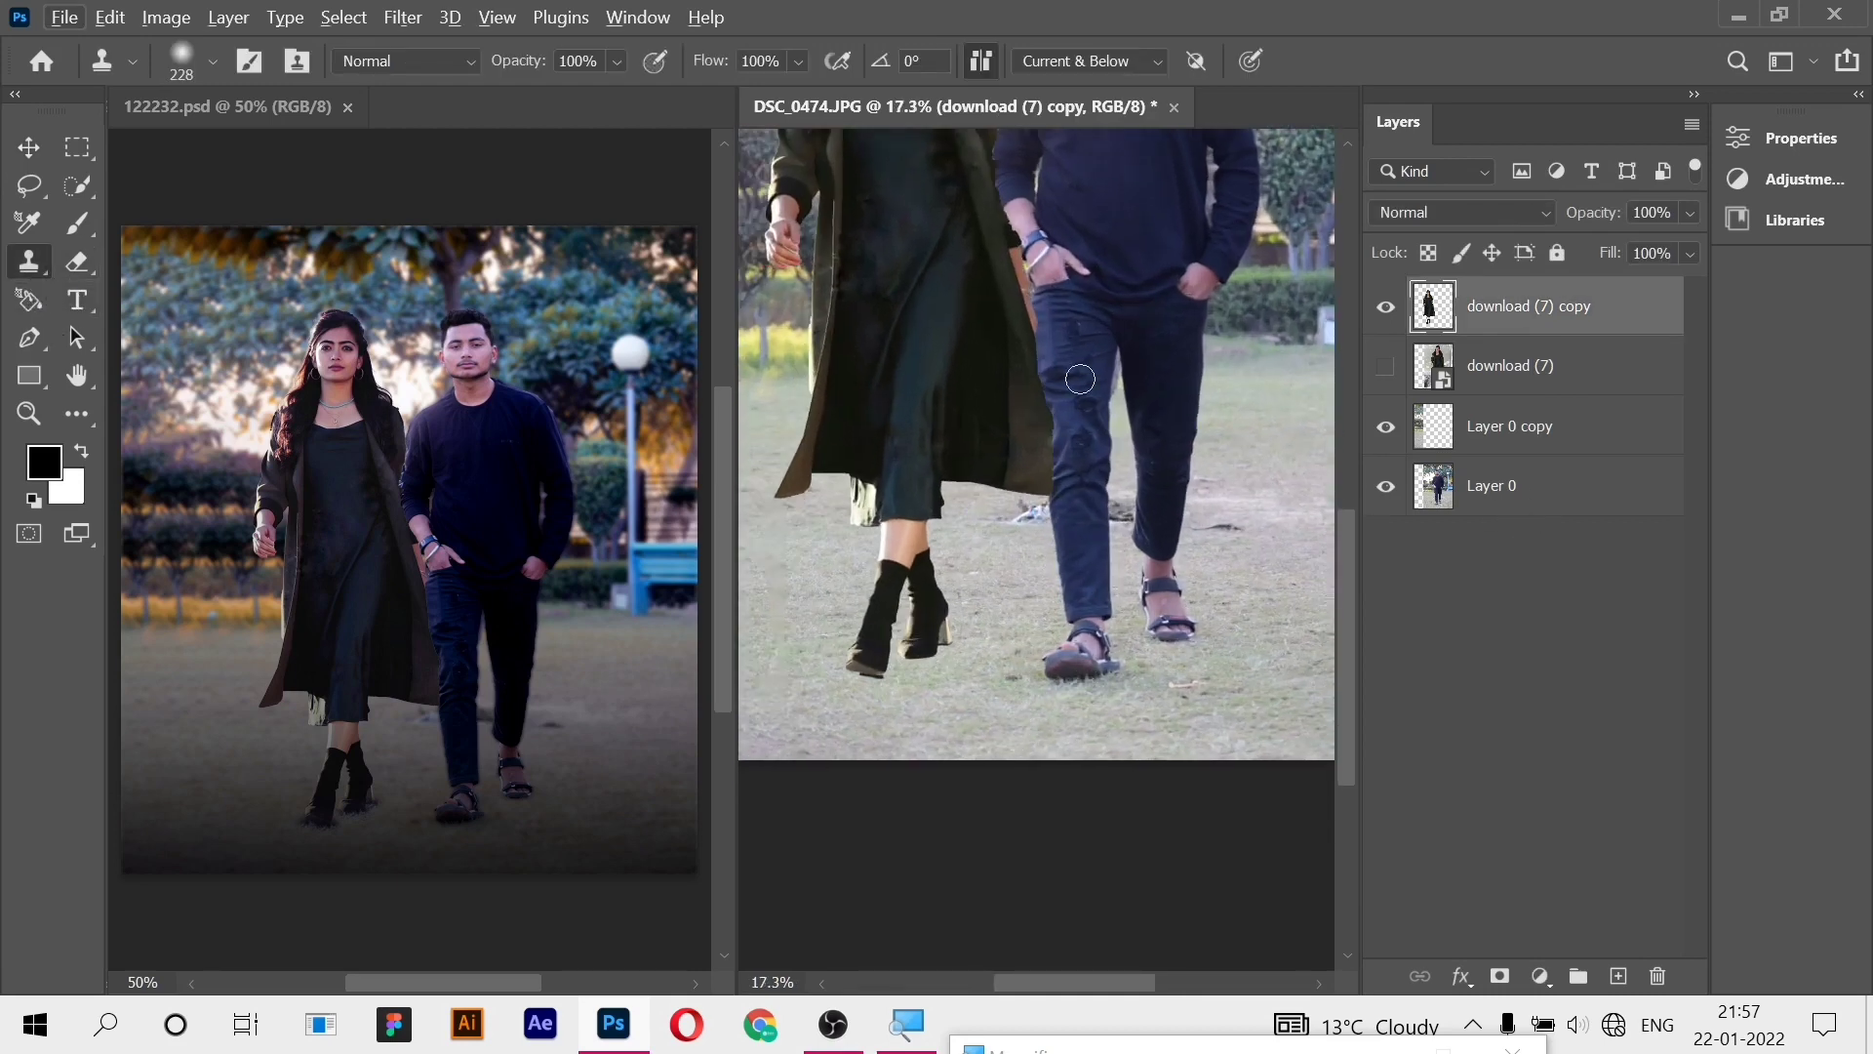
left_click(1085, 682, "alt")
left_click(945, 649)
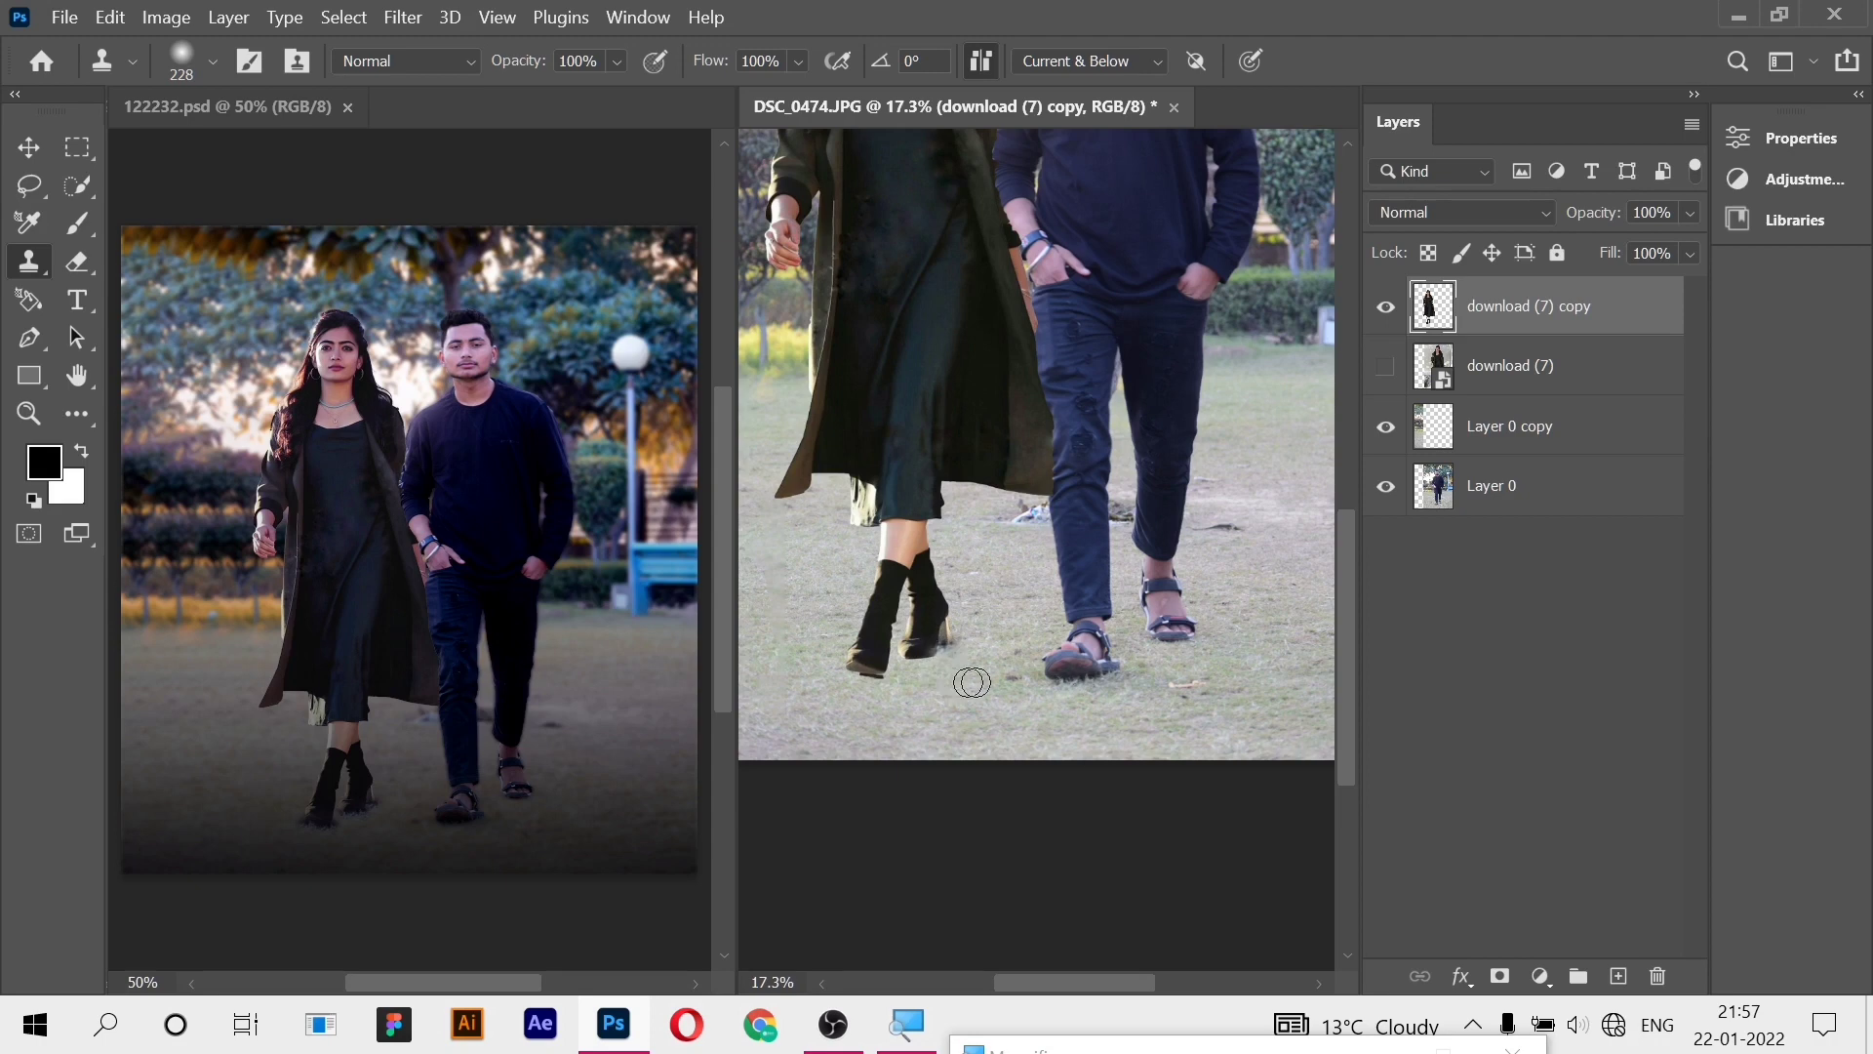
left_click(1066, 687, "alt")
left_click(1077, 686, "alt")
left_click(876, 688)
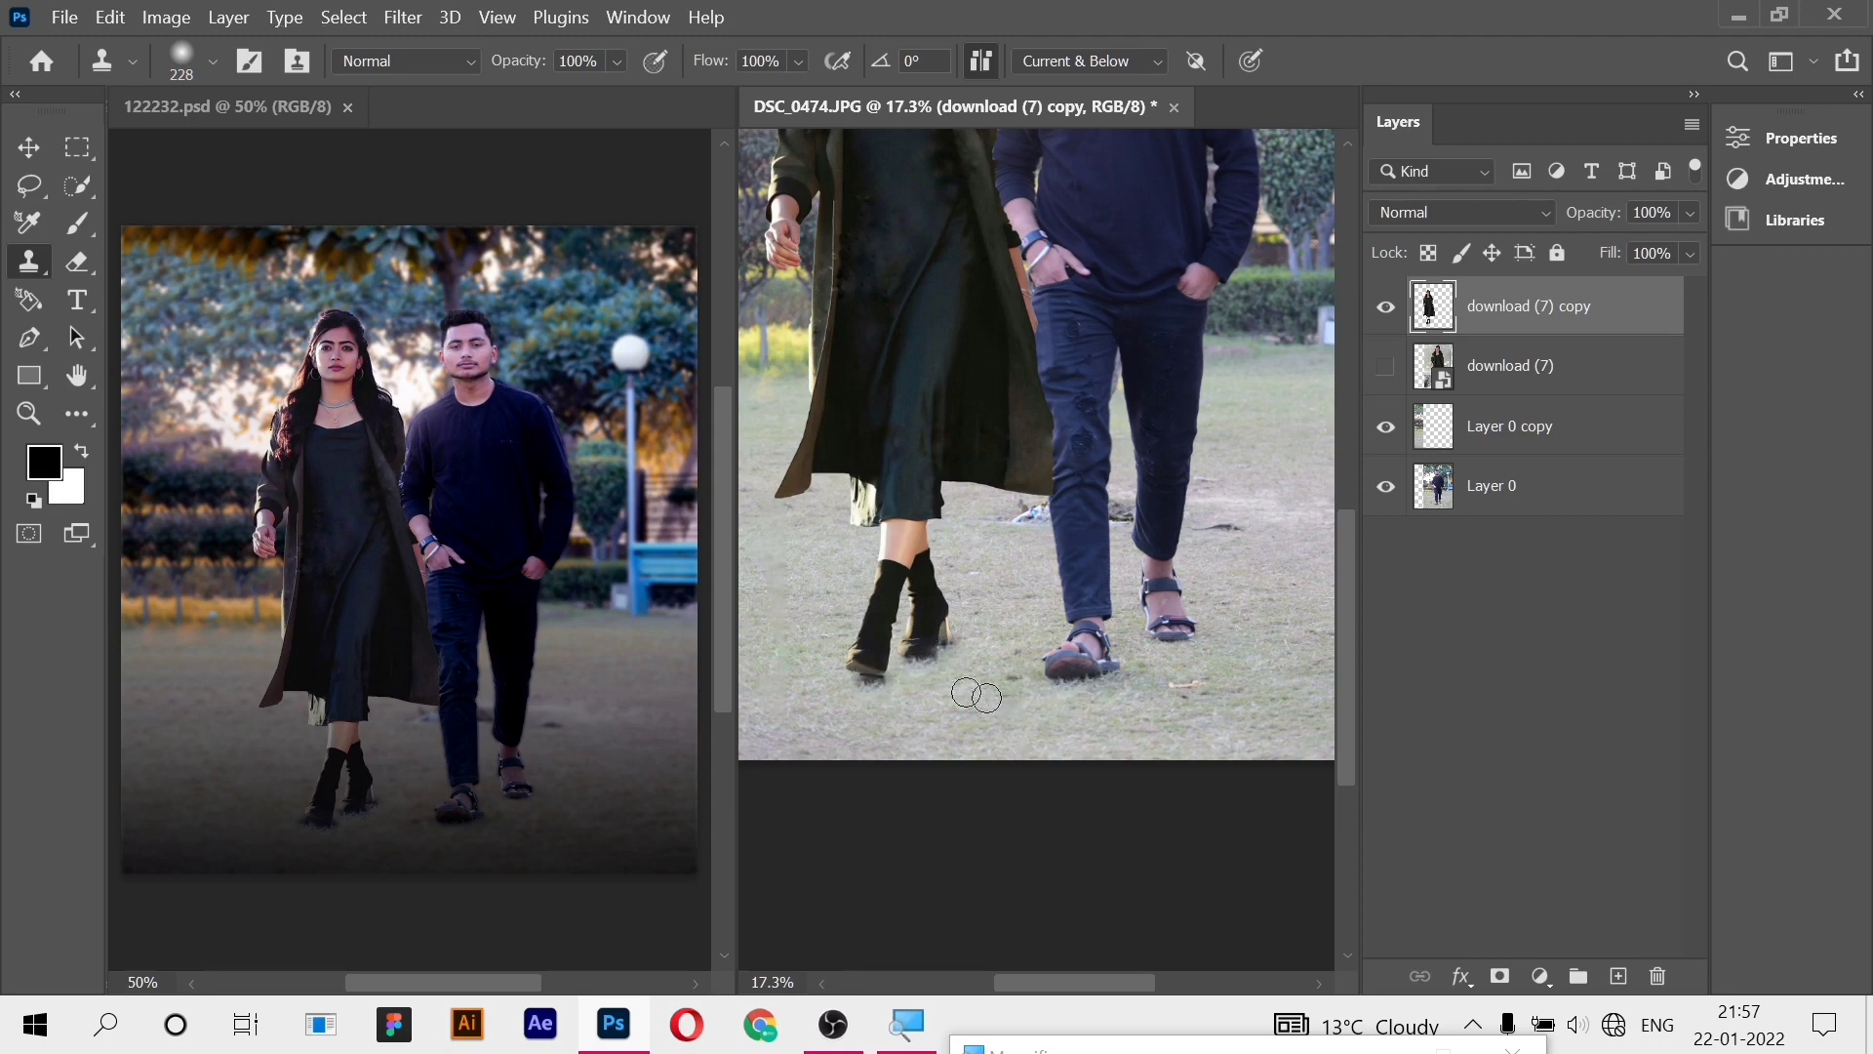
left_click_drag(866, 675, 880, 676)
- Select the man on Layer 0 automatically with Select Subject
key("ctrl+minus")
key("ctrl+minus")
key("ctrl+minus")
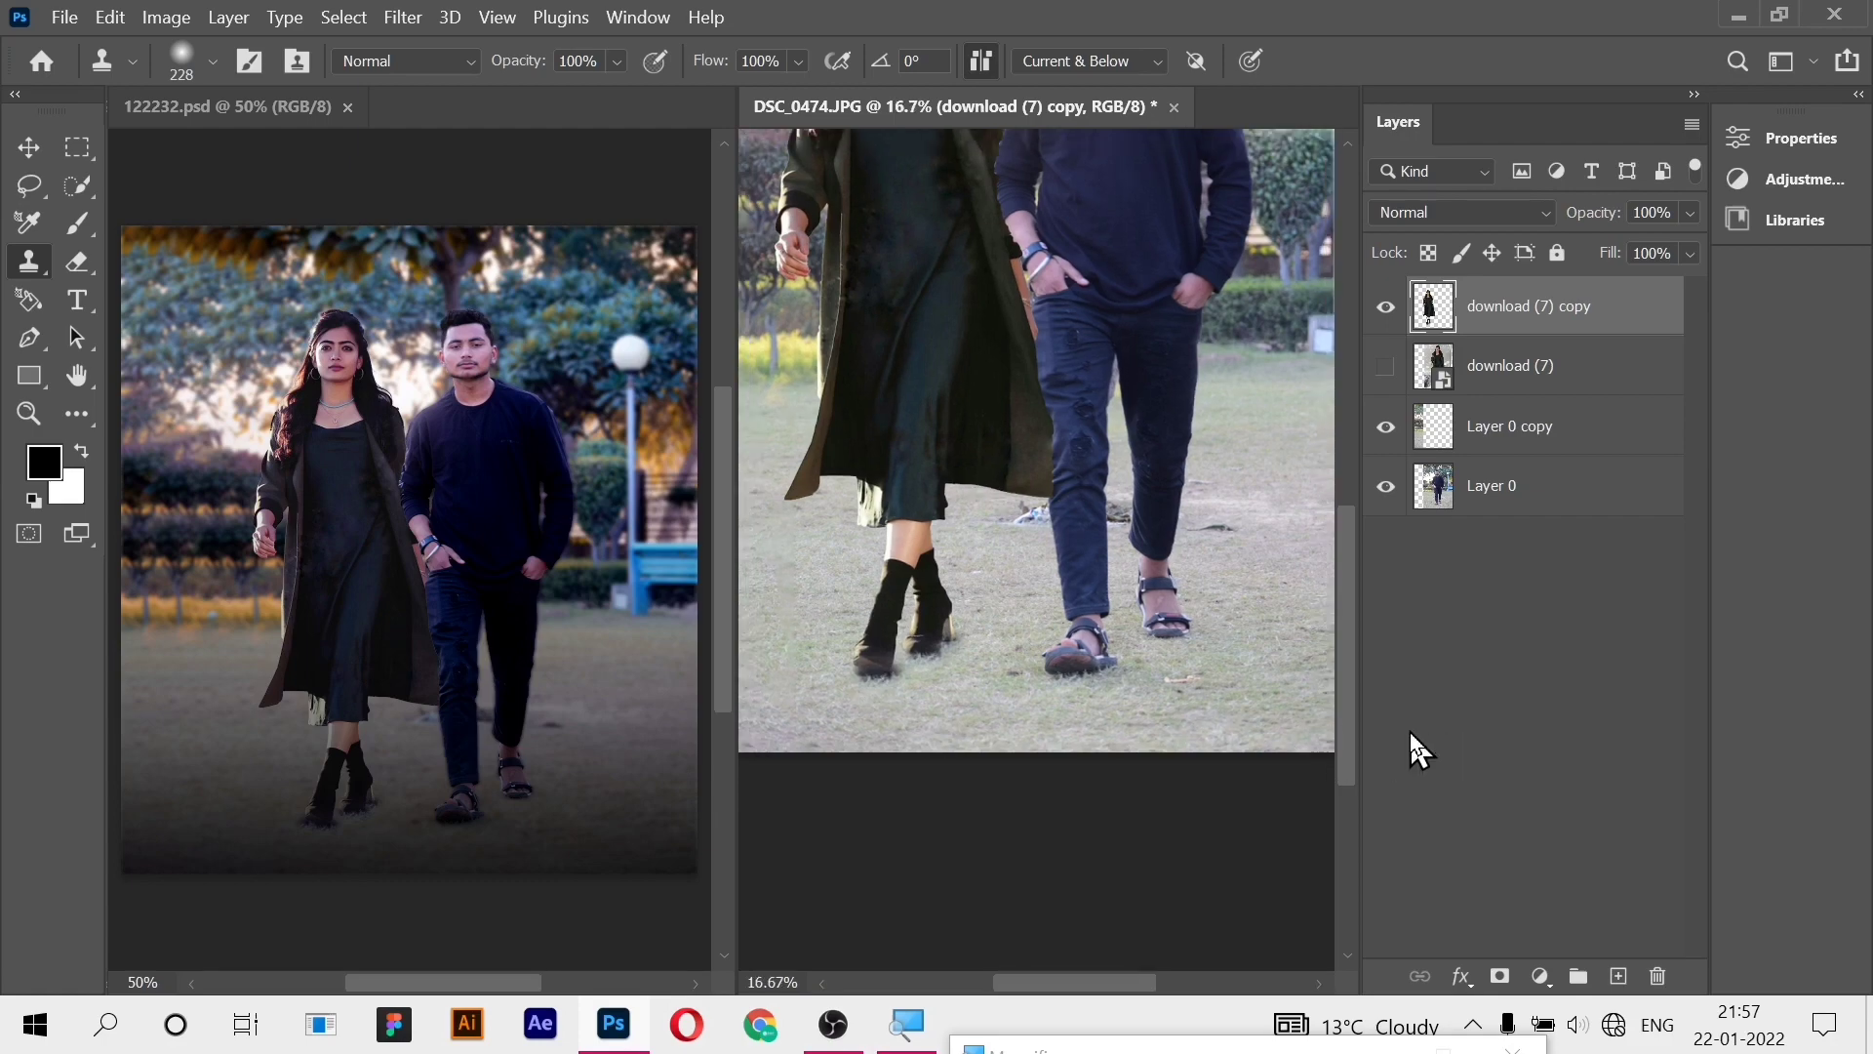
left_click(1536, 492)
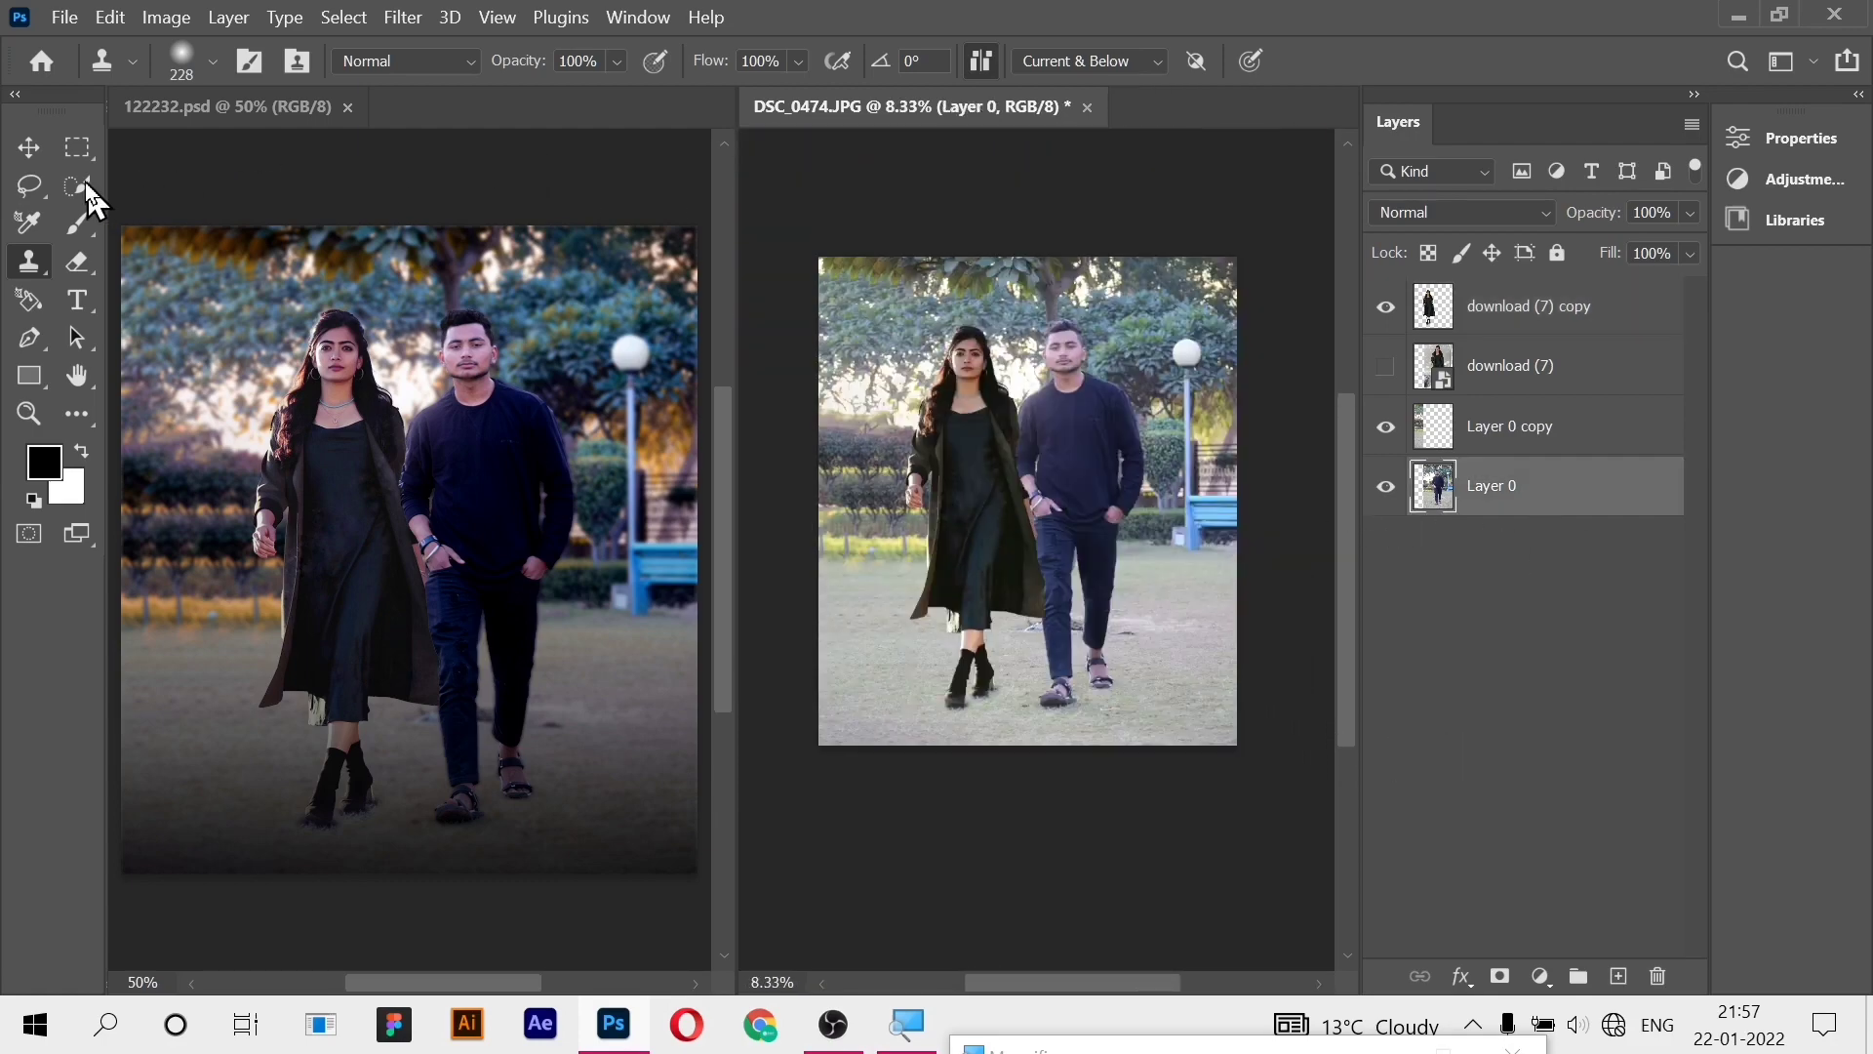
left_click(79, 185)
left_click(663, 68)
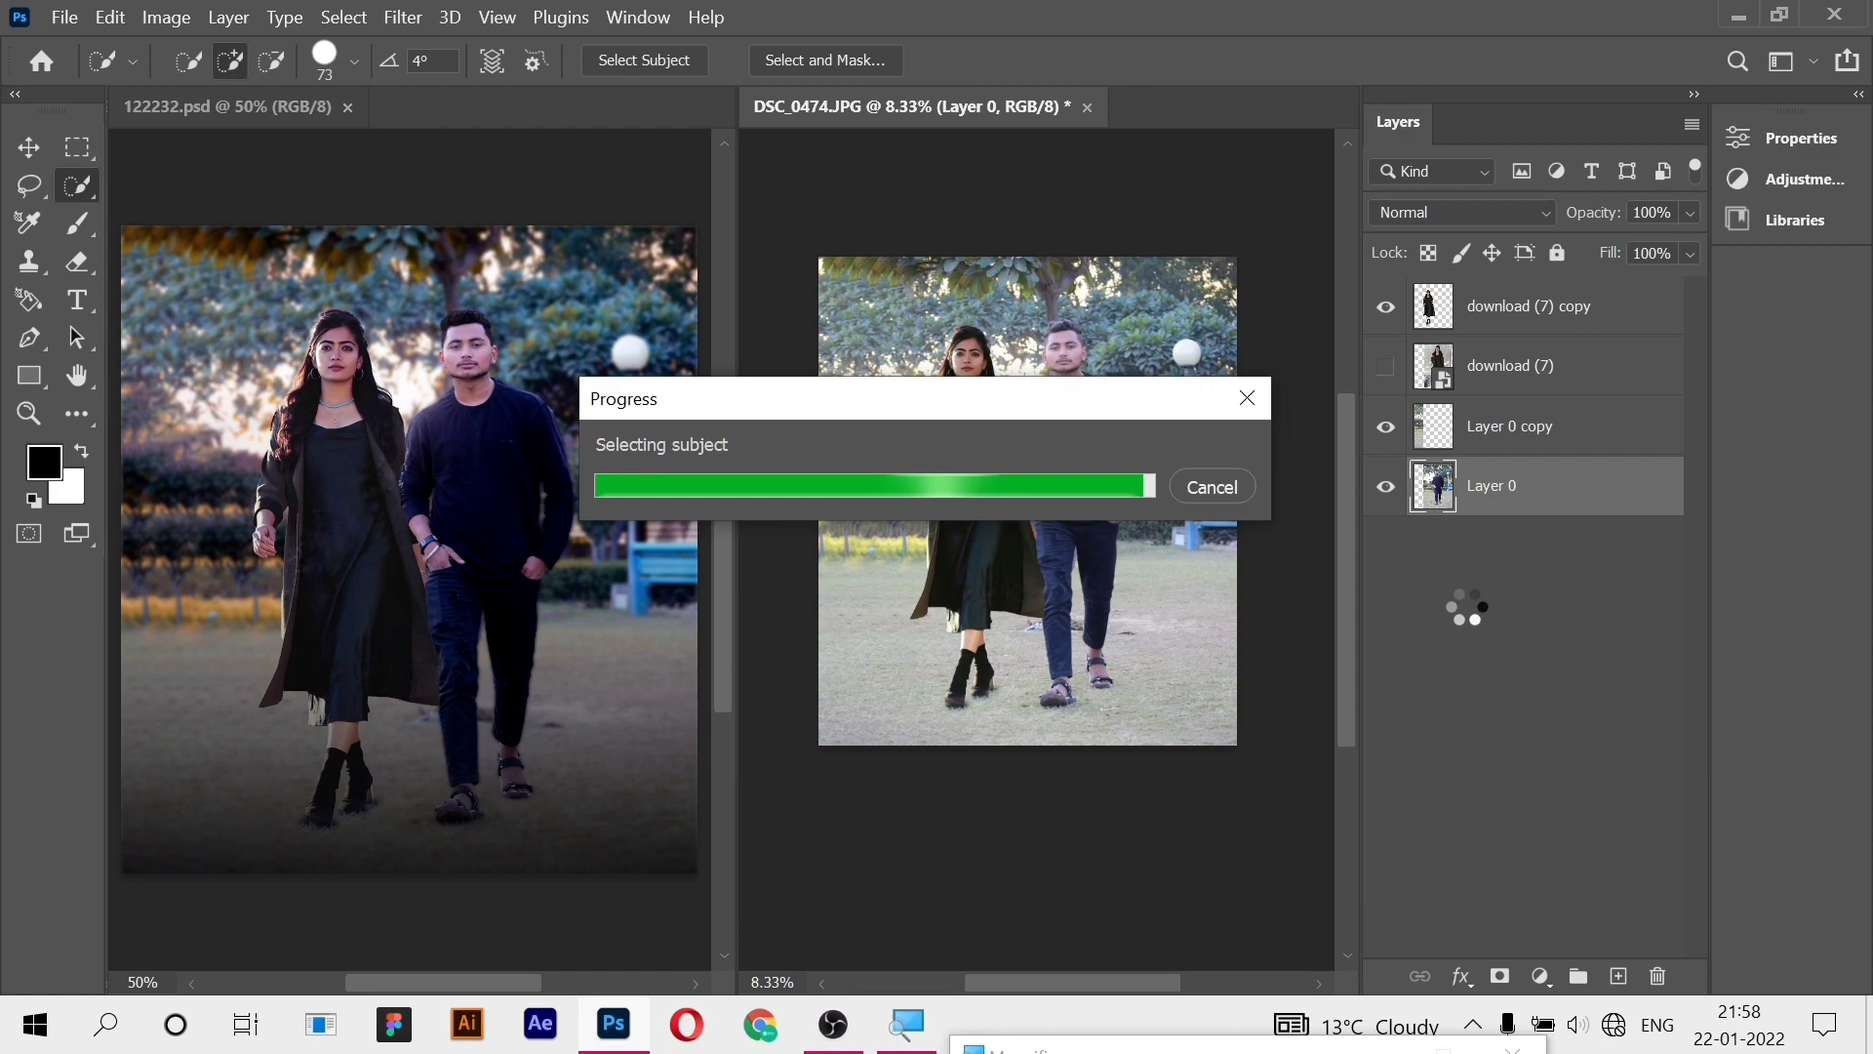
- Subtract the stray background beside the man's ear and jaw from the selection and clean up its edge around his hair
scroll(1113, 439, "up", 3)
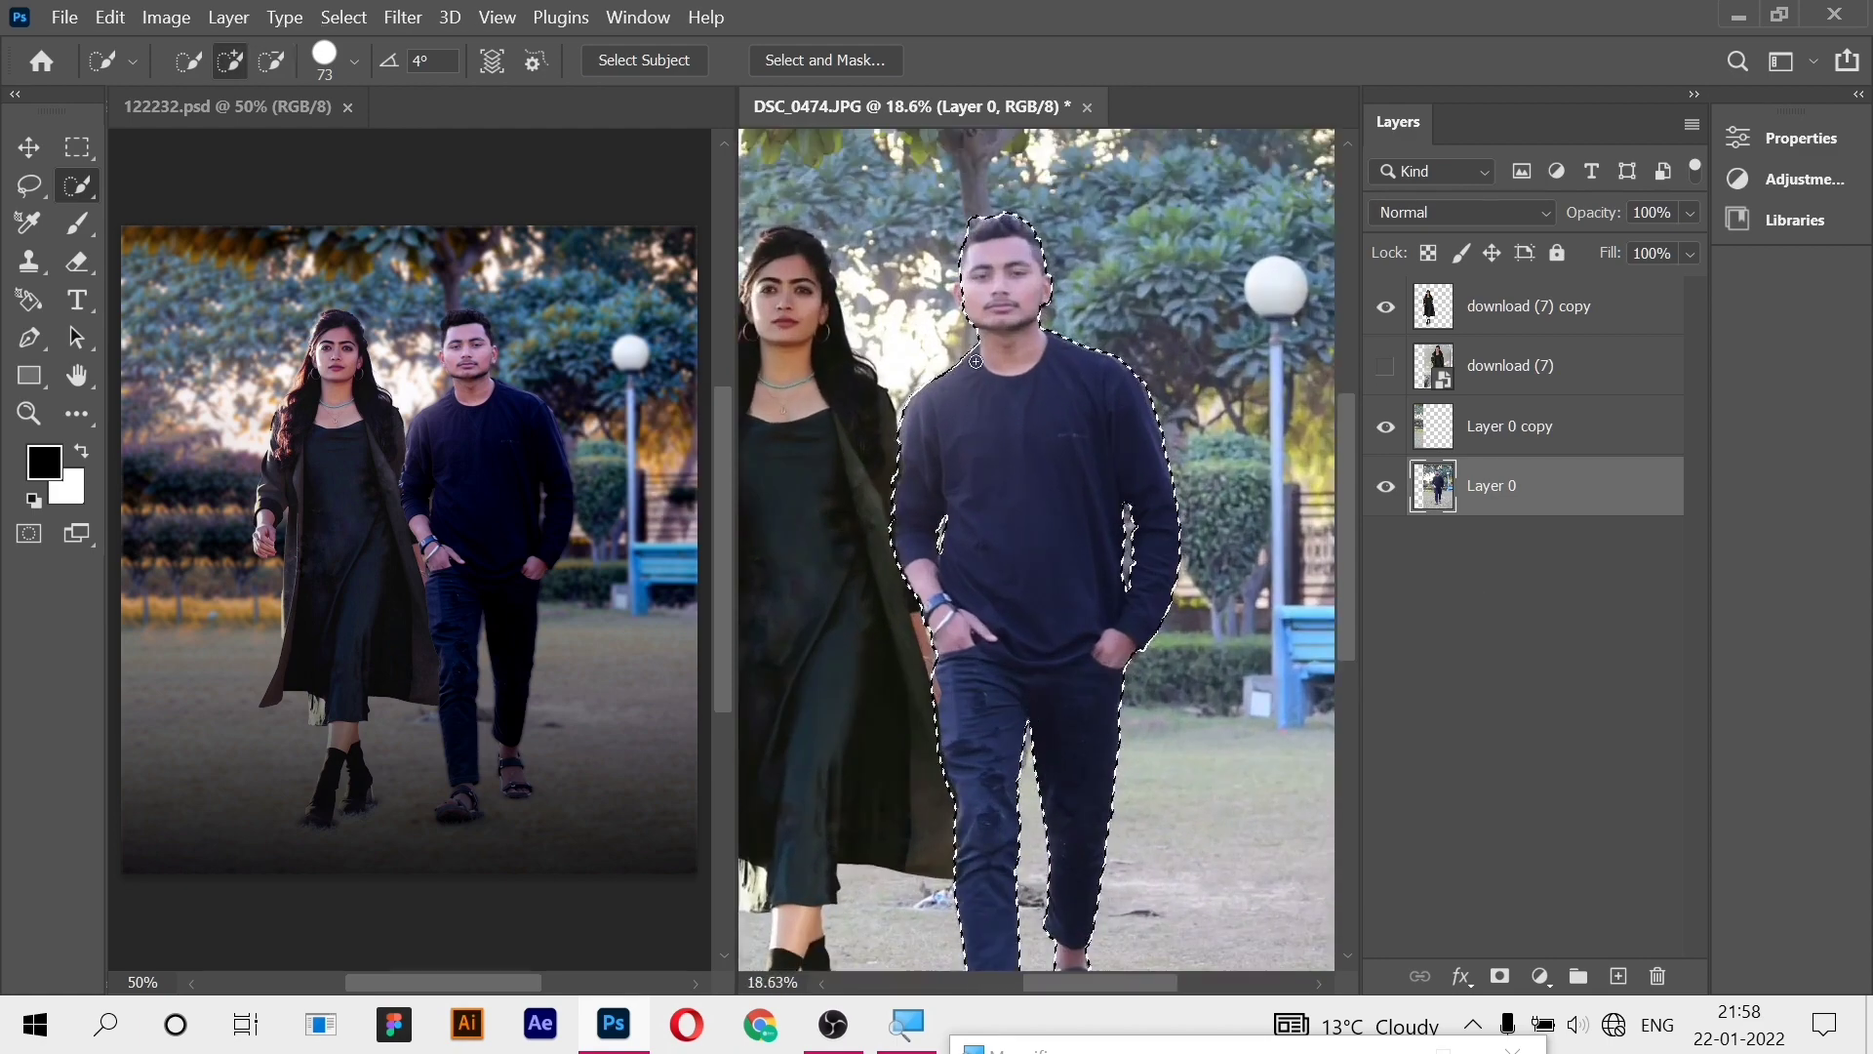
scroll(976, 361, "up", 4)
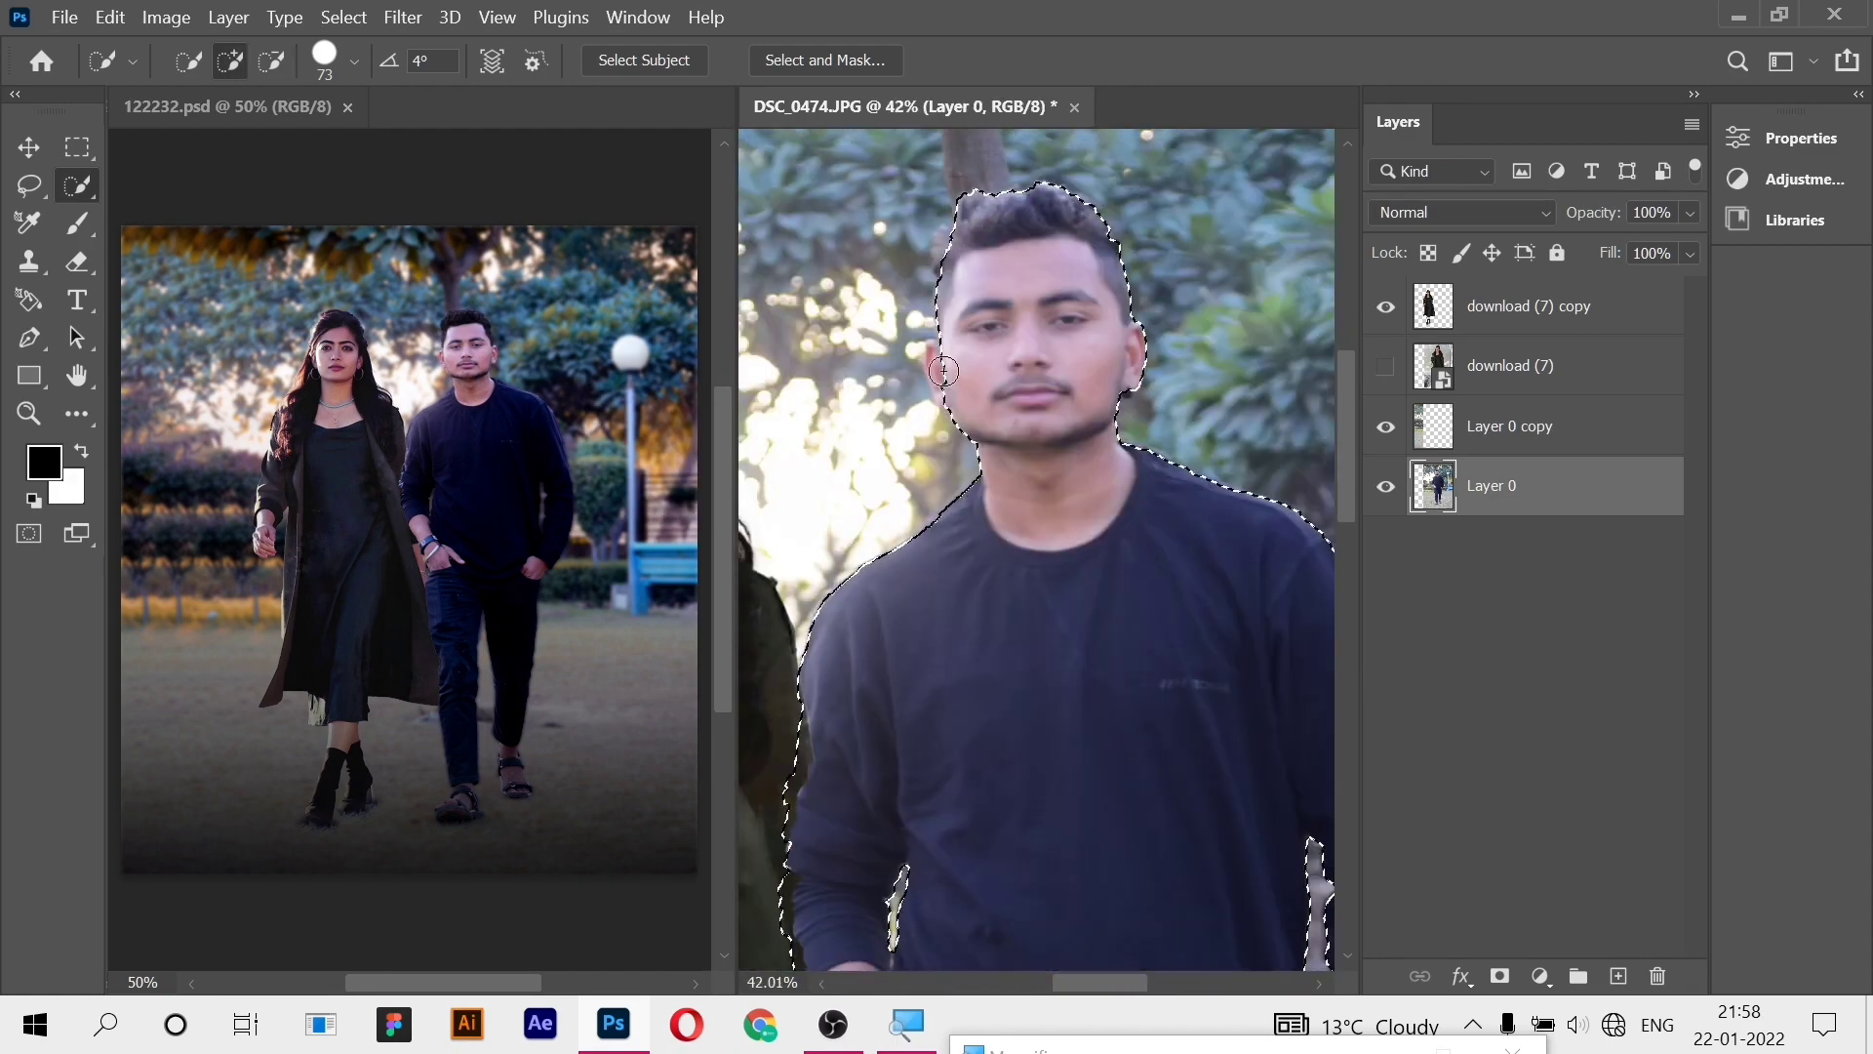
left_click(271, 60)
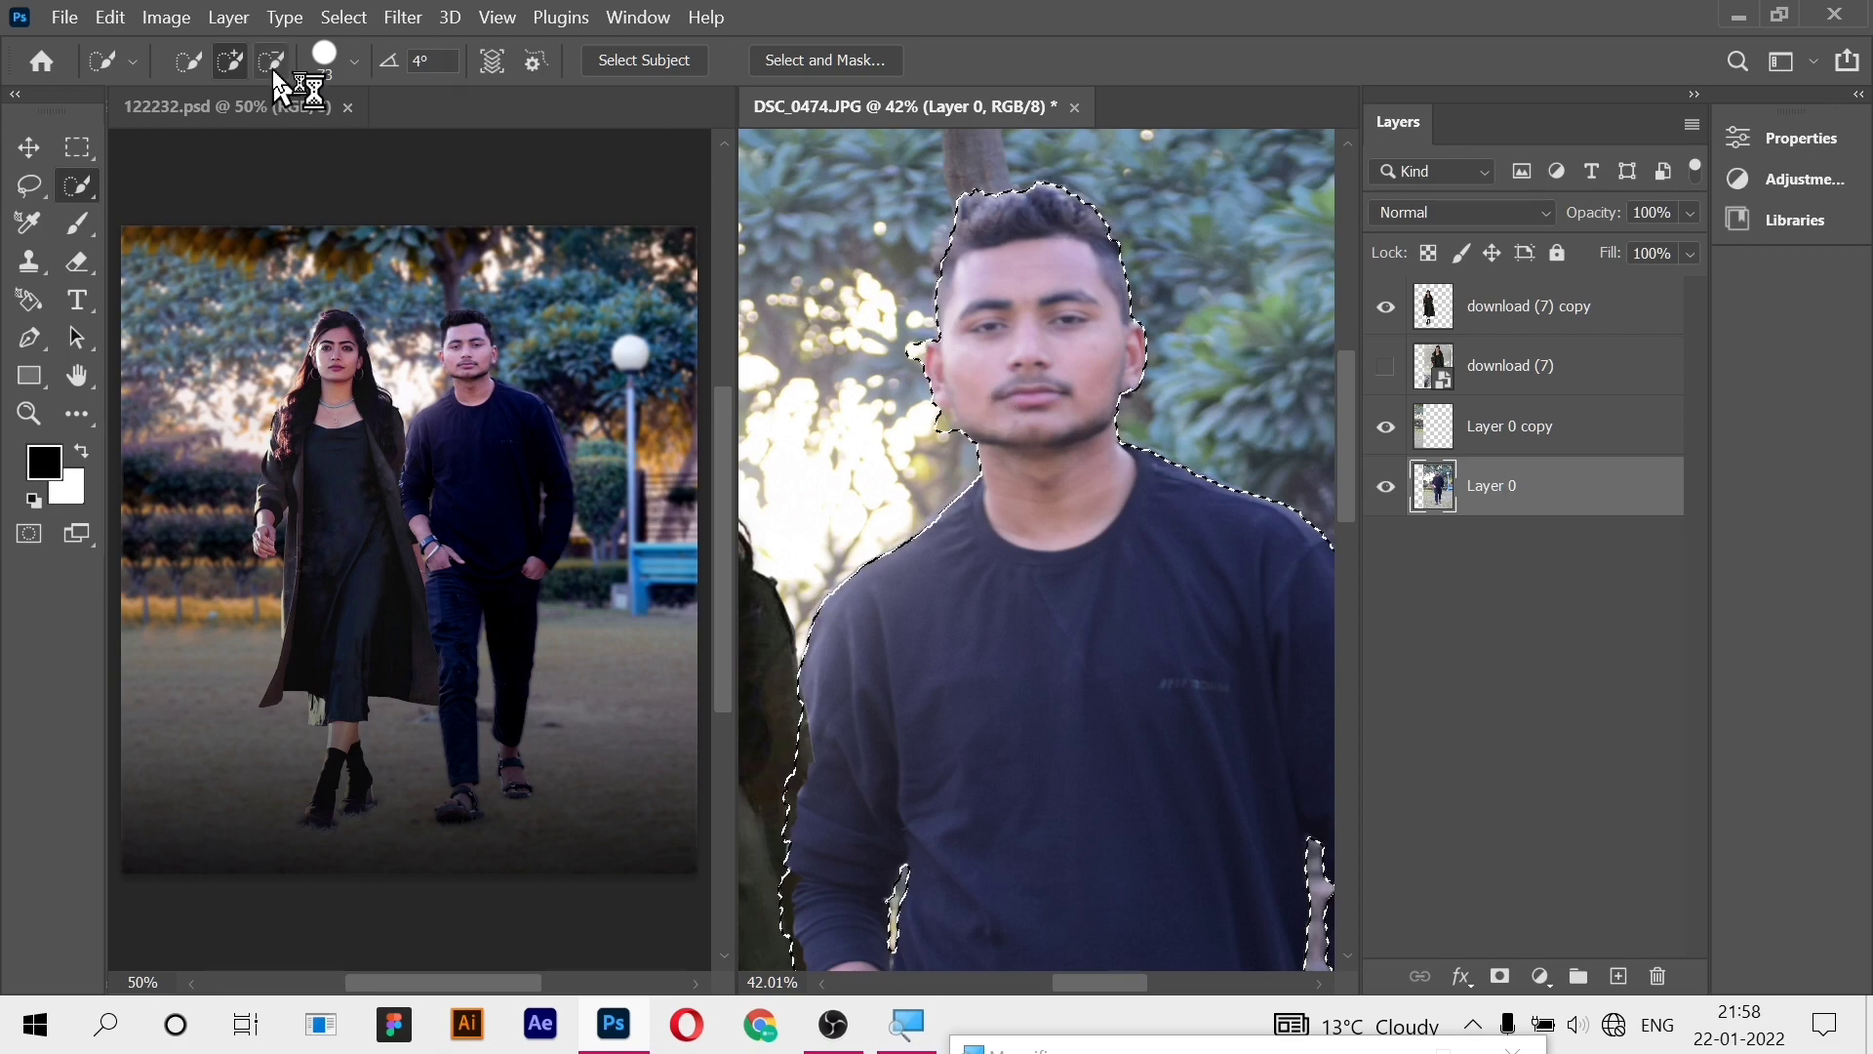
left_click(919, 352)
left_click(939, 433)
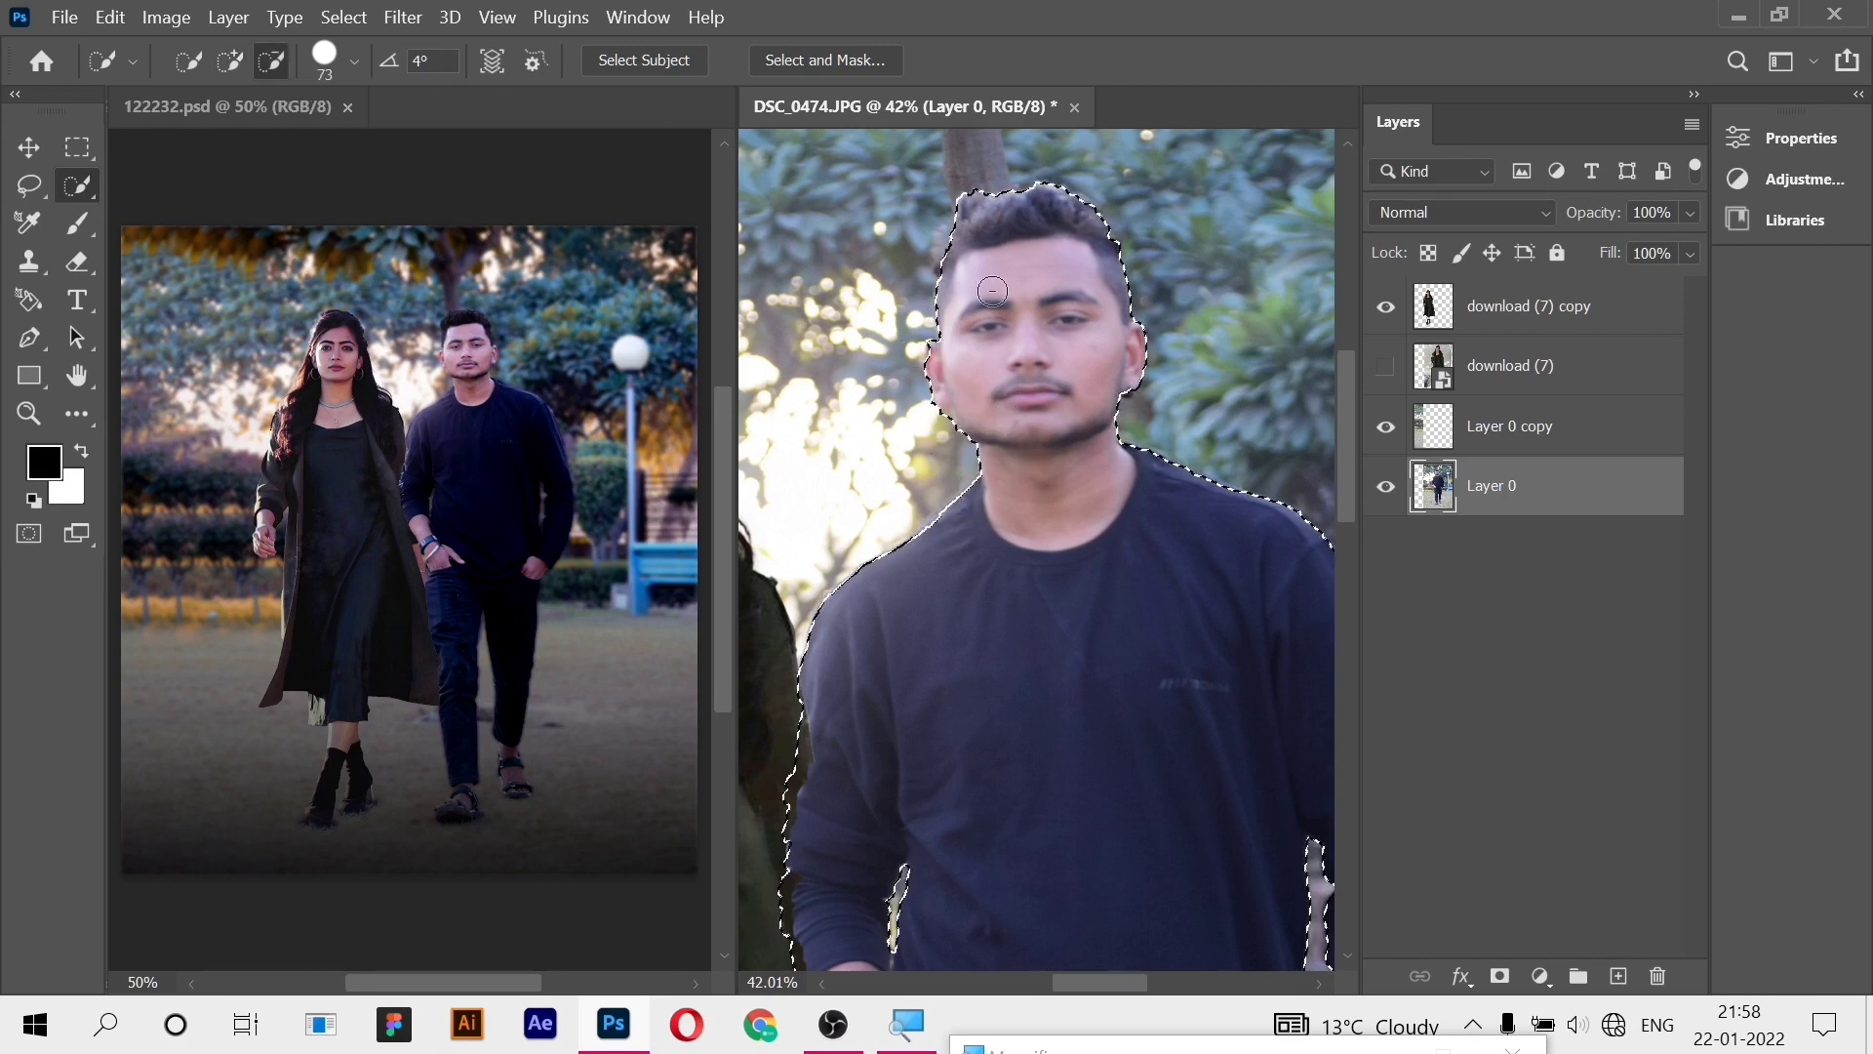
scroll(992, 291, "up", 1)
left_click(230, 60)
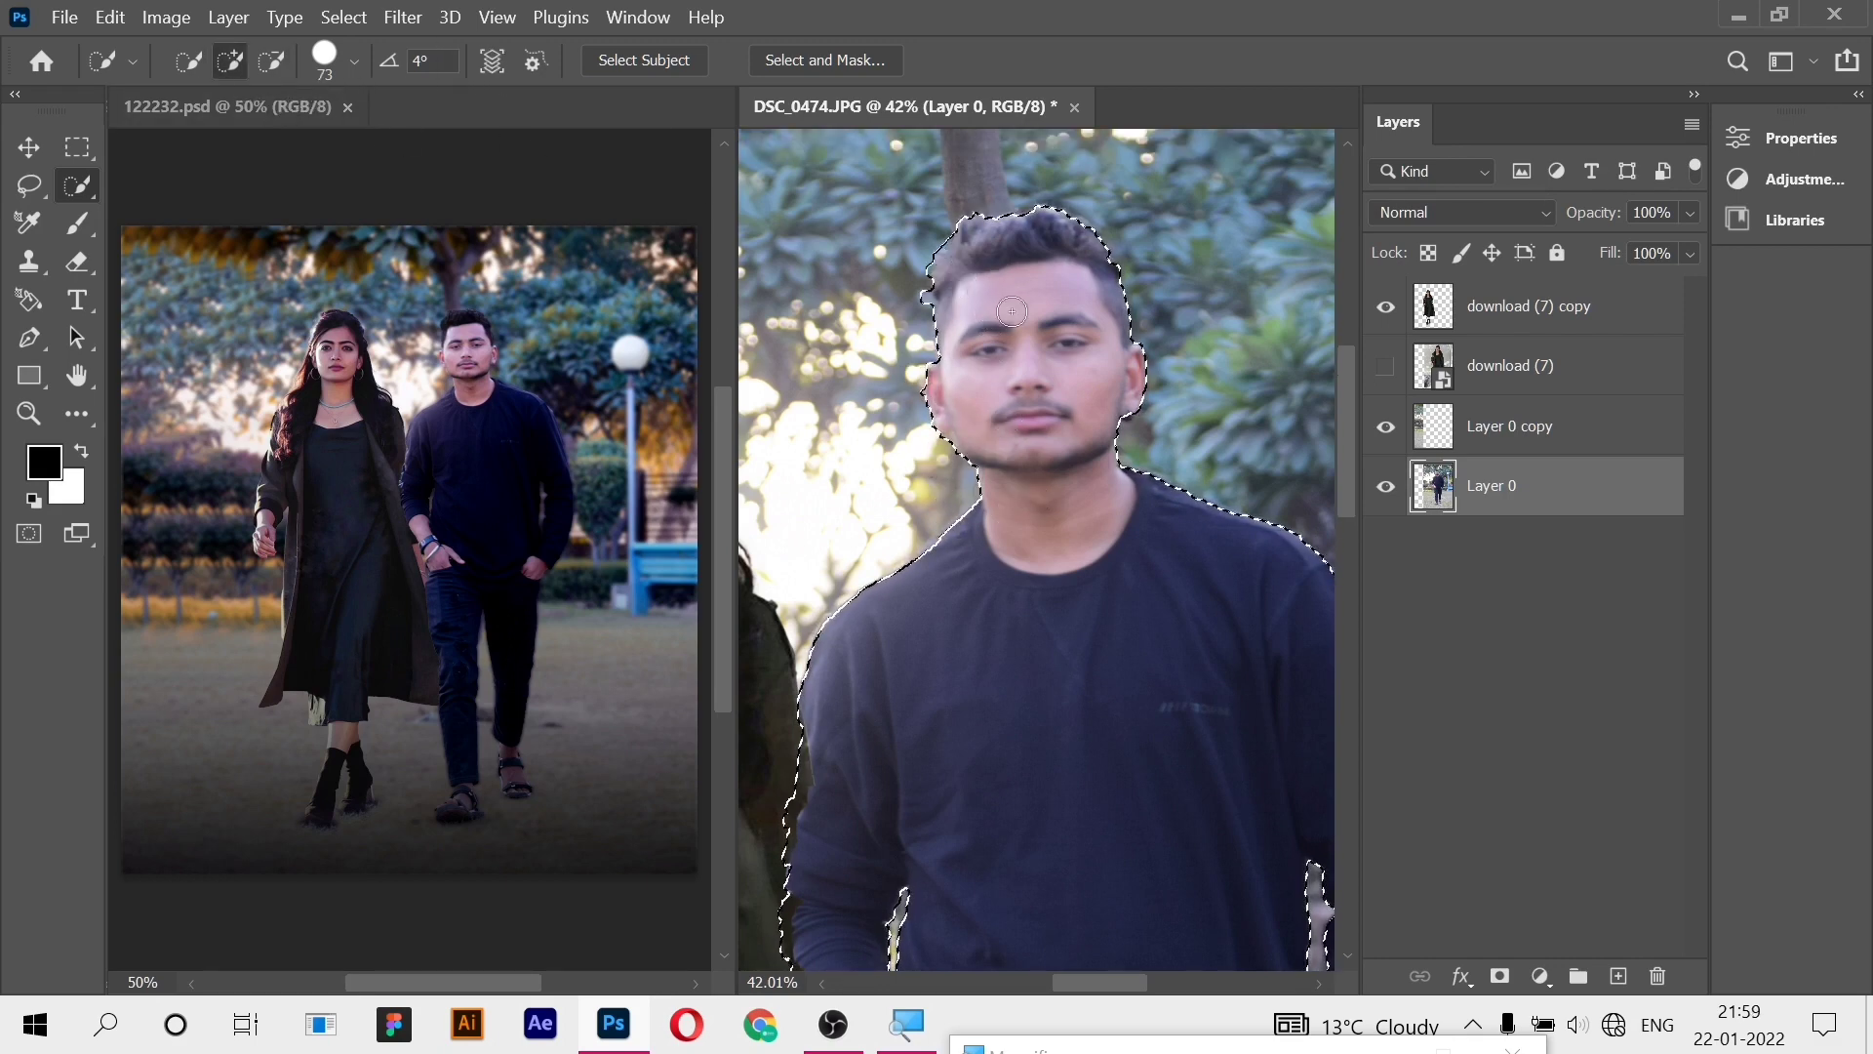
scroll(1012, 310, "down", 2)
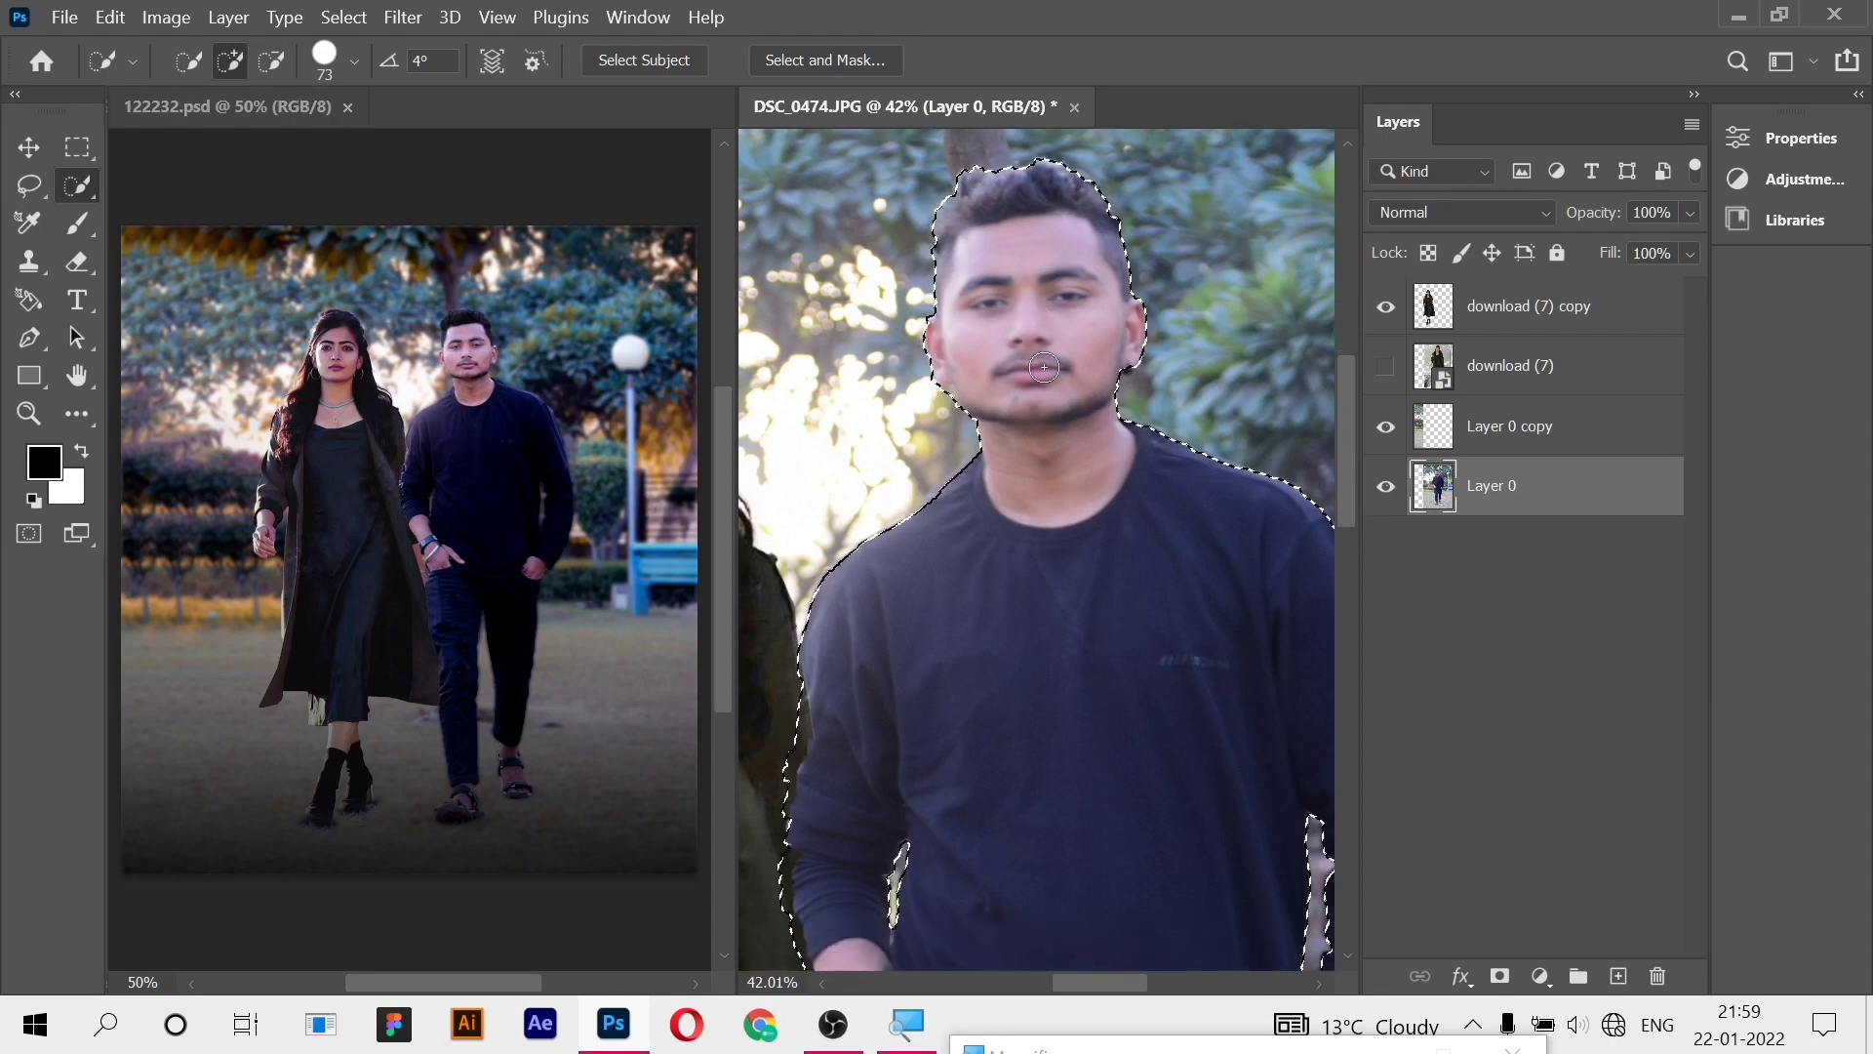
- Refine the man's selection edge in Select and Mask, output him to a new layer, and show Layer 0 again
left_click(342, 19)
left_click(484, 406)
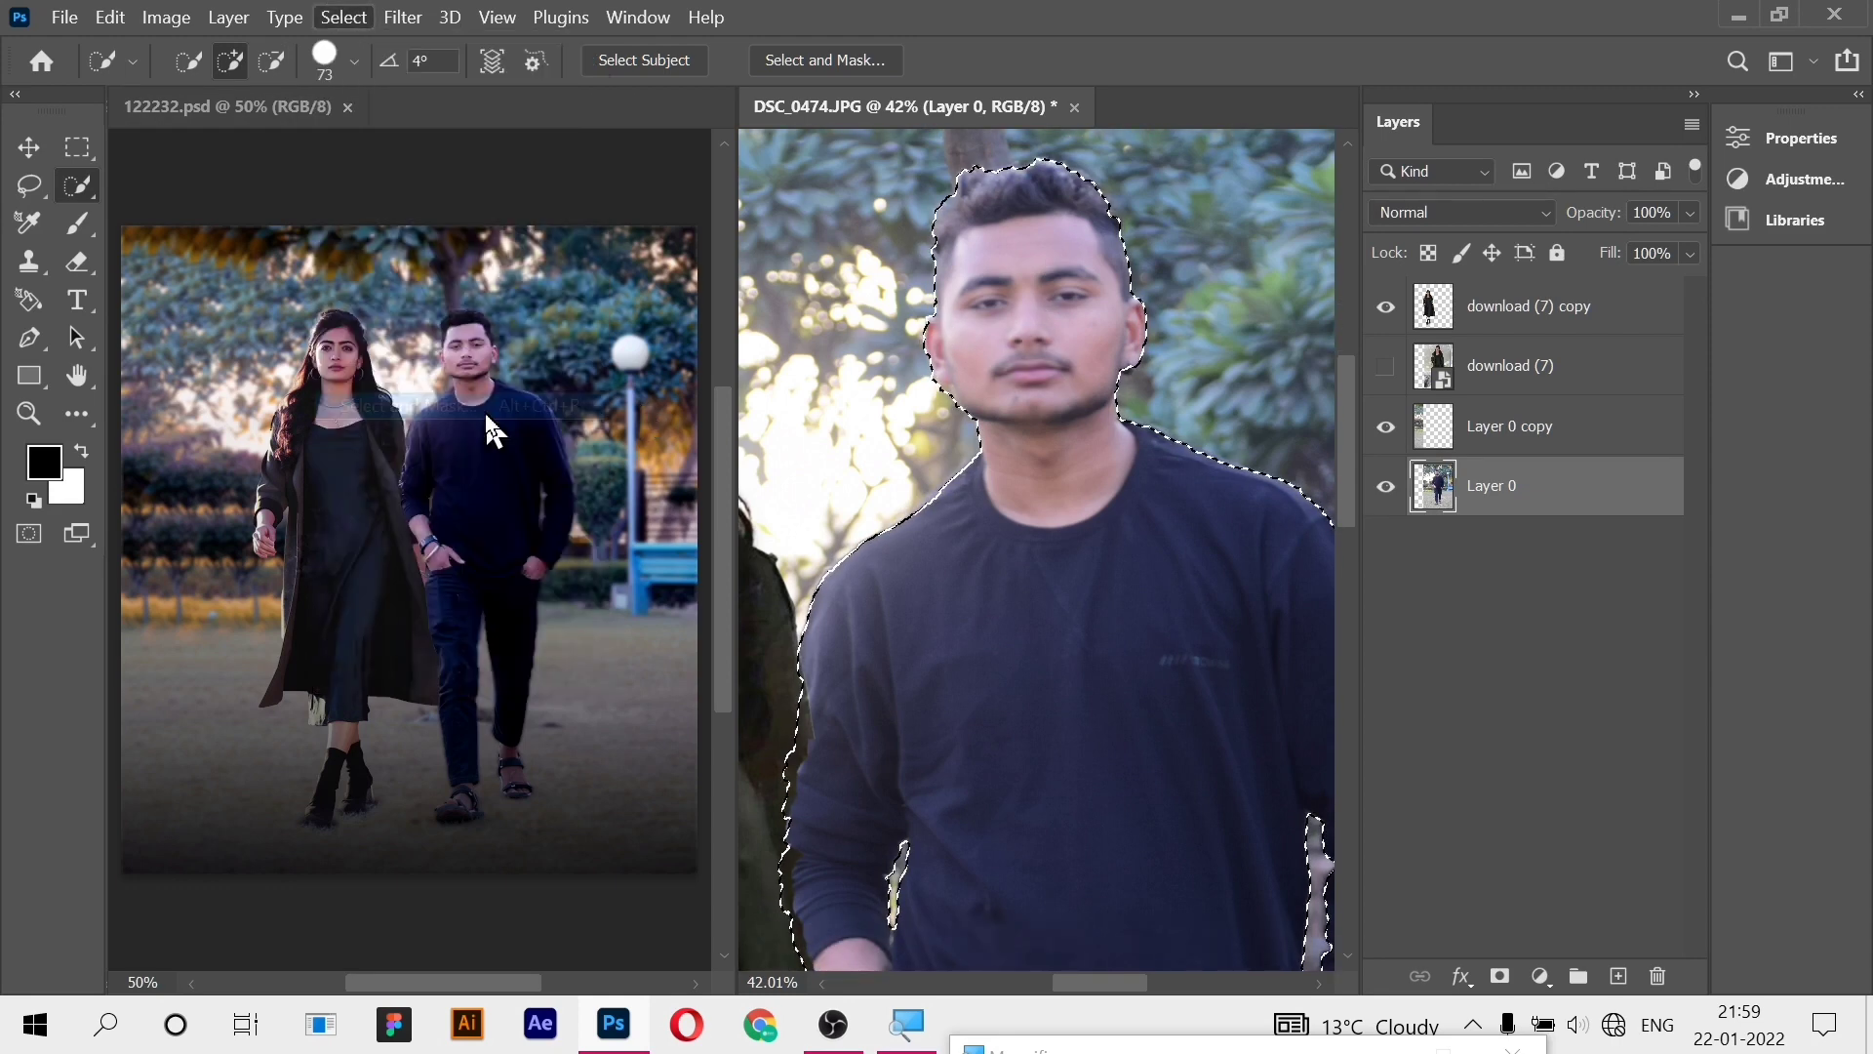
left_click_drag(1105, 60, 1303, 81)
mouse_move(1315, 426)
left_mouse_down()
mouse_move(1340, 437)
mouse_move(1313, 430)
left_mouse_up()
left_click(1423, 710)
left_click(1371, 787)
left_click(1455, 813)
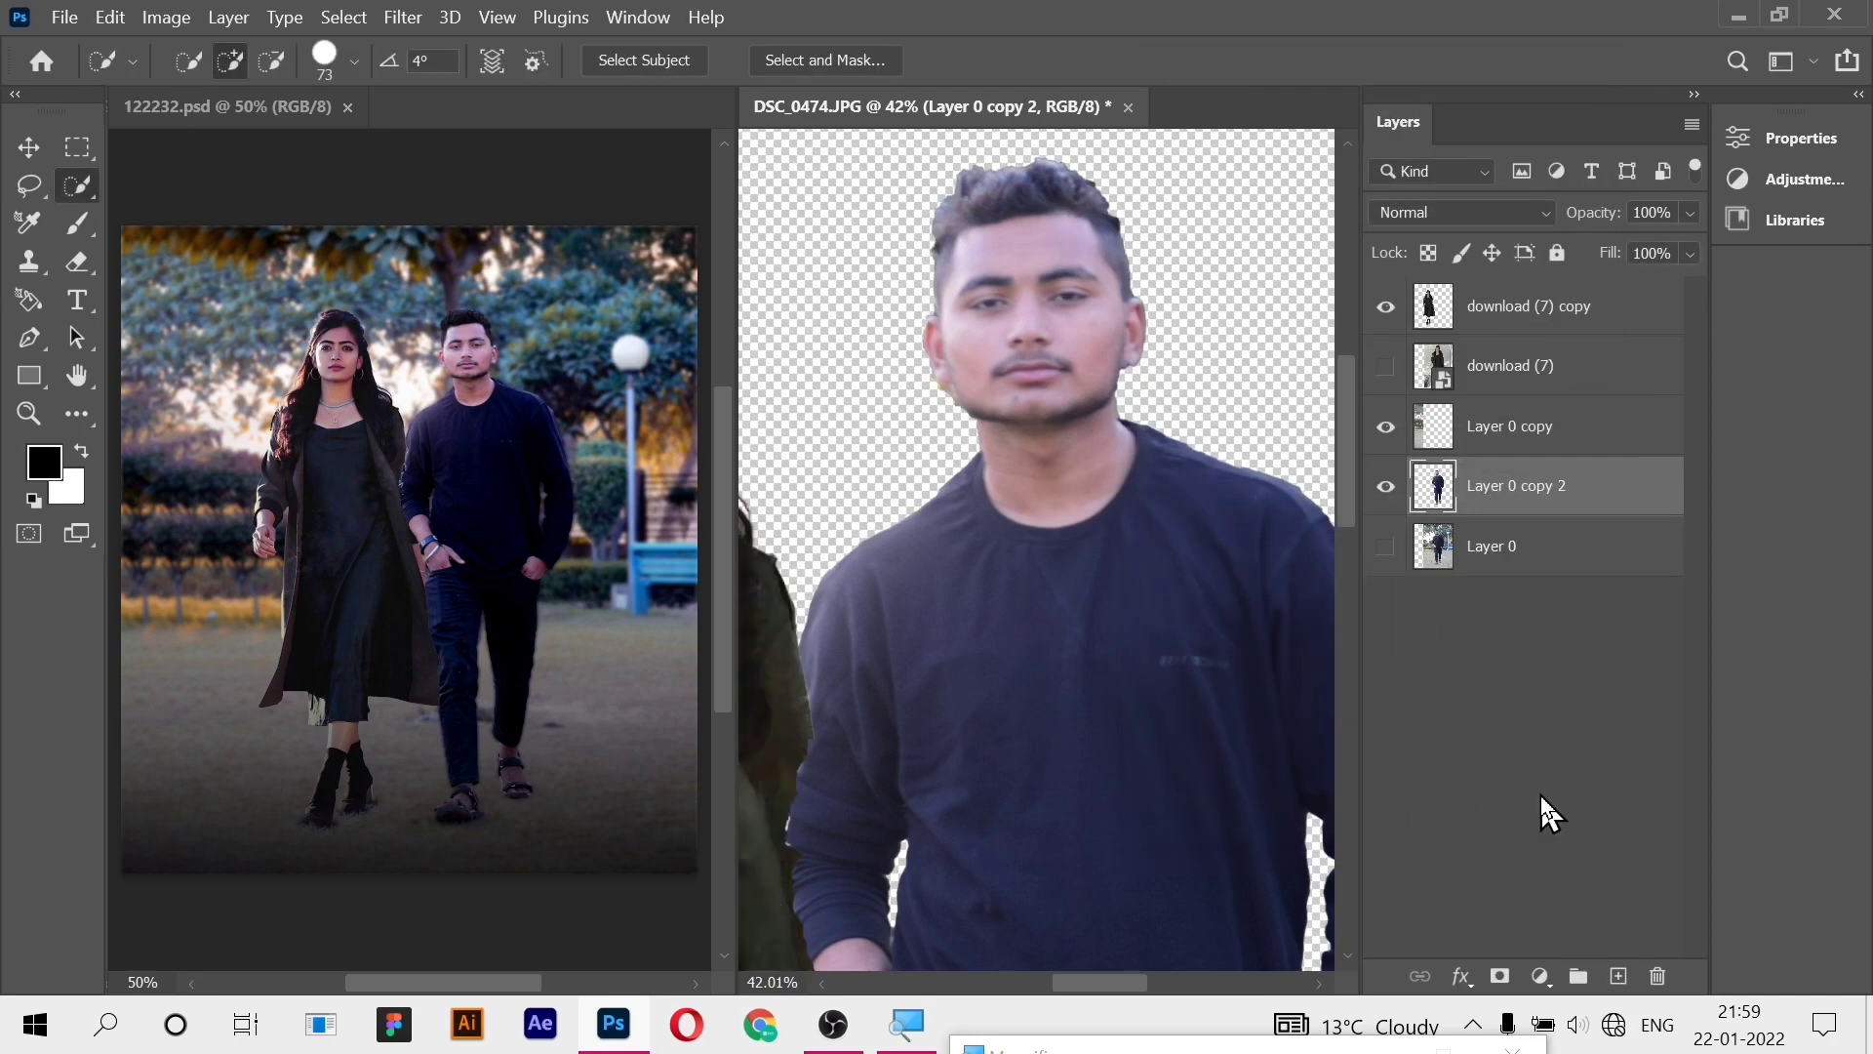
key("ctrl+minus")
key("ctrl+minus")
key("ctrl+minus")
key("ctrl+minus")
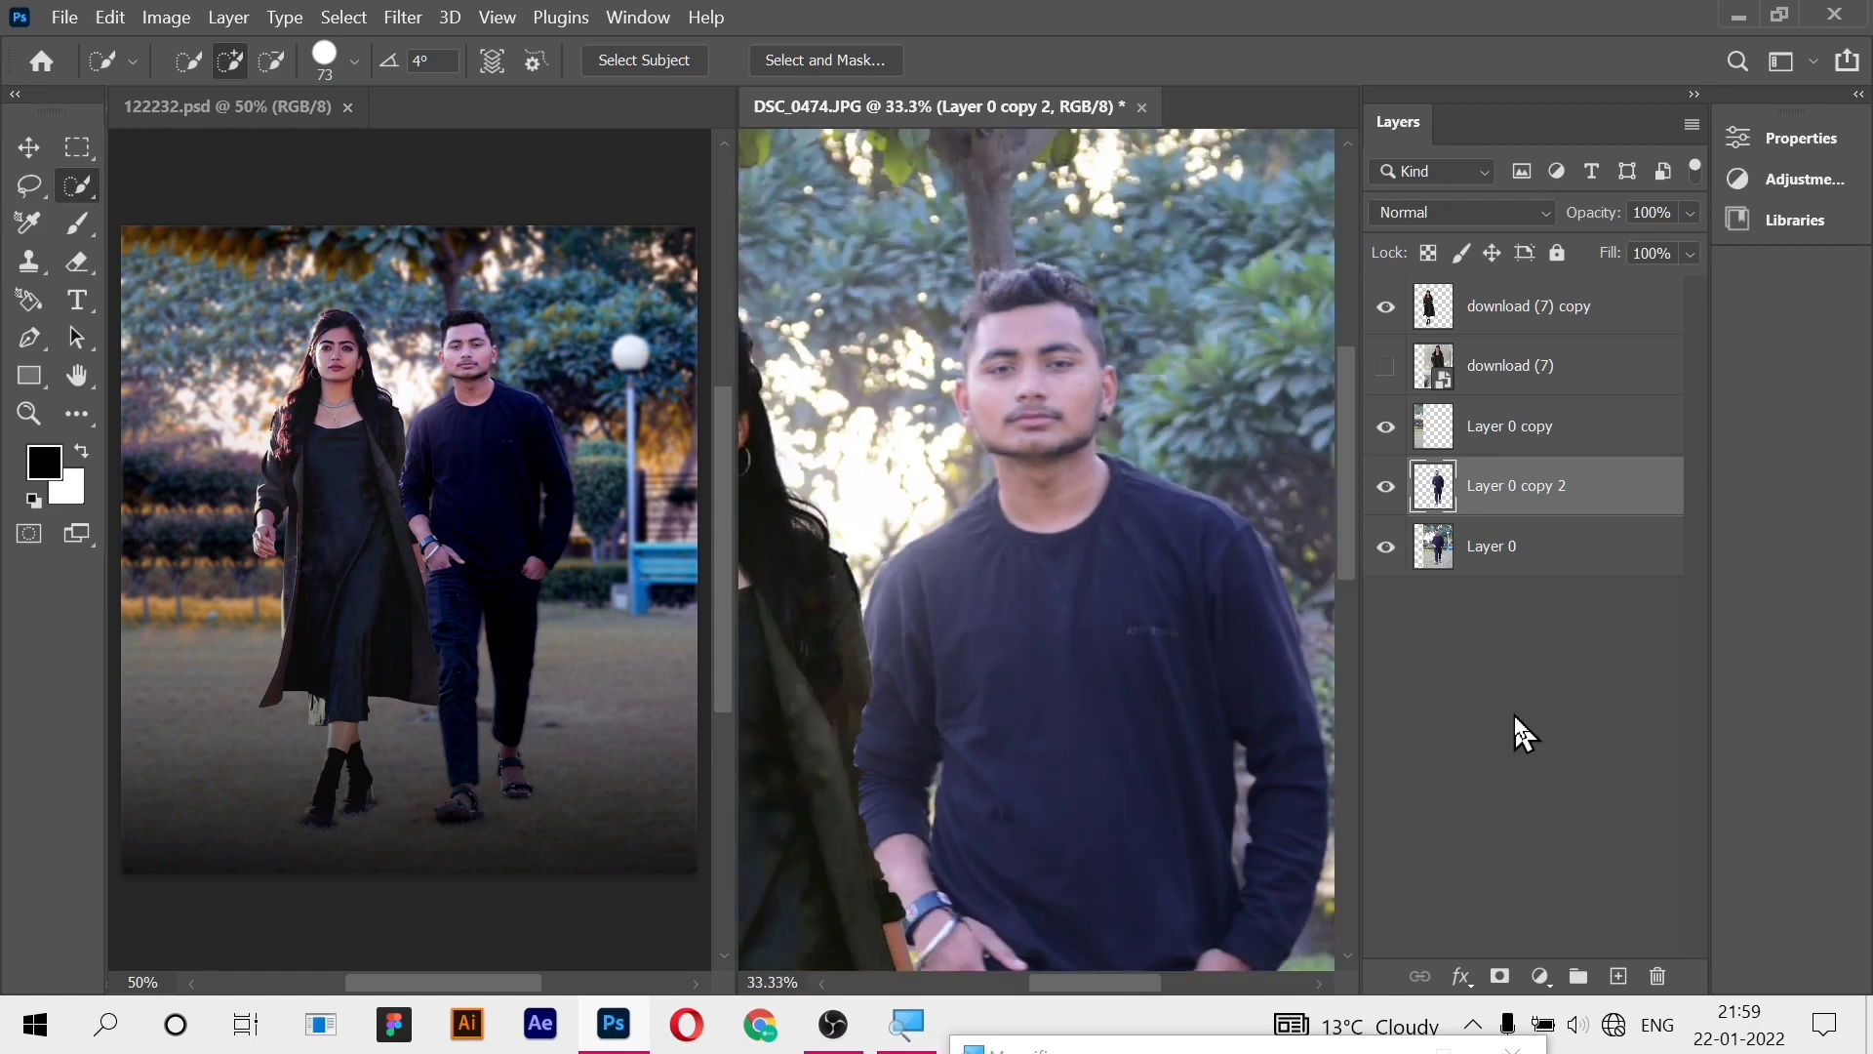
- Open the man's cut-out in the Camera Raw Filter, set Blacks to -75 and Clarity to +6, and lower Whites, Shadows and Highlights
scroll(1112, 671, "down", 2)
key("ctrl+minus")
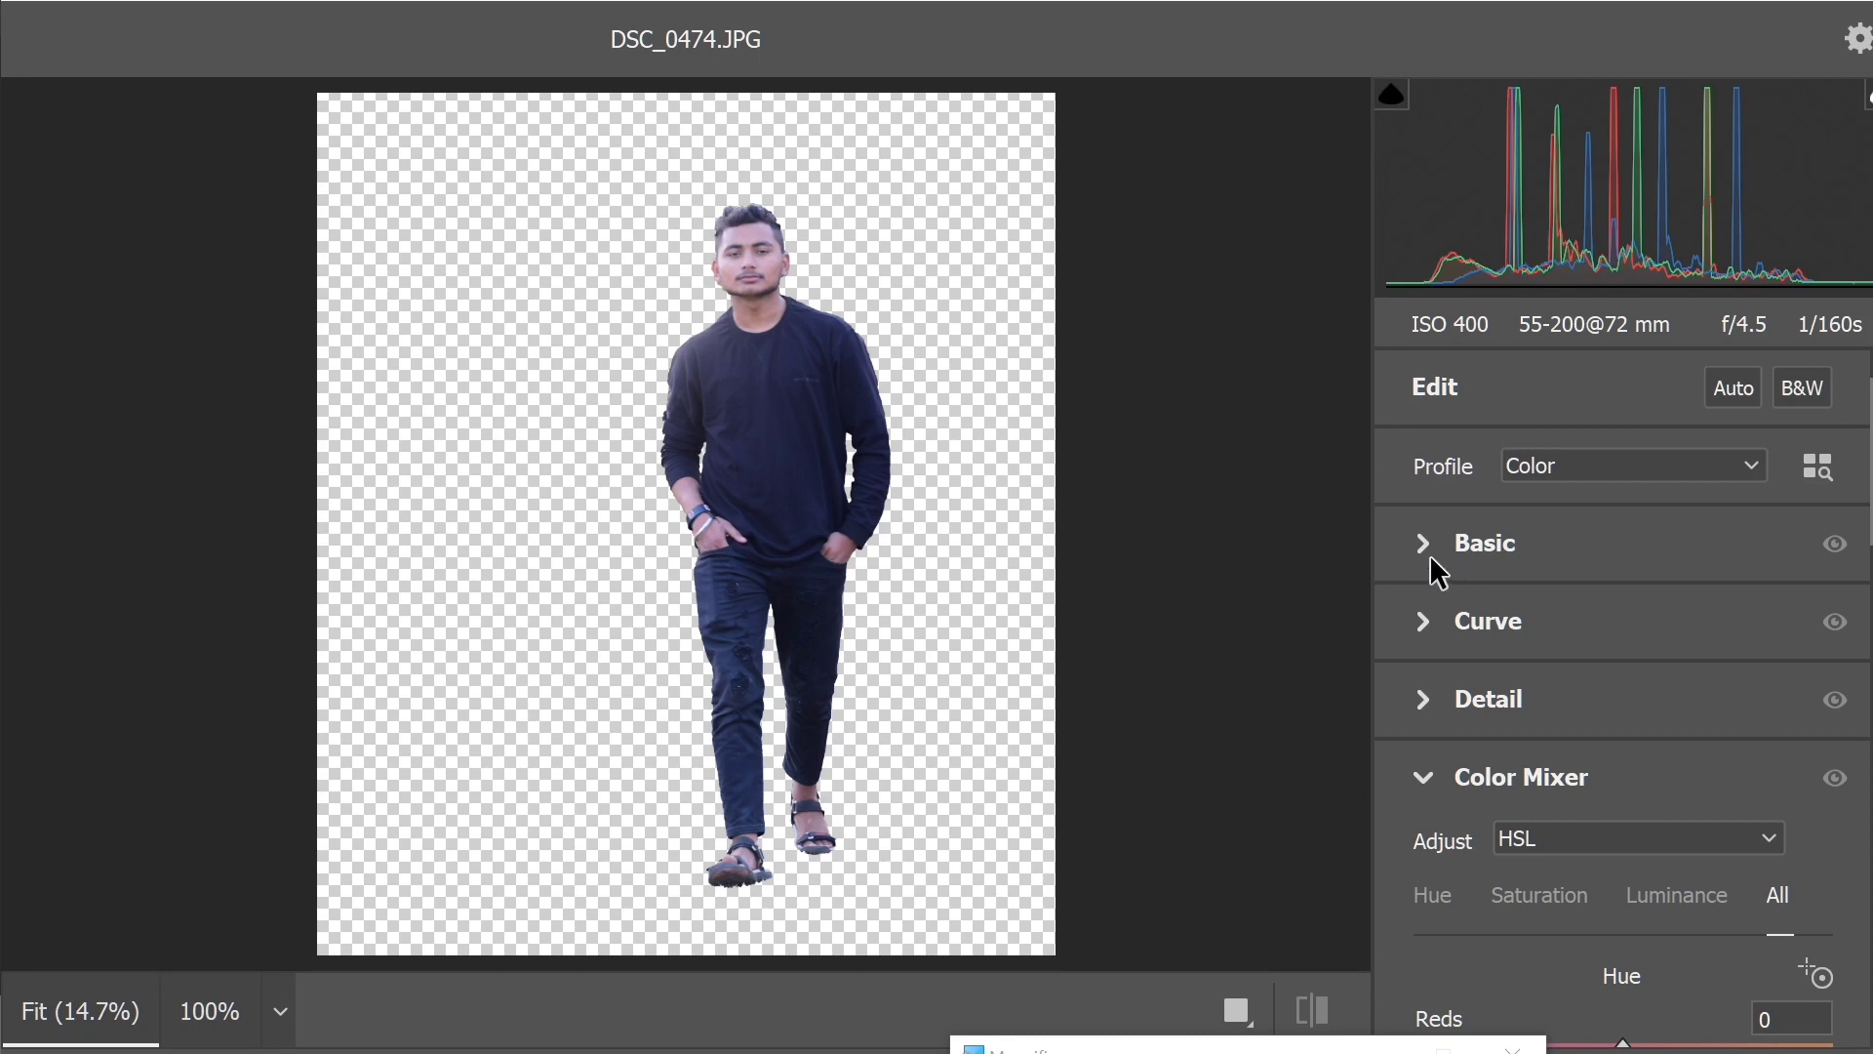
left_click(1432, 549)
left_click_drag(1623, 817, 1467, 828)
left_click(1635, 976)
left_click_drag(1623, 753, 1572, 753)
left_click_drag(1624, 694, 1561, 695)
left_click_drag(1624, 634, 1589, 641)
scroll(1641, 818, "down", 4)
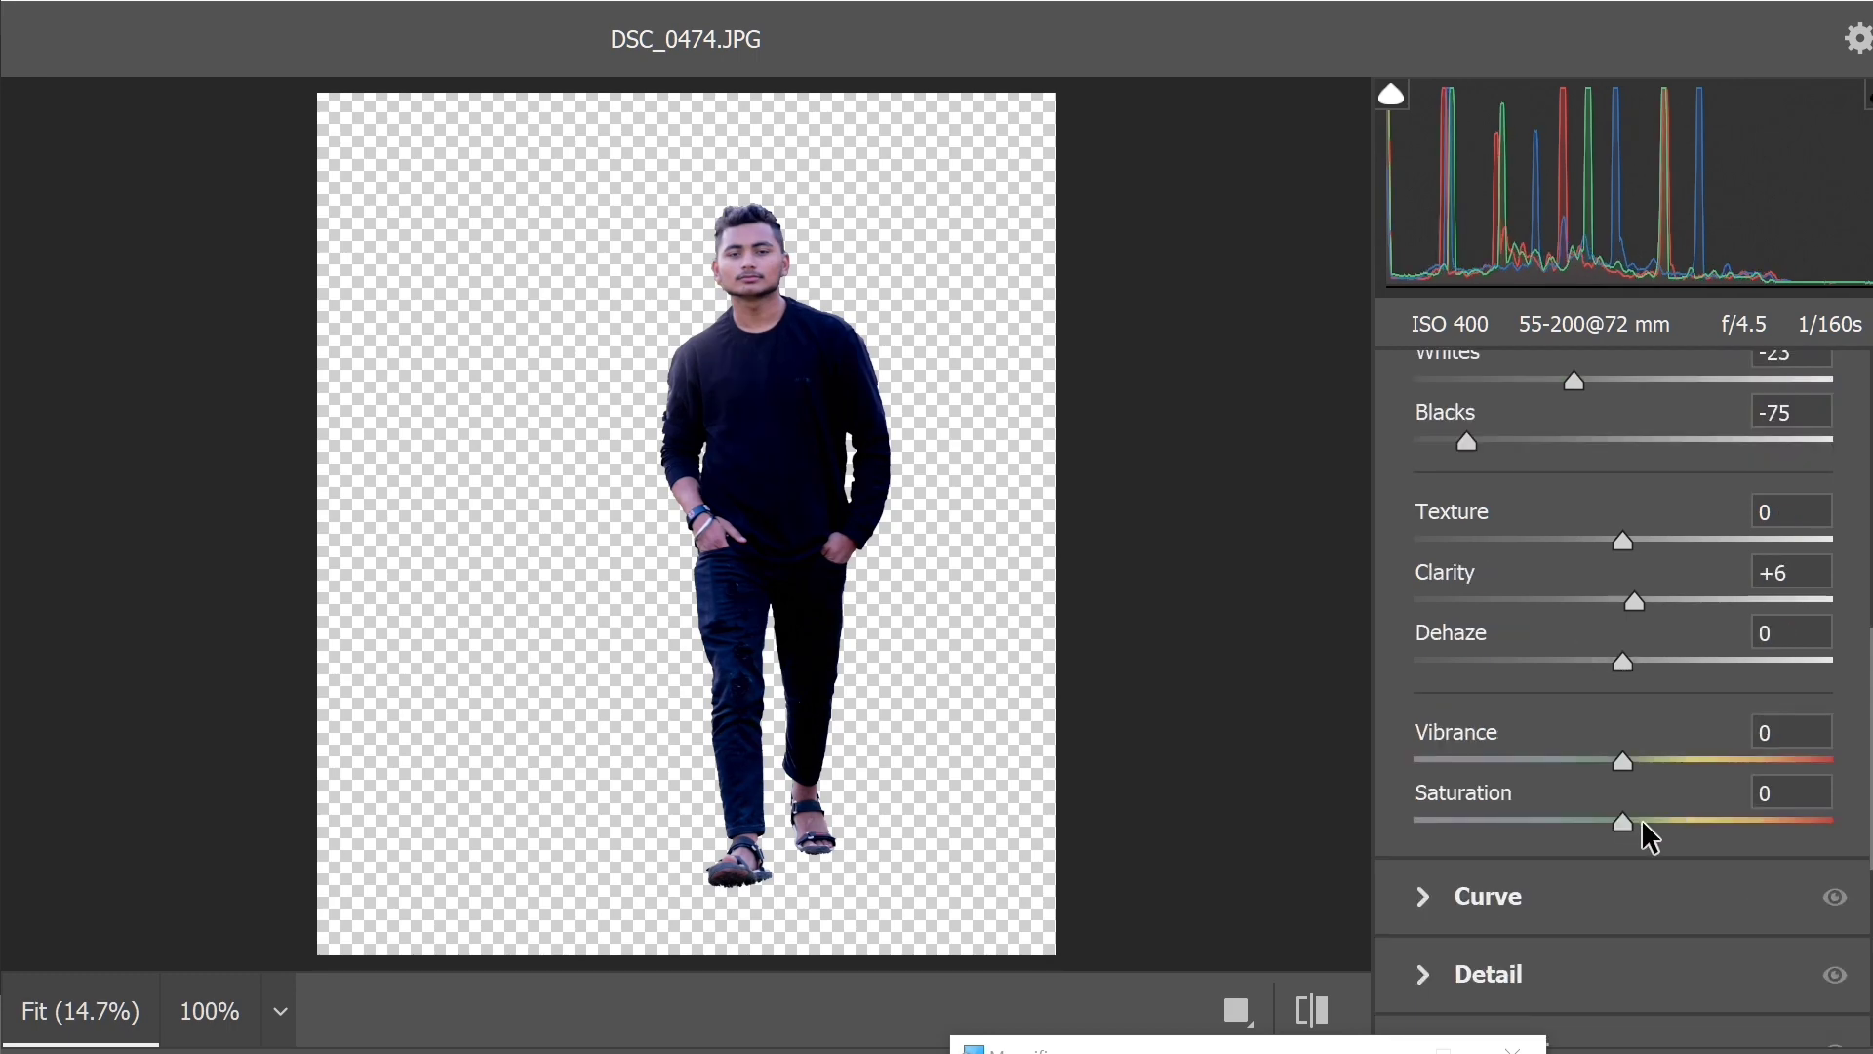
left_click(1625, 540)
- Raise the Oranges luminance slightly in the Camera Raw color mixer and apply the filter to the man's layer
scroll(1463, 849, "down", 5)
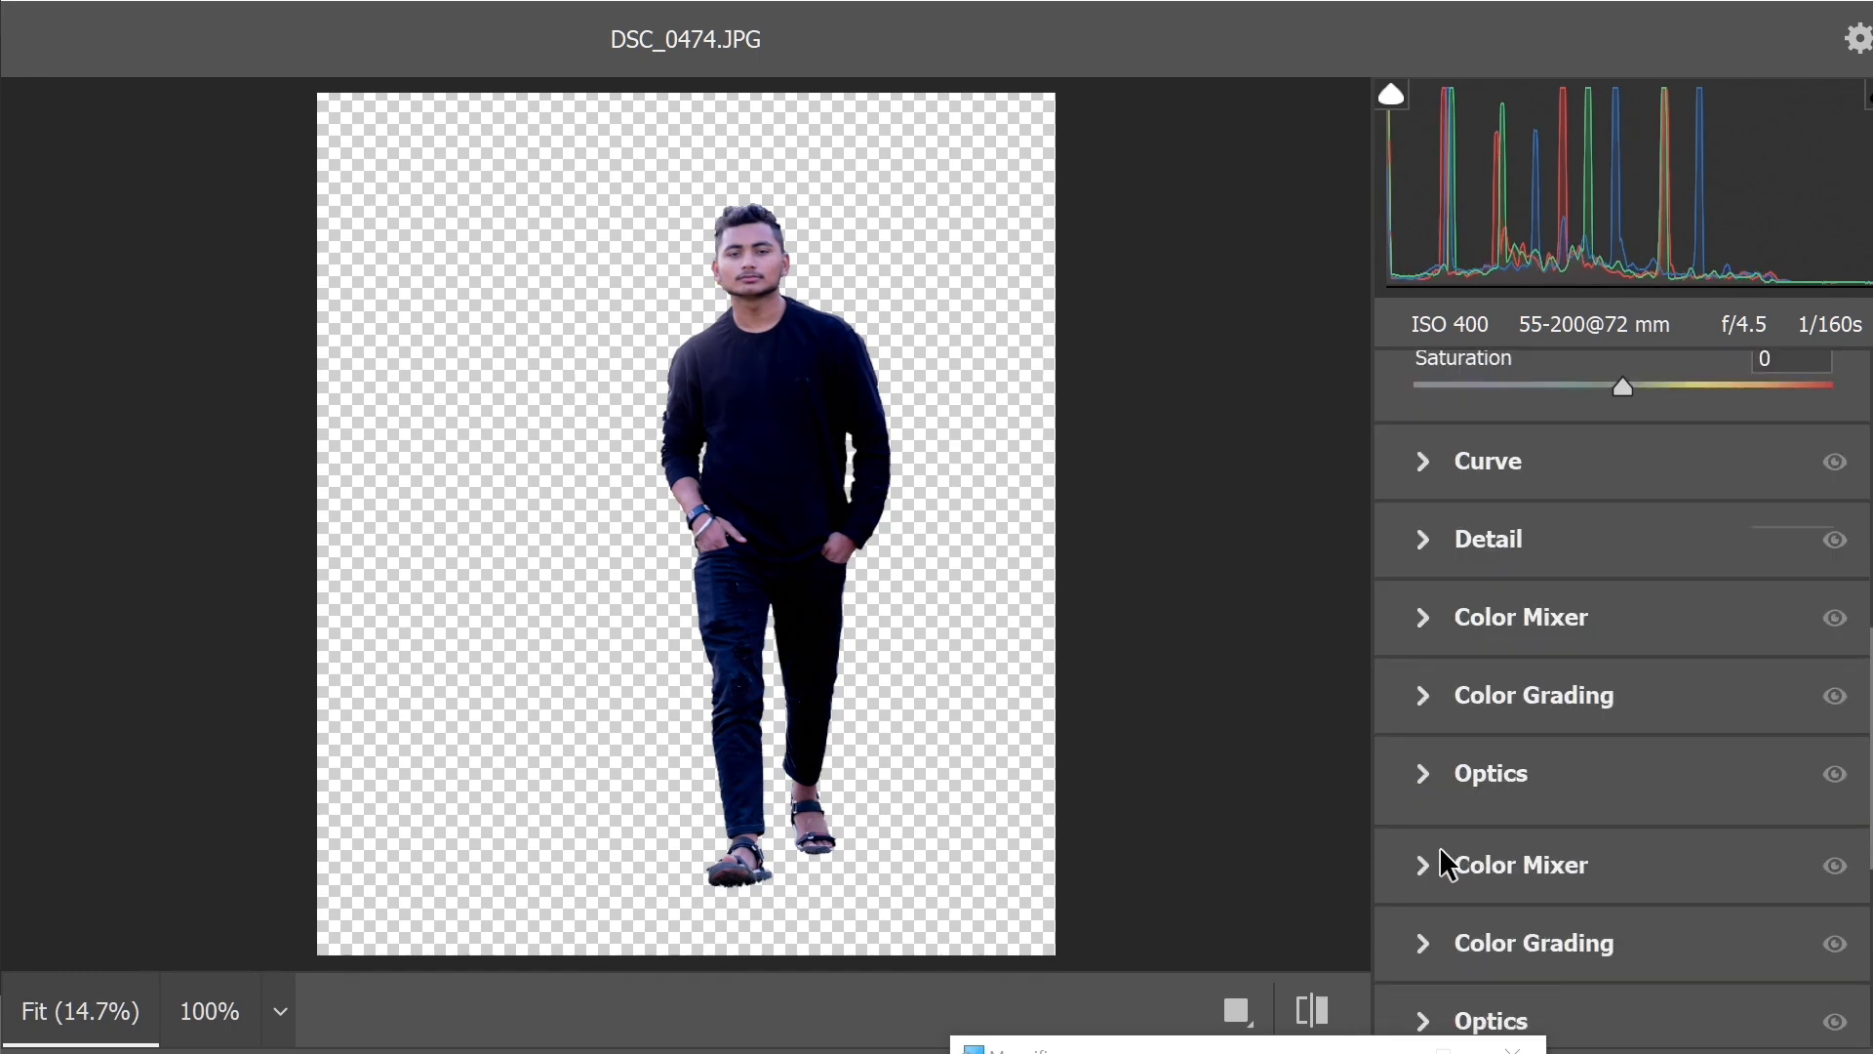
left_click(1554, 643)
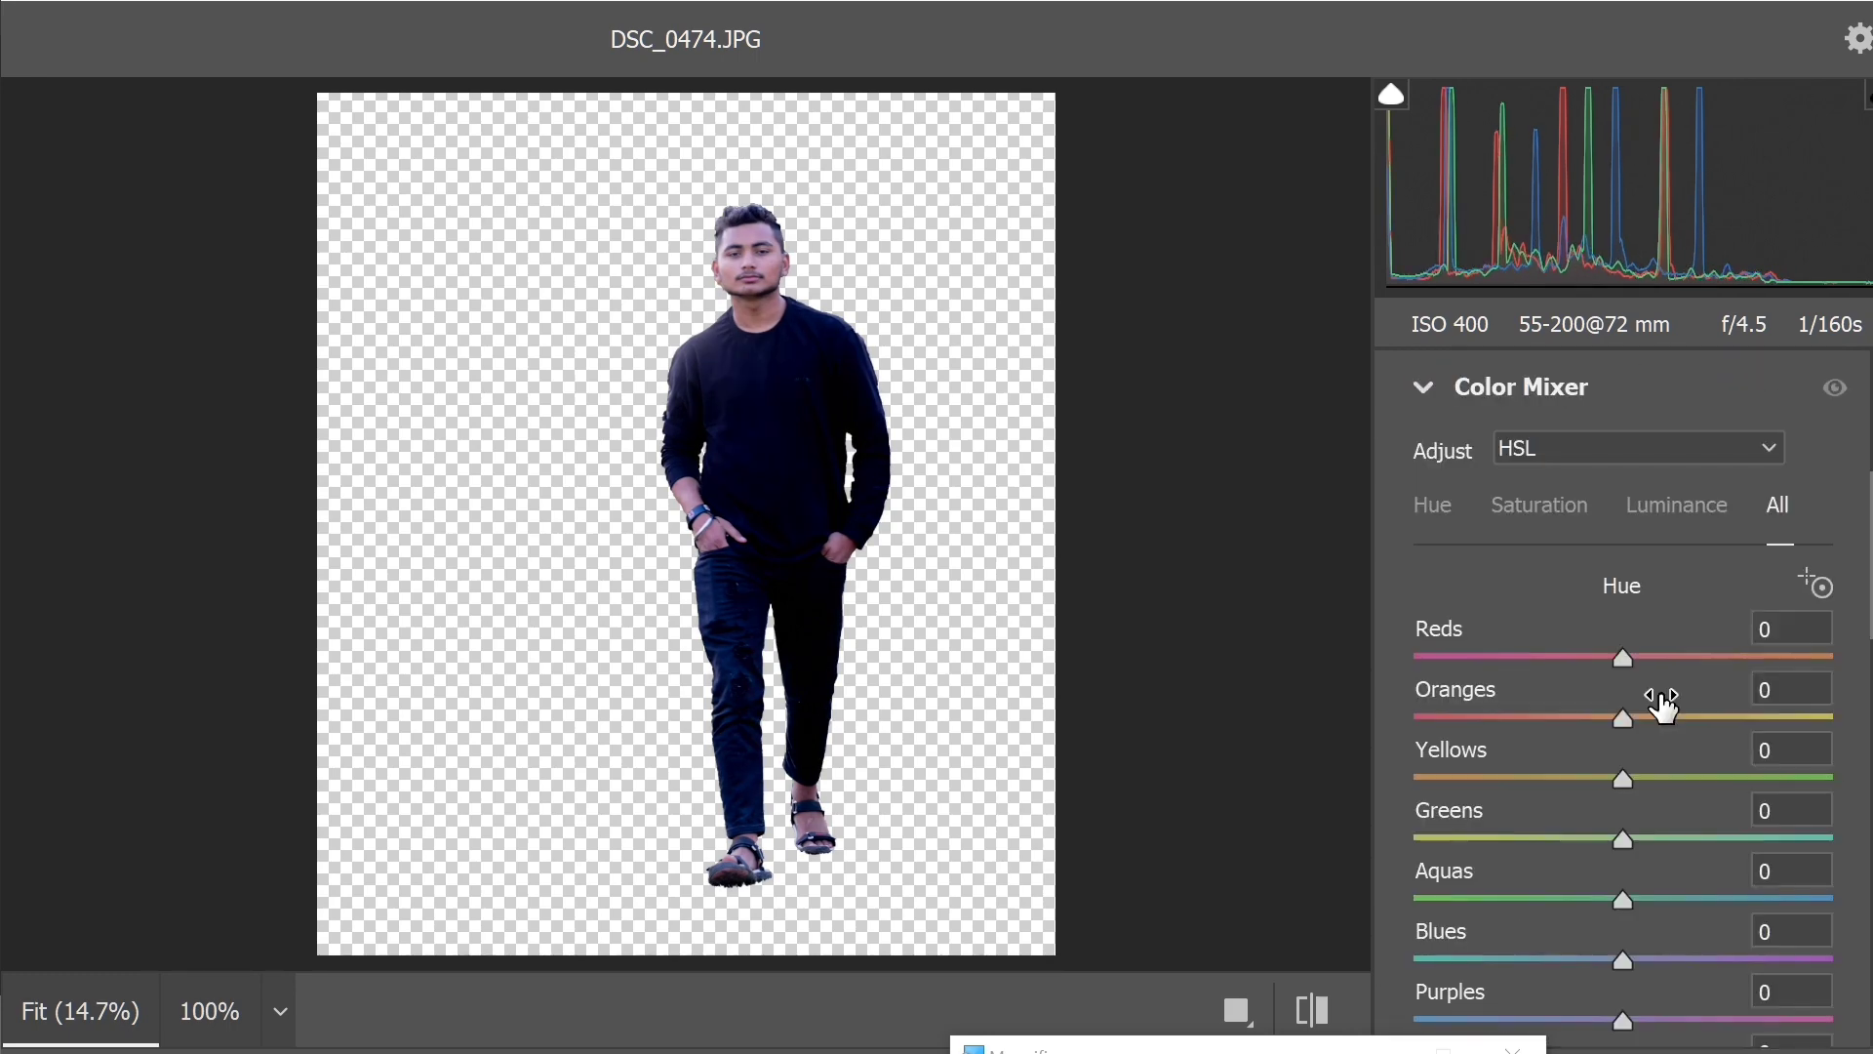
scroll(1659, 703, "down", 3)
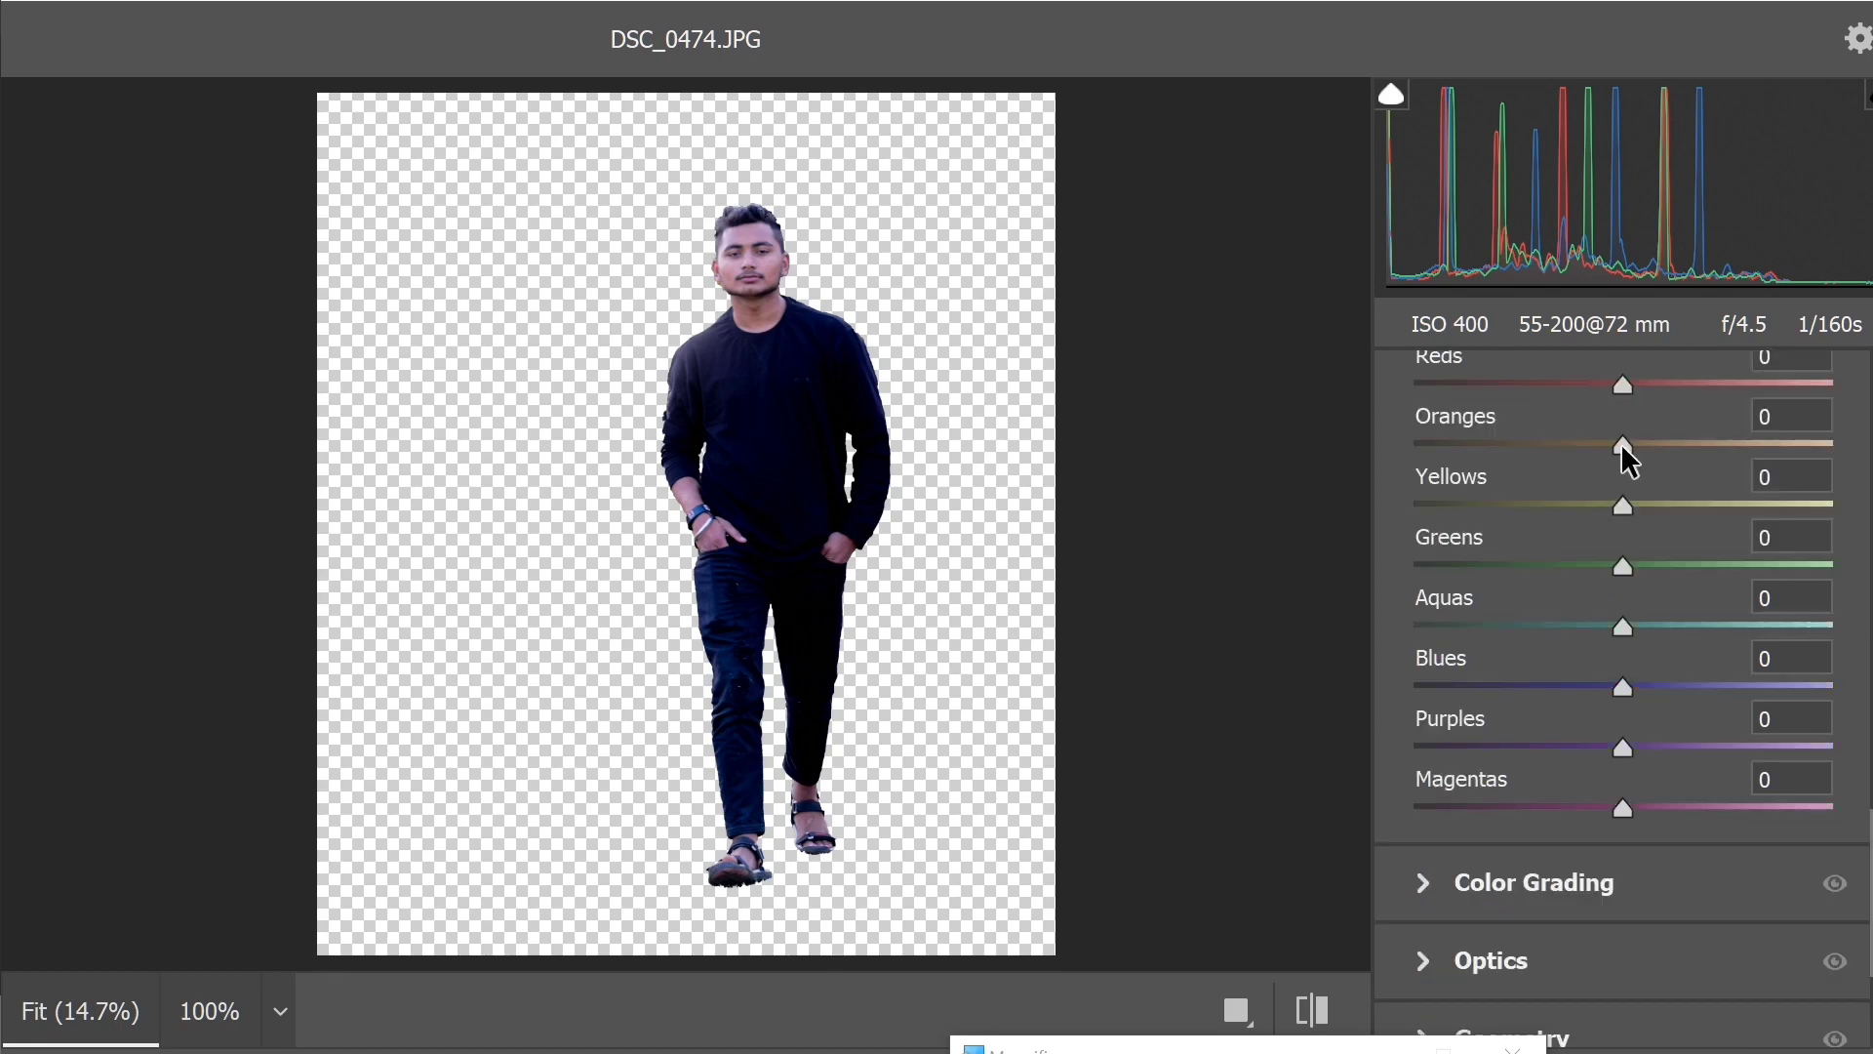
left_click_drag(1620, 443, 1634, 447)
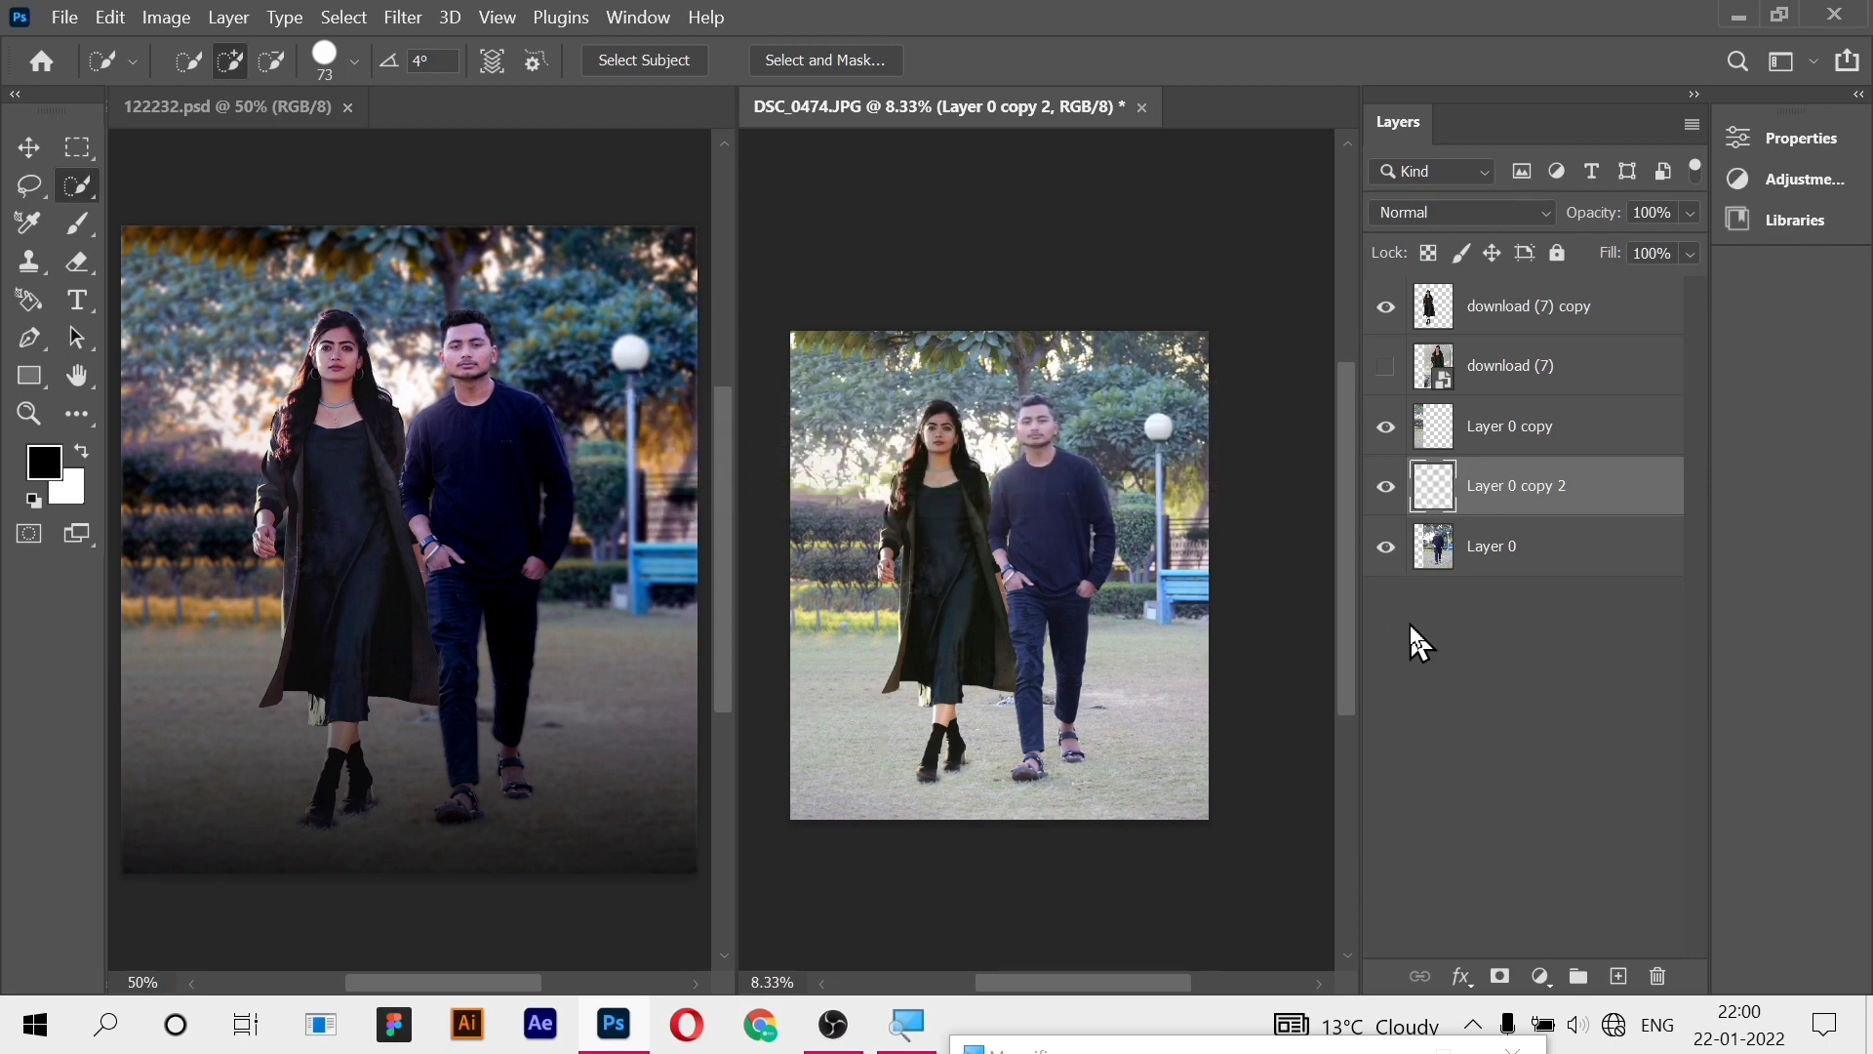
- Try a clipped Selective Color adjustment on the man's layer, lowering cyan and magenta in the reds
left_click(1797, 180)
left_click(1537, 272)
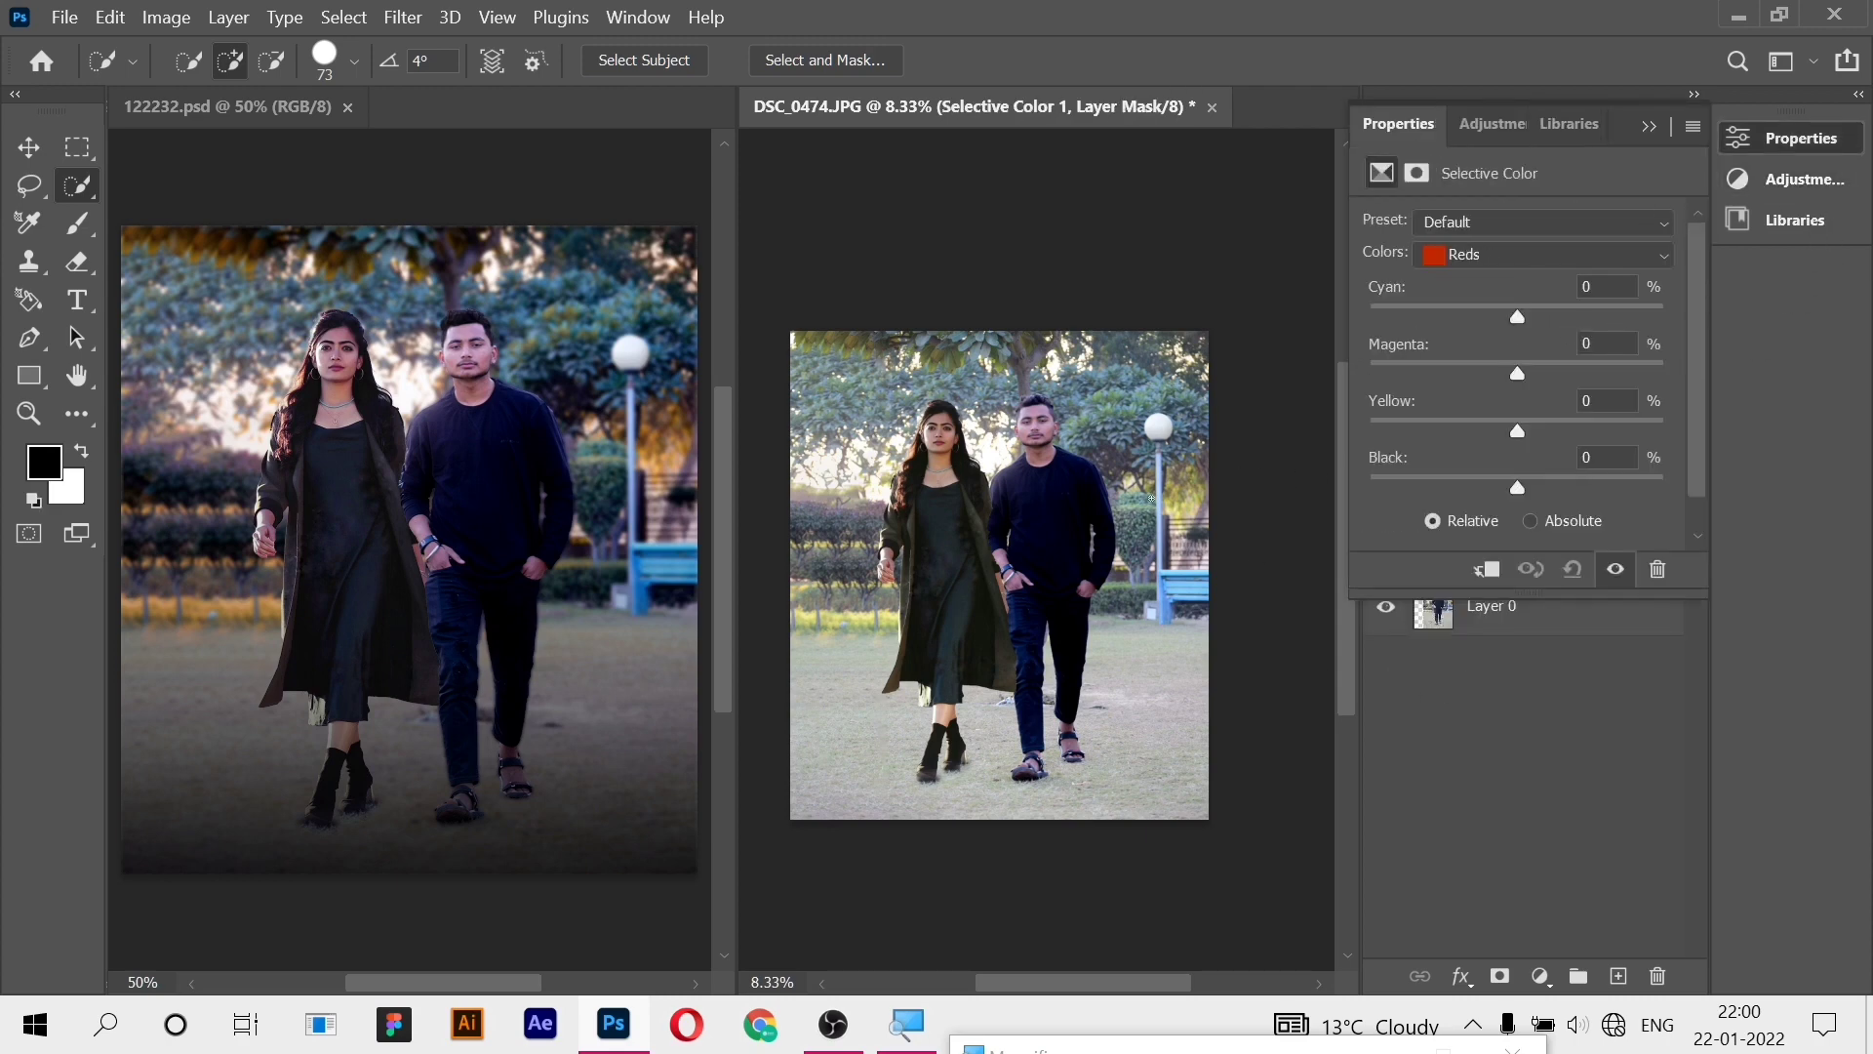
key("ctrl+plus")
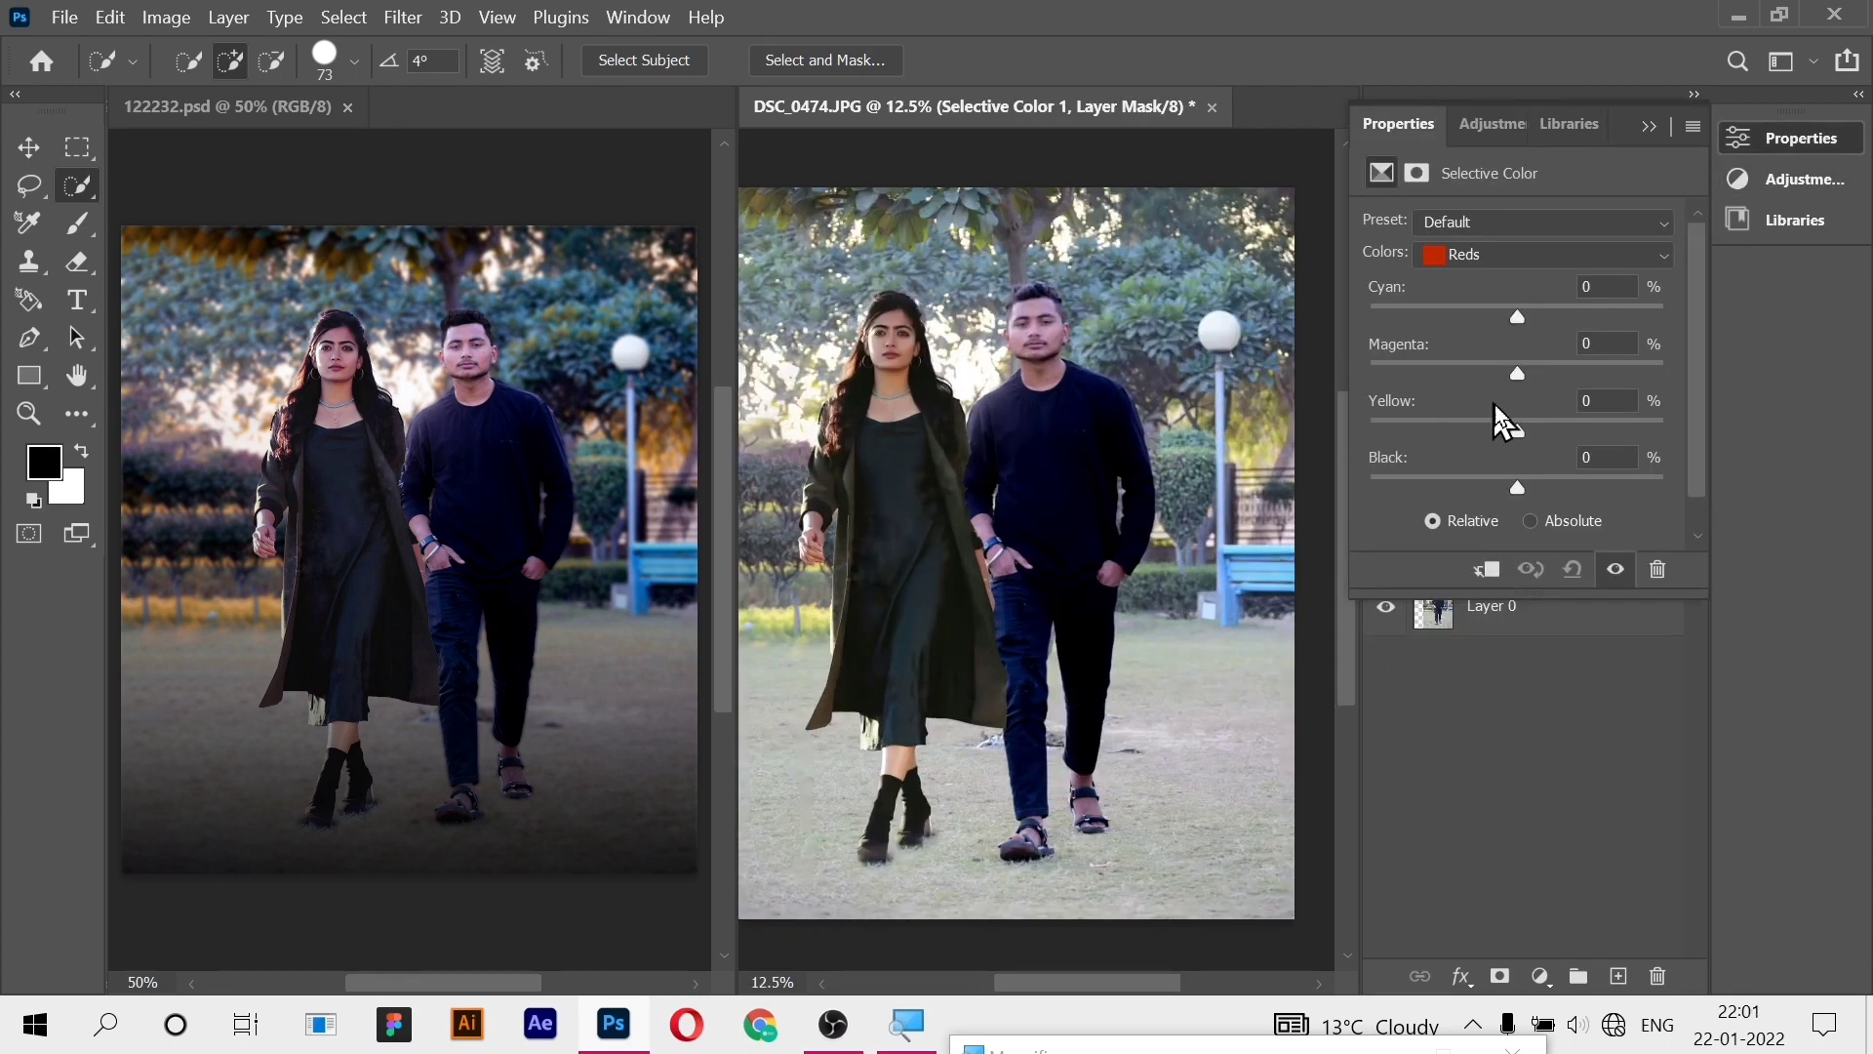
left_click_drag(1517, 315, 1454, 381)
left_click(1484, 569)
left_click_drag(1453, 317, 1413, 337)
left_click_drag(1518, 377, 1477, 394)
left_click(1649, 125)
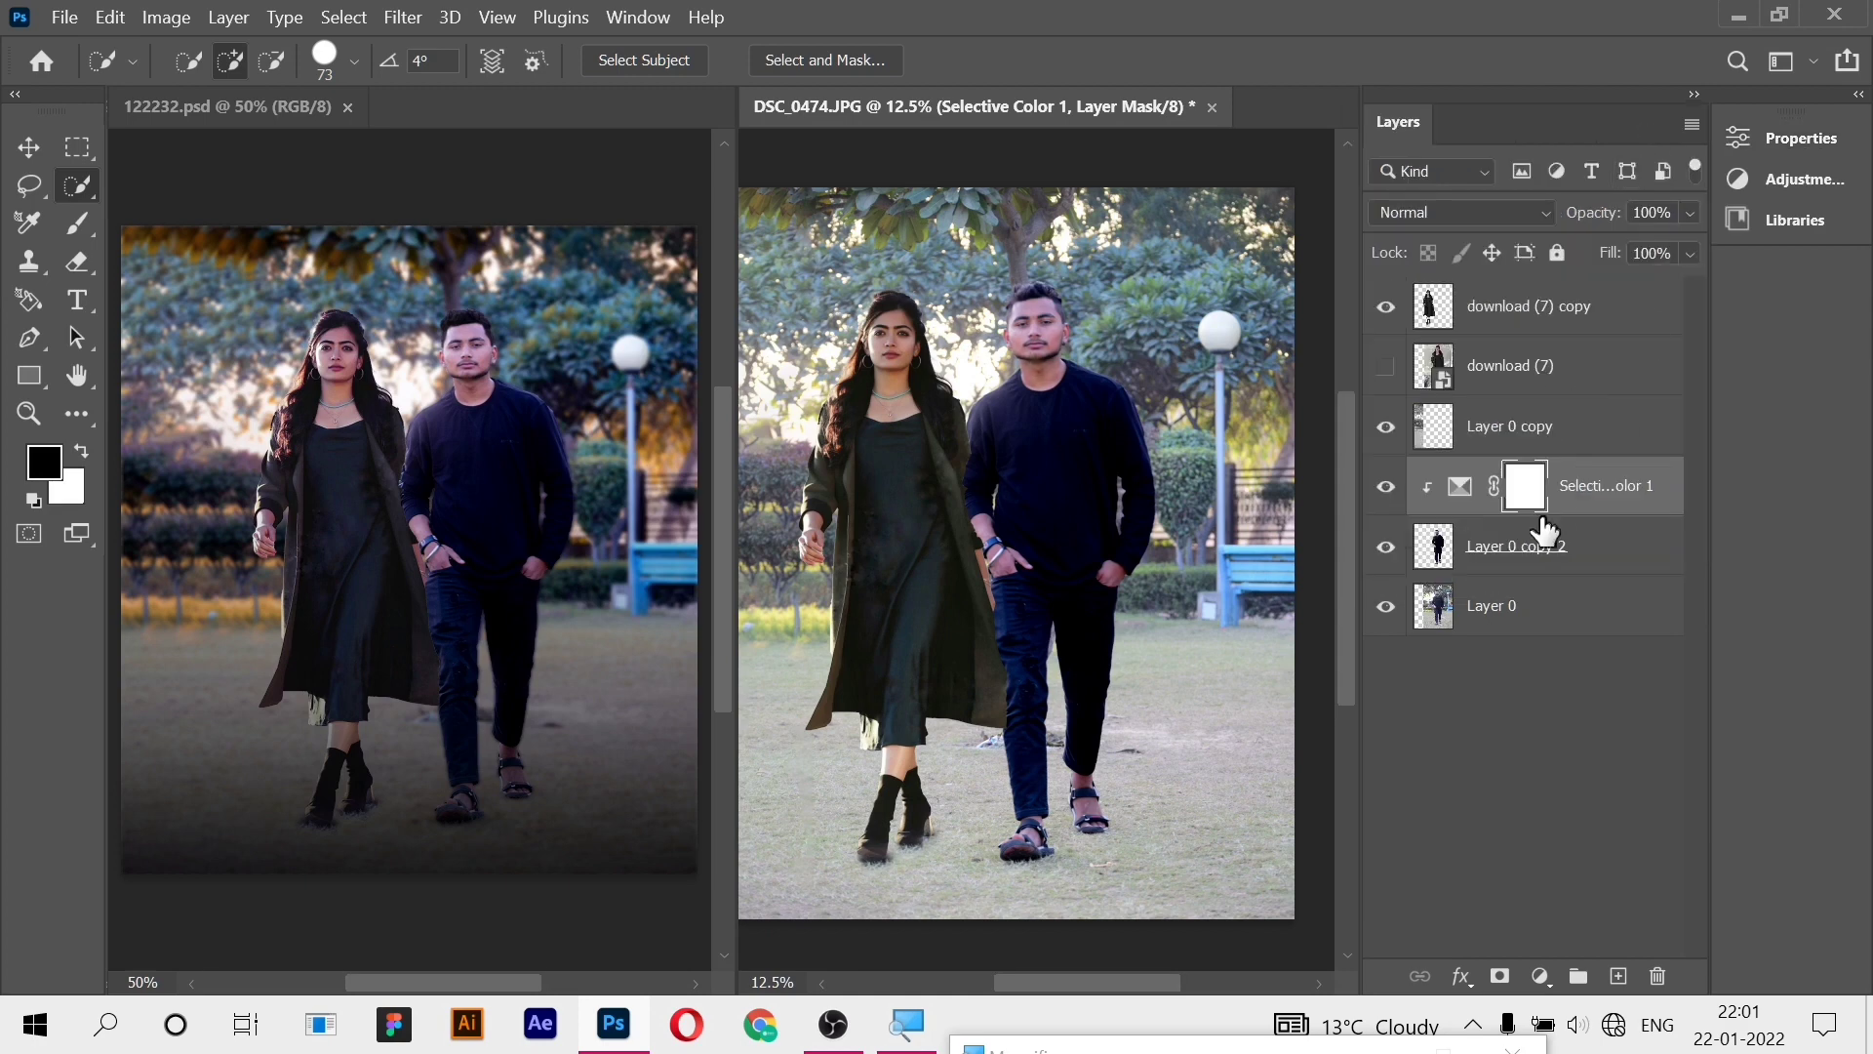
- Move the woman's cut-out layer beneath the man's cut-out, and place Layer 0 copy directly above Layer 0
left_click_drag(1506, 310, 1505, 565)
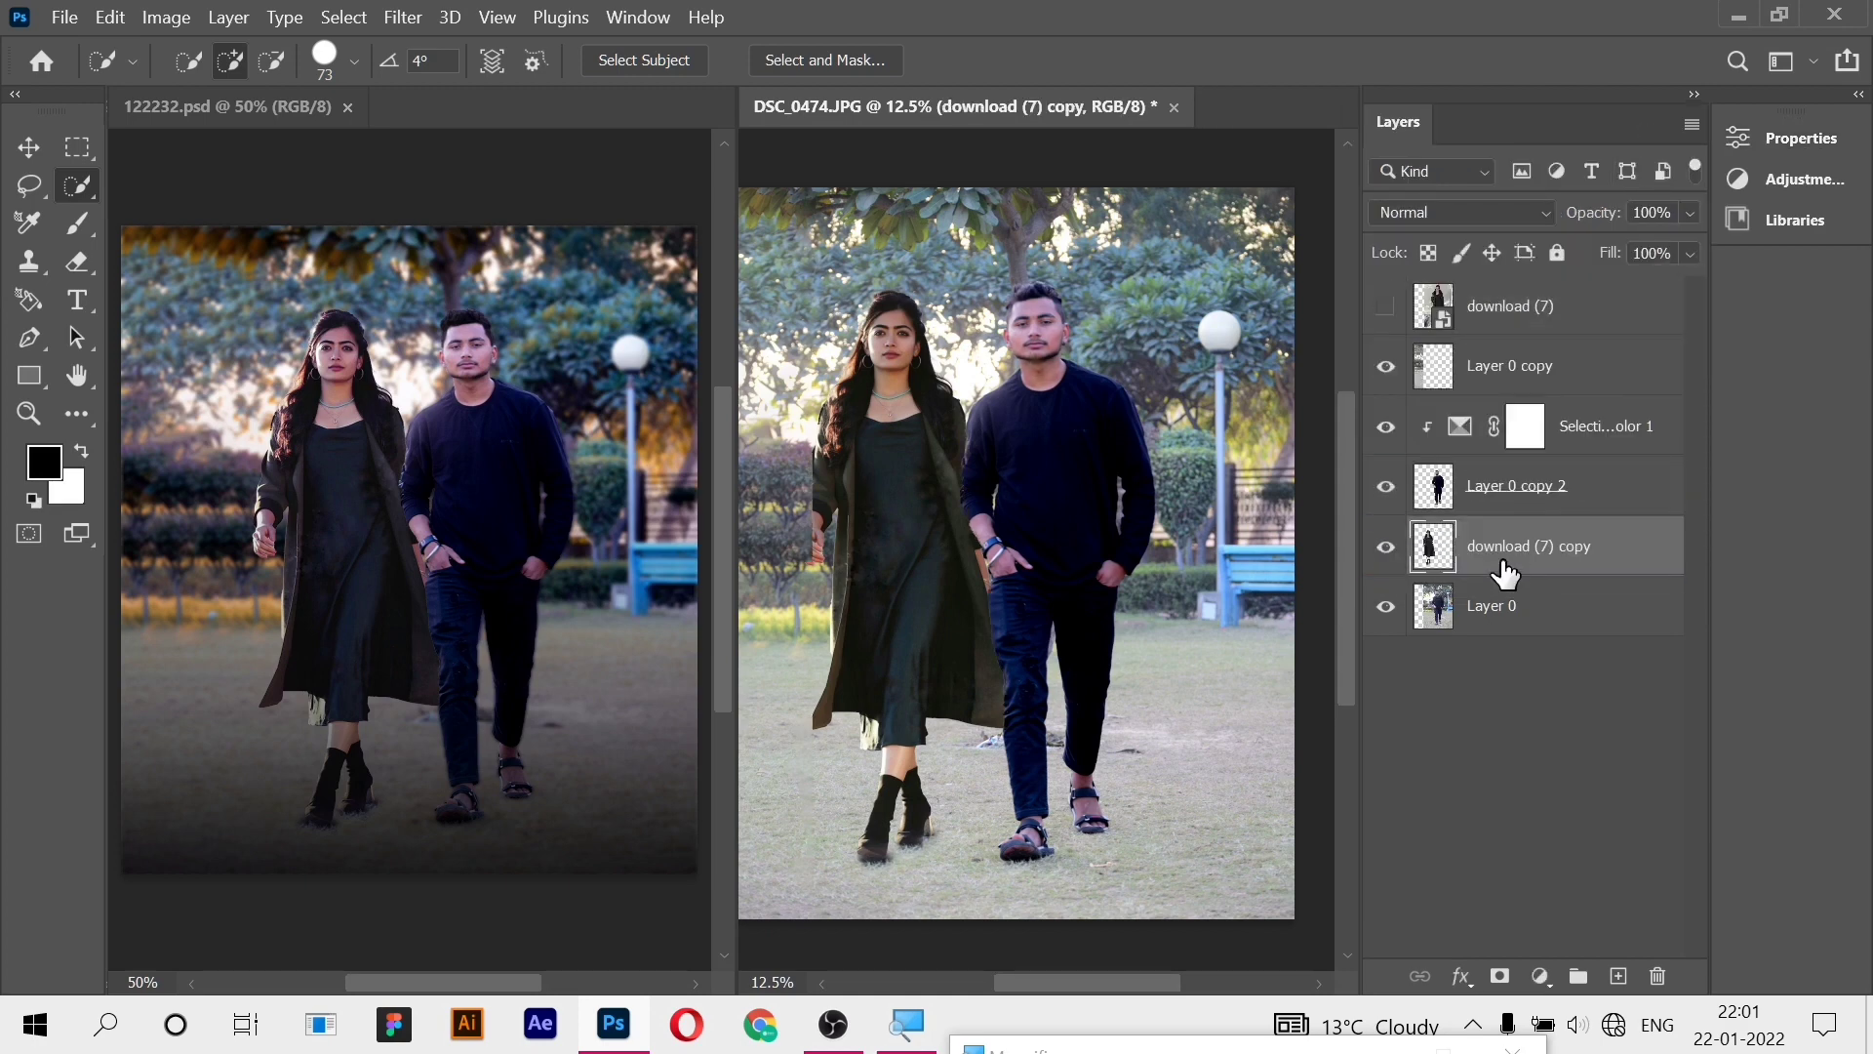
left_click_drag(1534, 375, 1522, 566)
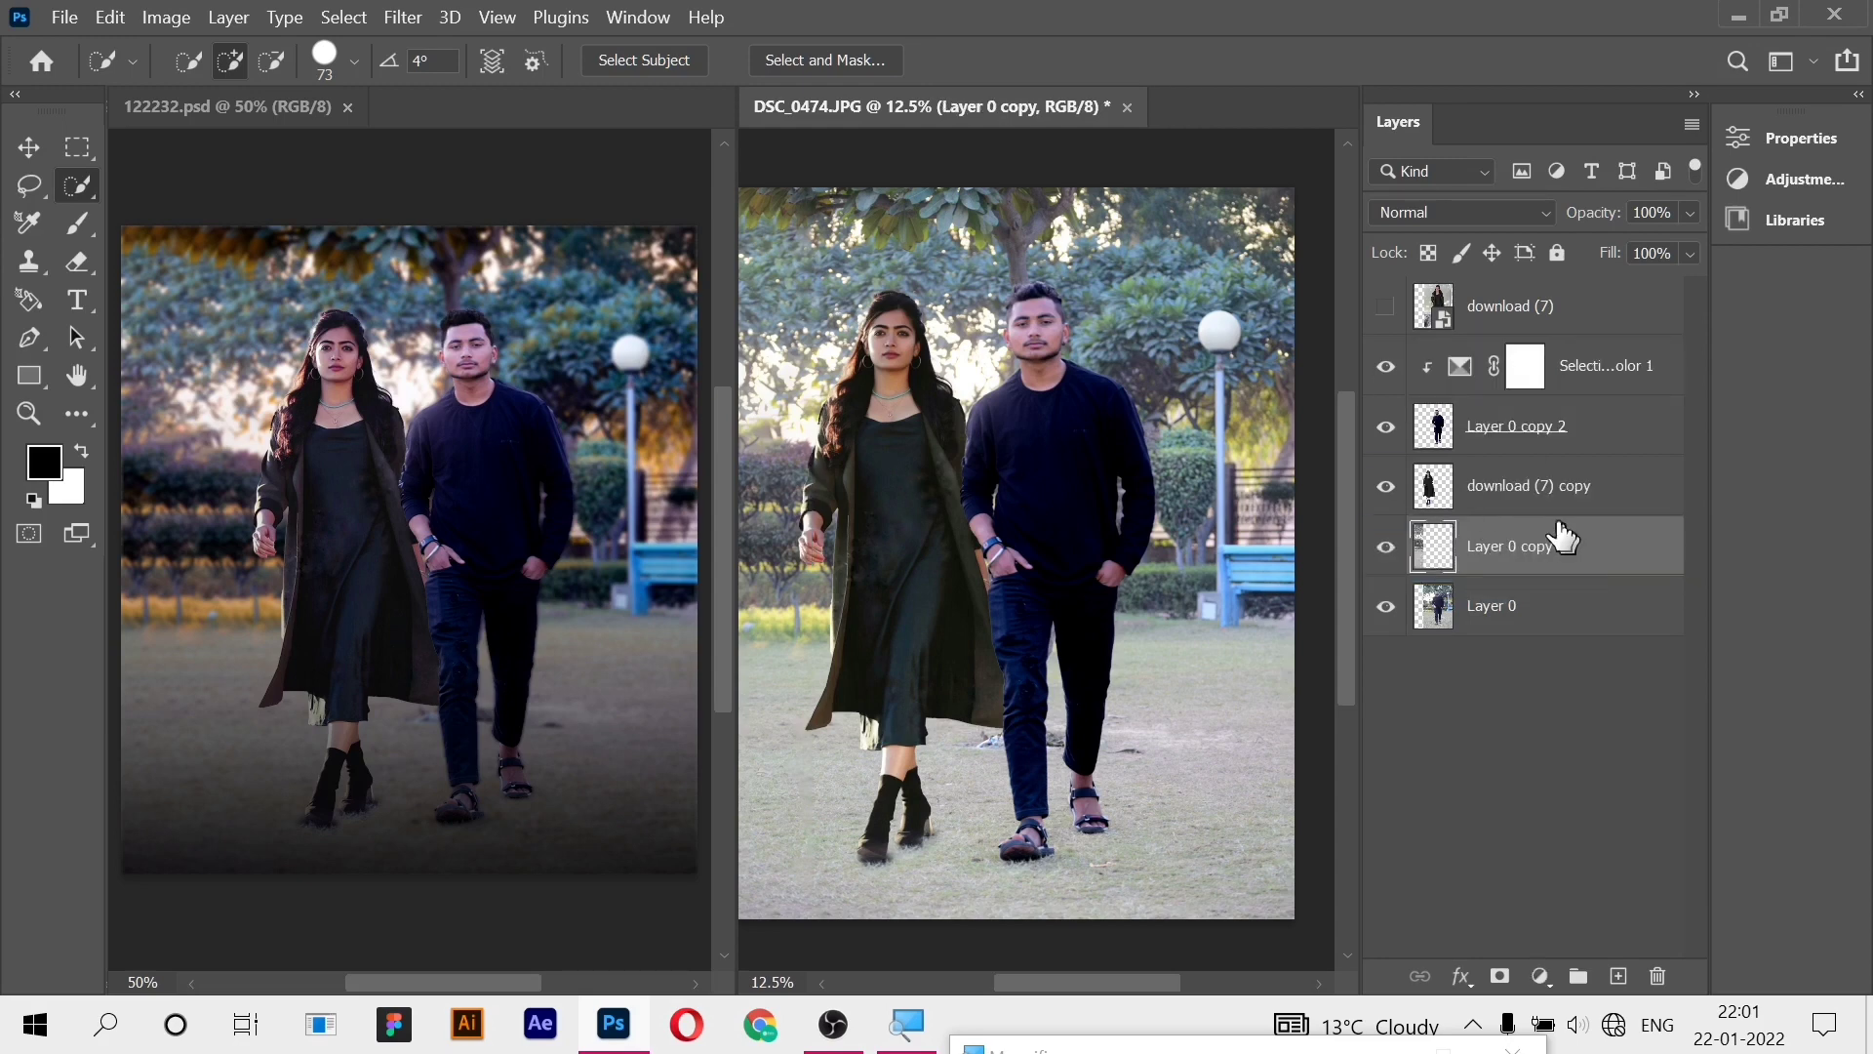
- Clip a Selective Color adjustment to the woman's layer with Reds at cyan +21, magenta +21, yellow -39 and black -27
left_click(1571, 488)
left_click(1768, 180)
left_click(1536, 277)
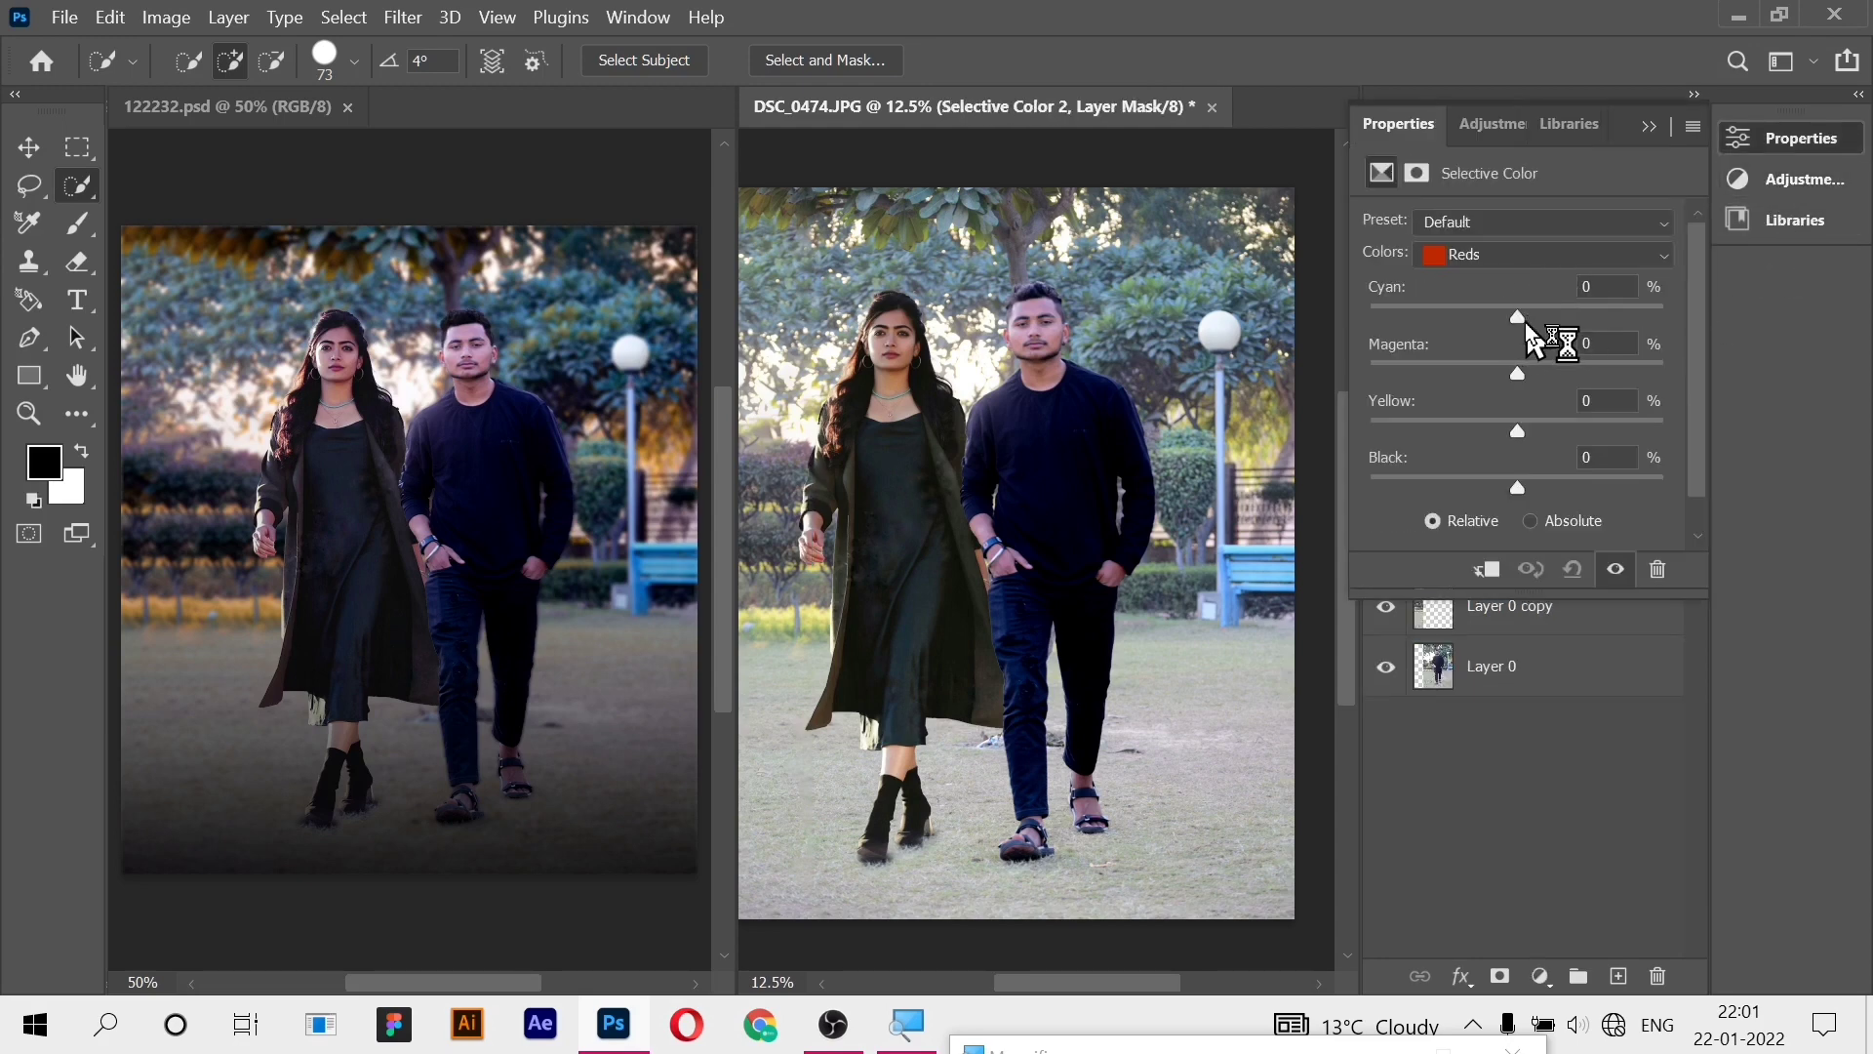
left_click_drag(1518, 314, 1480, 486)
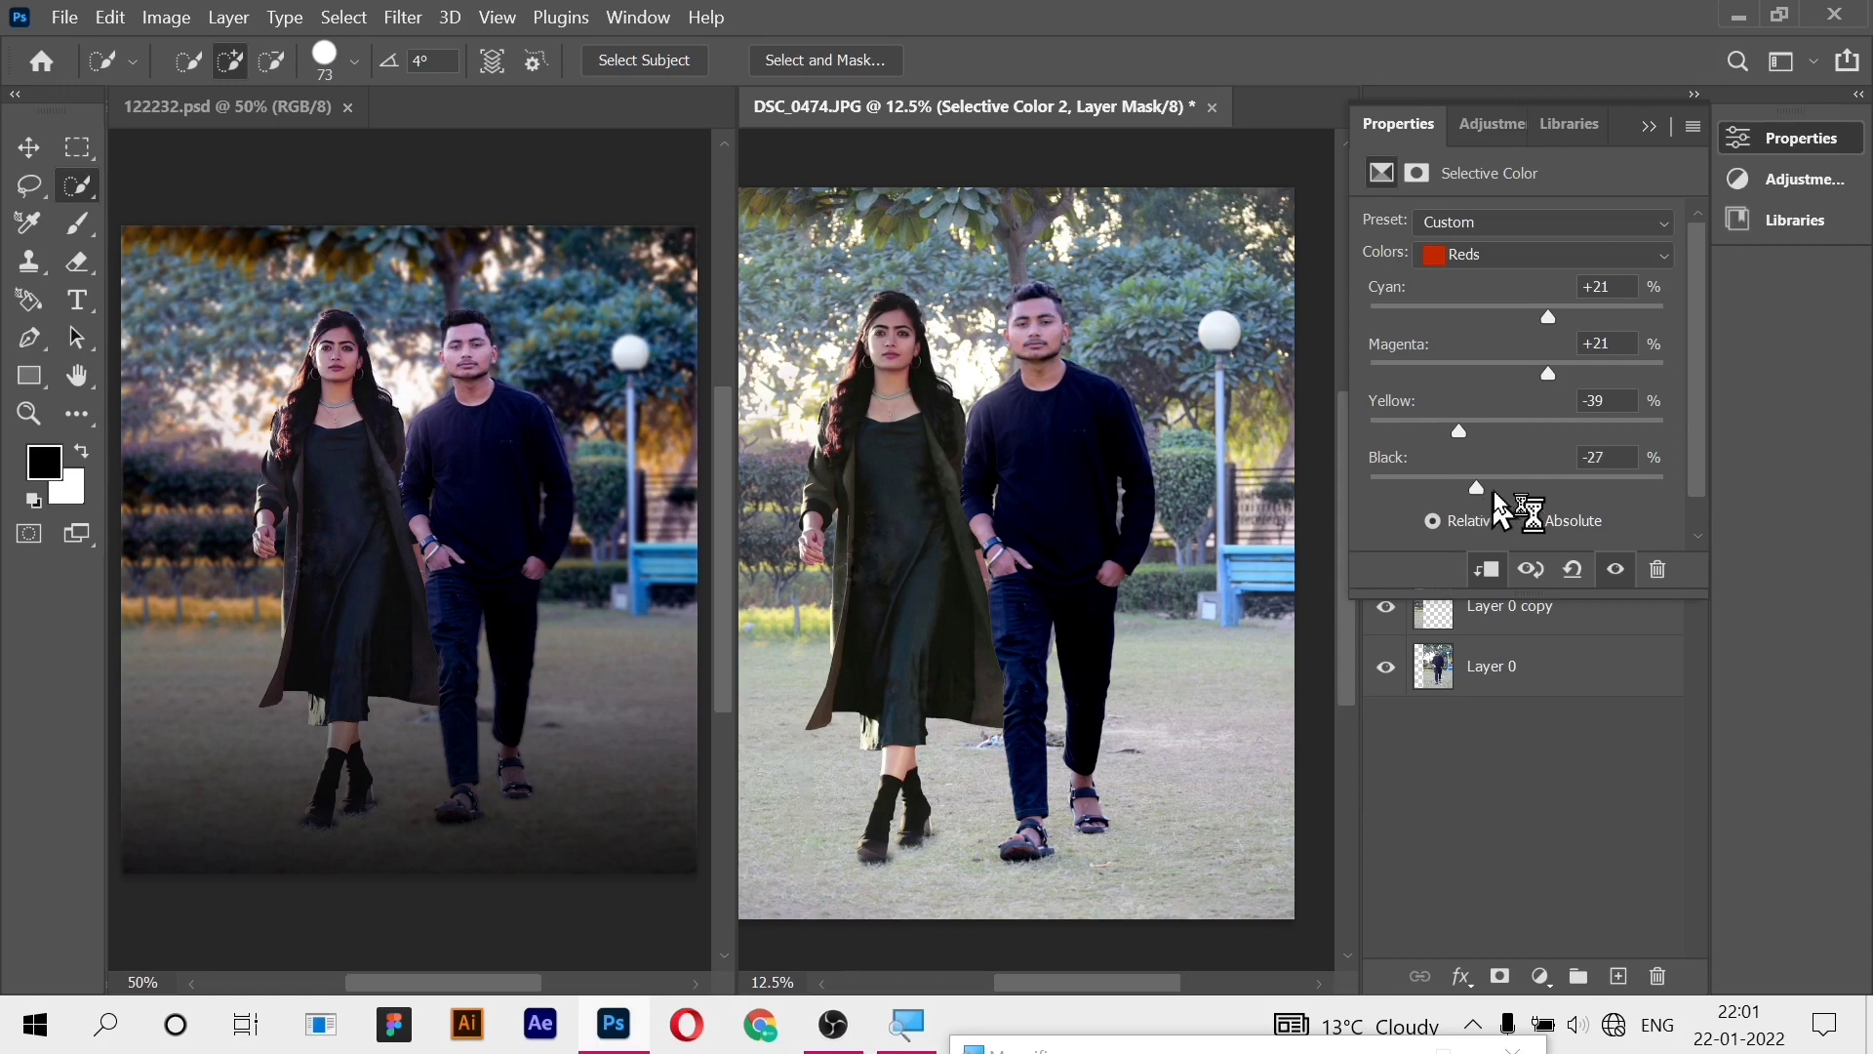
- Set the Neutrals in the woman's Selective Color adjustment to magenta +1, yellow +1 and black +3
left_click(1541, 254)
left_click(1499, 396)
left_click_drag(1517, 316, 1524, 486)
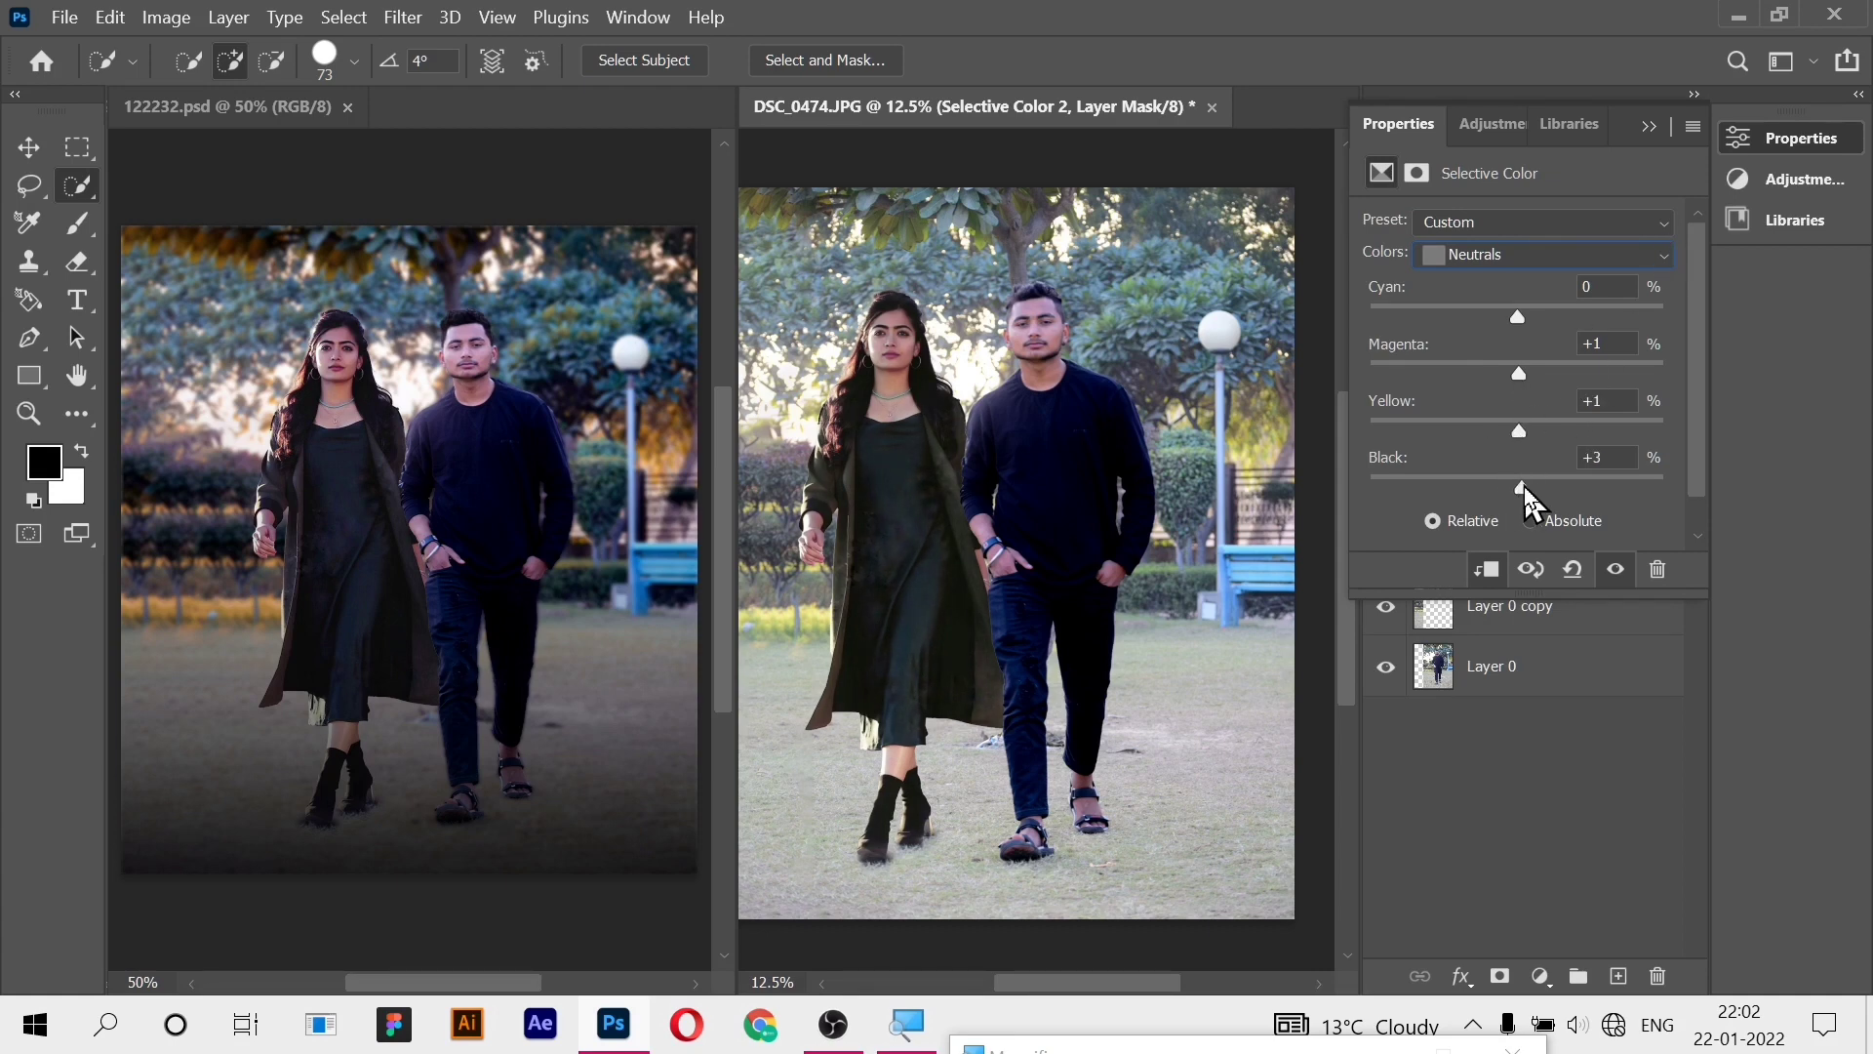
left_click(1651, 127)
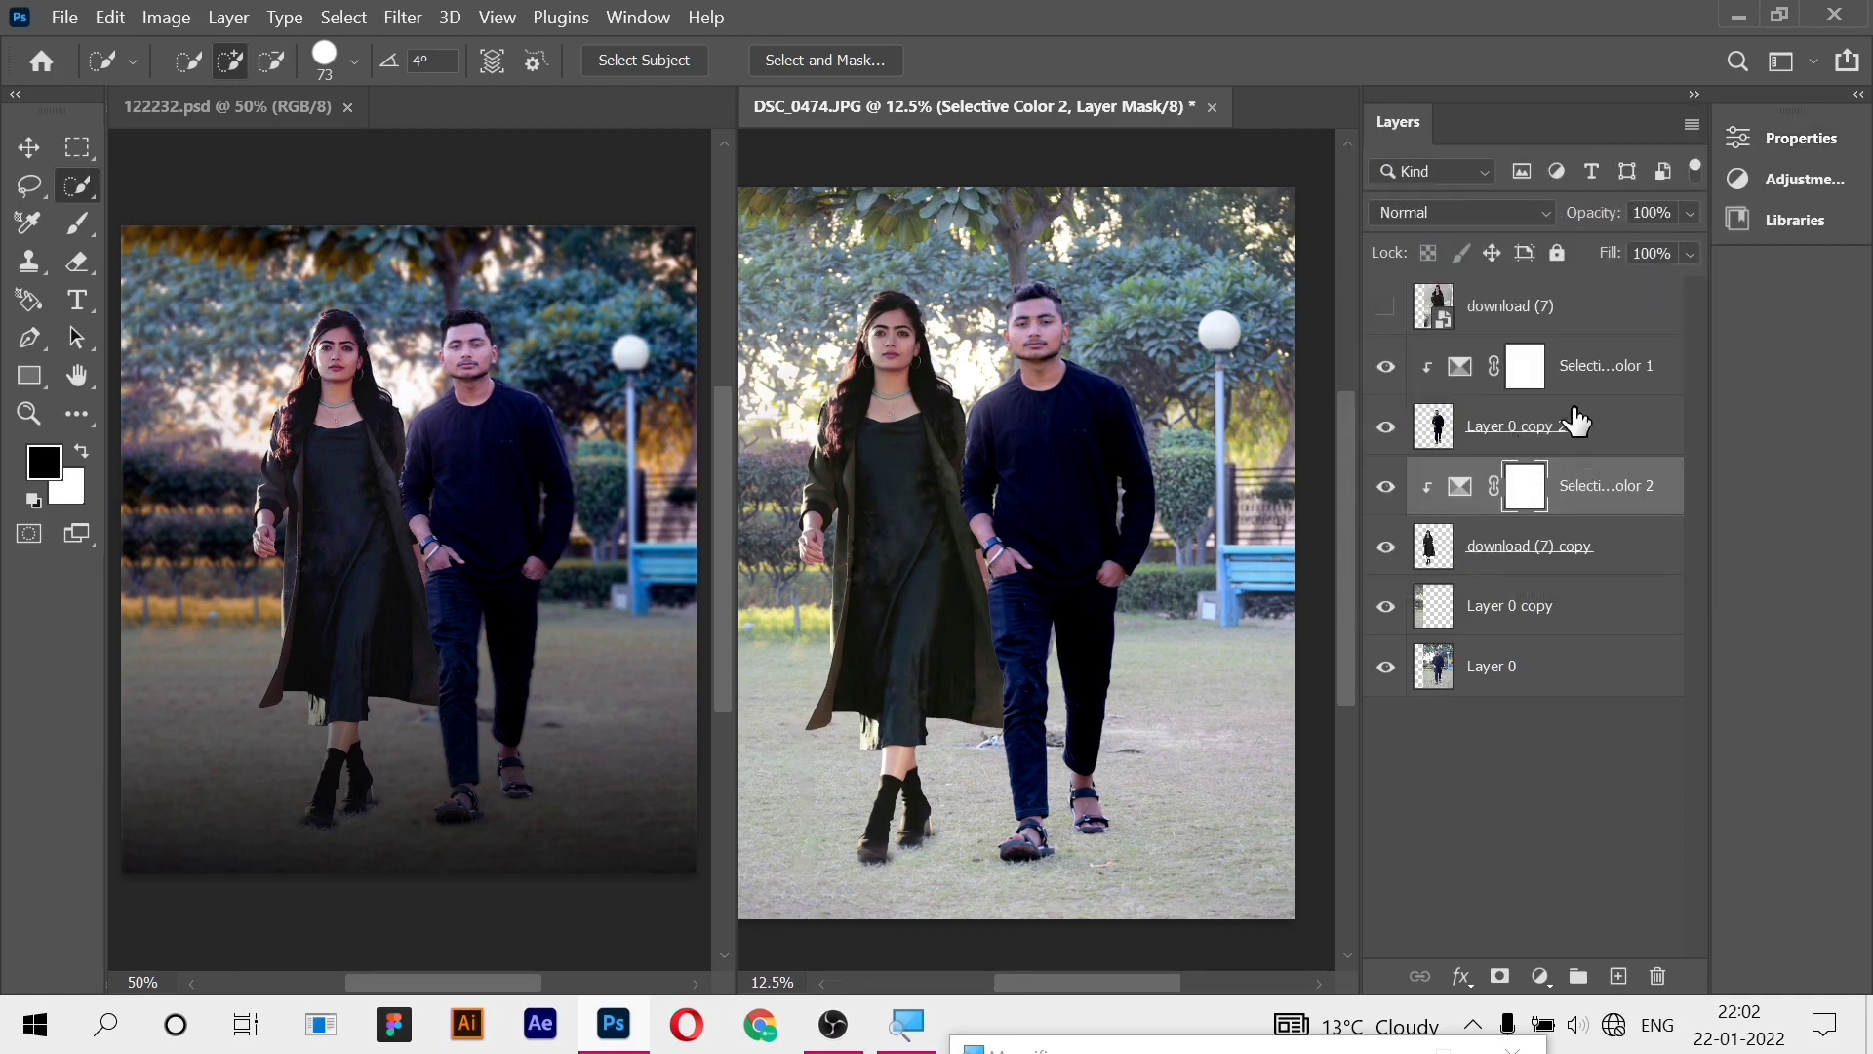
- Replace the man's Selective Color layer with a new clipped one and fine-tune its Neutrals
left_click(1551, 369)
left_click(1578, 418)
left_click(1776, 179)
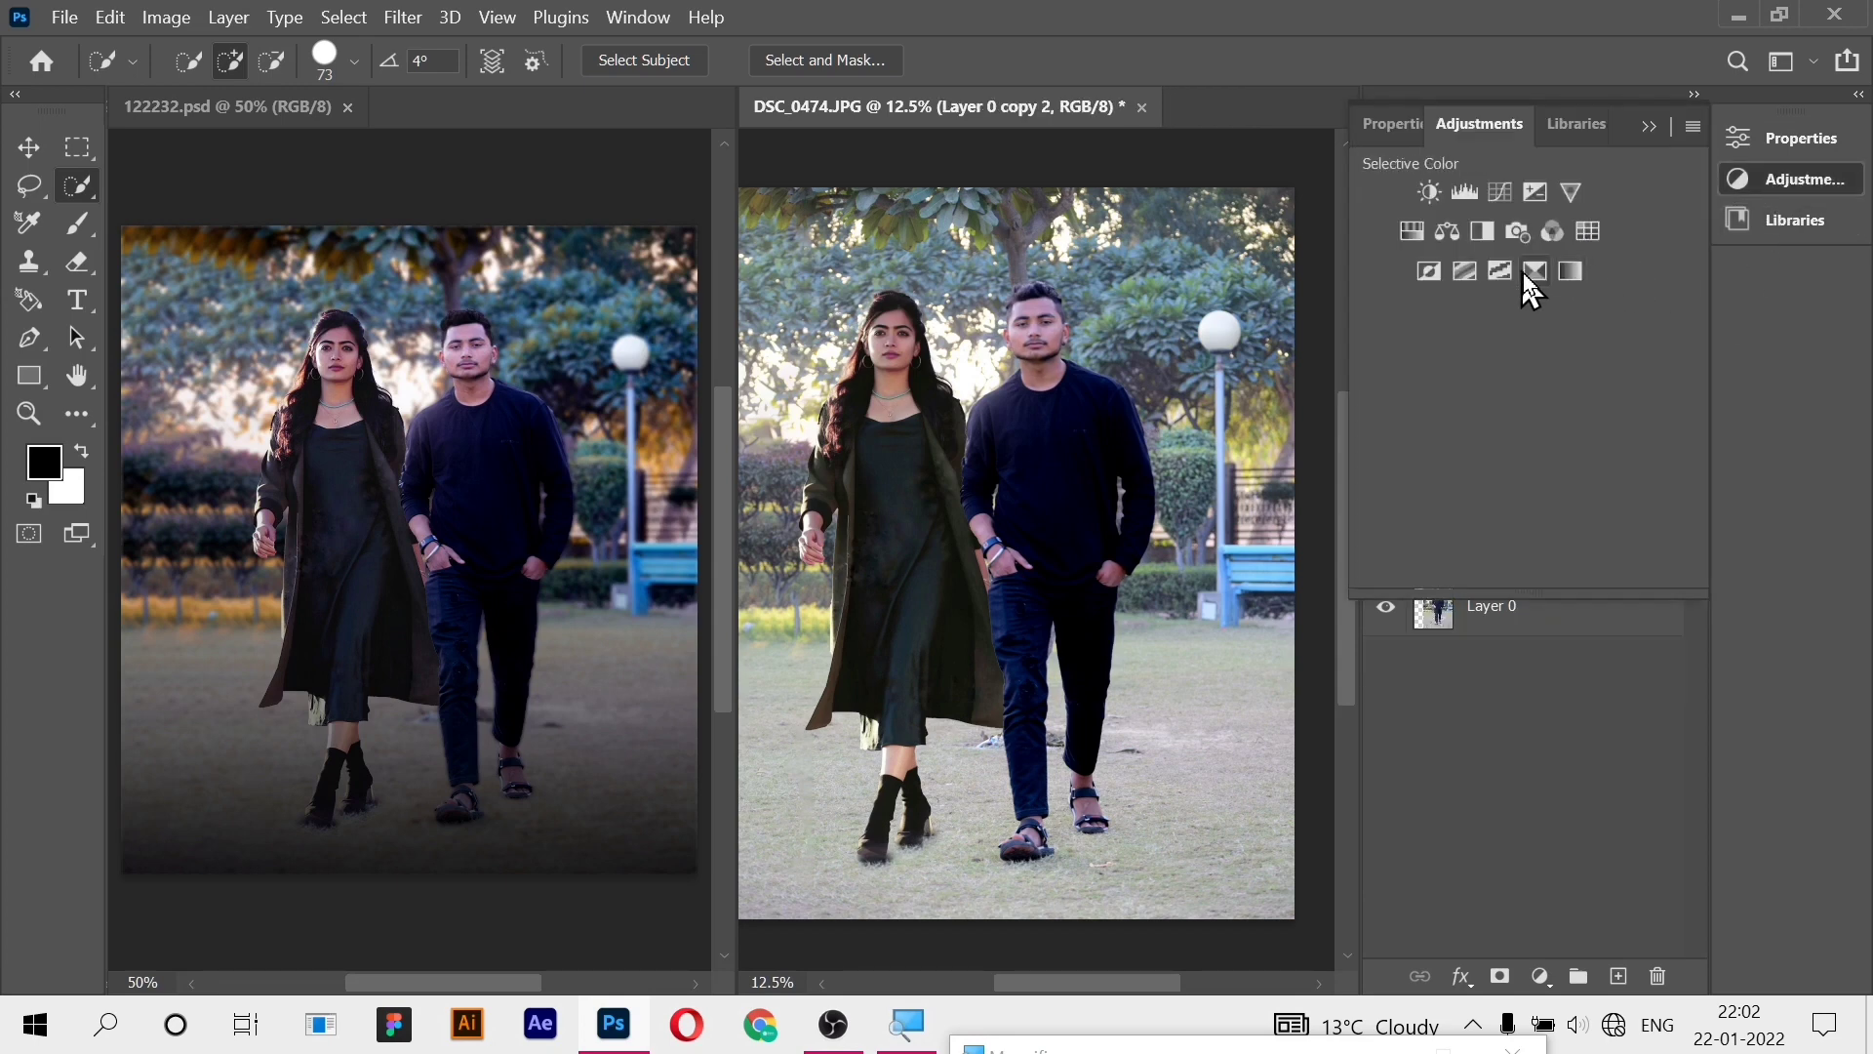
left_click(1532, 273)
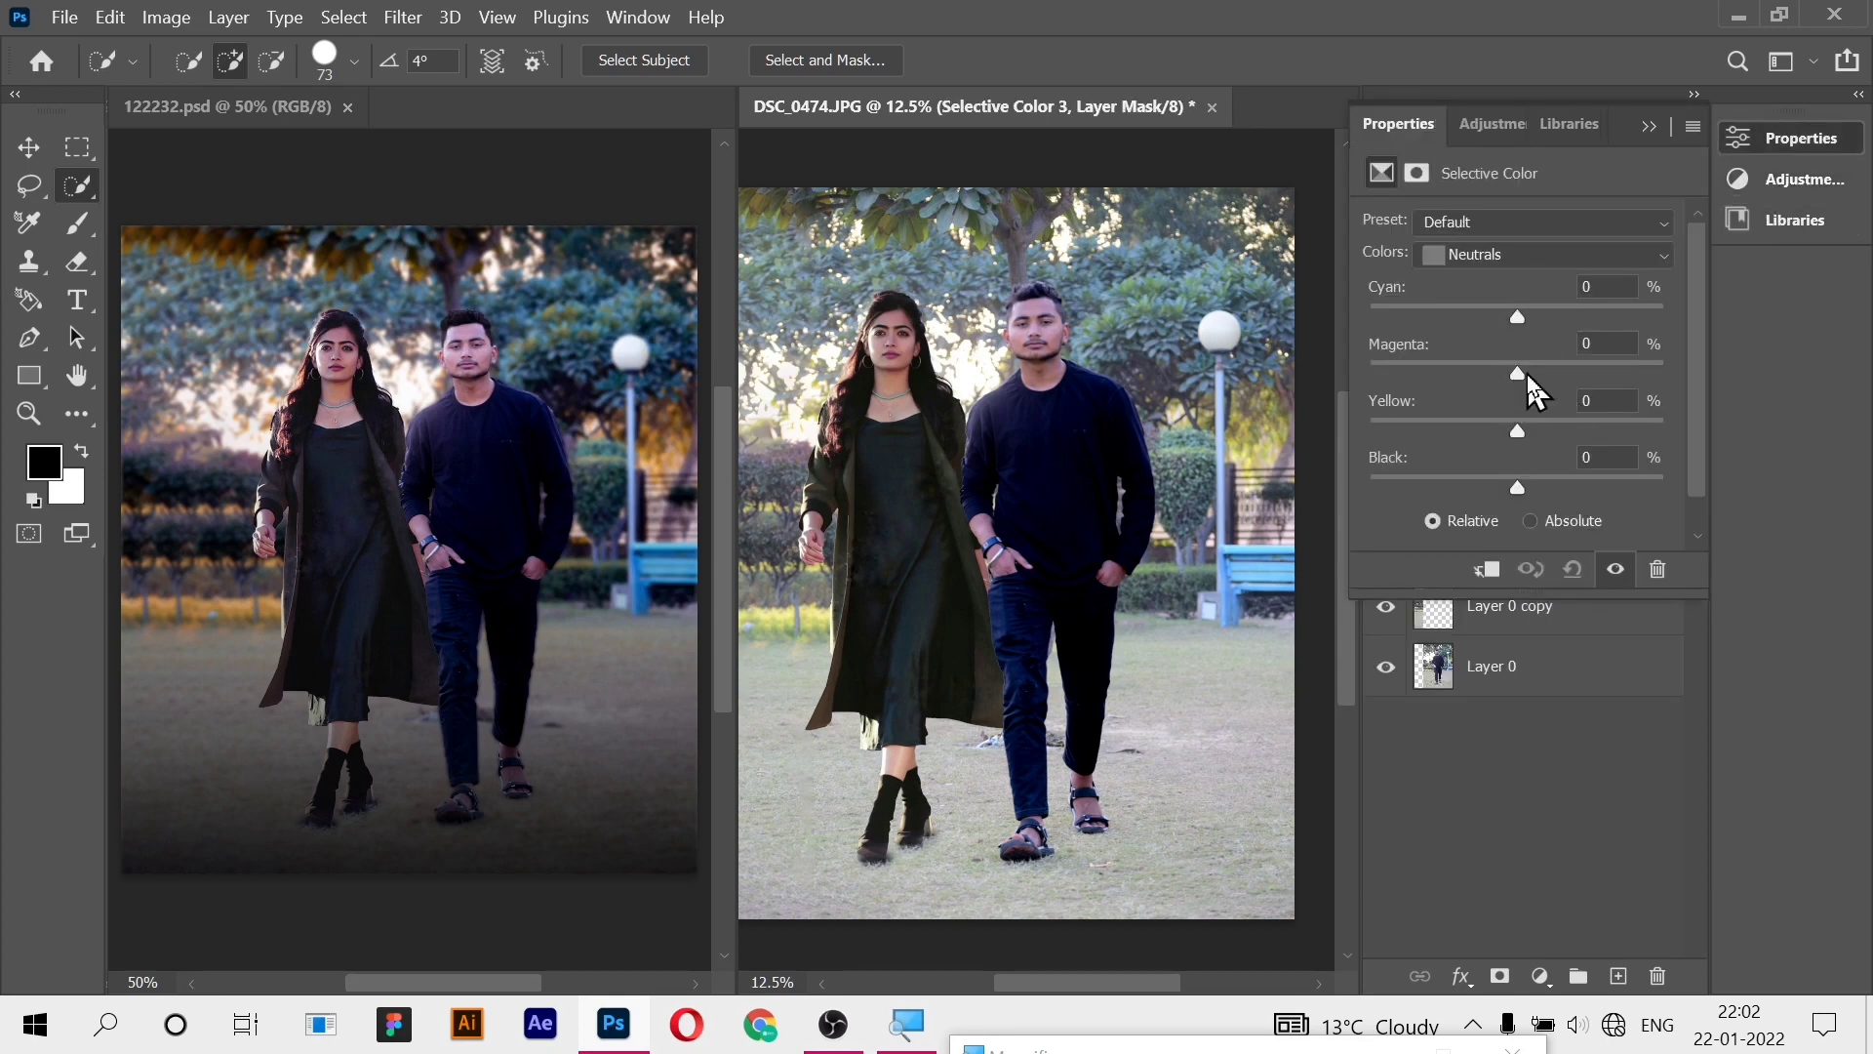
left_click_drag(1514, 314, 1515, 491)
left_click(1649, 127)
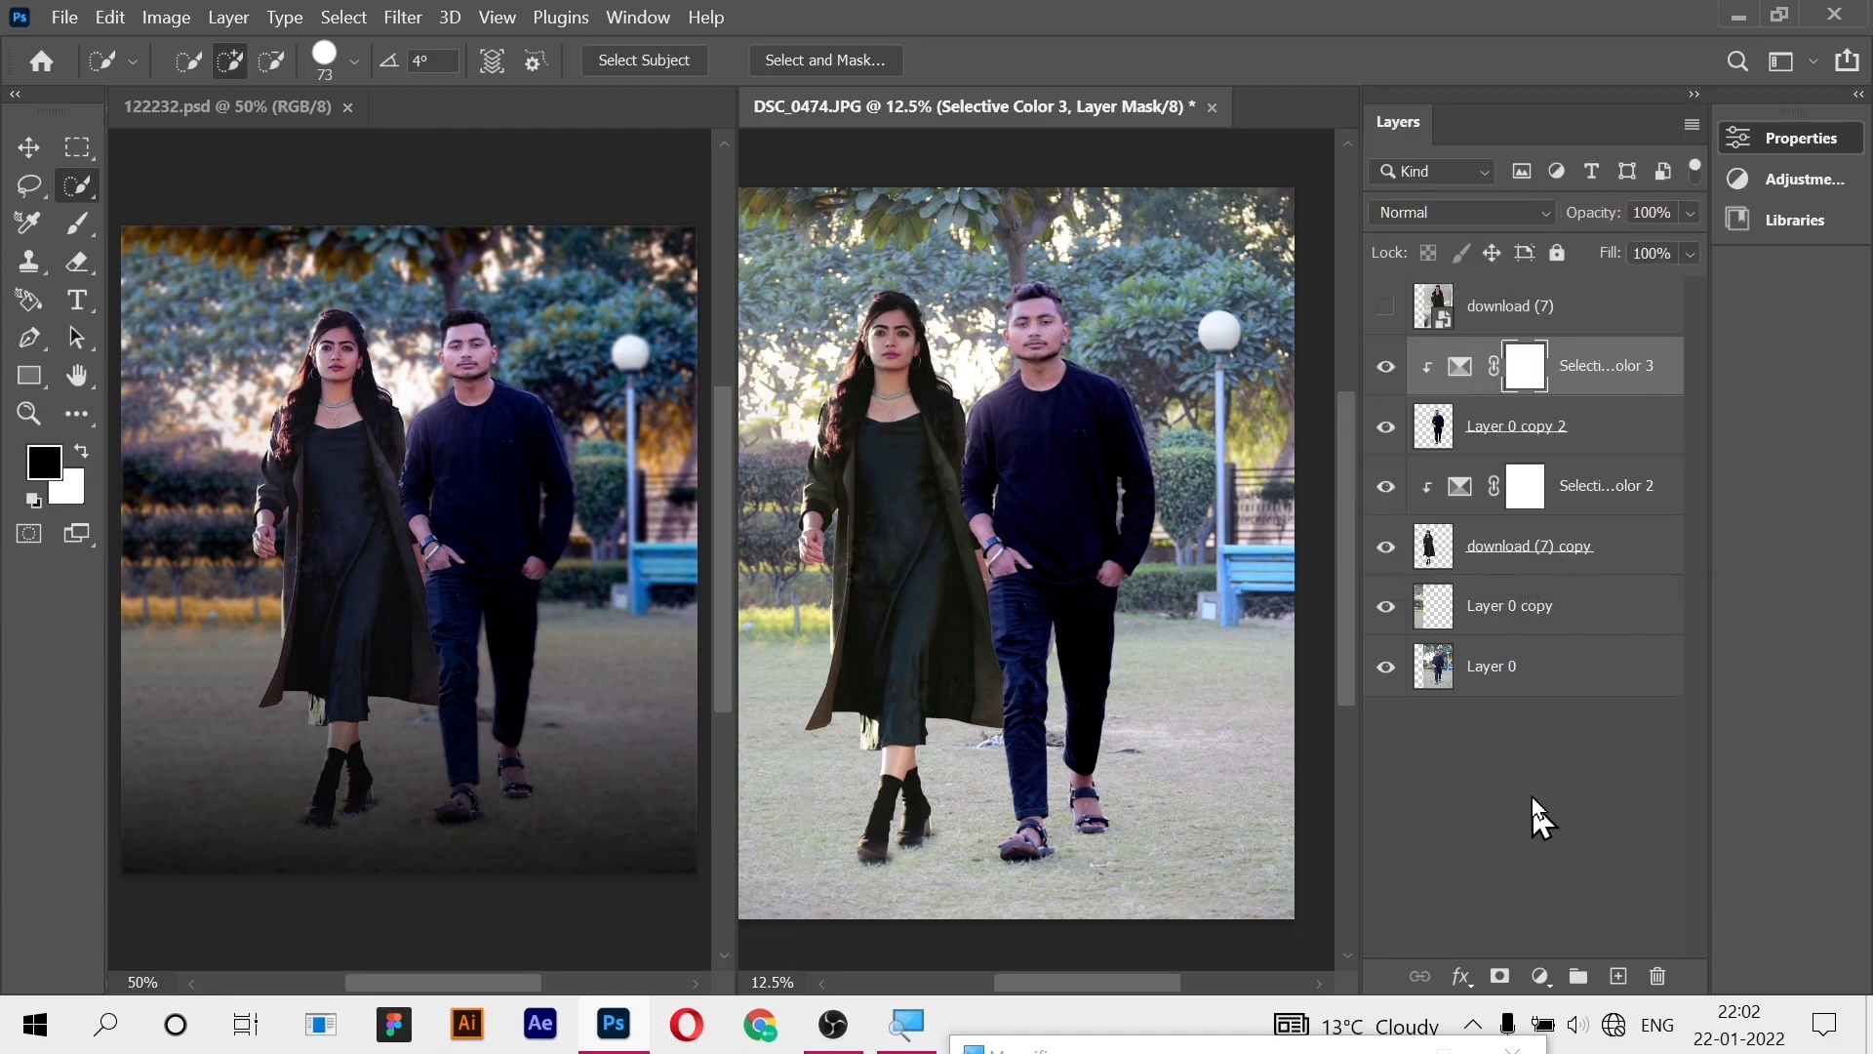
- Add a linear black-to-transparent Gradient Fill above all layers at a 90° angle and 100% scale
left_click(1541, 977)
left_click(1614, 483)
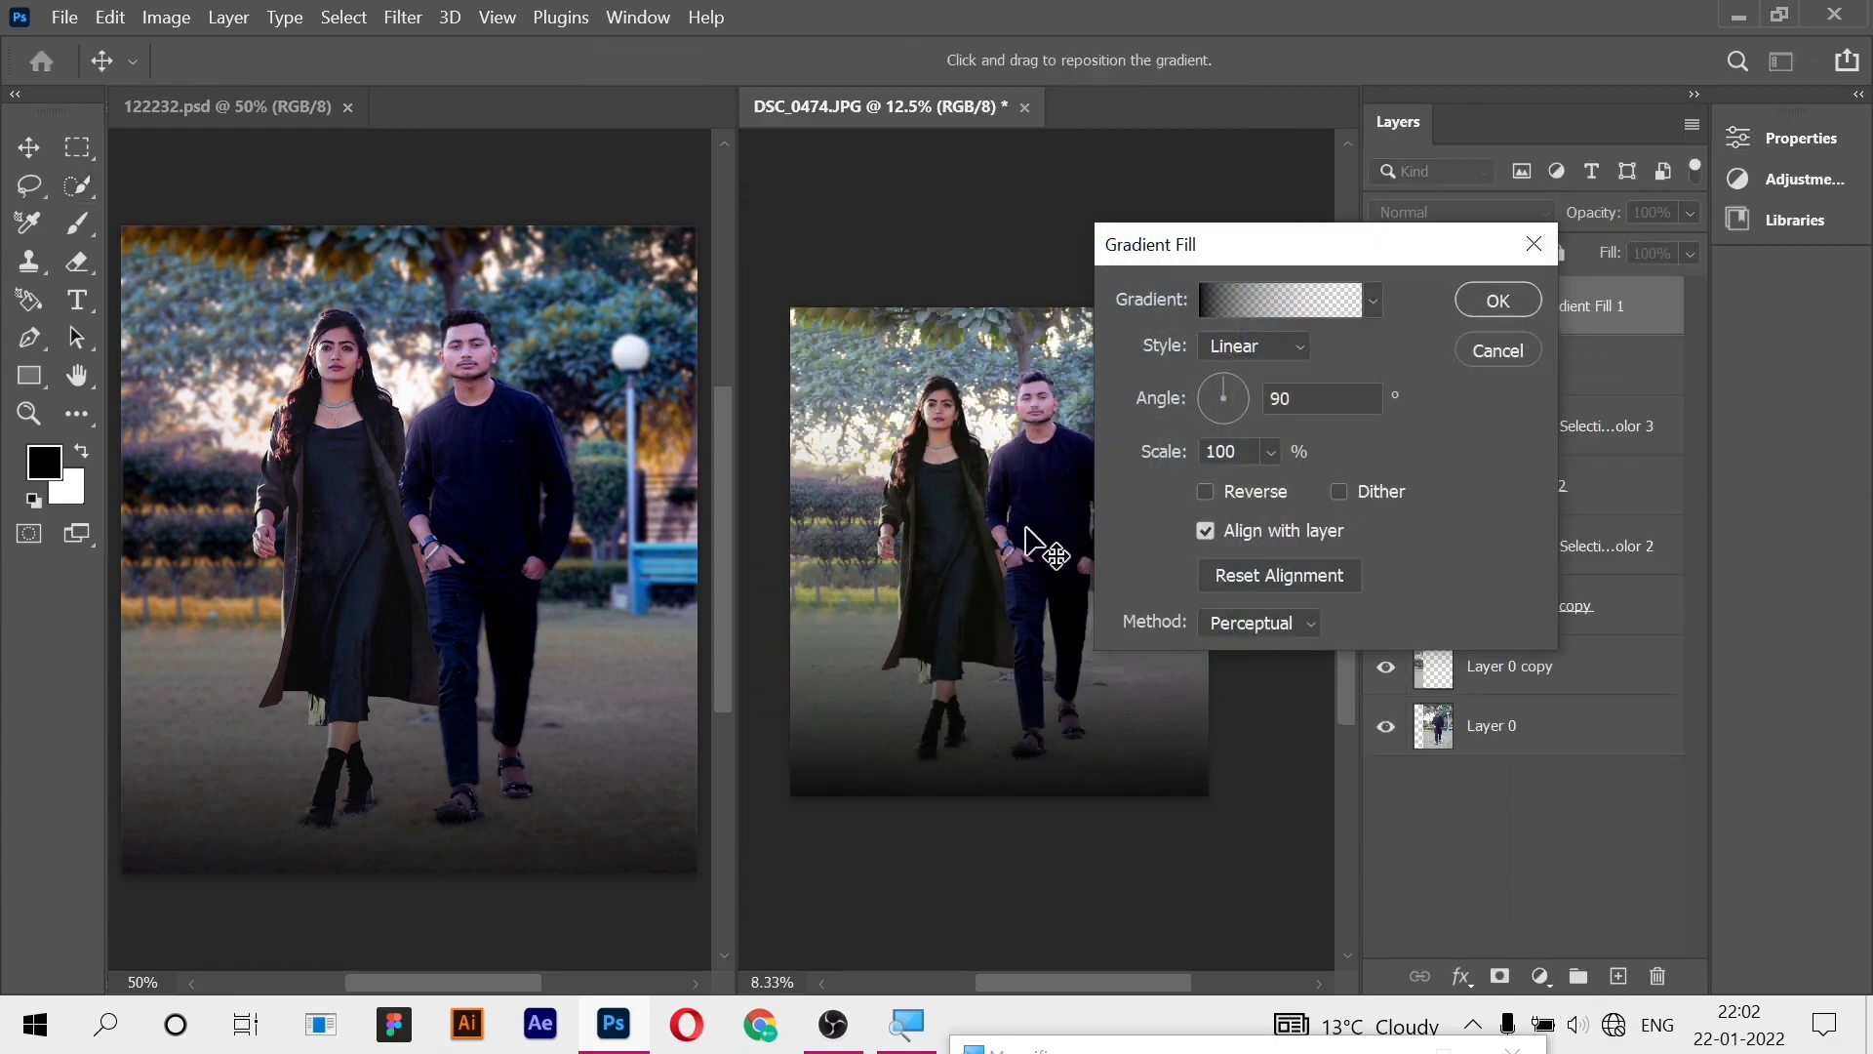
left_click(1498, 300)
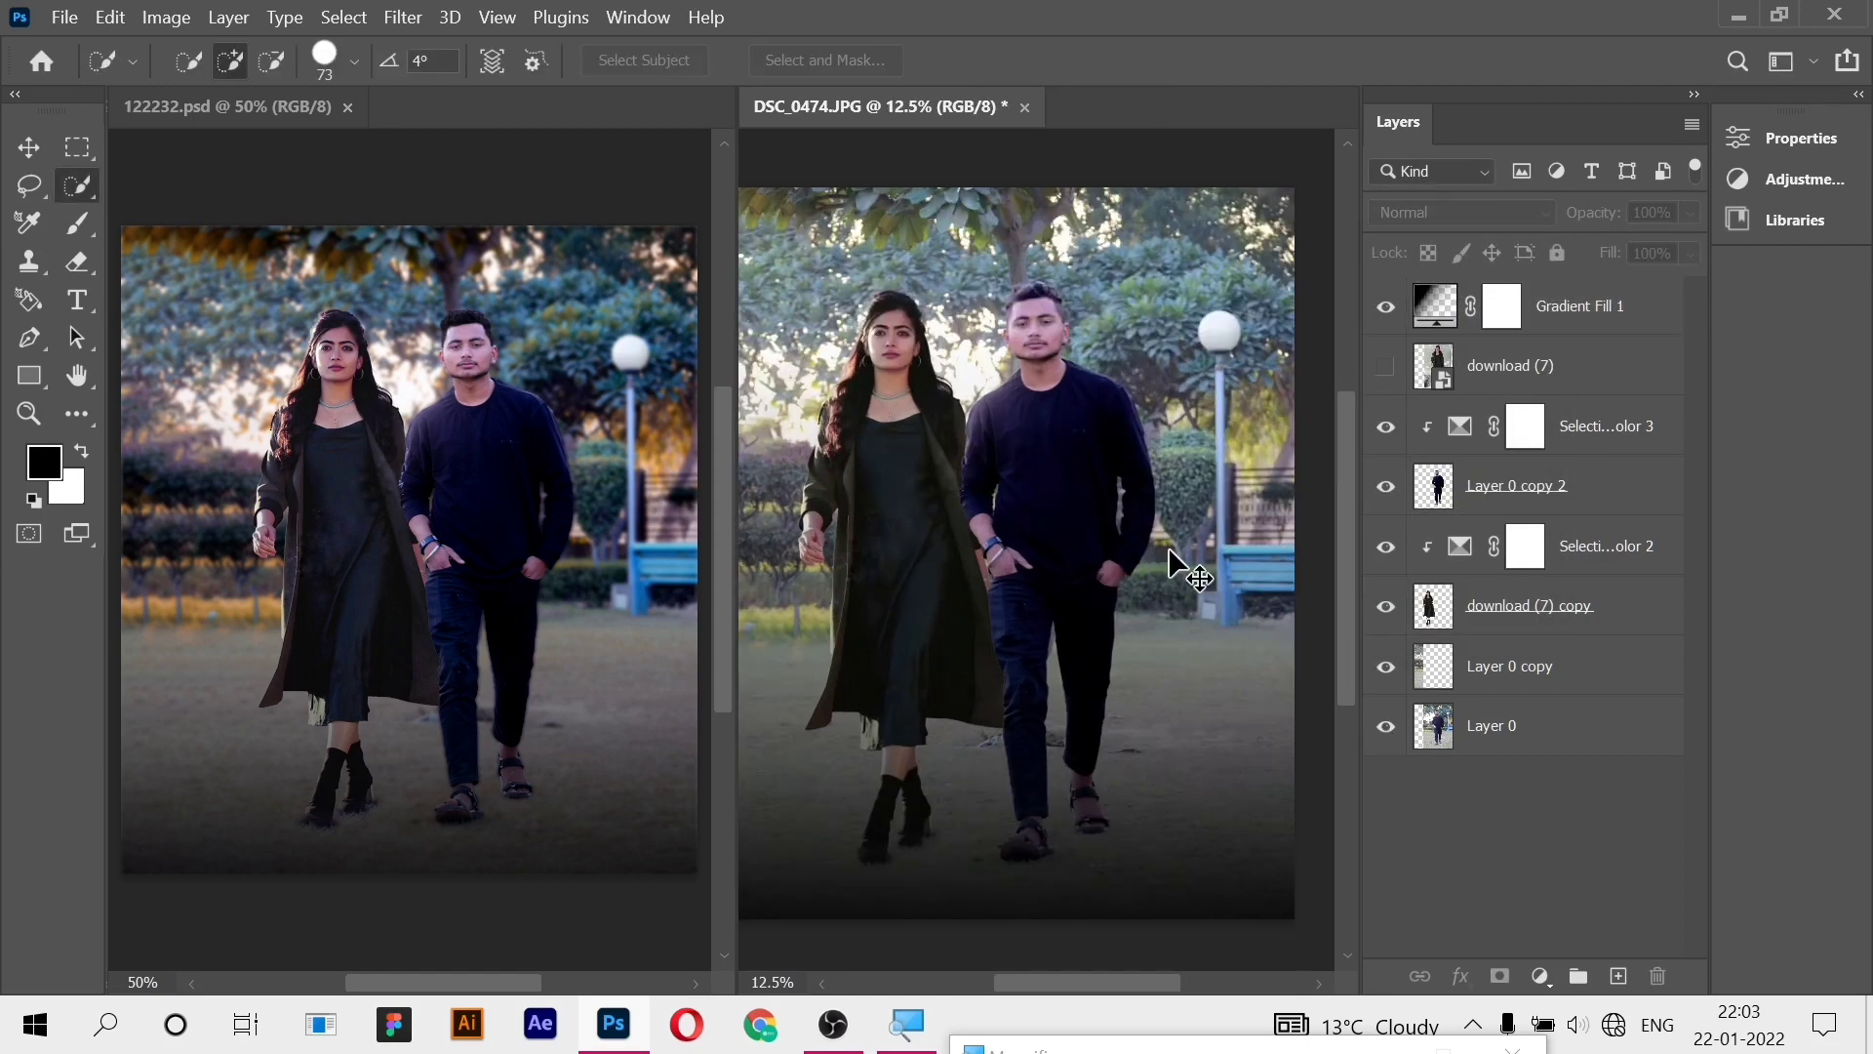
- Run the Camera Raw Filter on Layer 0, undoing a trial Blacks change in the Basic settings
left_click(1586, 746)
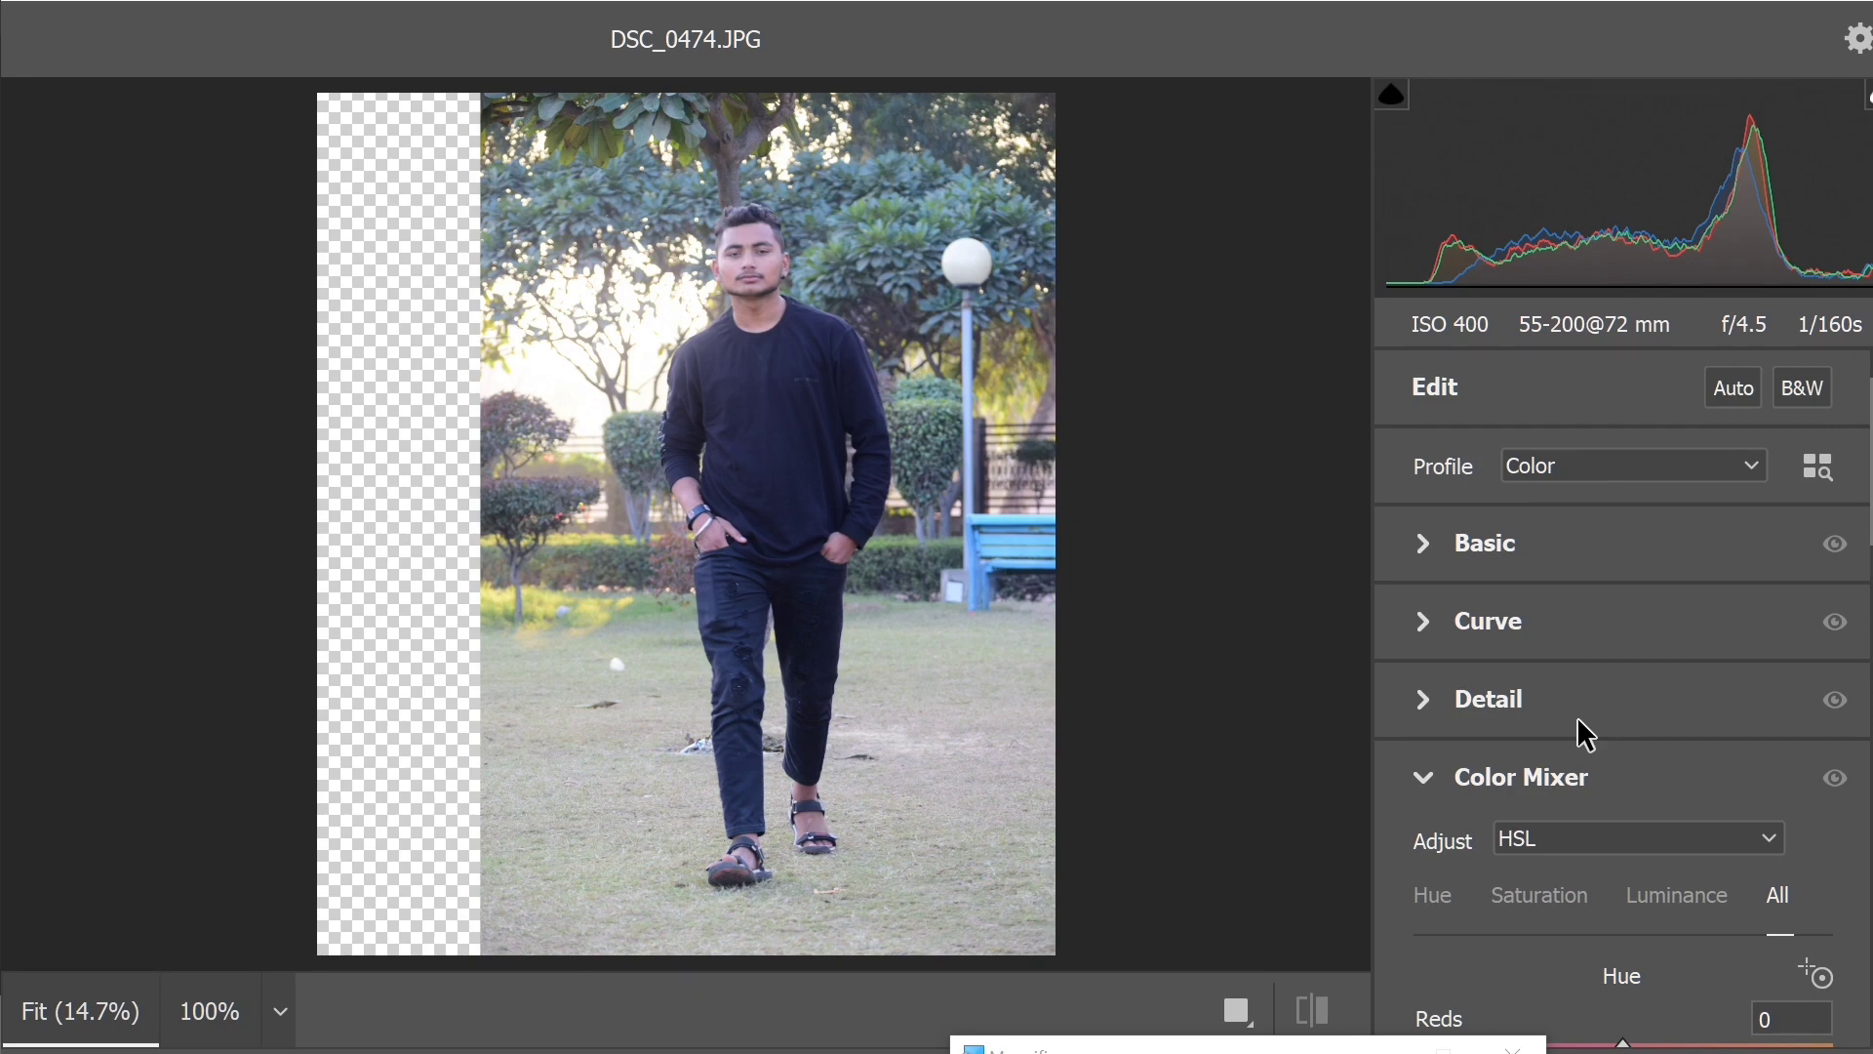
left_click(1437, 552)
scroll(1610, 703, "down", 4)
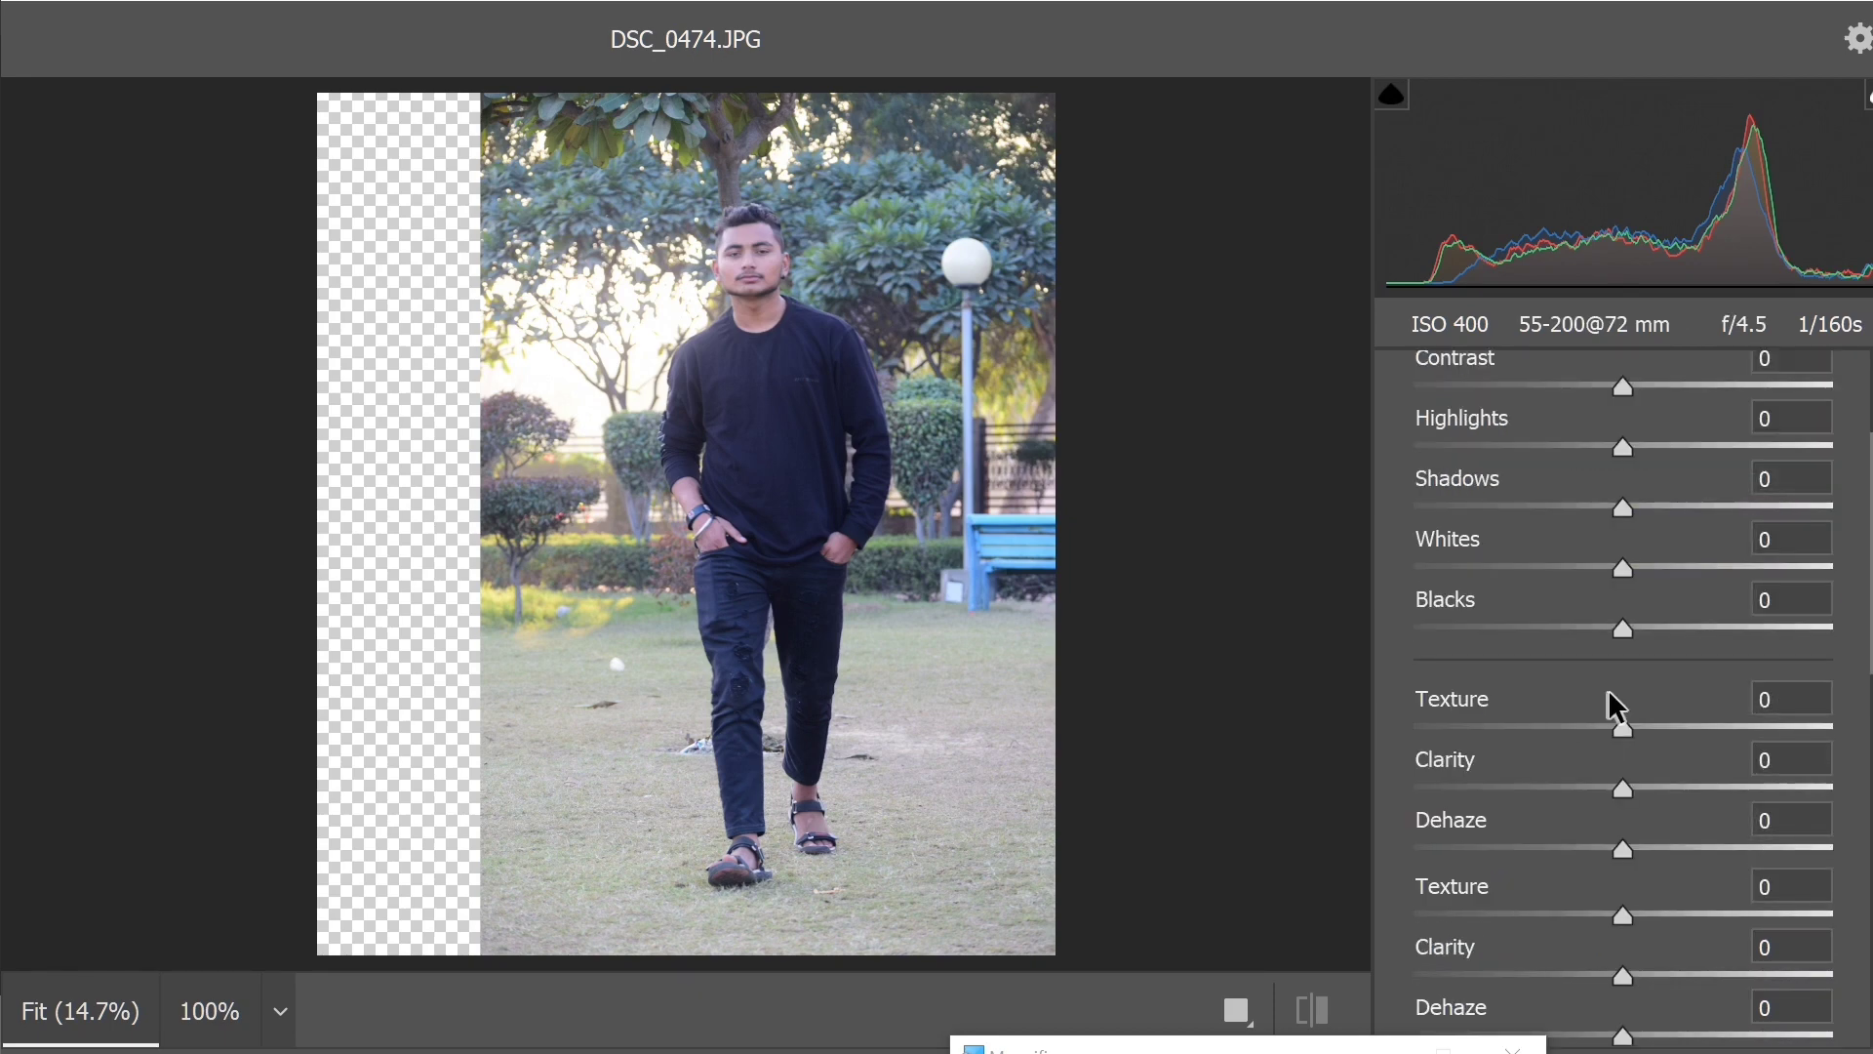
left_click(1542, 627)
key("ctrl+z")
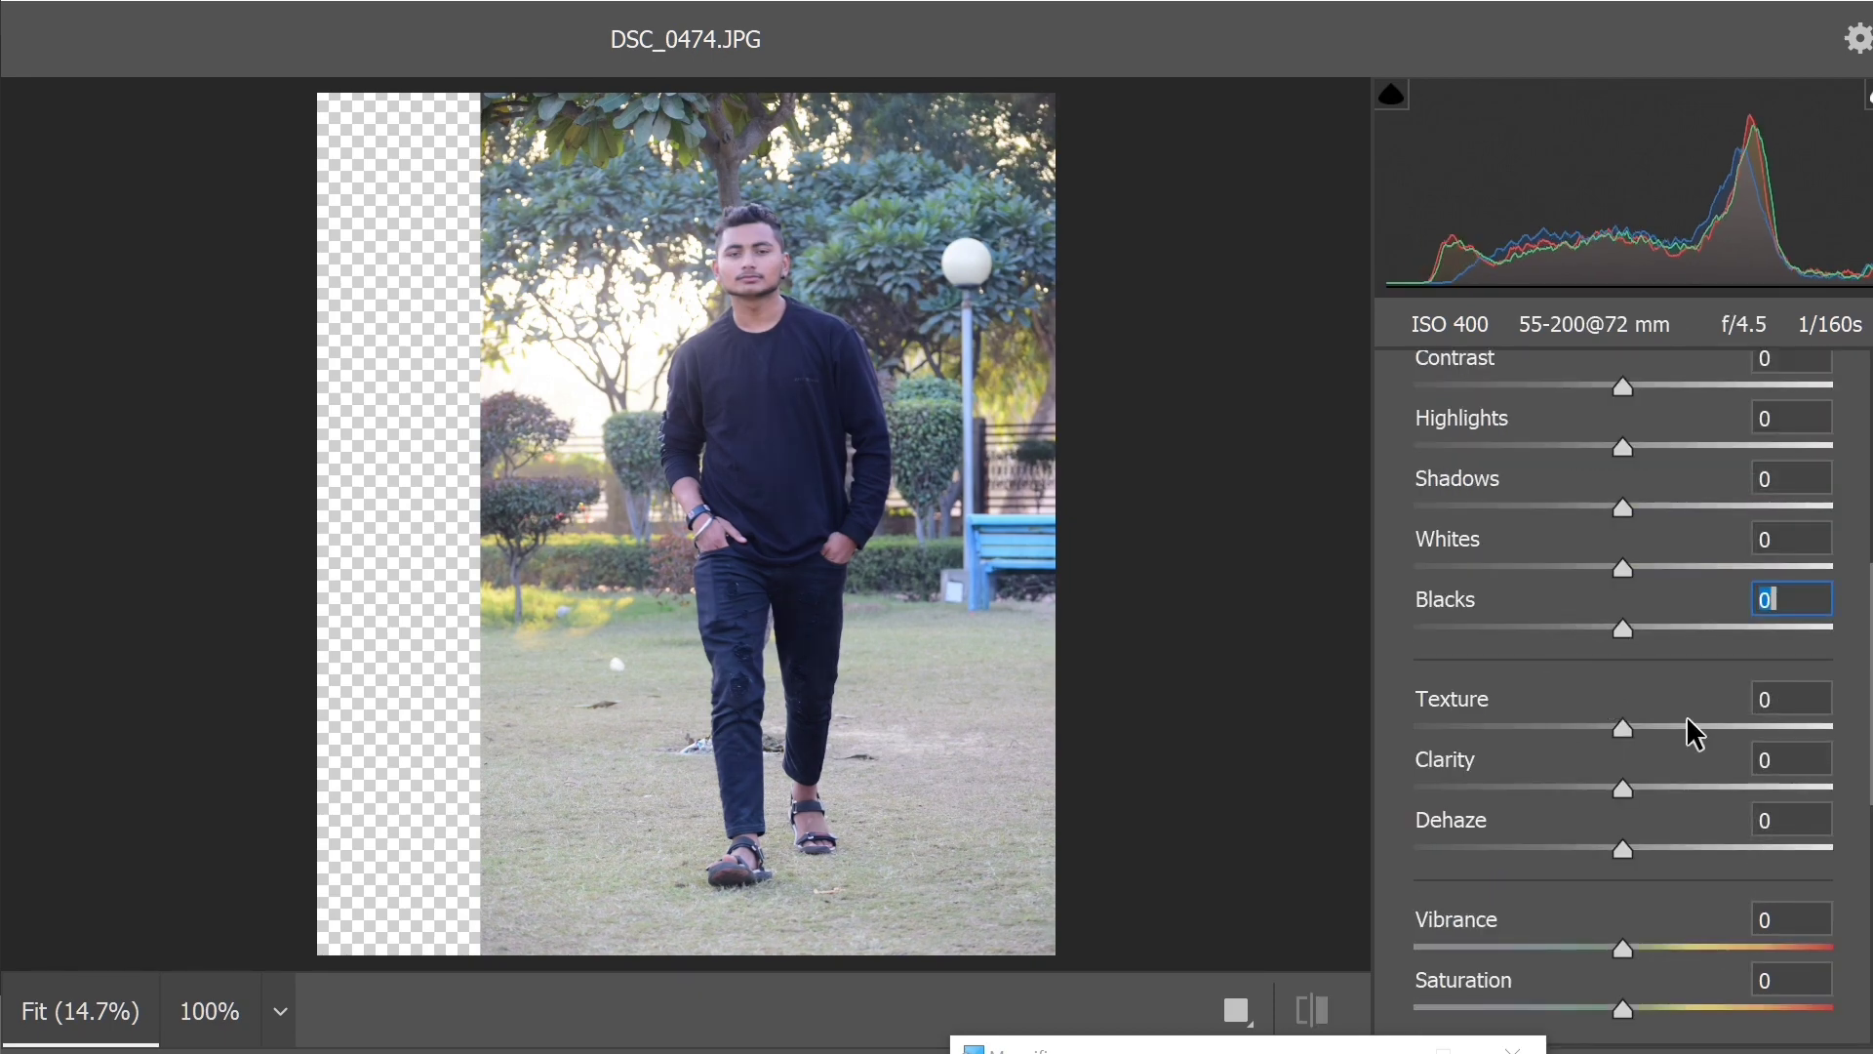
mouse_move(1600, 718)
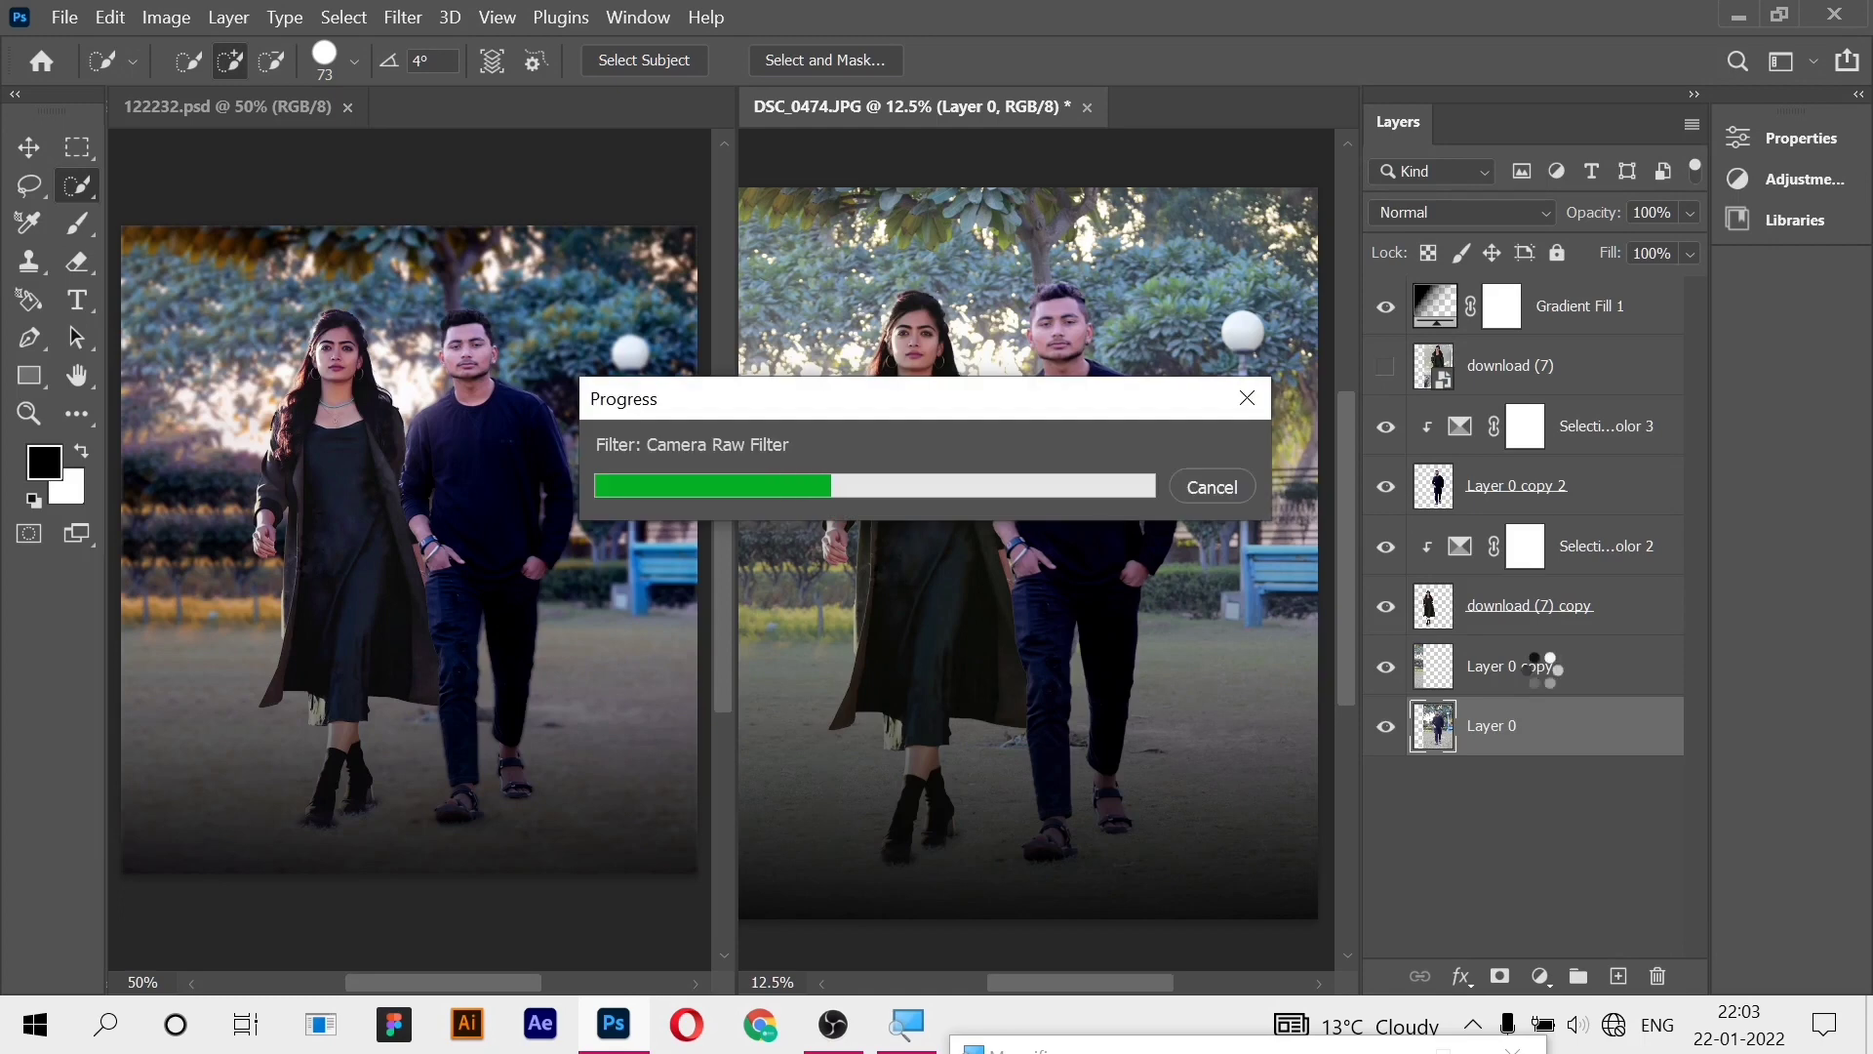
- Merge Layer 0 and Layer 0 copy into a single background layer
left_click(1542, 668)
left_click(1544, 718, "shift")
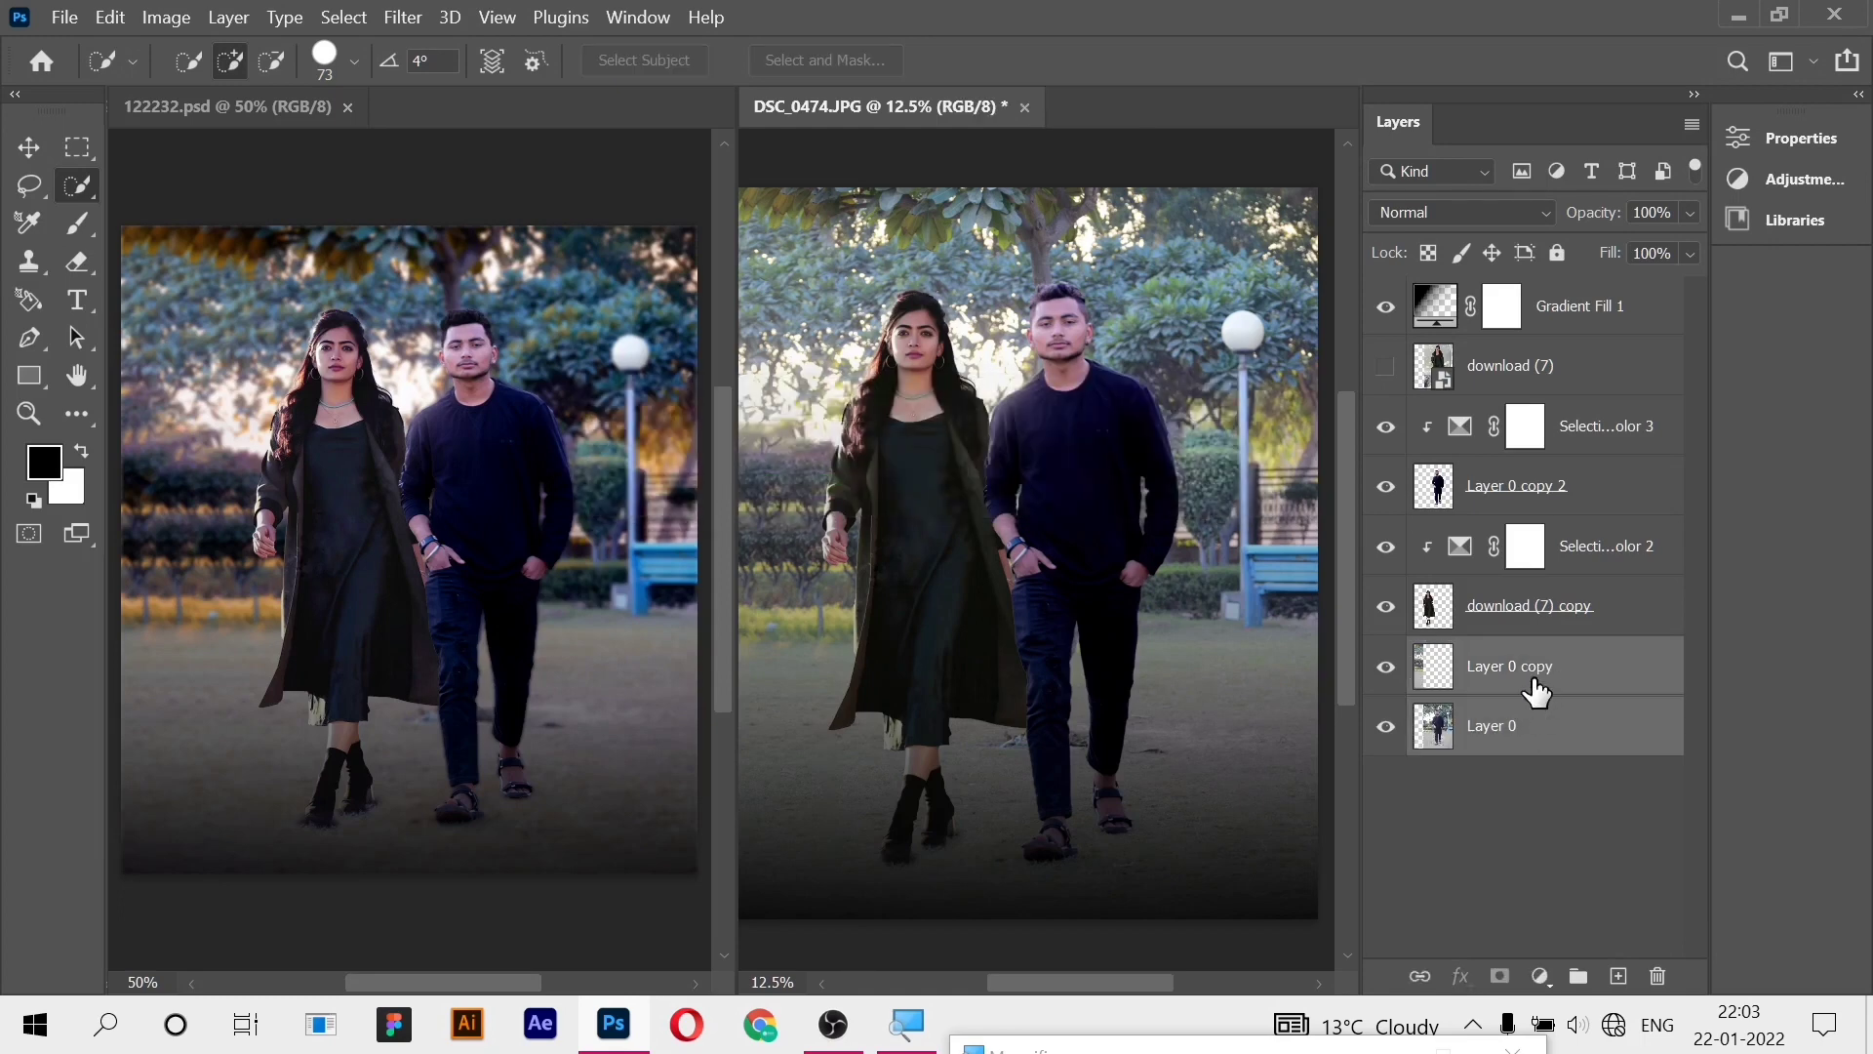
right_click(1538, 711)
left_click(1226, 932)
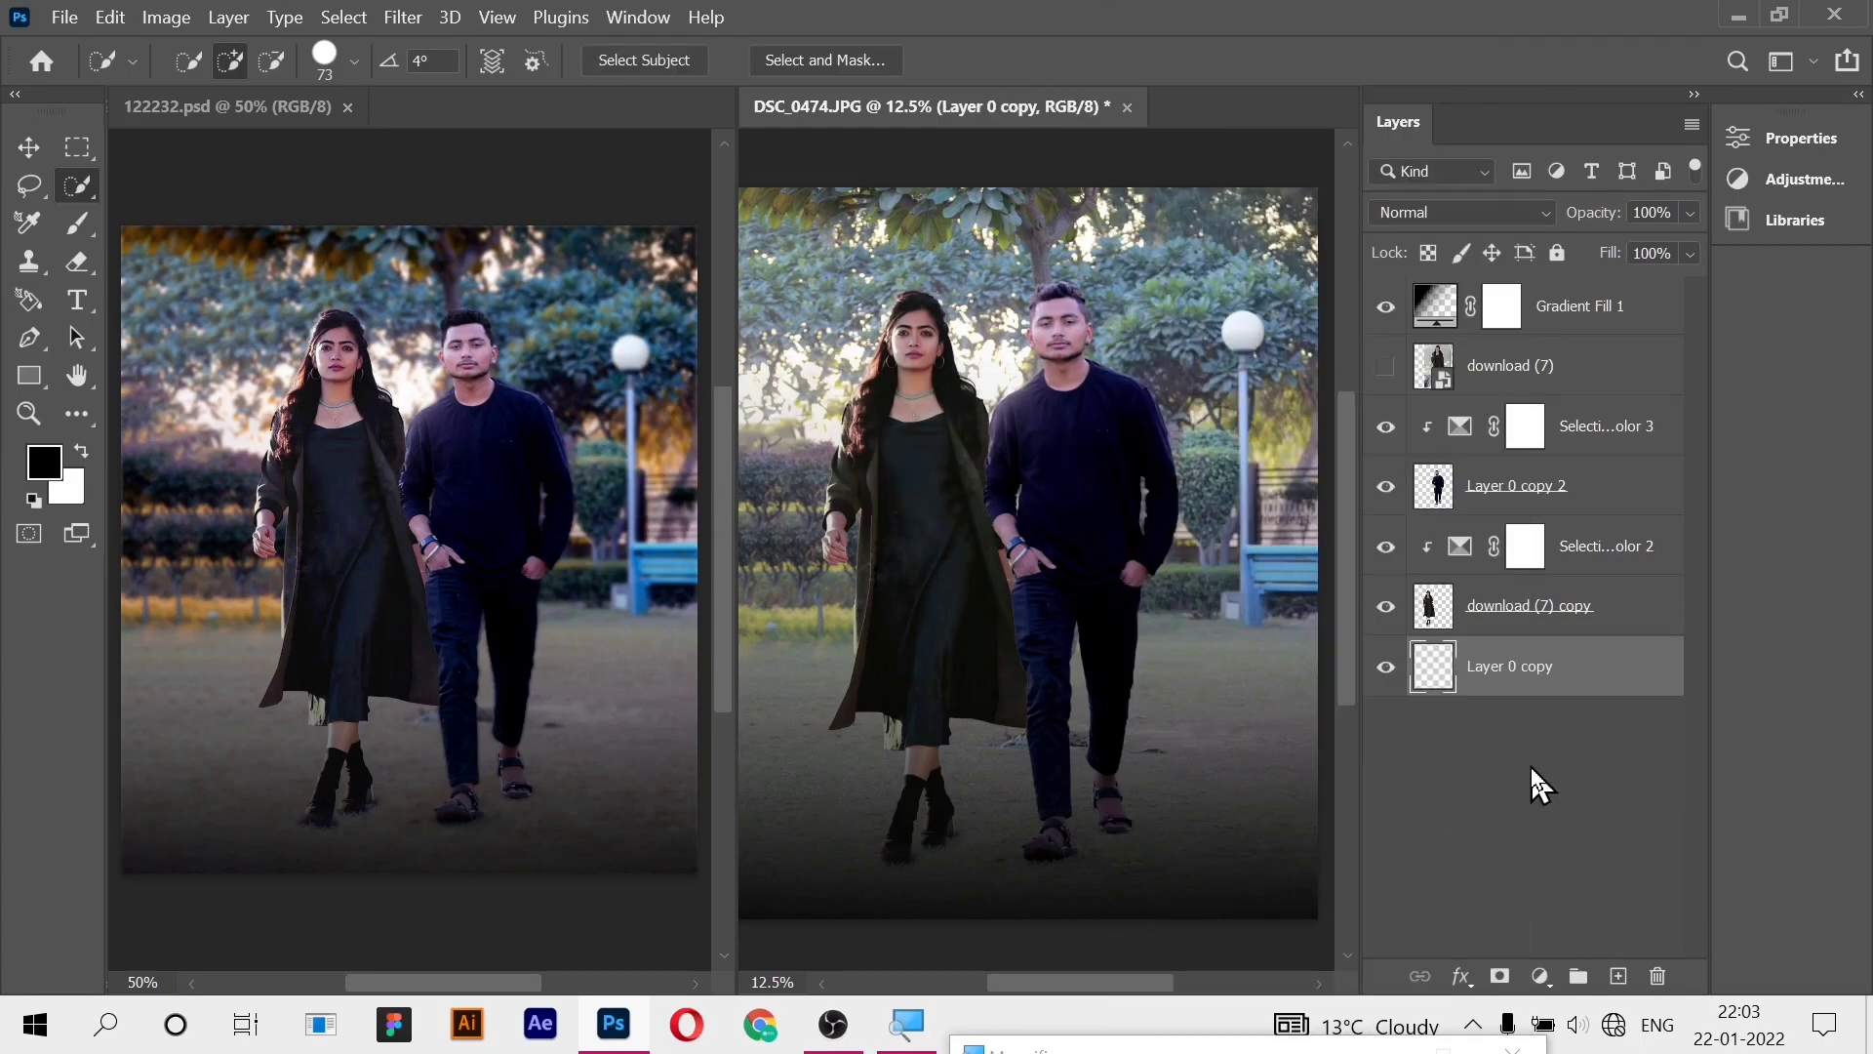
- Clip a Selective Color adjustment to the merged background, setting Reds to cyan -48 and magenta +100, lowering yellow and raising black
left_click(1803, 178)
left_click(1544, 274)
left_click(1542, 255)
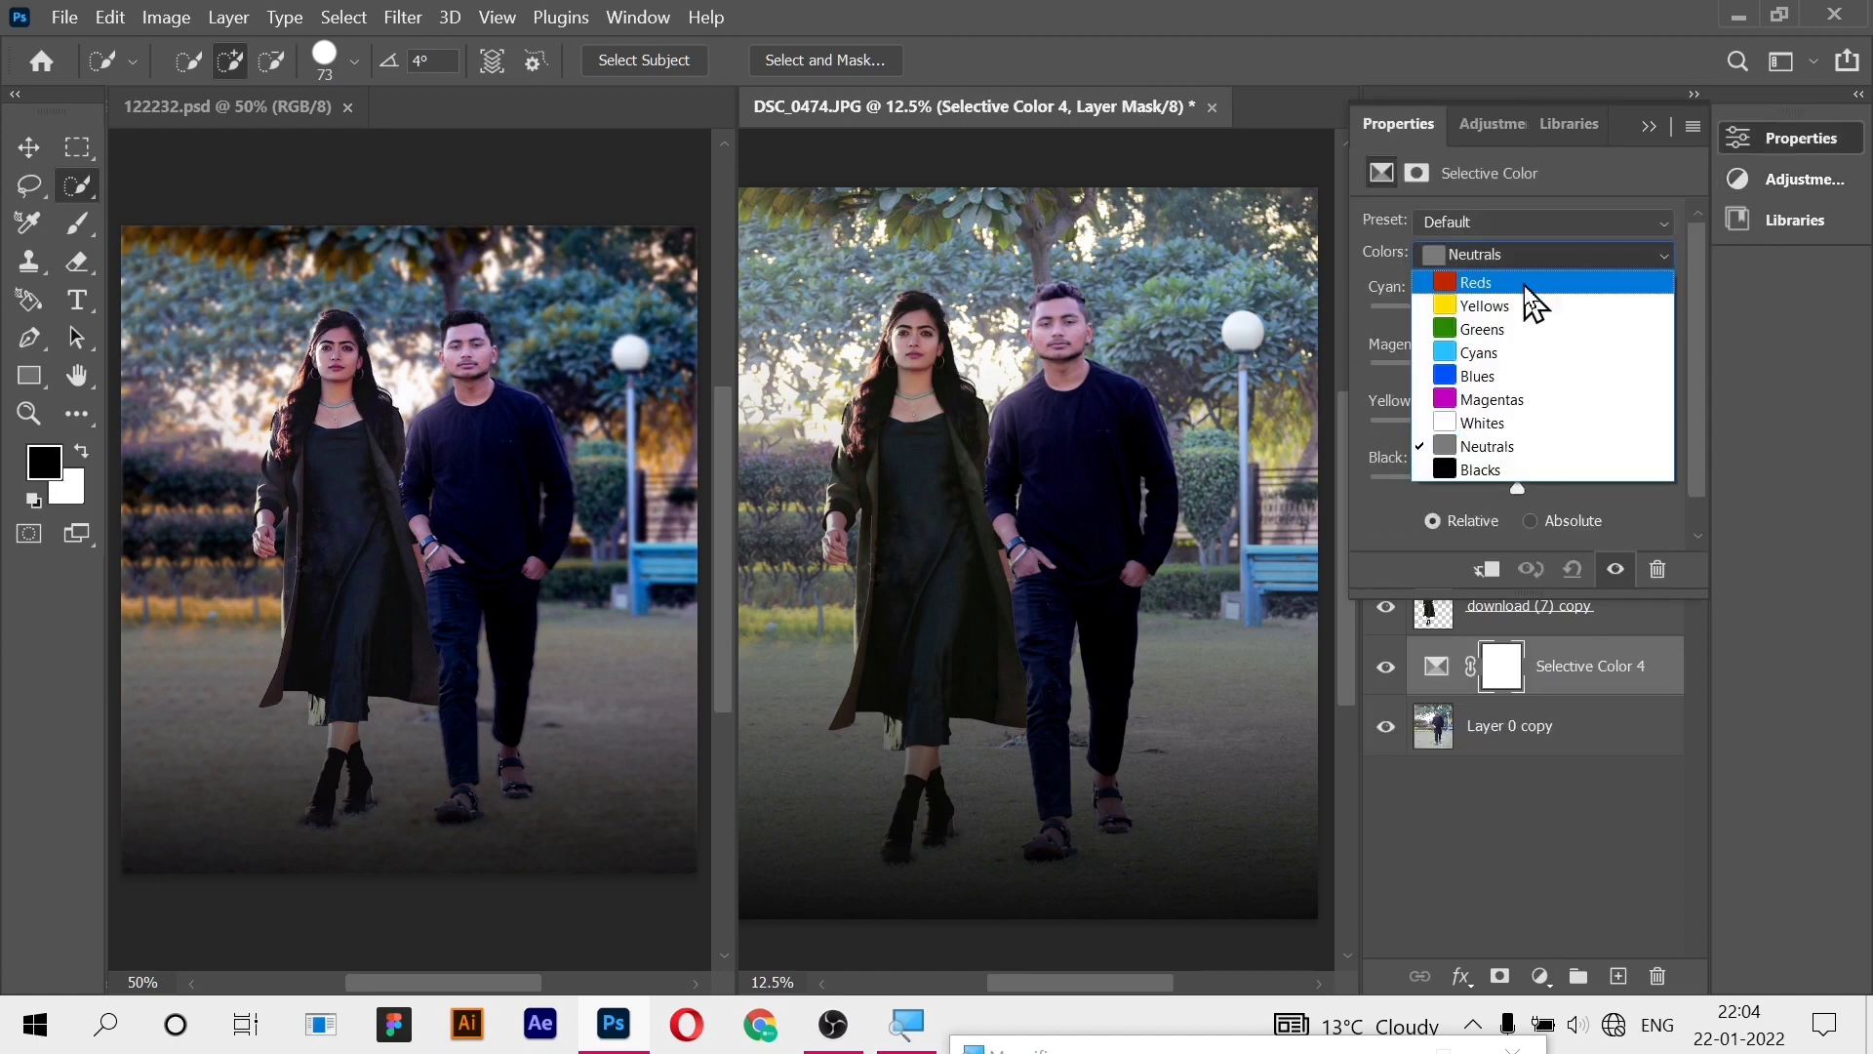
left_click(1530, 293)
left_click_drag(1517, 316, 1667, 376)
left_click(1487, 568)
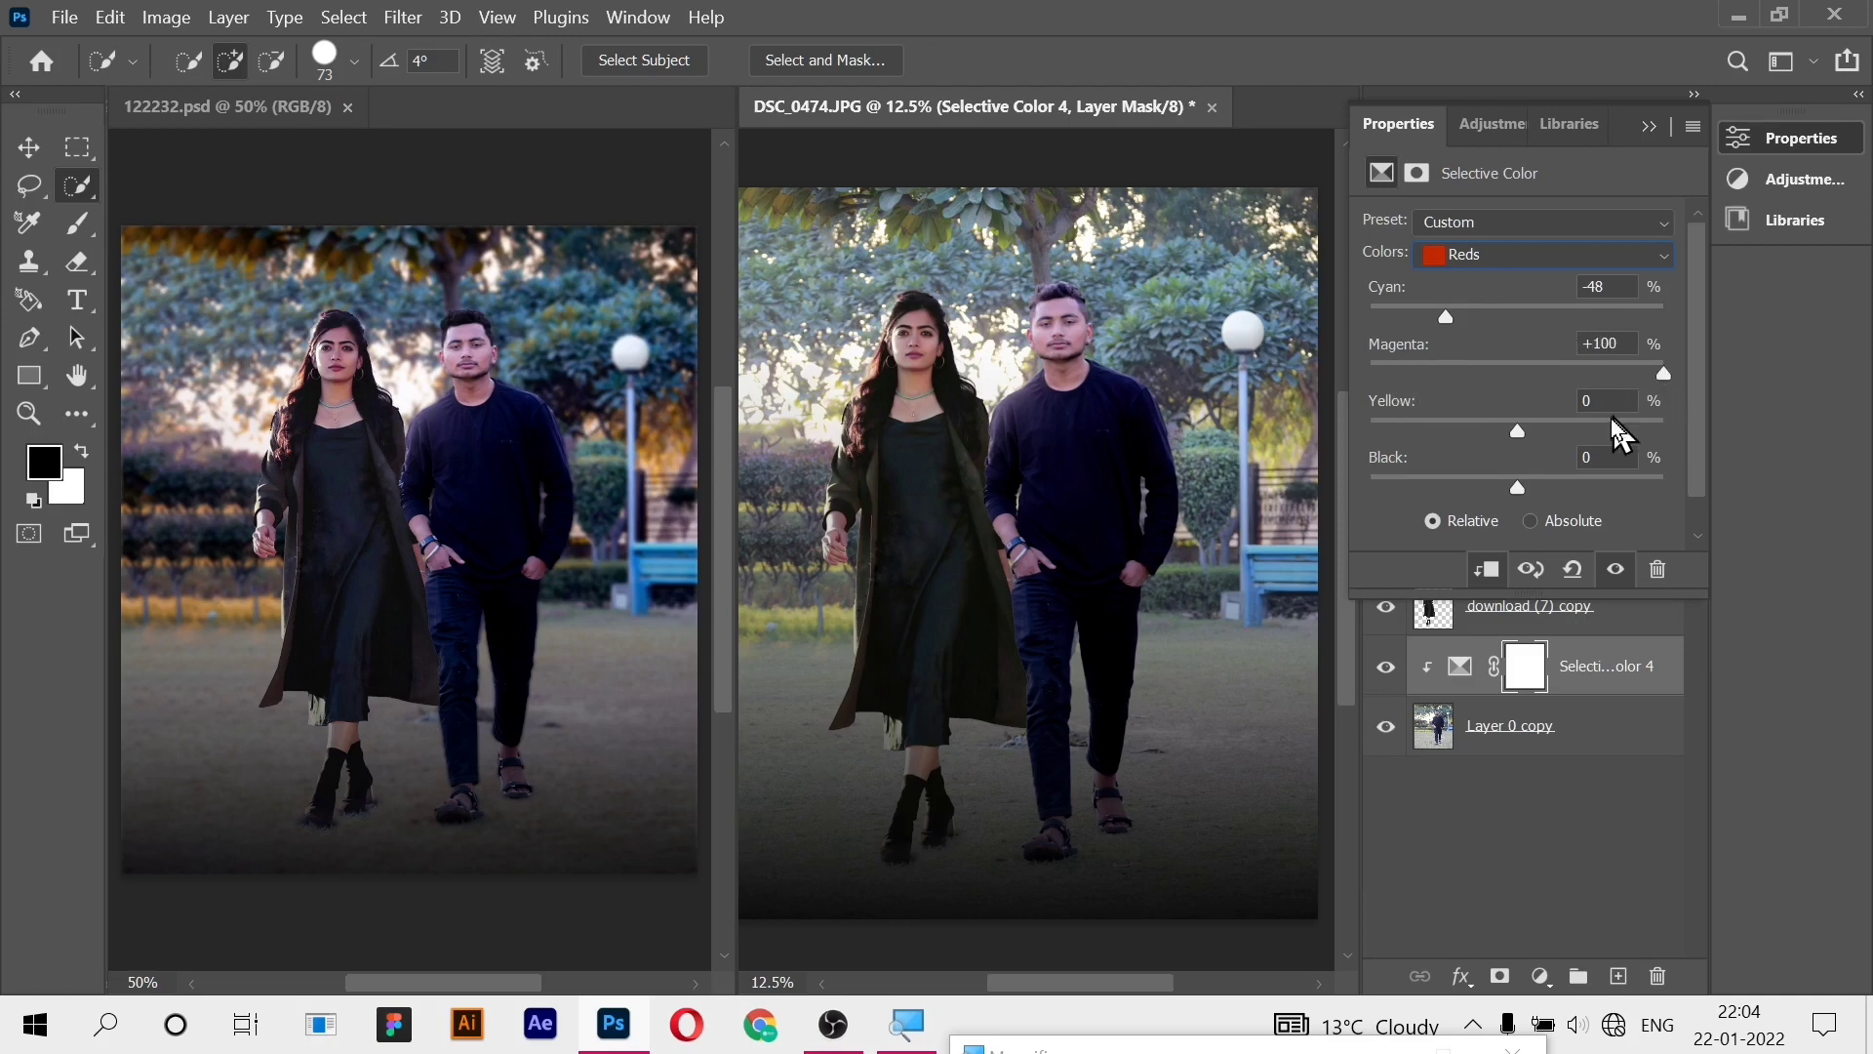
left_click_drag(1619, 437, 1369, 435)
left_click_drag(1516, 489, 1665, 496)
- Set the background's Yellows to magenta +72, yellow +83 and black +61, and strongly reduce their cyan
left_click(1542, 254)
left_click(1493, 283)
left_click_drag(1518, 487, 1606, 488)
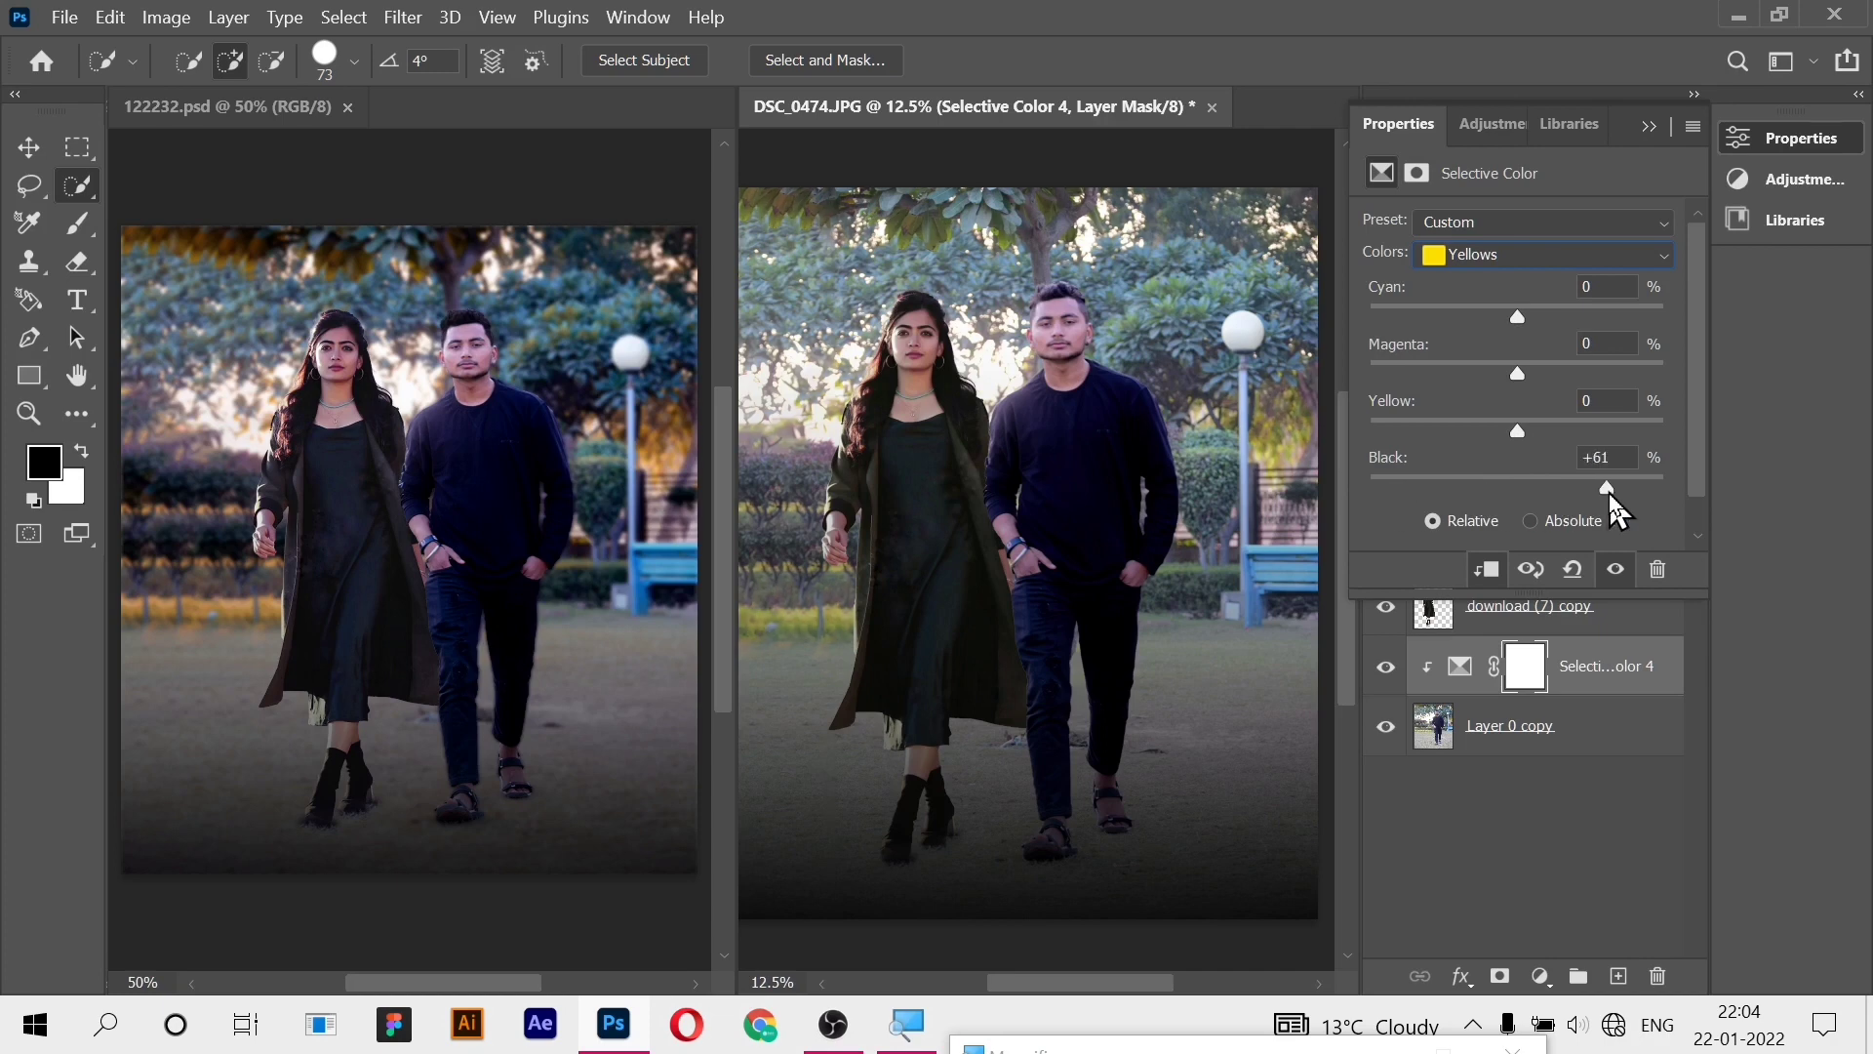
left_click_drag(1462, 427, 1640, 438)
left_click_drag(1527, 383, 1625, 382)
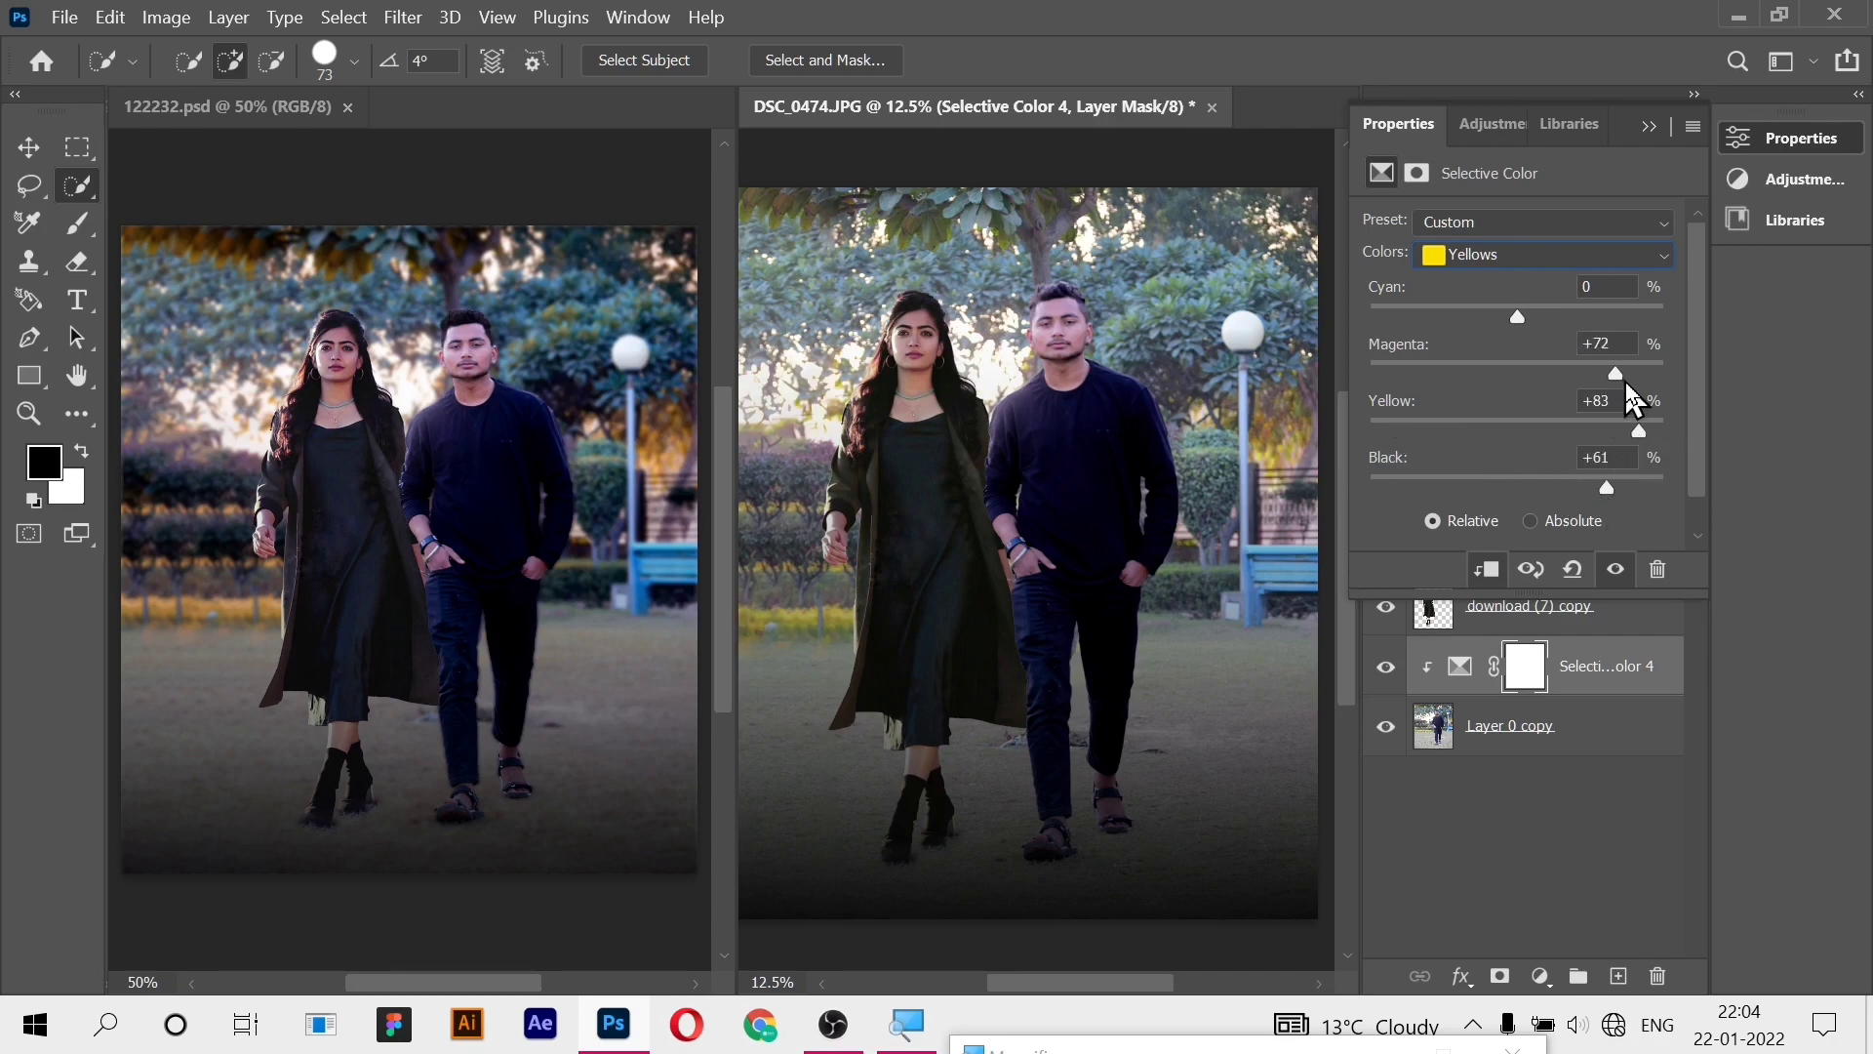
left_click_drag(1530, 316, 1390, 319)
- Set the background's Greens to cyan -79, magenta +62, yellow +59 and black +100
left_click(1514, 254)
left_click(1518, 322)
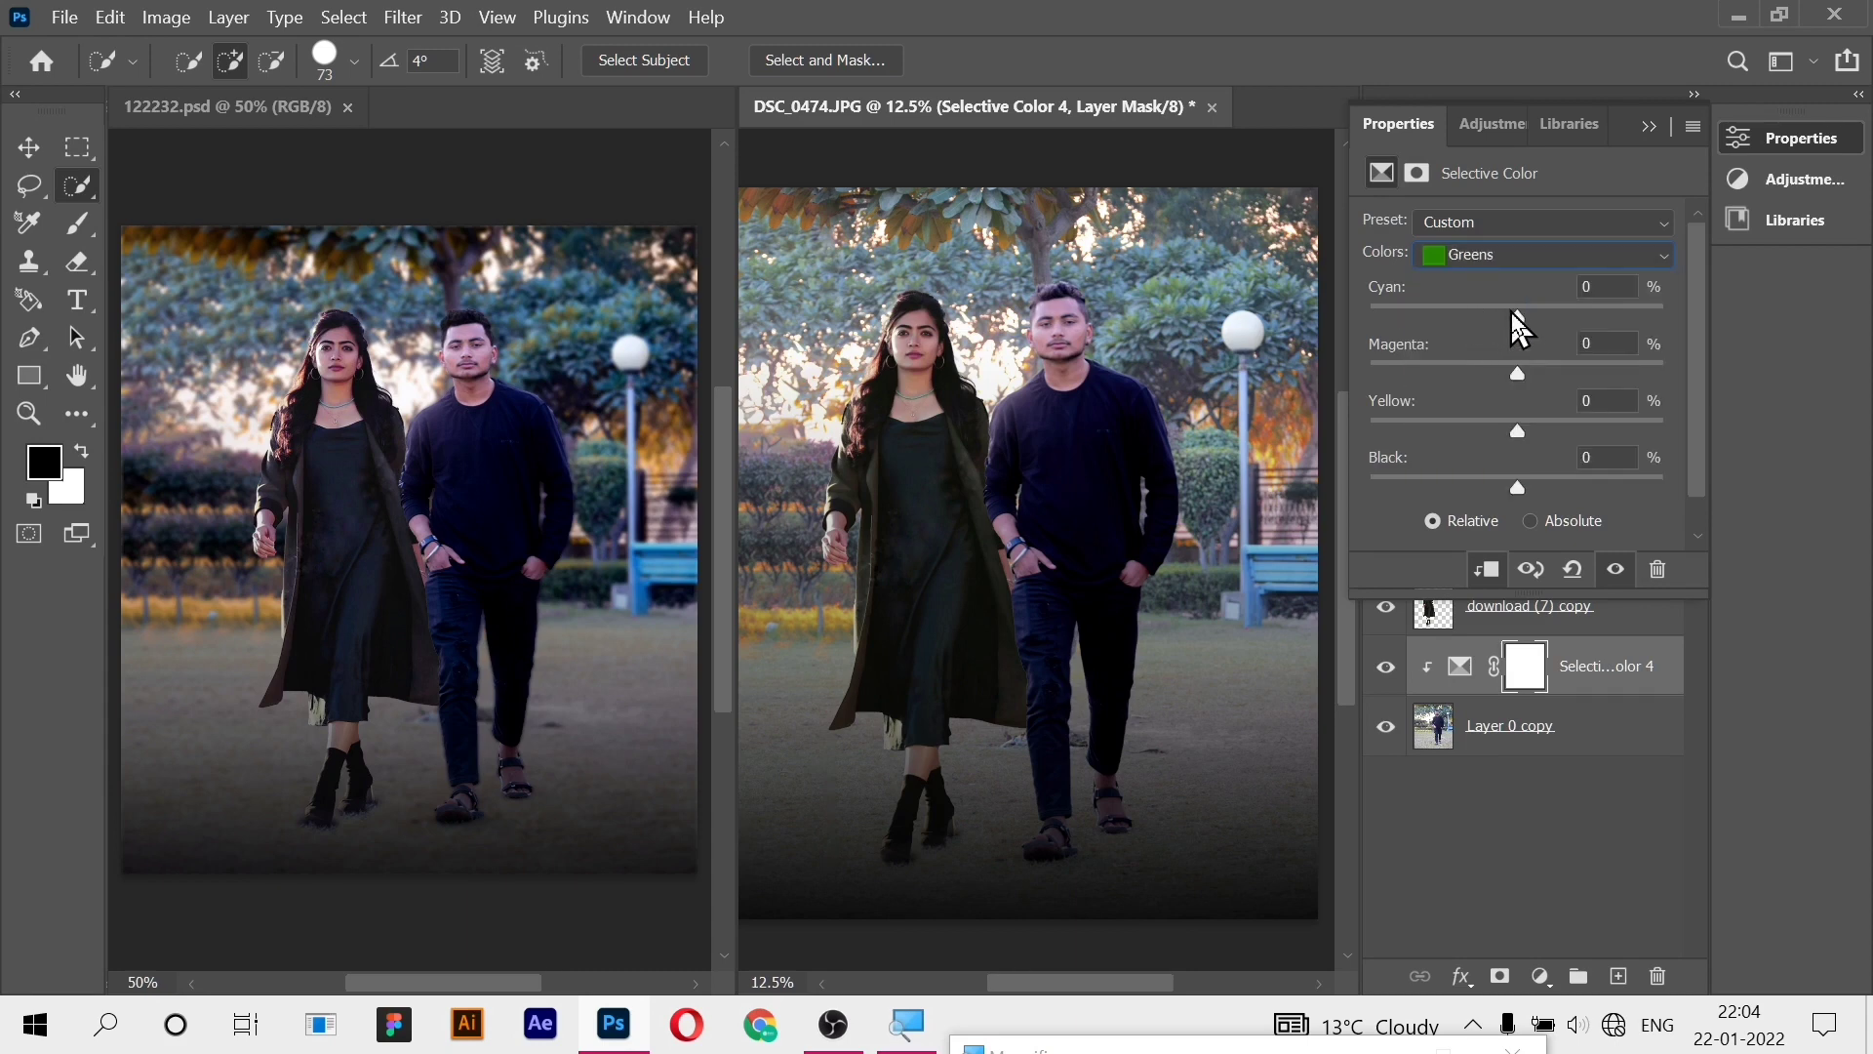
left_click_drag(1517, 373, 1608, 374)
left_click_drag(1514, 431, 1603, 431)
left_click_drag(1517, 485, 1649, 498)
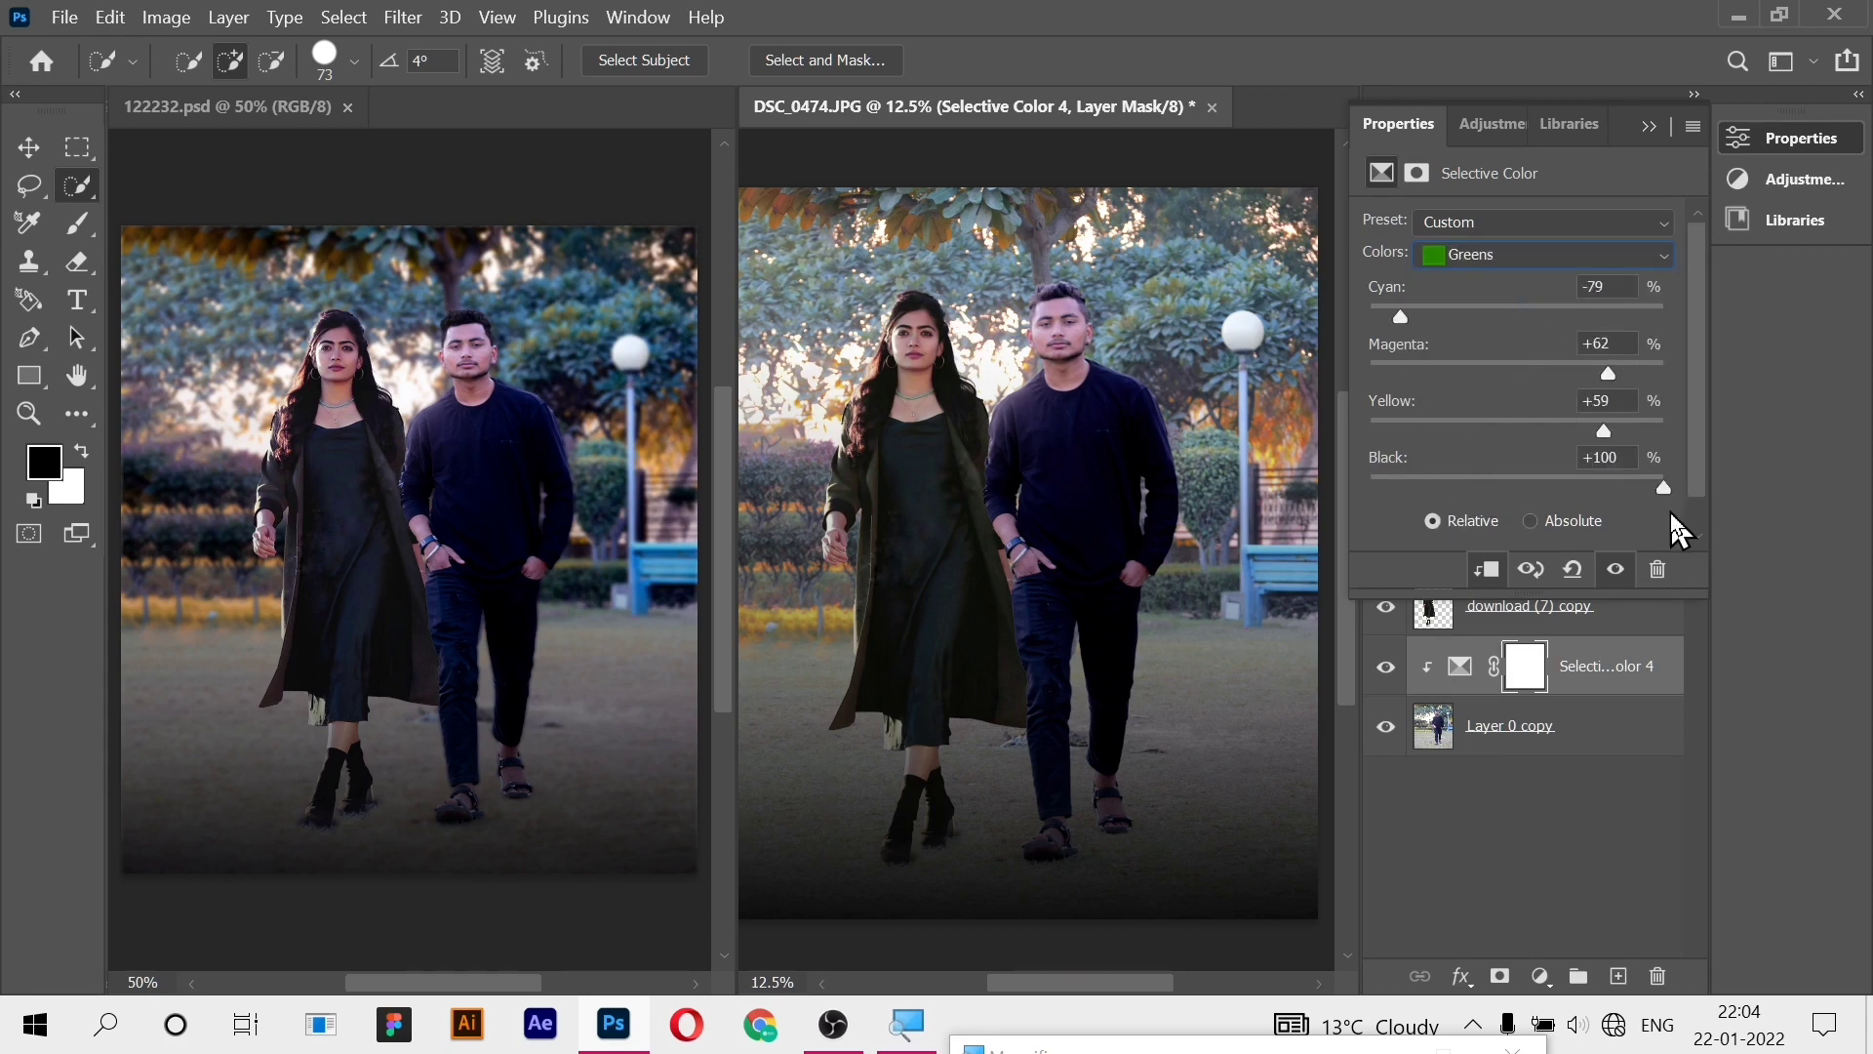
- Fine-tune the Neutrals in the background's Selective Color adjustment and close its settings
left_click(1514, 254)
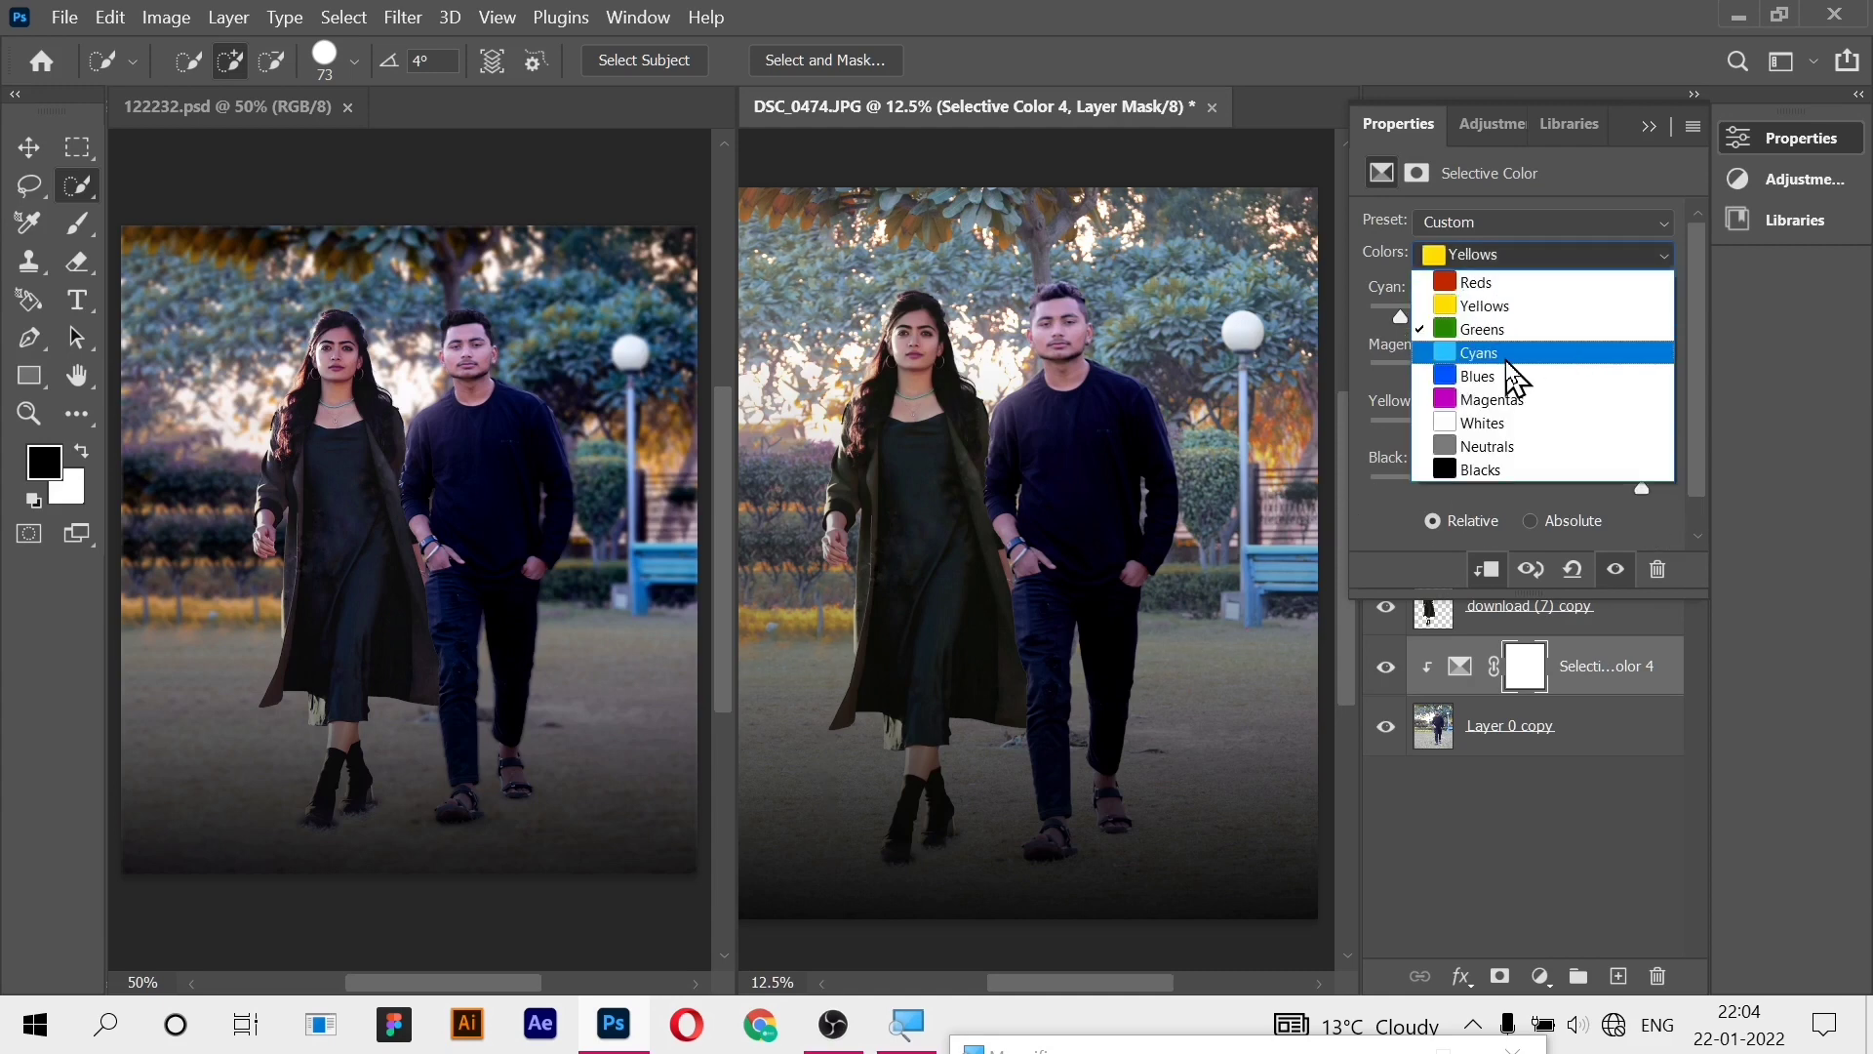
left_click(1499, 450)
mouse_move(1519, 317)
left_mouse_down()
mouse_move(1466, 319)
mouse_move(1519, 331)
left_mouse_up()
left_click(1555, 848)
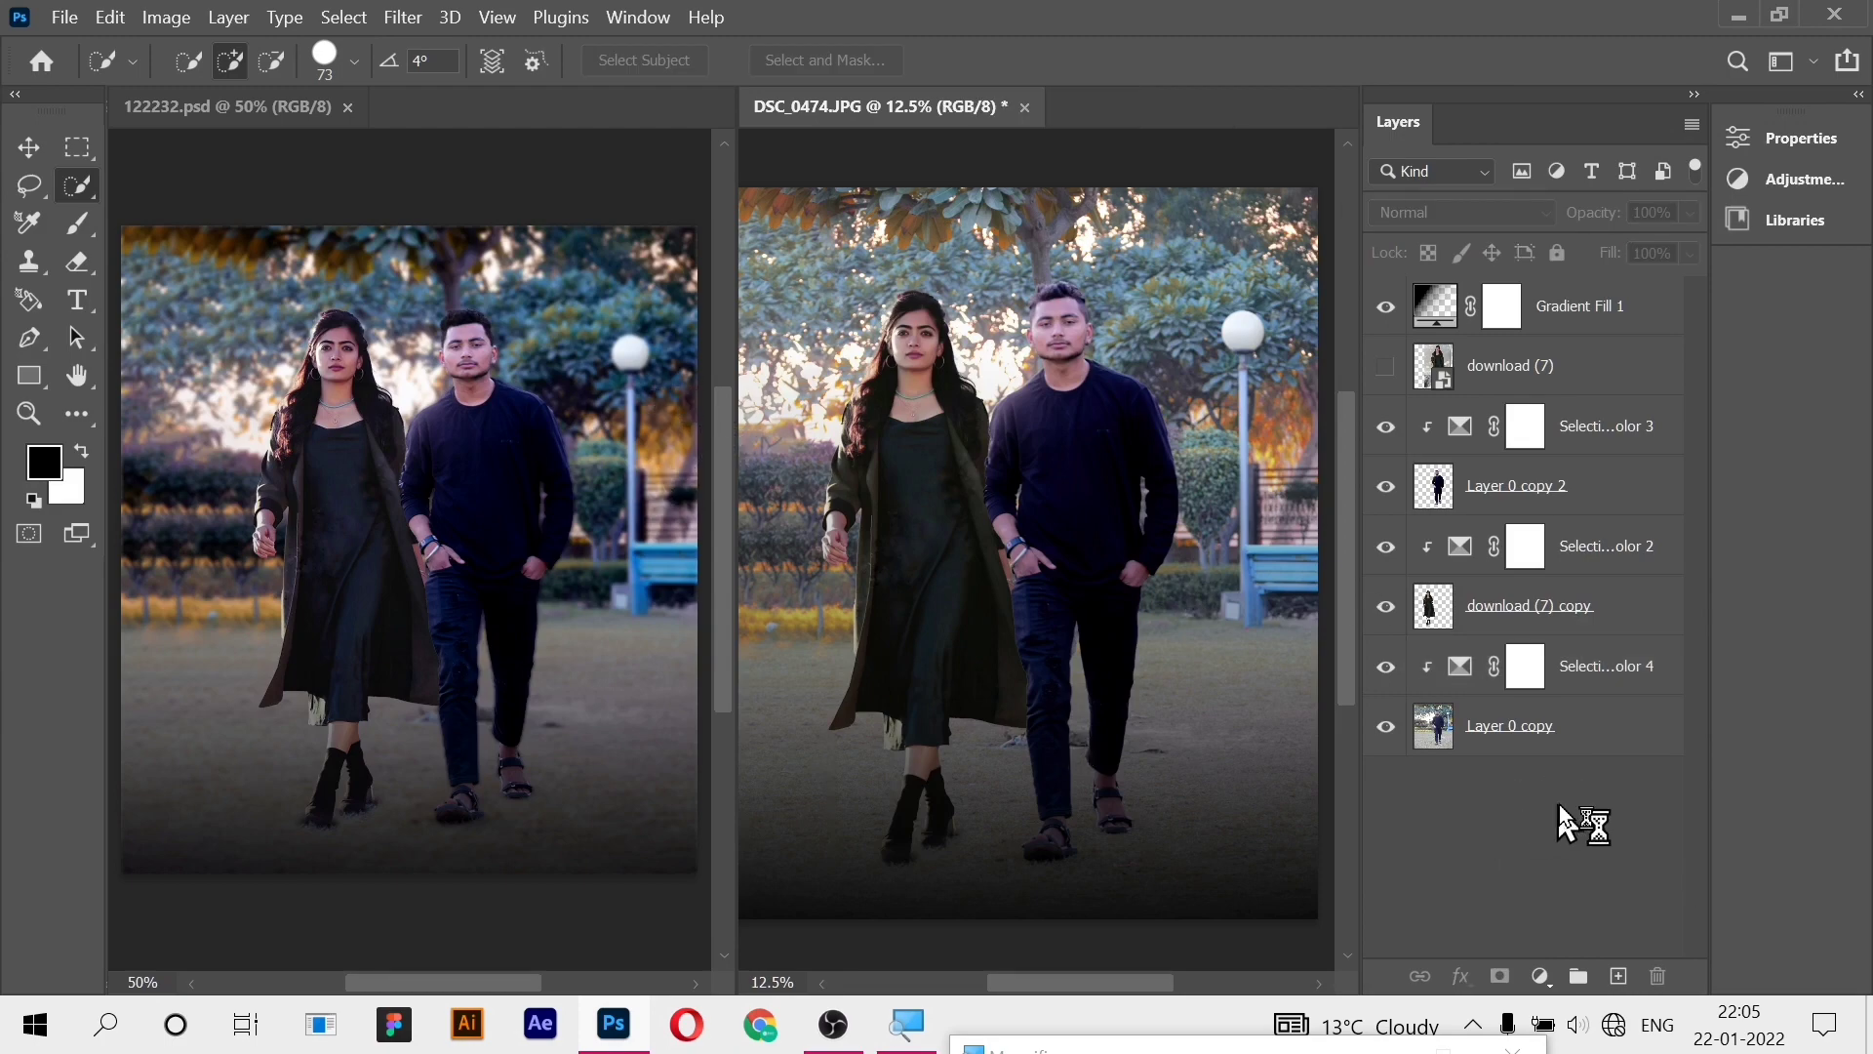
- Apply a Gaussian Blur with a 3.4-pixel radius to the merged background layer
left_click(1577, 730)
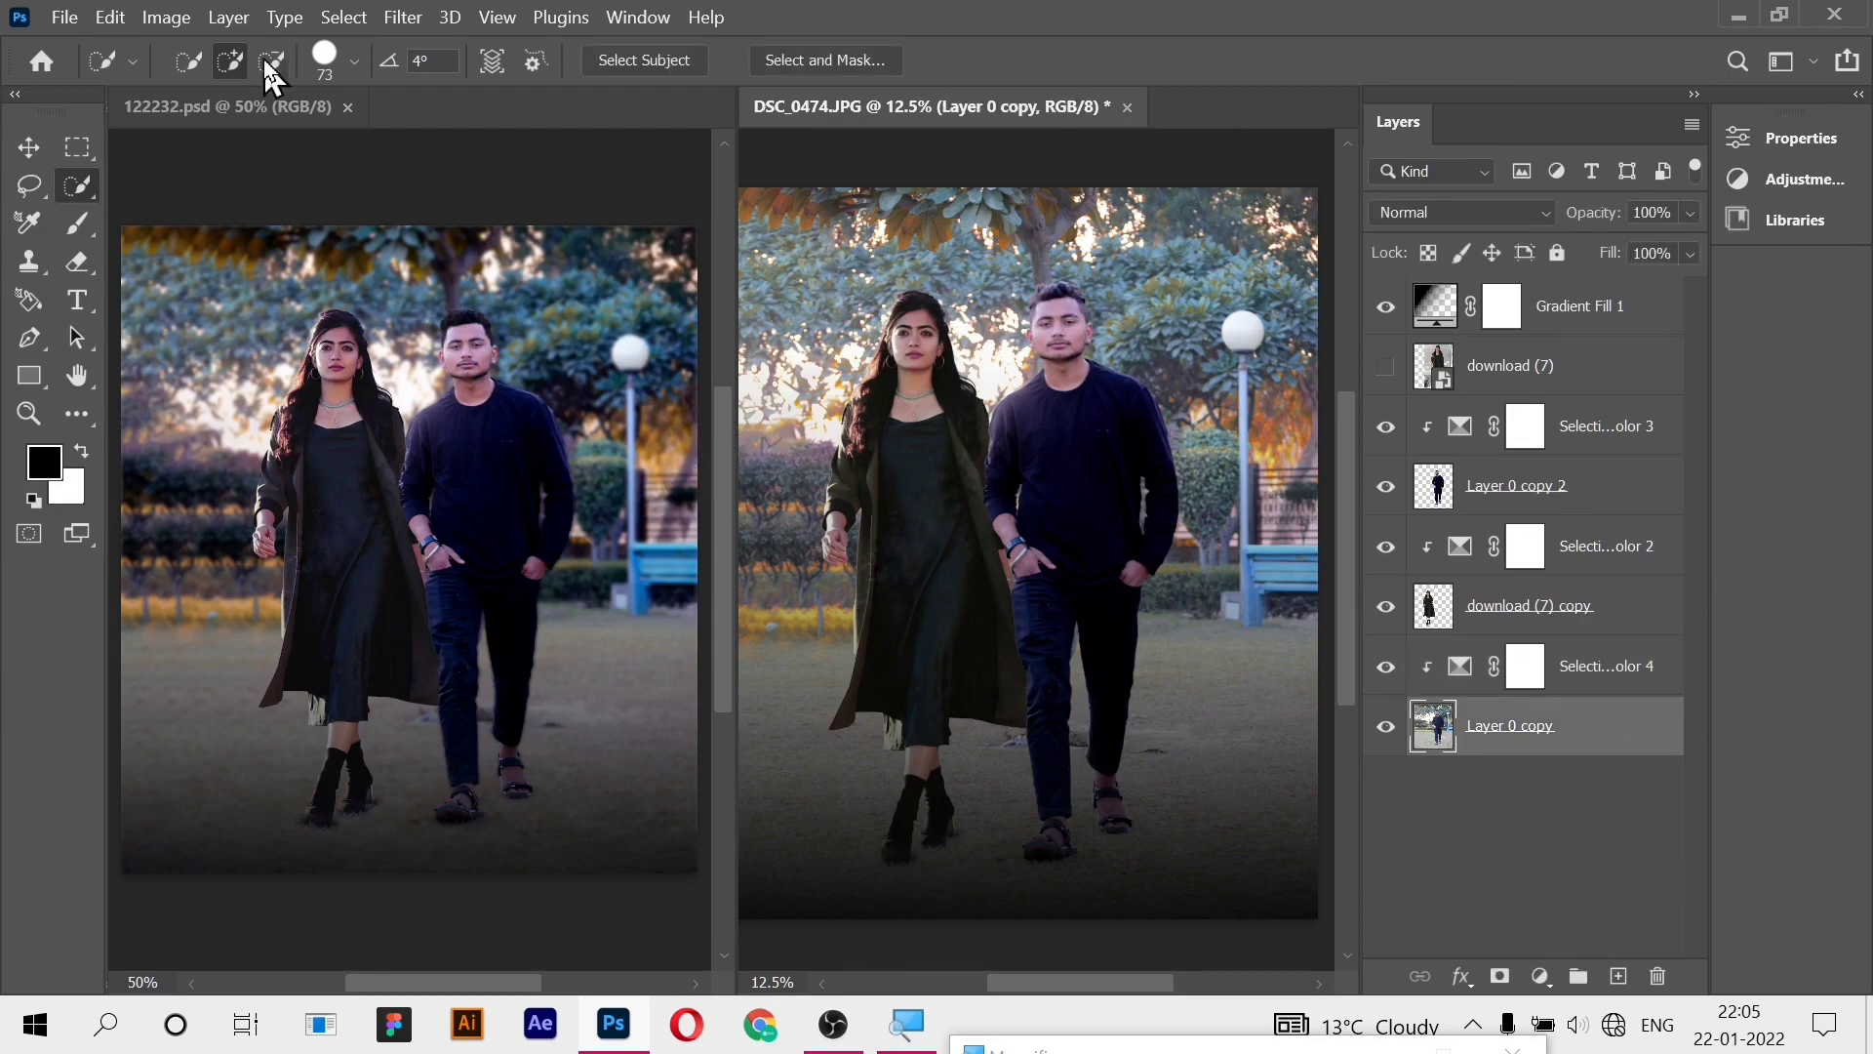
left_click(166, 17)
mouse_move(483, 363)
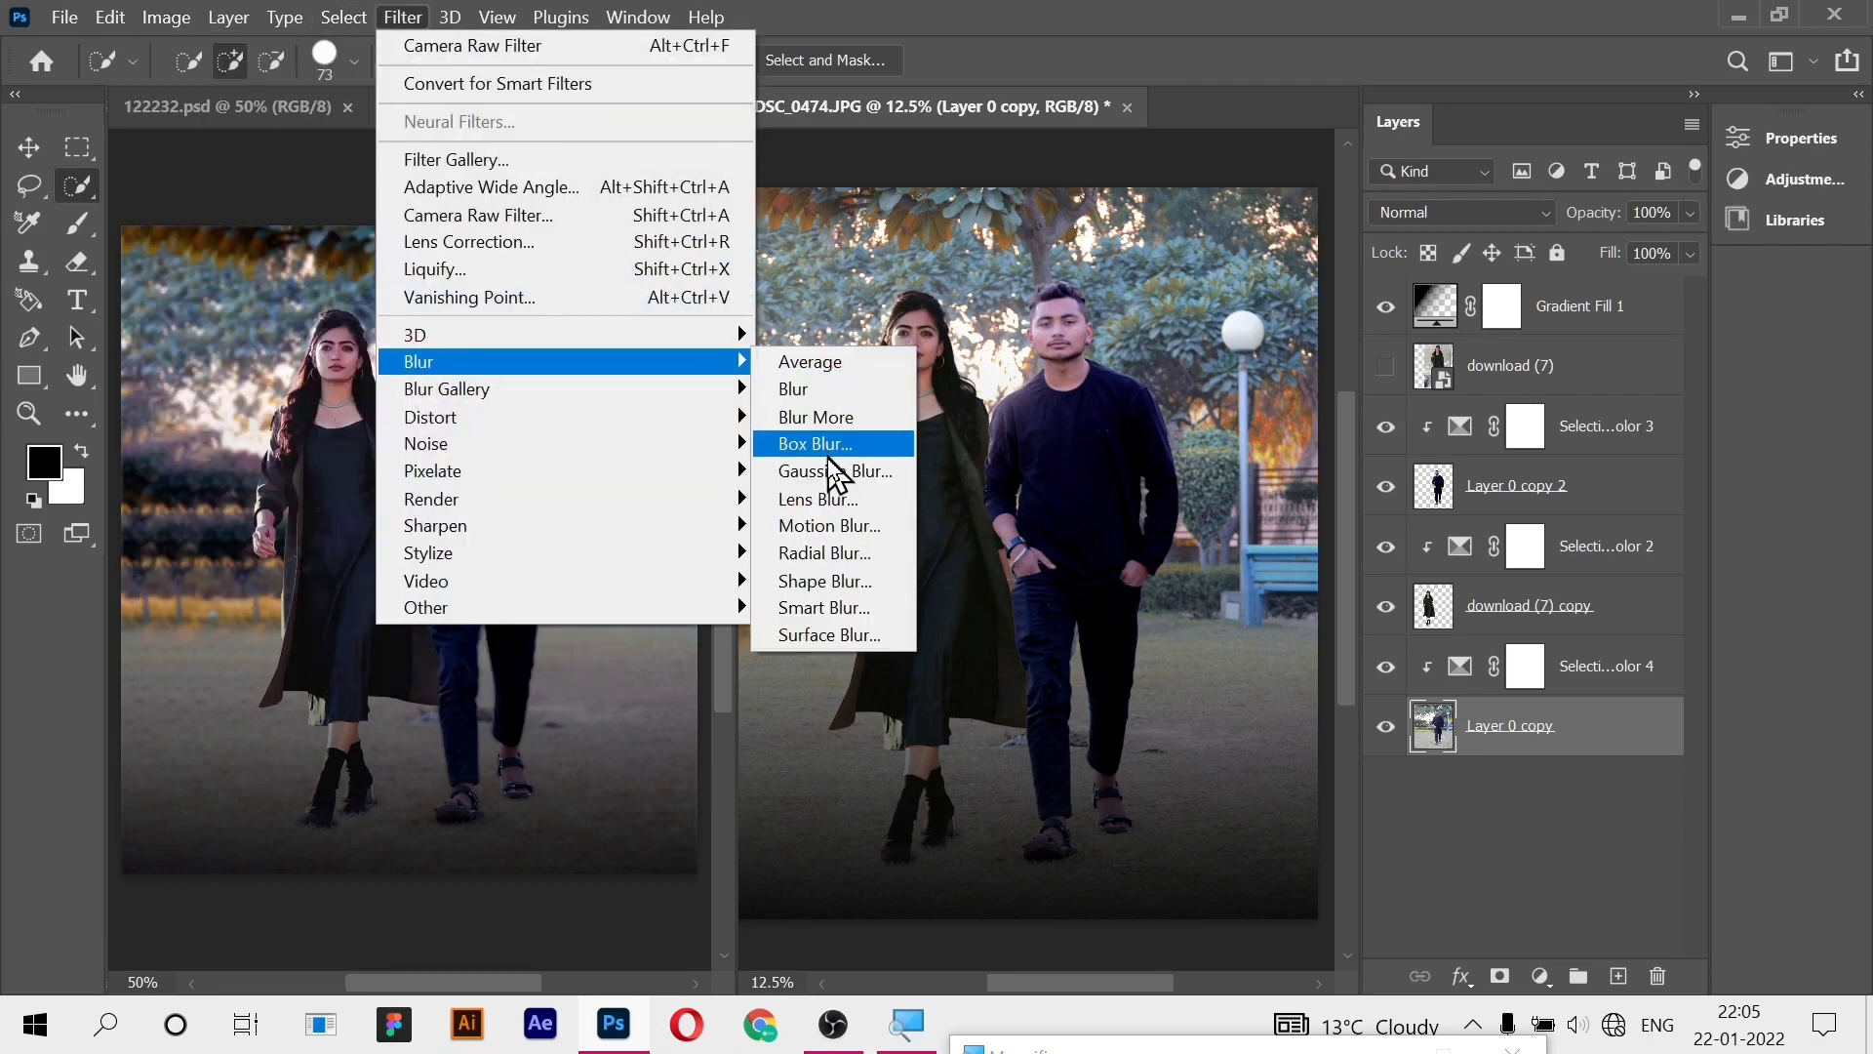
left_click(863, 473)
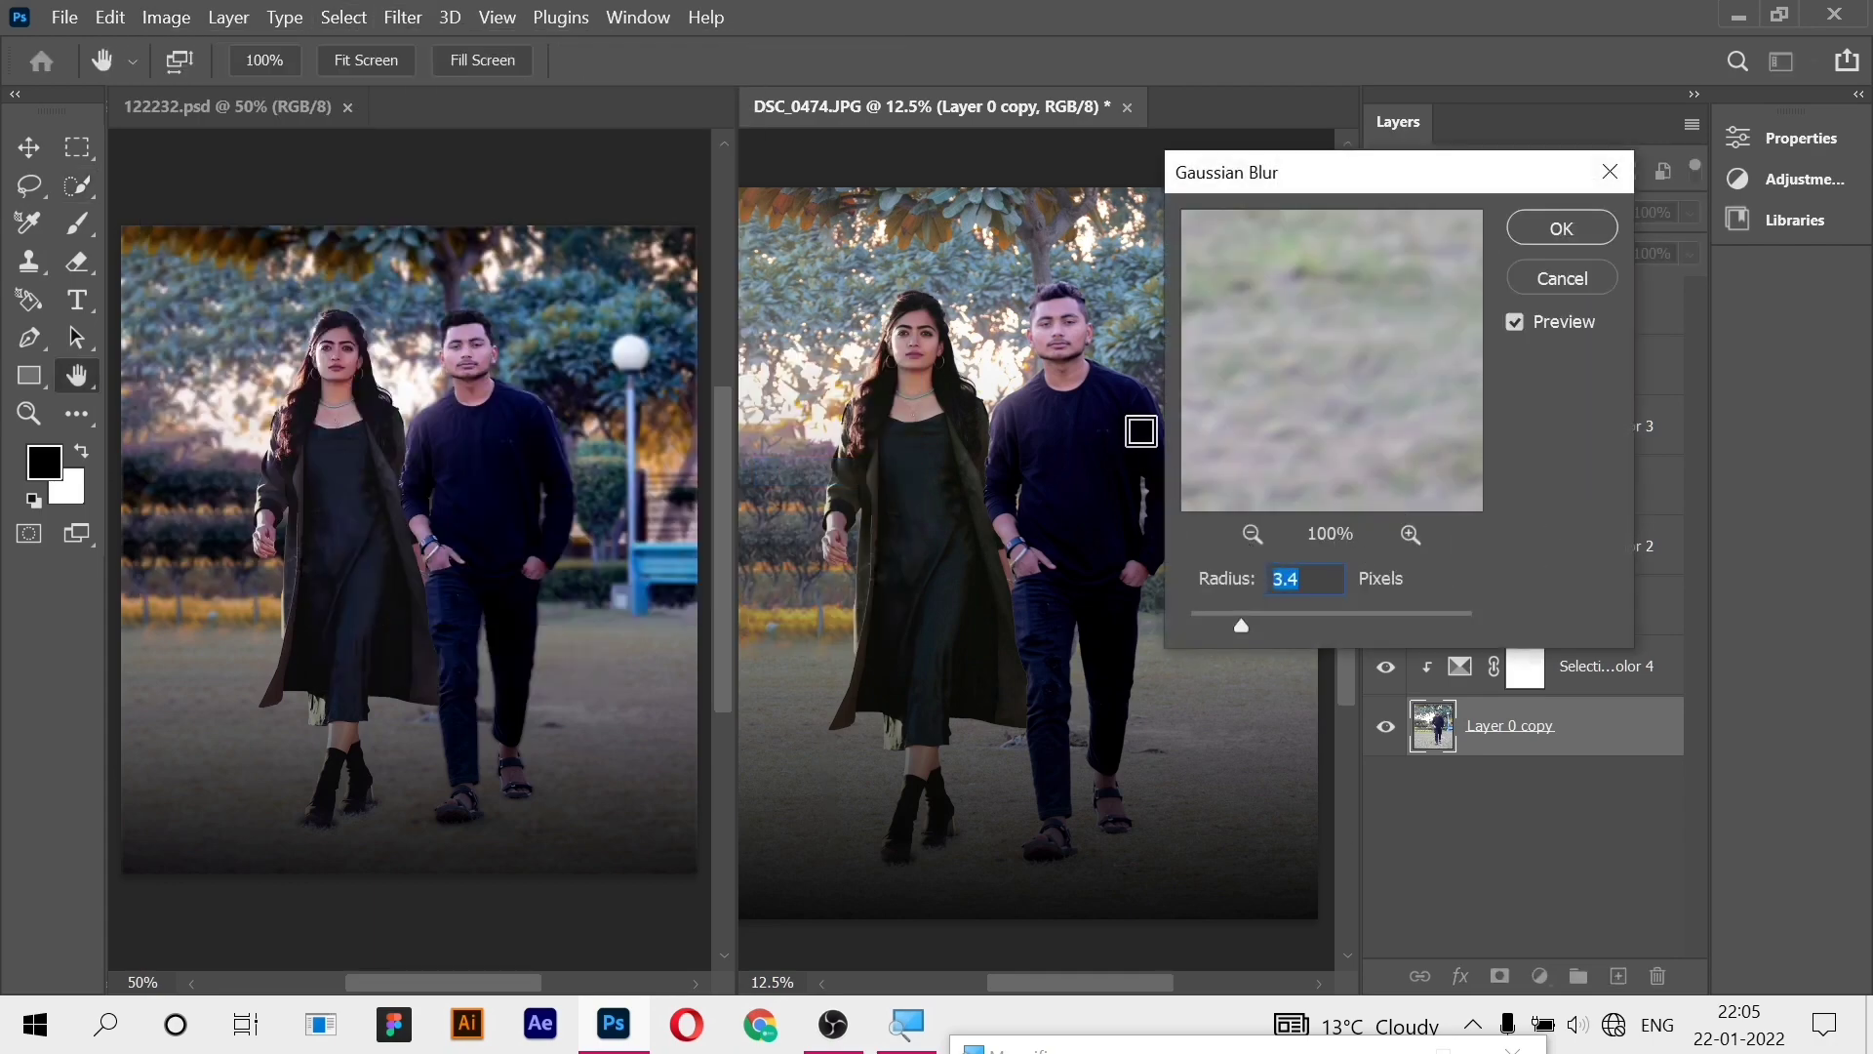
left_click(1514, 324)
left_click(1578, 234)
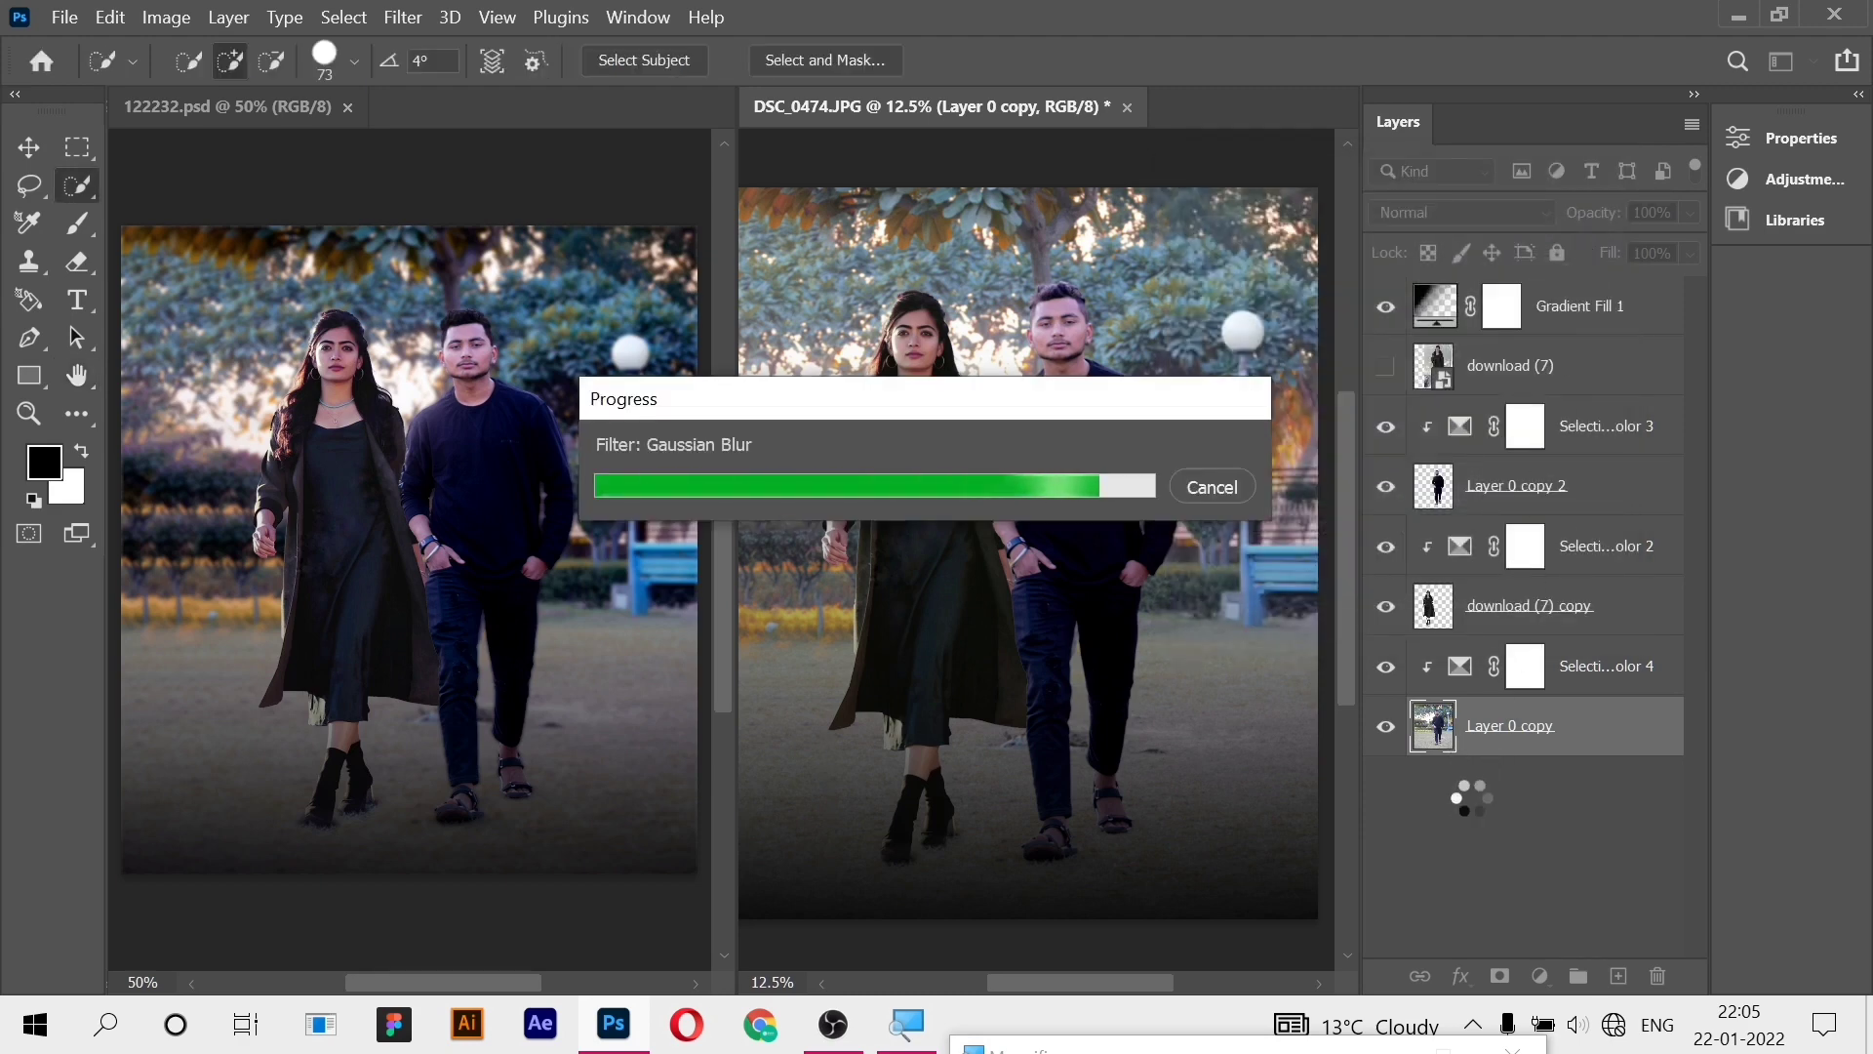
- Add a Color Balance adjustment above all layers and shift the image's shadows slightly toward blue
left_click(1506, 891)
left_click(1540, 977)
left_click(1609, 710)
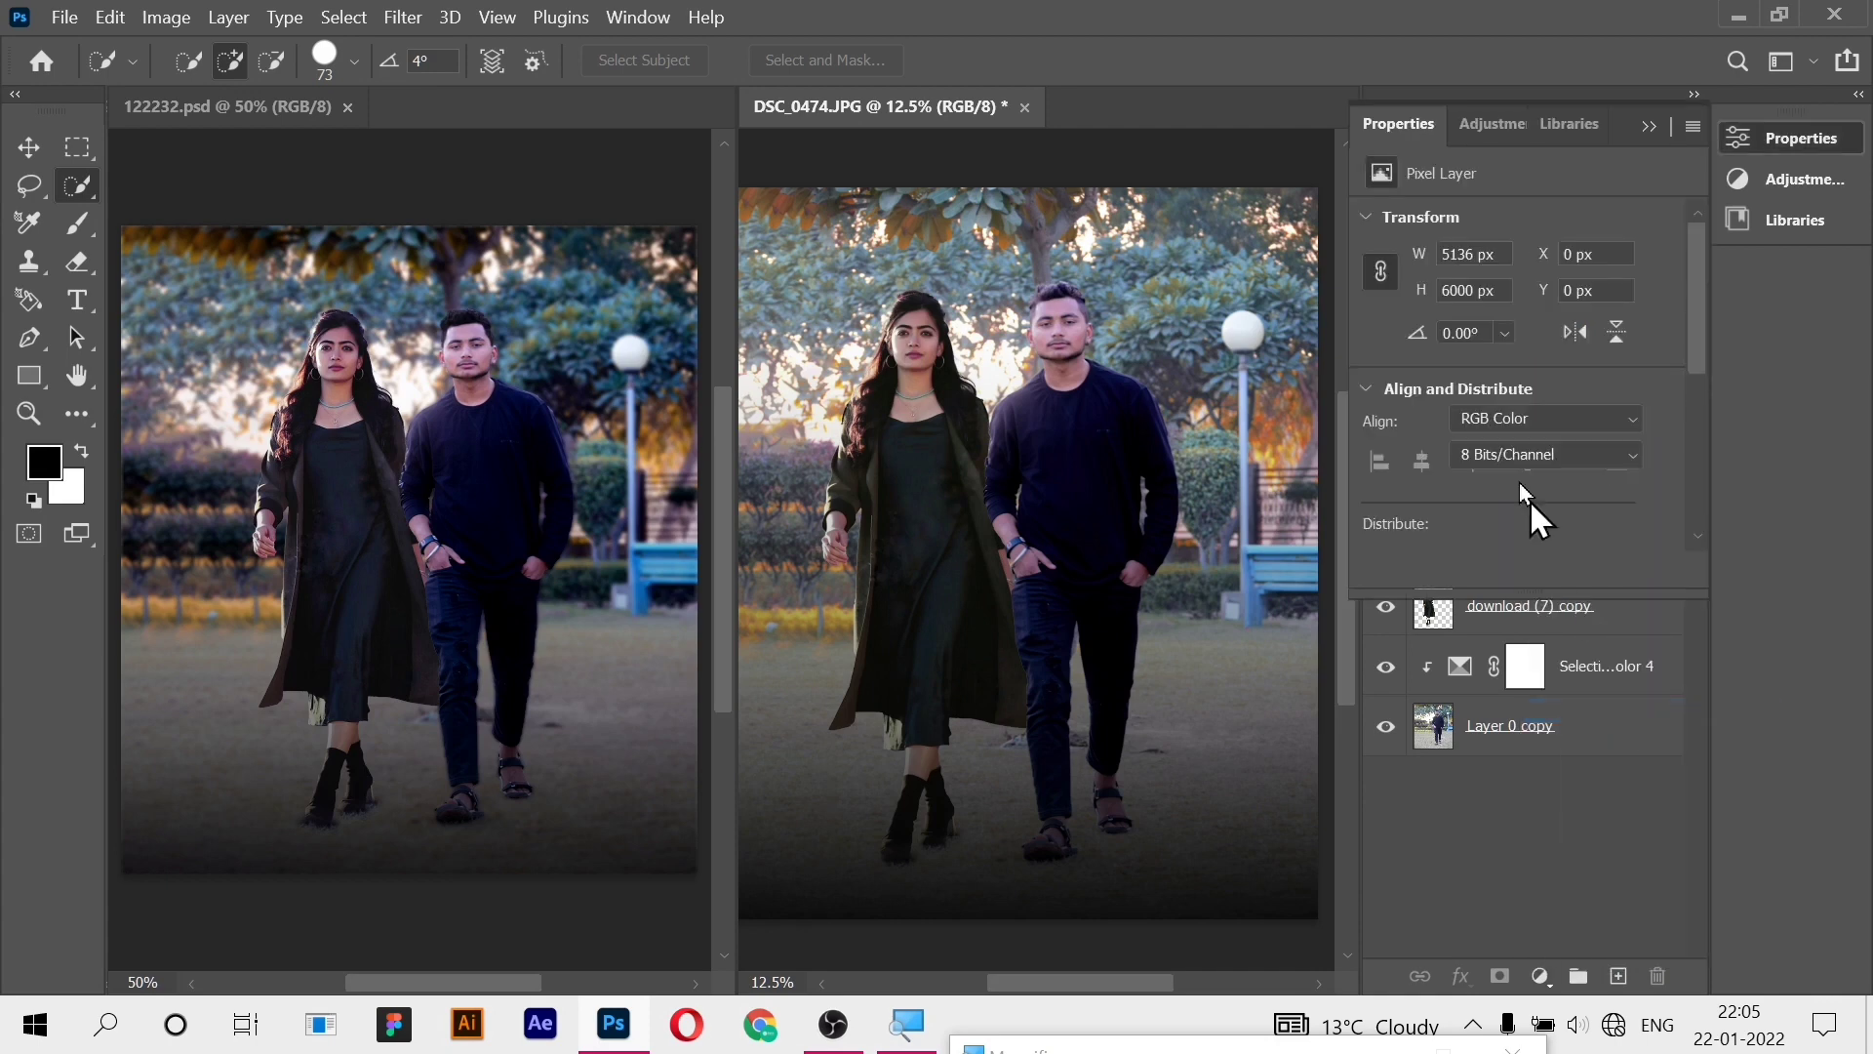
left_click(1541, 222)
left_click(1464, 249)
left_click_drag(1479, 381, 1491, 389)
left_click(1541, 221)
left_click(1489, 293)
left_click(1649, 126)
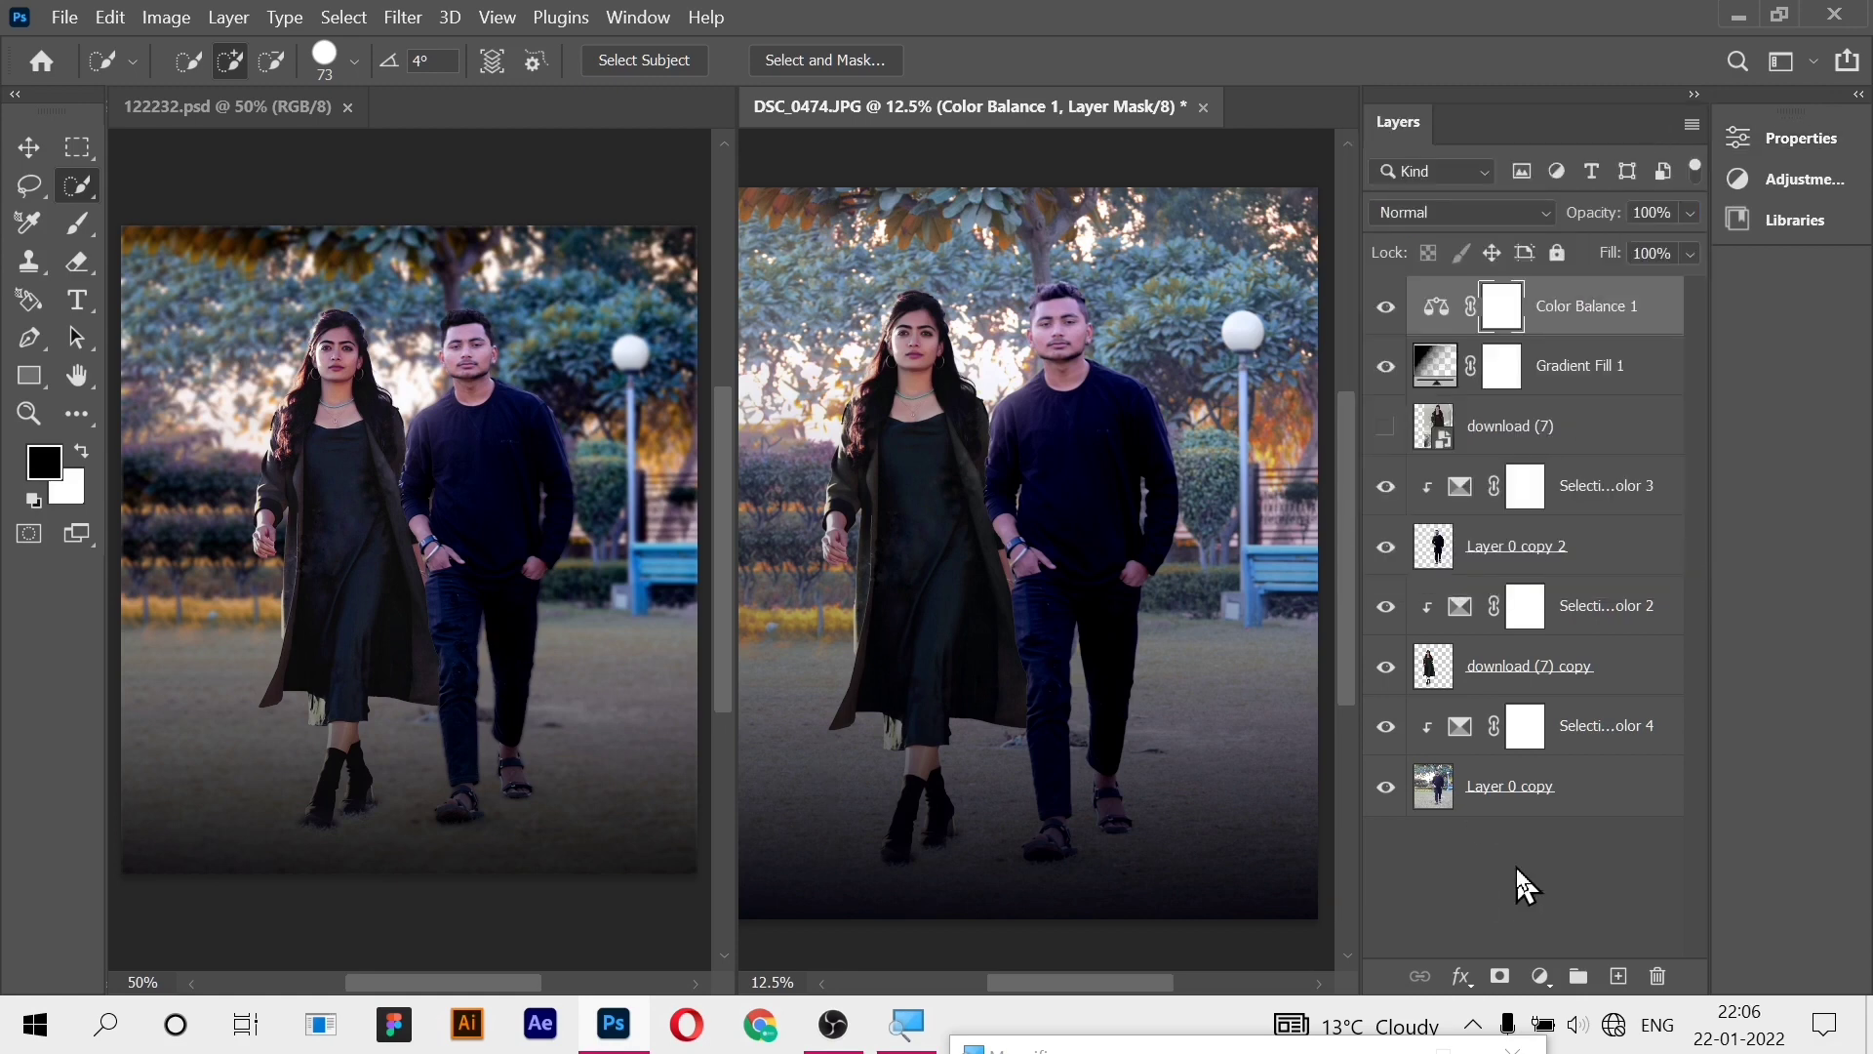
left_click(1514, 865)
key("ctrl+minus")
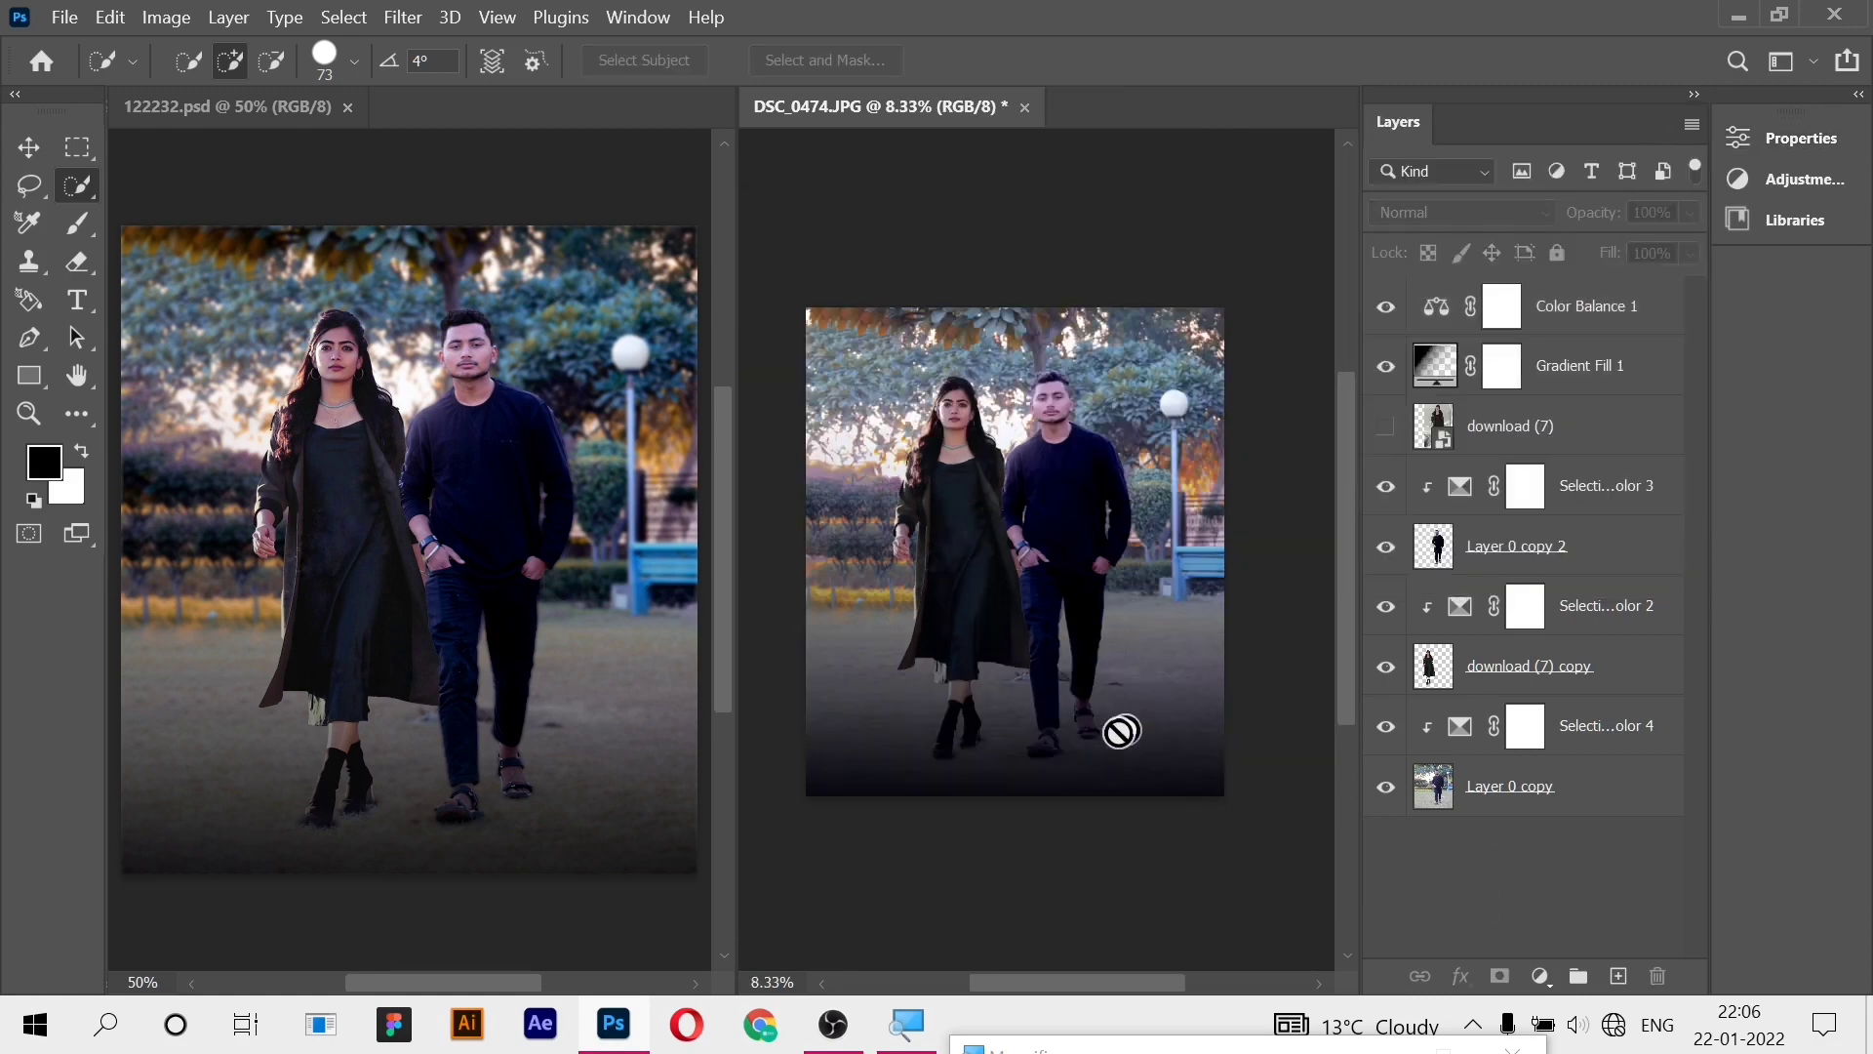